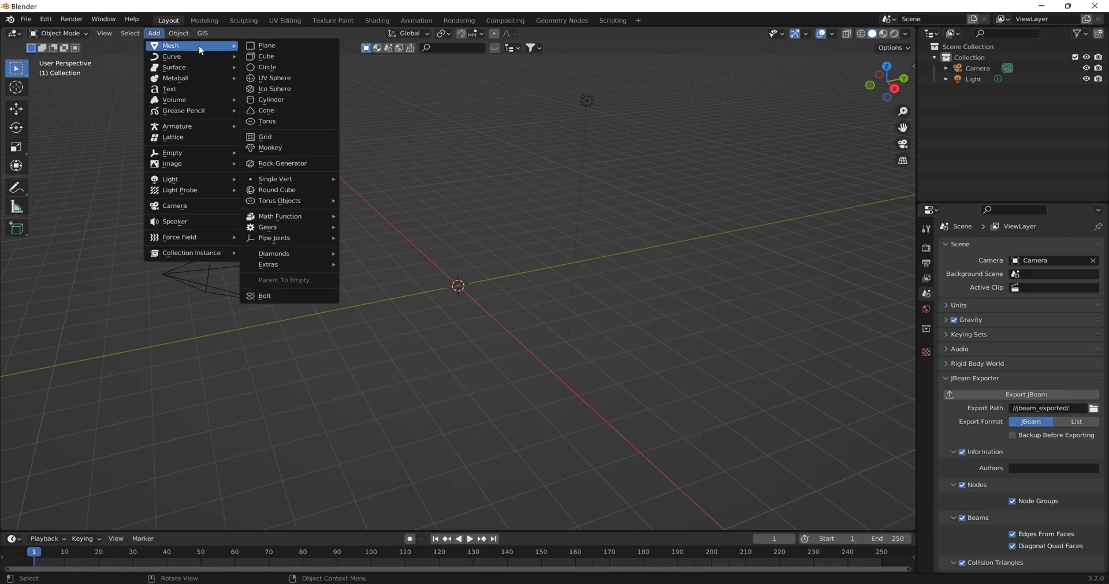
# - Add a mesh cylinder and flatten it along Z to a scale of about 0.134
pyautogui.click(277, 97)
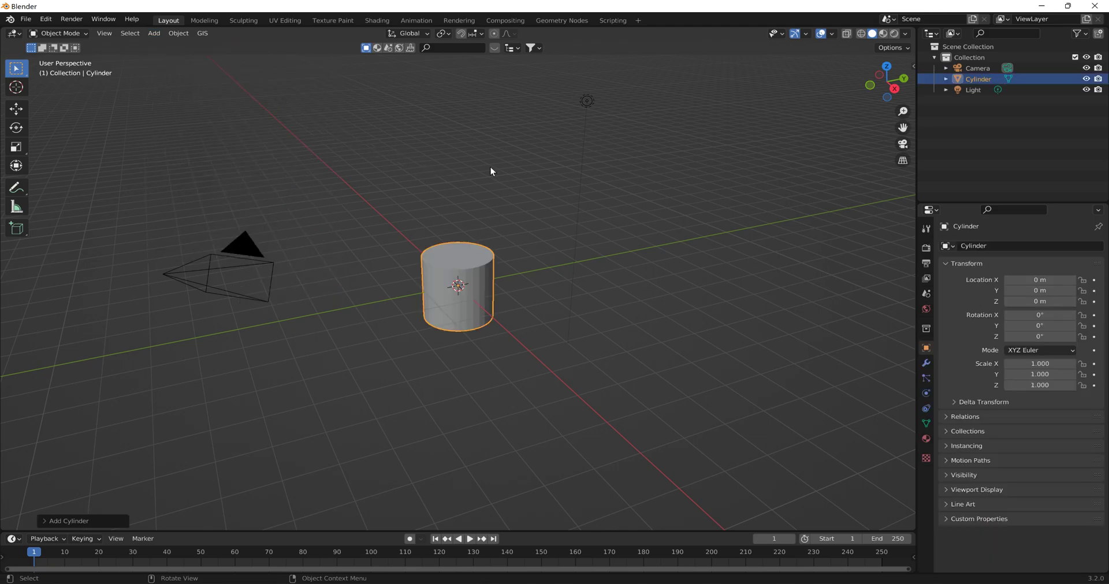
pyautogui.press('s')
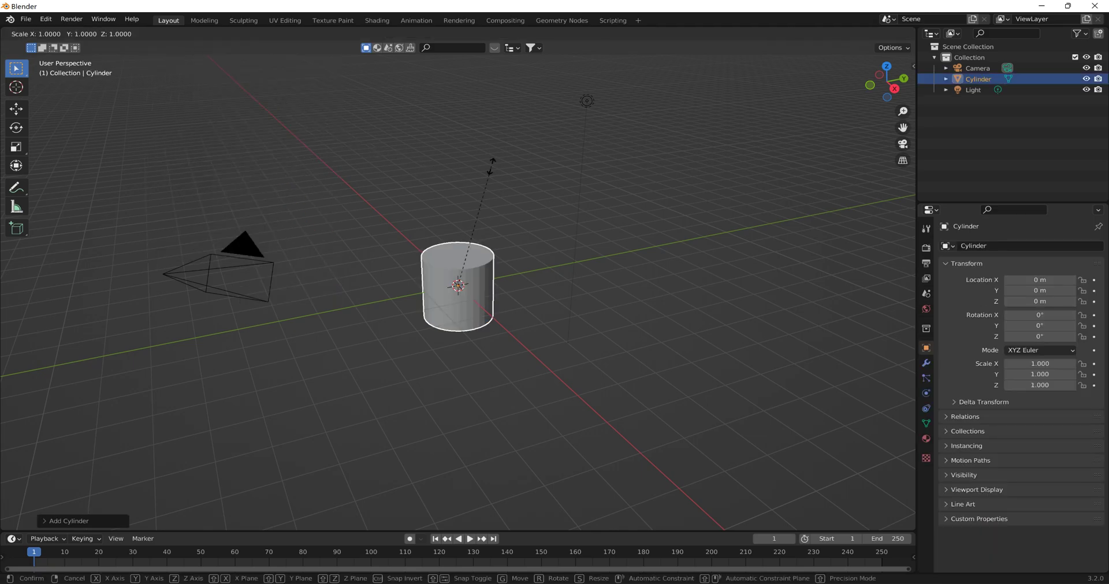
pyautogui.press('z')
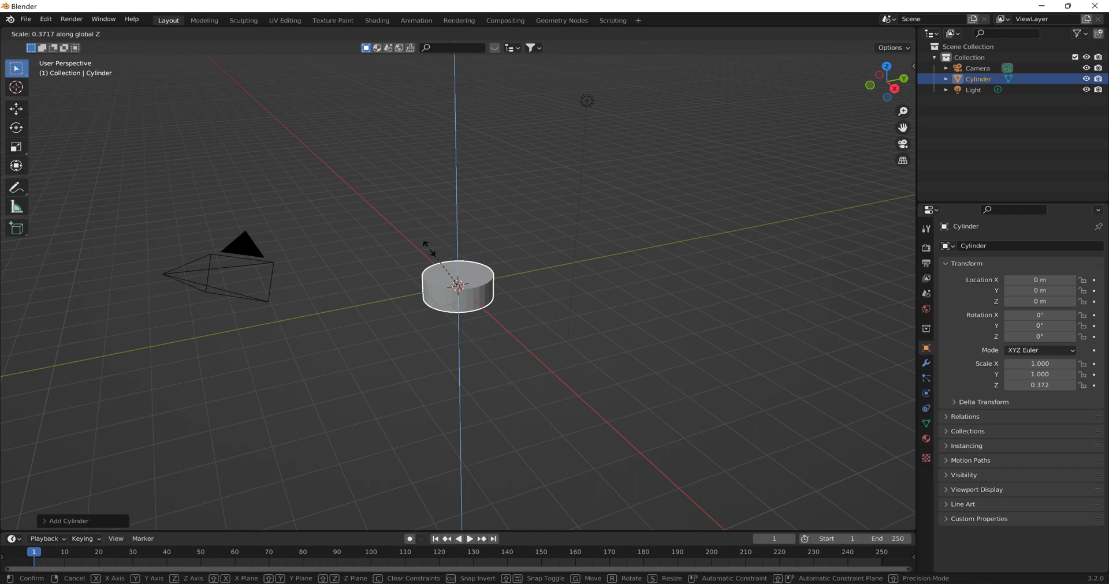
pyautogui.click(444, 280)
# - Raise the flat cylinder about 0.71 m along Z and rotate it 90° about the Y axis
pyautogui.press('g')
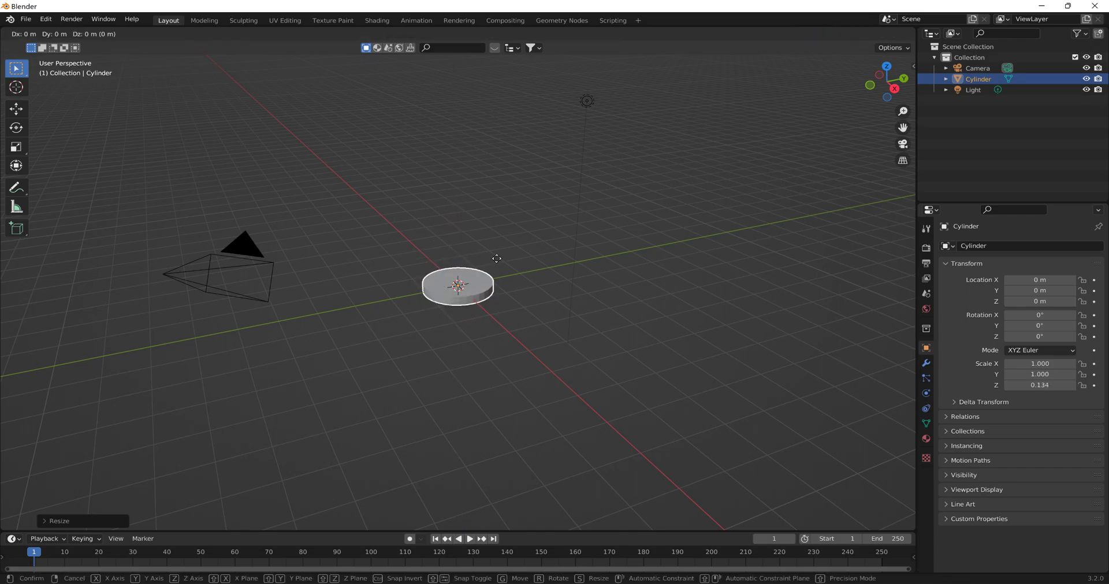
pyautogui.press('z')
pyautogui.click(492, 238)
pyautogui.moveTo(486, 235); pyautogui.dragTo(550, 247, button='middle')
pyautogui.press('r')
pyautogui.press('y')
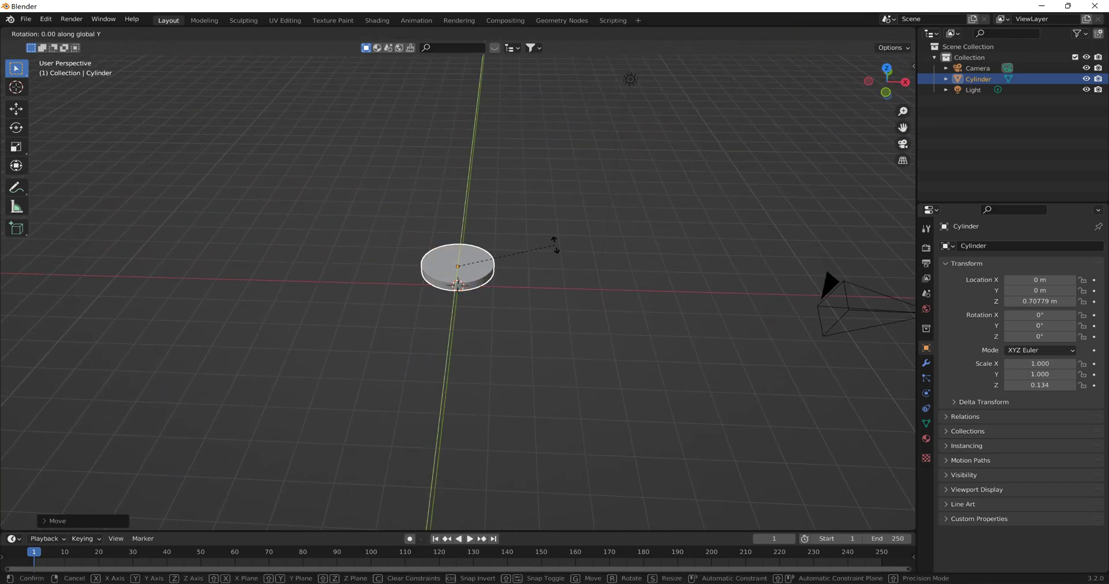
pyautogui.click(482, 342)
# - Move the upright disc further up along Z to a height of about 1.23 m
pyautogui.moveTo(577, 272); pyautogui.dragTo(463, 251, button='middle')
pyautogui.press('g')
pyautogui.press('z')
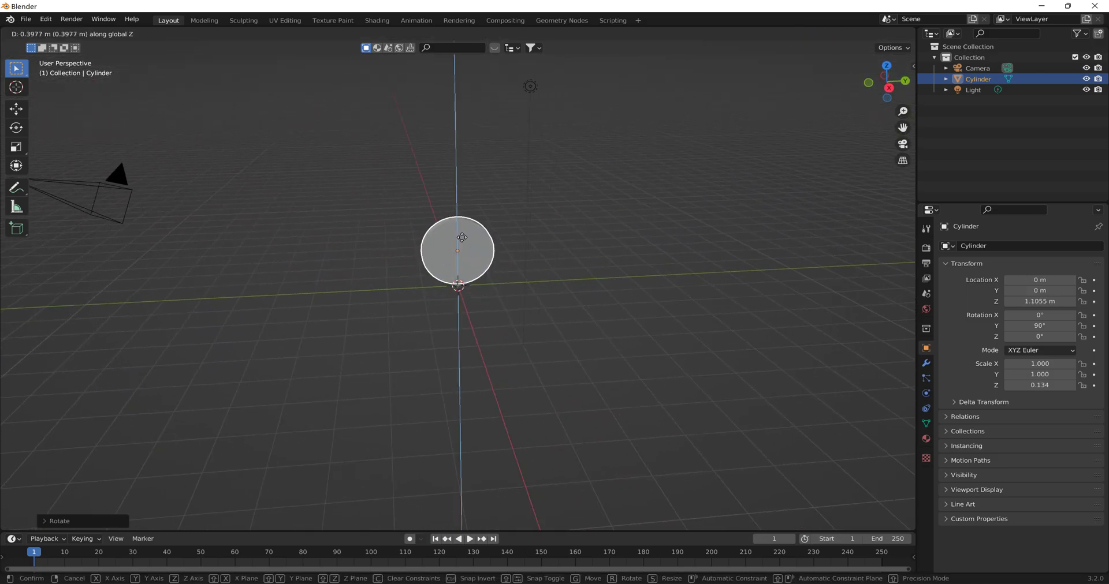
pyautogui.click(471, 195)
pyautogui.scroll(-3, 472, 188)
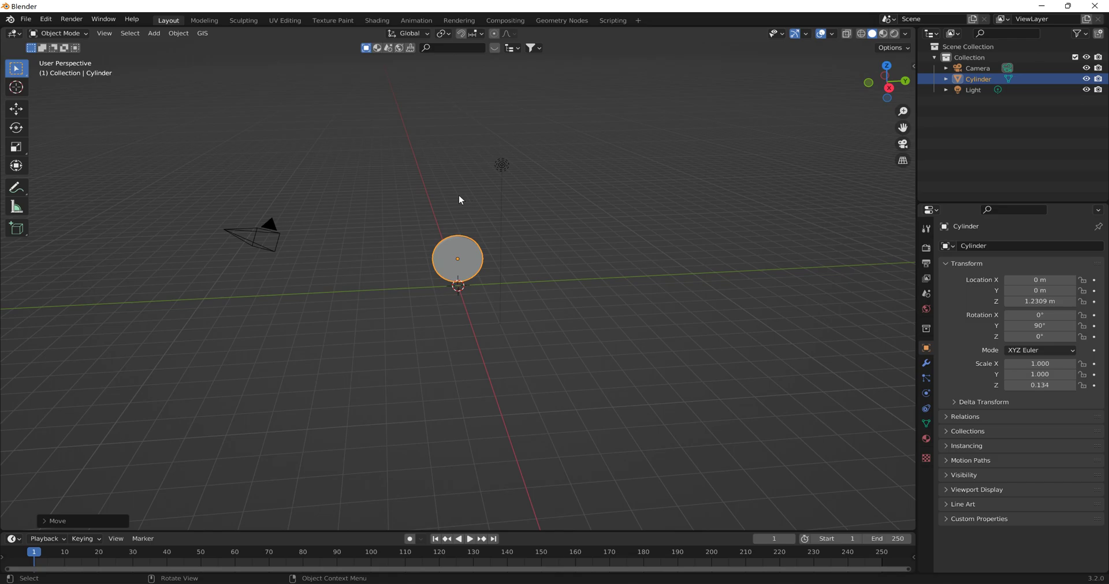
# - Import the COLLADA model from the Plinko folder inside the bookmarked DAE's folder
pyautogui.click(26, 19)
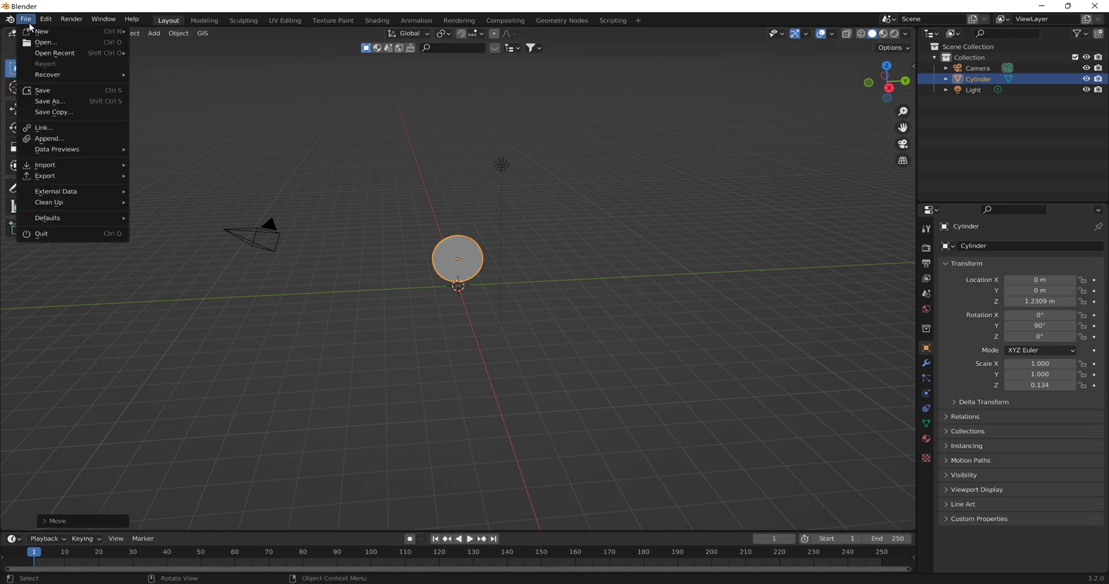
pyautogui.moveTo(81, 166)
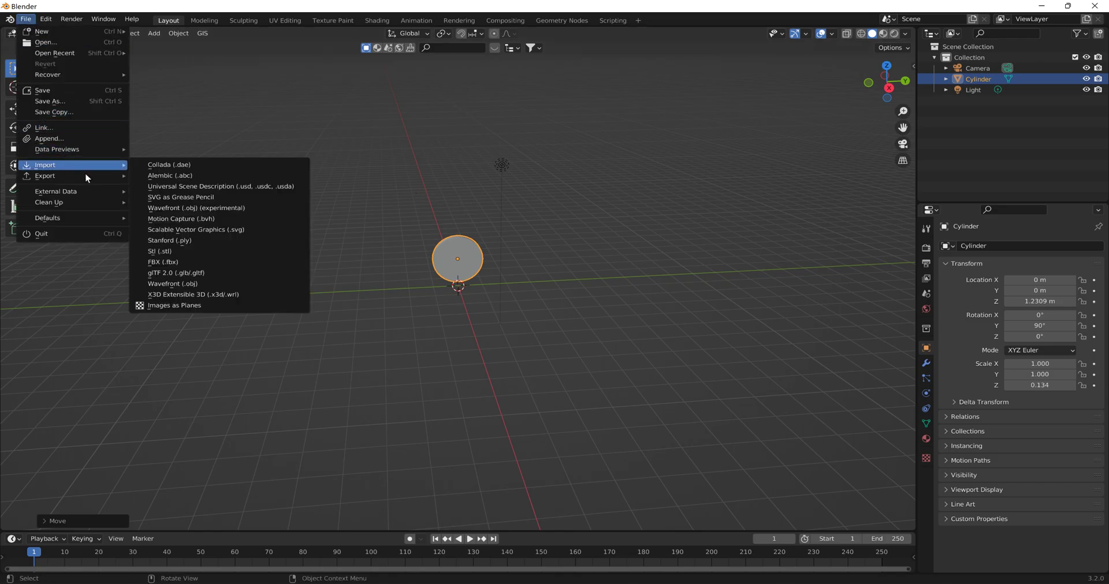
pyautogui.click(158, 166)
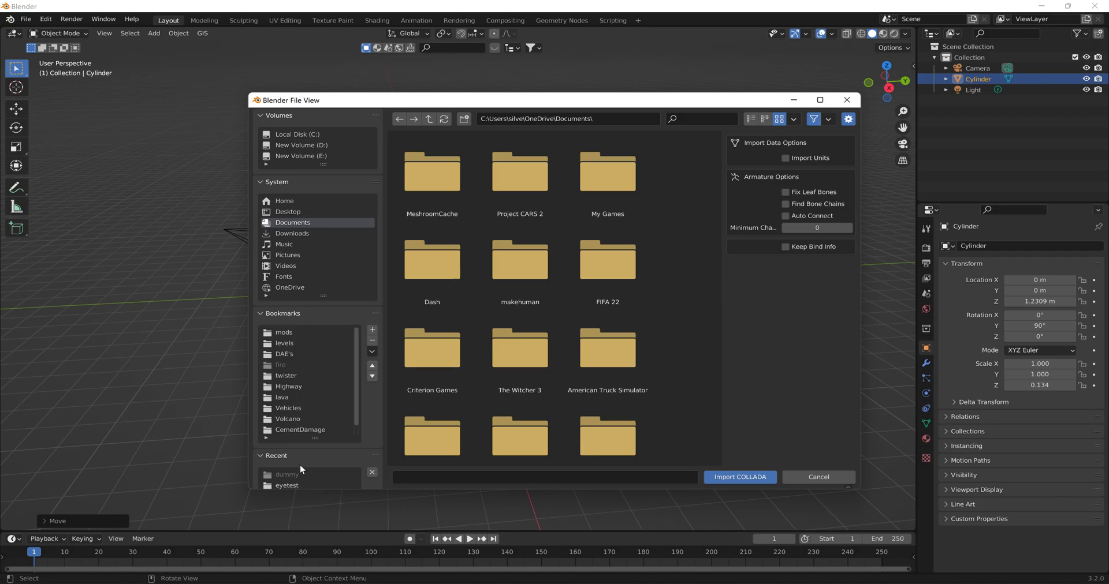
pyautogui.click(293, 353)
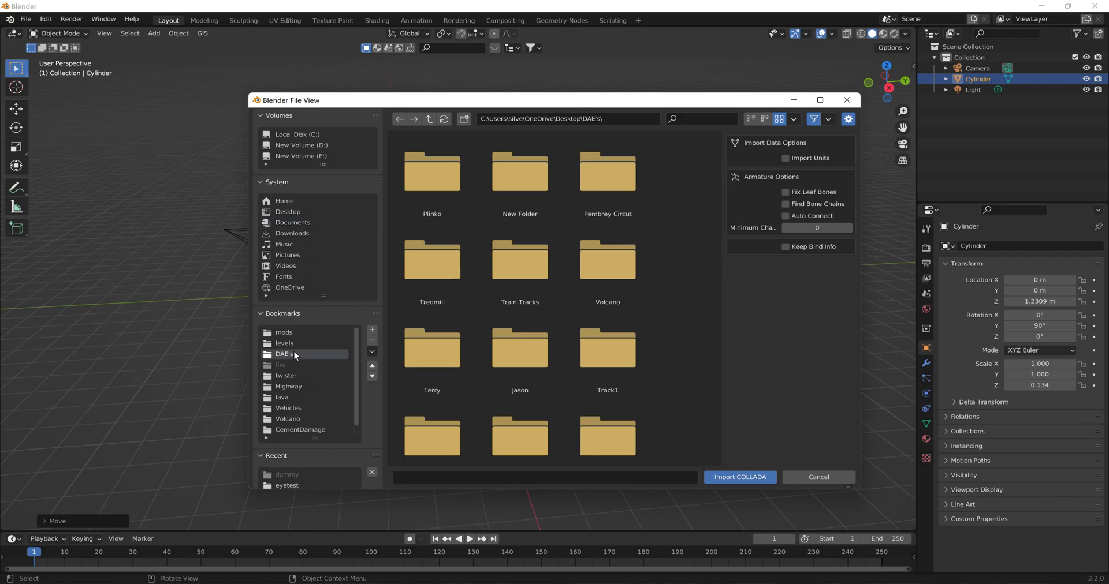
pyautogui.doubleClick(423, 191)
pyautogui.click(524, 188)
pyautogui.doubleClick(524, 188)
pyautogui.scroll(-6, 522, 226)
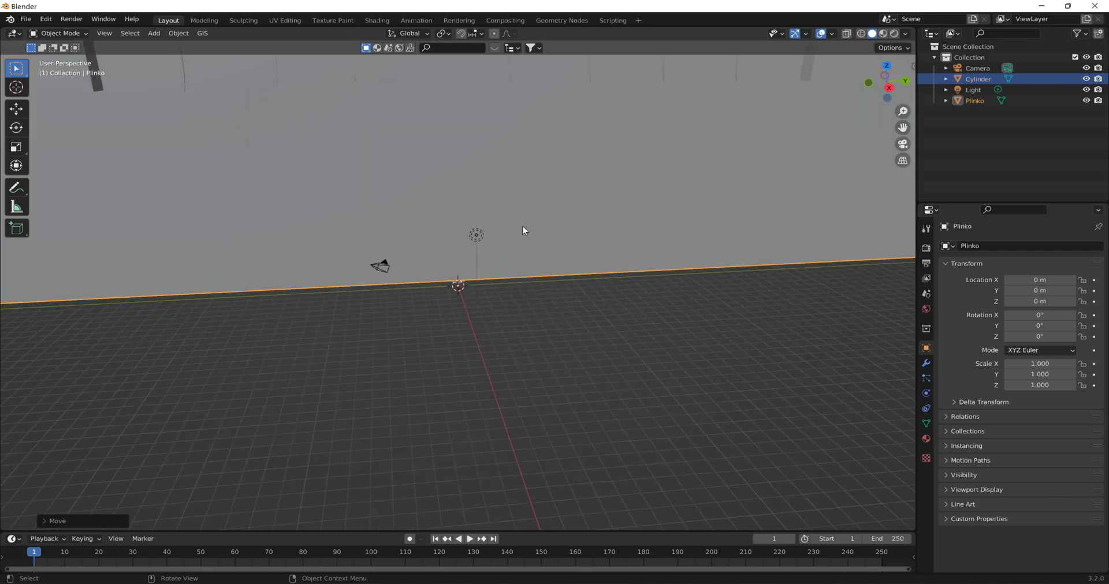
# - Switch the viewport to Material Preview shading to display the Plinko board's textures
pyautogui.scroll(3, 501, 222)
pyautogui.moveTo(478, 218); pyautogui.dragTo(484, 297, button='middle')
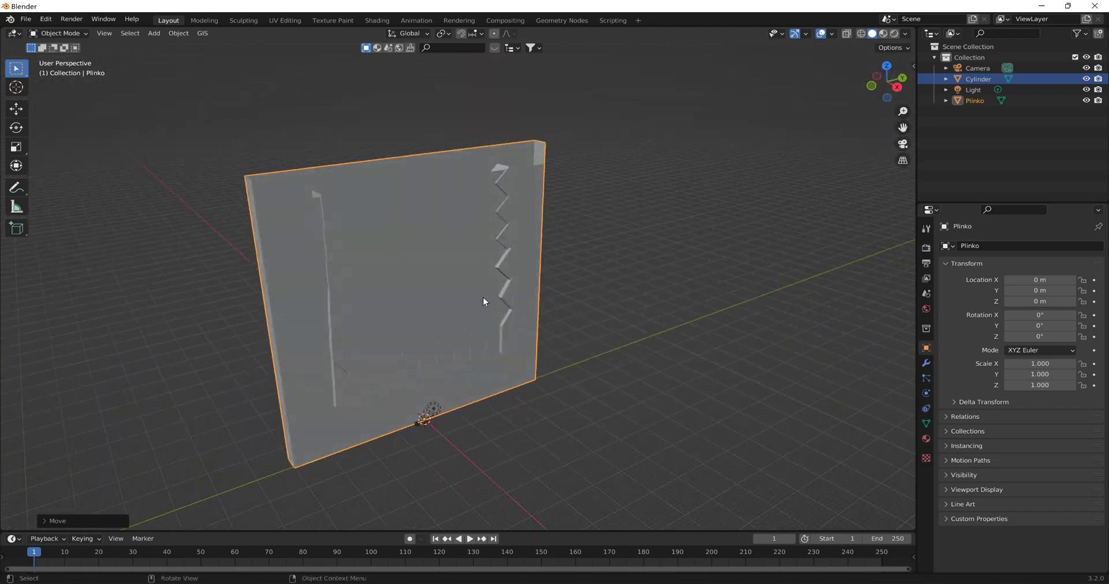
pyautogui.scroll(5, 430, 273)
pyautogui.scroll(-3, 430, 274)
pyautogui.moveTo(430, 274); pyautogui.dragTo(482, 300, button='middle')
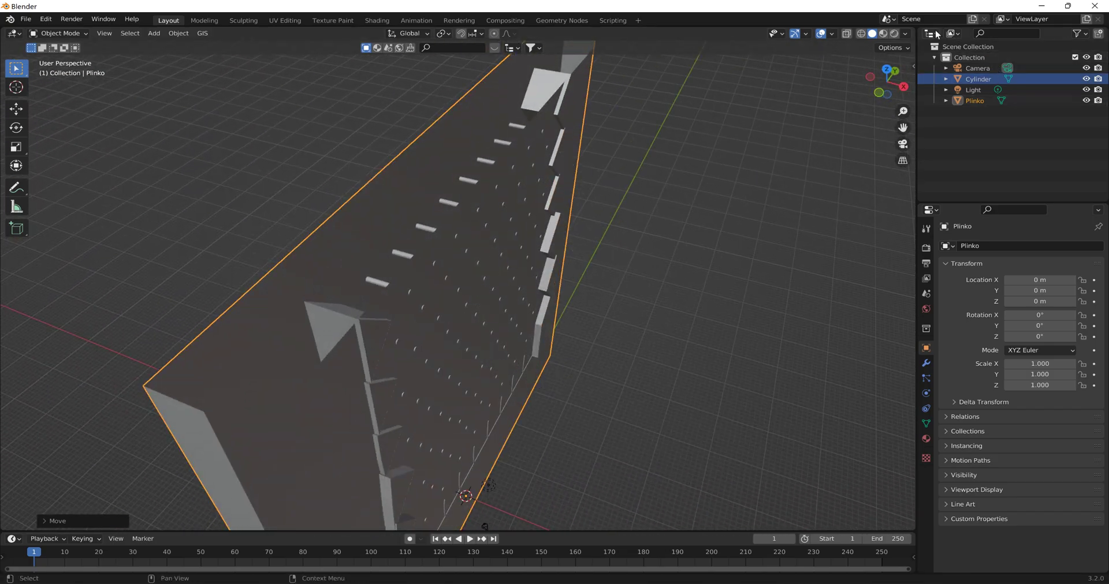
pyautogui.click(883, 33)
pyautogui.moveTo(827, 156)
pyautogui.mouseDown(button='middle')
pyautogui.moveTo(745, 174)
pyautogui.moveTo(724, 143)
pyautogui.moveTo(687, 145)
pyautogui.moveTo(760, 191)
pyautogui.mouseUp(button='middle')
# - Select the two large front cover triangles of the Plinko board in Edit Mode and separate them into their own object
pyautogui.click(633, 123)
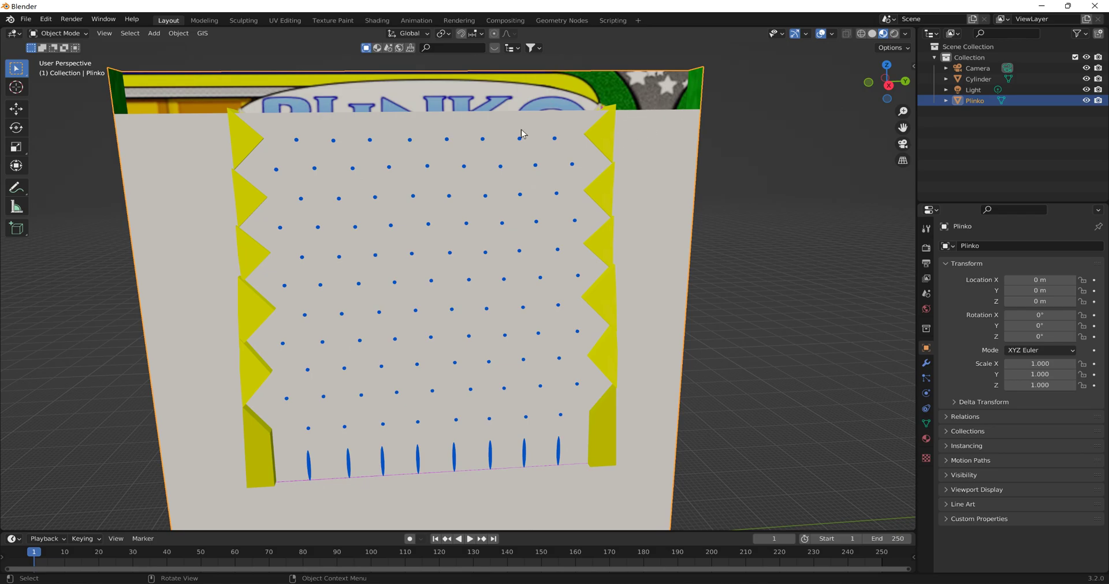
pyautogui.click(61, 33)
pyautogui.click(65, 57)
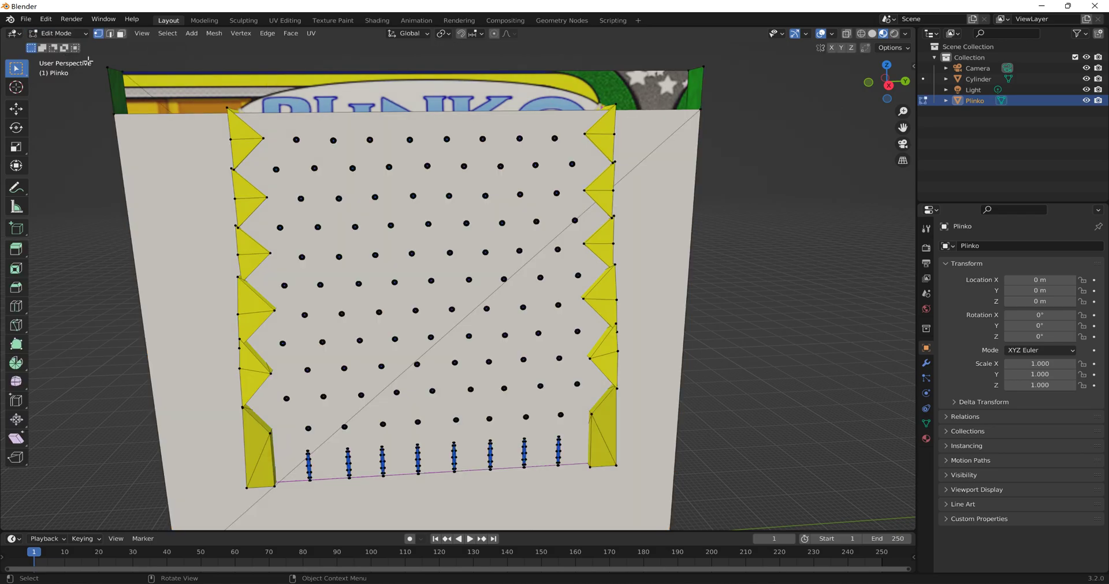
pyautogui.click(120, 33)
pyautogui.click(339, 198)
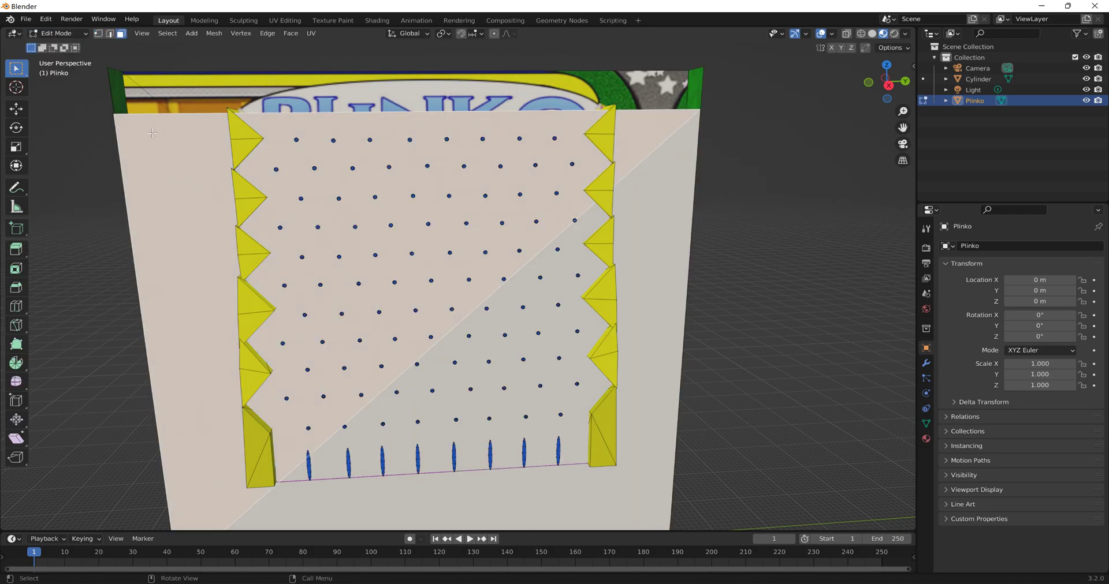
pyautogui.keyDown('shift'); pyautogui.click(650, 211); pyautogui.keyUp('shift')
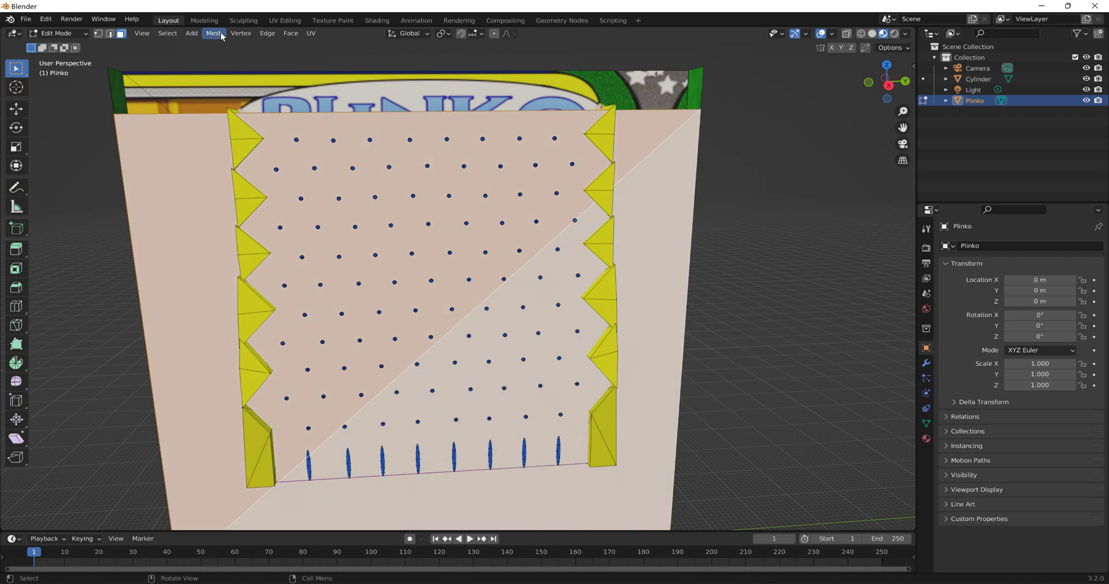
pyautogui.click(172, 34)
pyautogui.moveTo(214, 34)
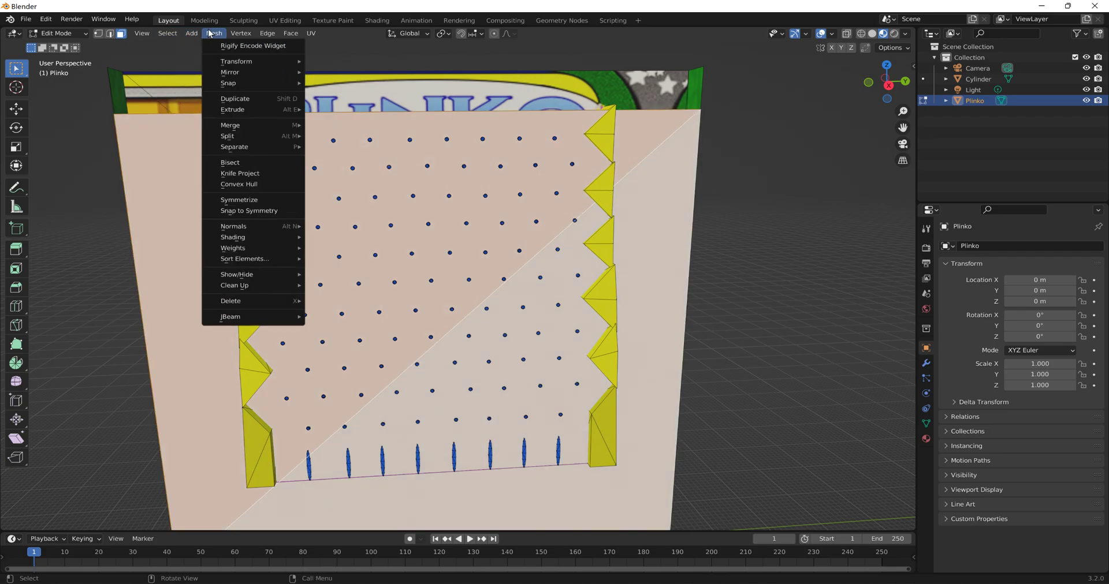
pyautogui.moveTo(257, 146)
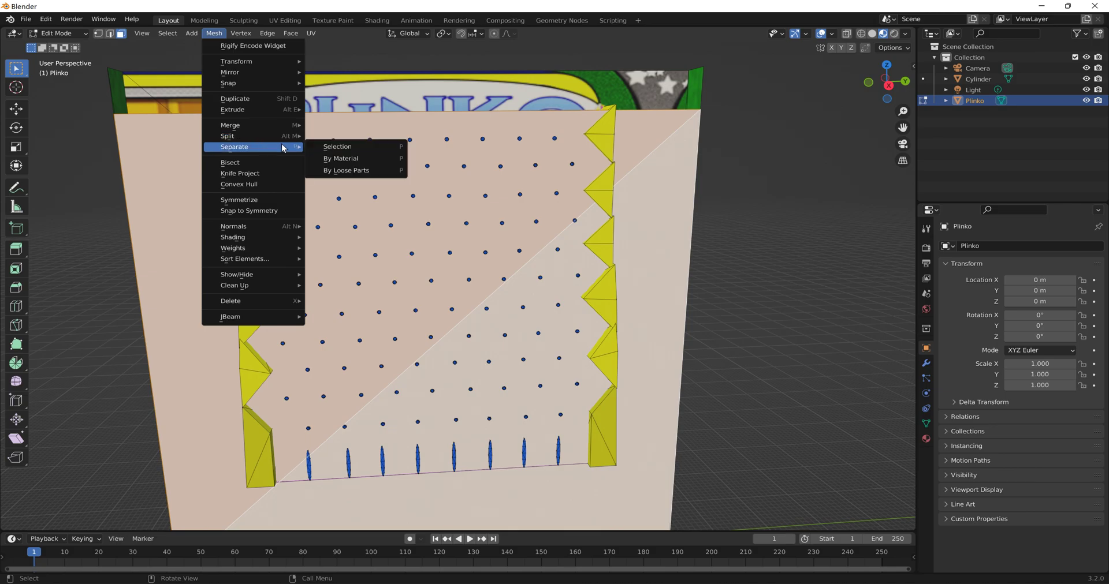
pyautogui.click(339, 145)
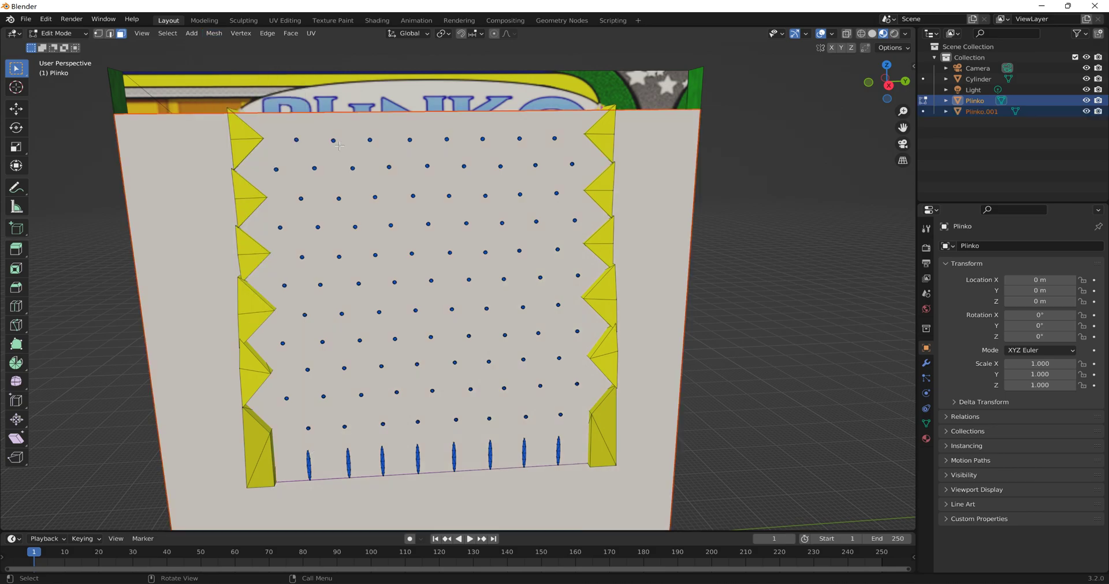
# - Hide the separated front panel to expose the pegs and the back wall
pyautogui.click(1085, 113)
pyautogui.moveTo(590, 236); pyautogui.dragTo(592, 240, button='middle')
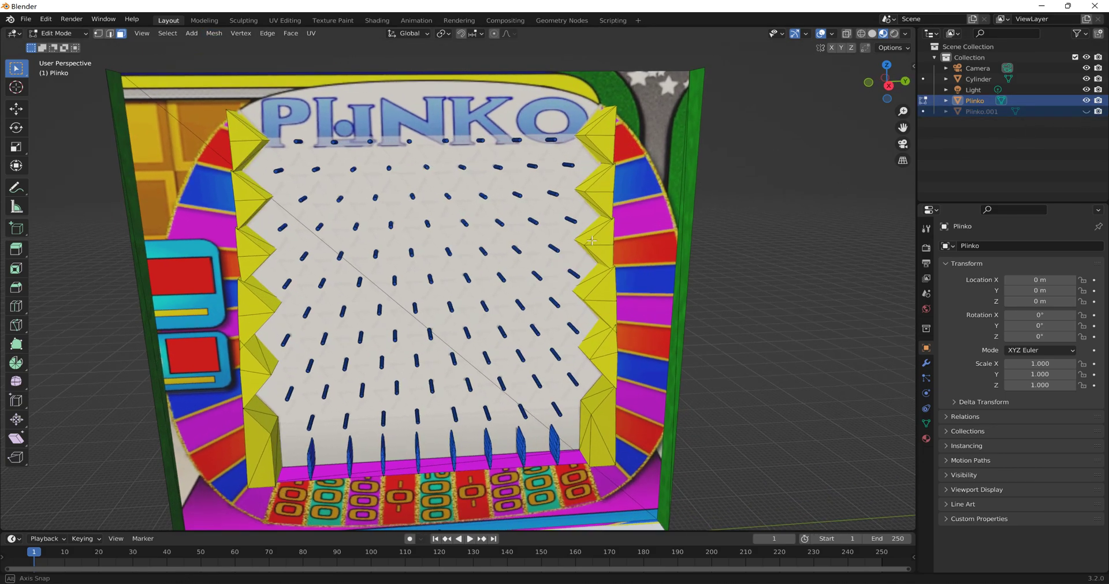
pyautogui.moveTo(634, 439); pyautogui.dragTo(575, 436, button='middle')
pyautogui.moveTo(235, 390); pyautogui.dragTo(358, 149, button='middle')
# - Turn on the Face Orientation overlay to check the direction of the board's faces
pyautogui.click(832, 34)
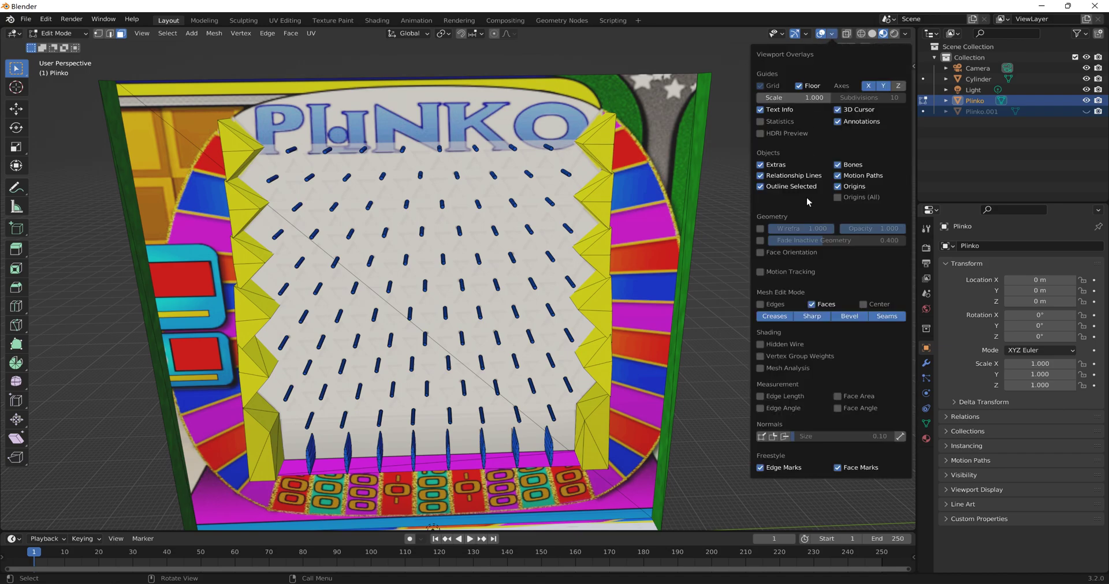
pyautogui.click(759, 254)
pyautogui.moveTo(724, 254); pyautogui.dragTo(495, 174, button='middle')
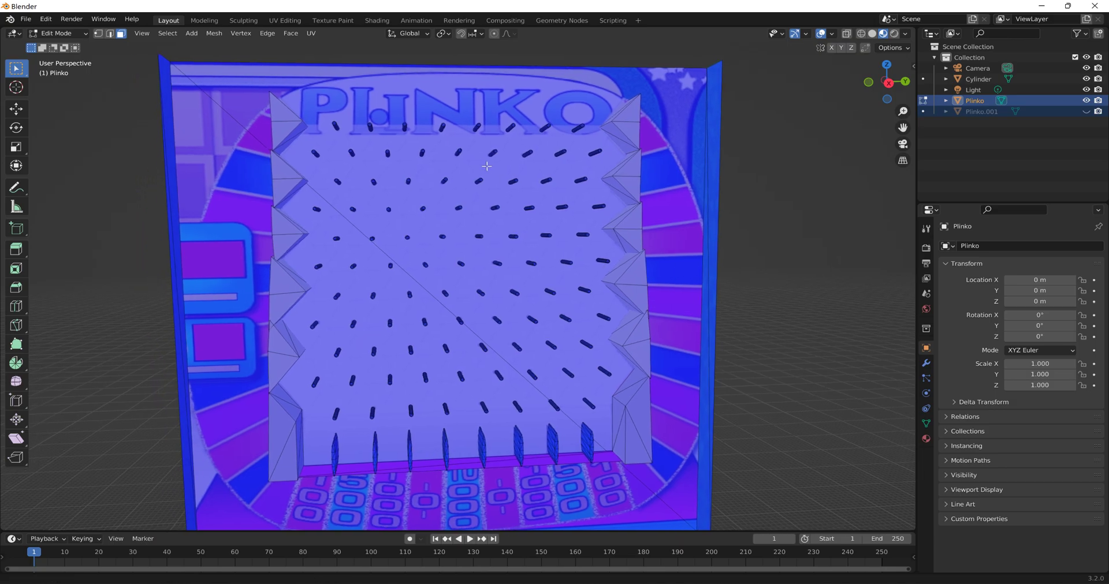
# - Try flipping the normals of all the board's faces and undo the flip
pyautogui.click(216, 34)
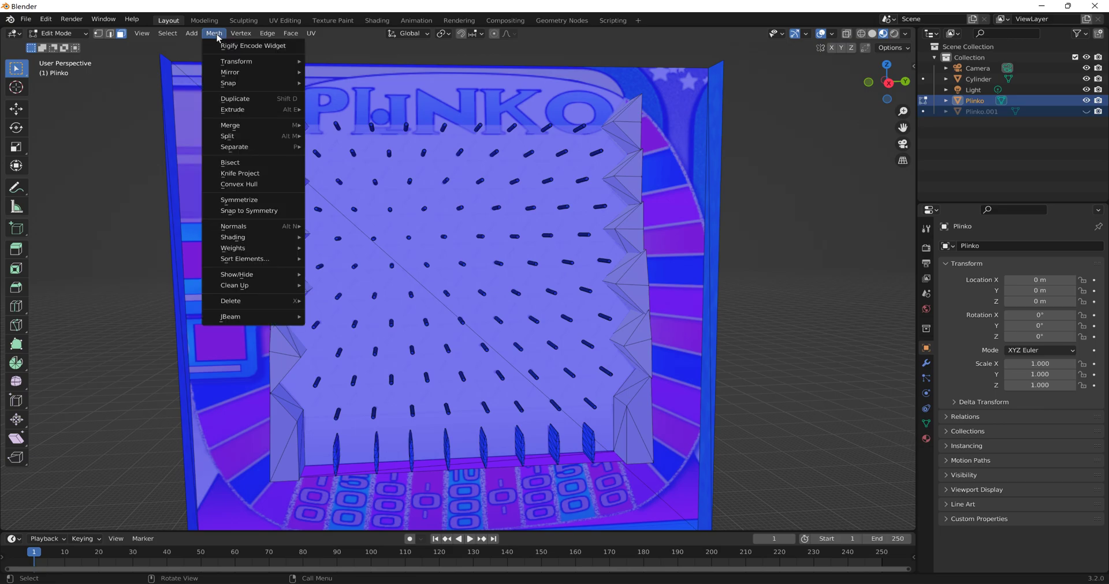
pyautogui.moveTo(264, 226)
pyautogui.click(326, 227)
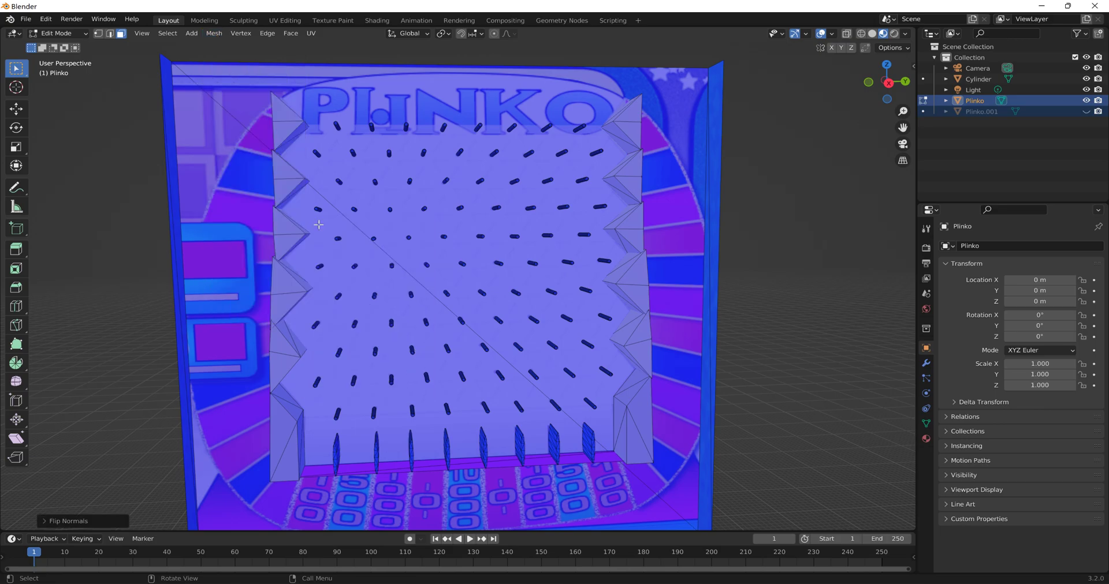
pyautogui.press('a')
pyautogui.click(215, 33)
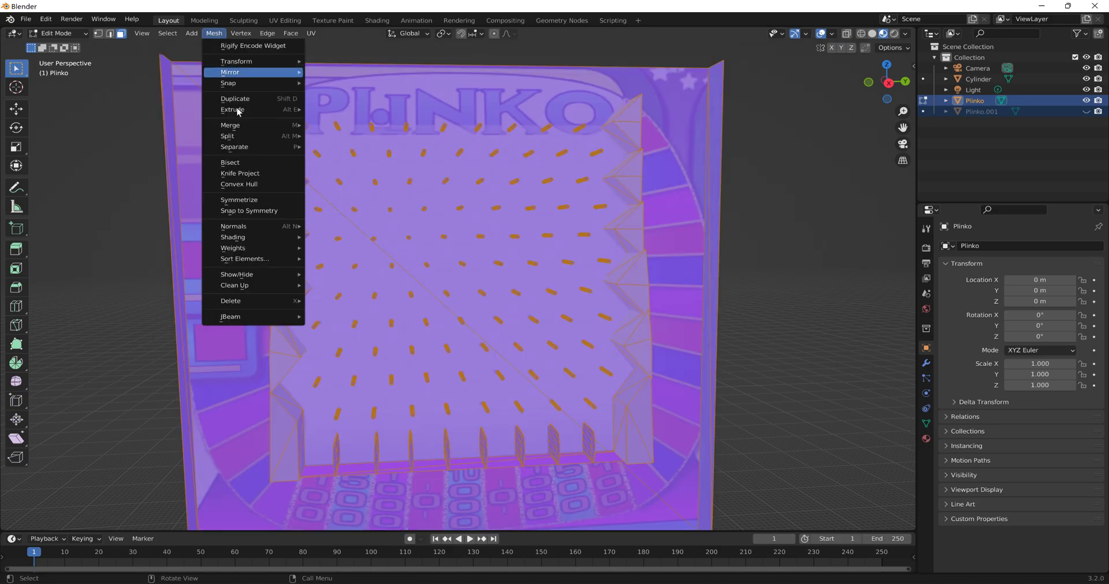
pyautogui.moveTo(249, 227)
pyautogui.click(321, 229)
pyautogui.moveTo(321, 229)
pyautogui.mouseDown(button='middle')
pyautogui.moveTo(317, 217)
pyautogui.moveTo(376, 228)
pyautogui.moveTo(190, 231)
pyautogui.moveTo(316, 217)
pyautogui.mouseUp(button='middle')
pyautogui.hotkey('ctrl', 'z')
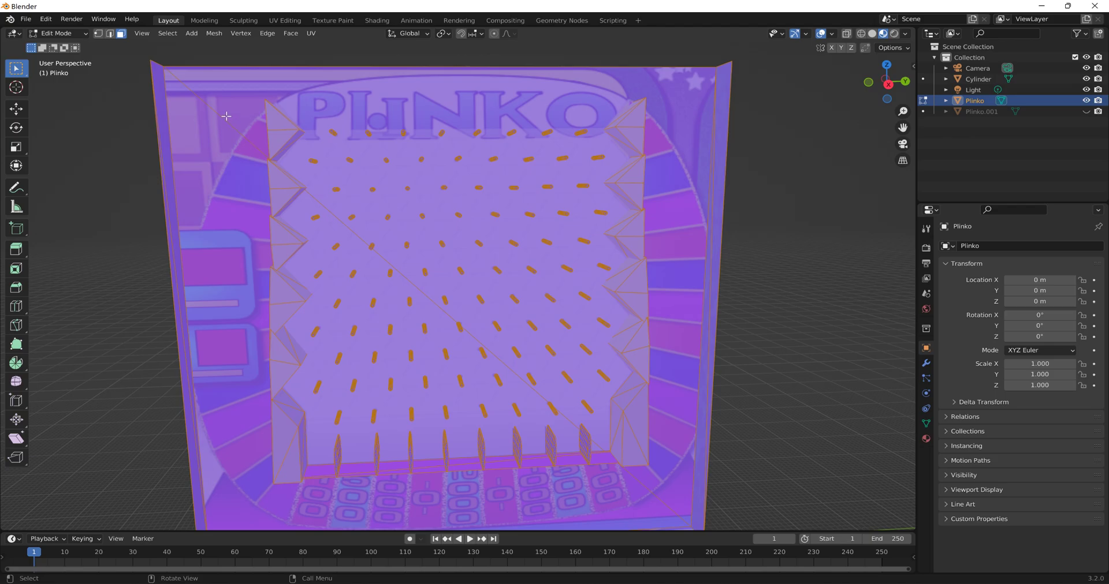
# - Return the Plinko board to Object Mode and turn off the Face Orientation overlay
pyautogui.click(57, 33)
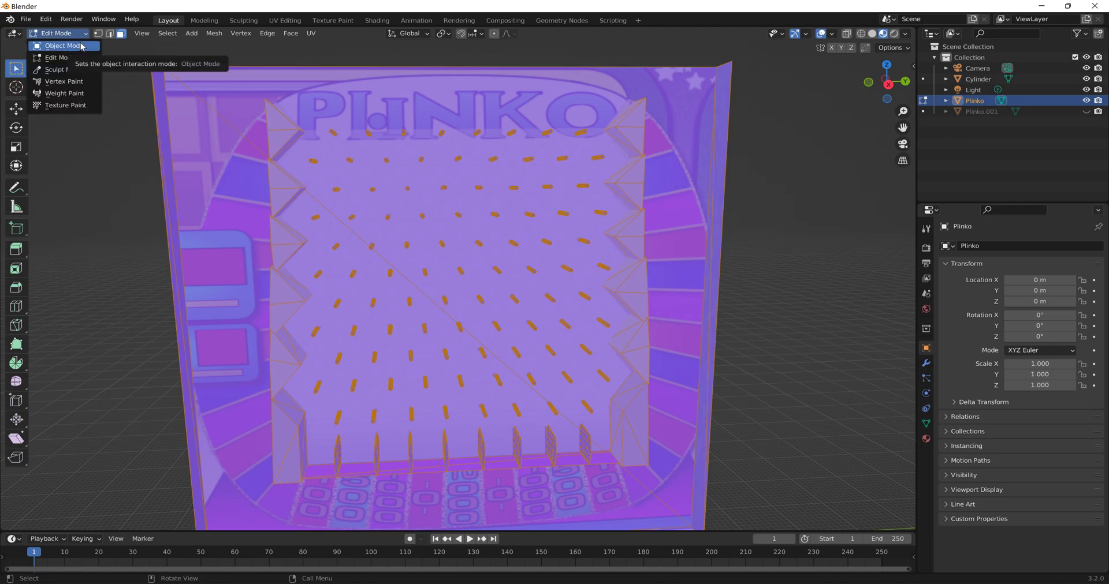
pyautogui.click(82, 45)
pyautogui.click(832, 33)
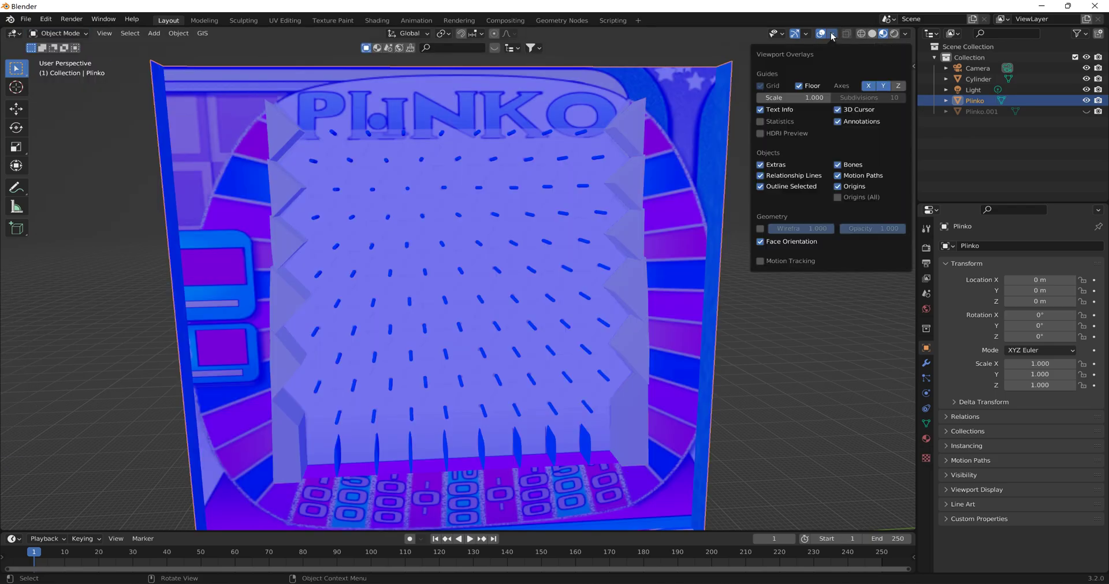
pyautogui.click(760, 242)
# - Inspect the depth of the peg channel from above and unhide the separated front panel
pyautogui.scroll(8, 452, 174)
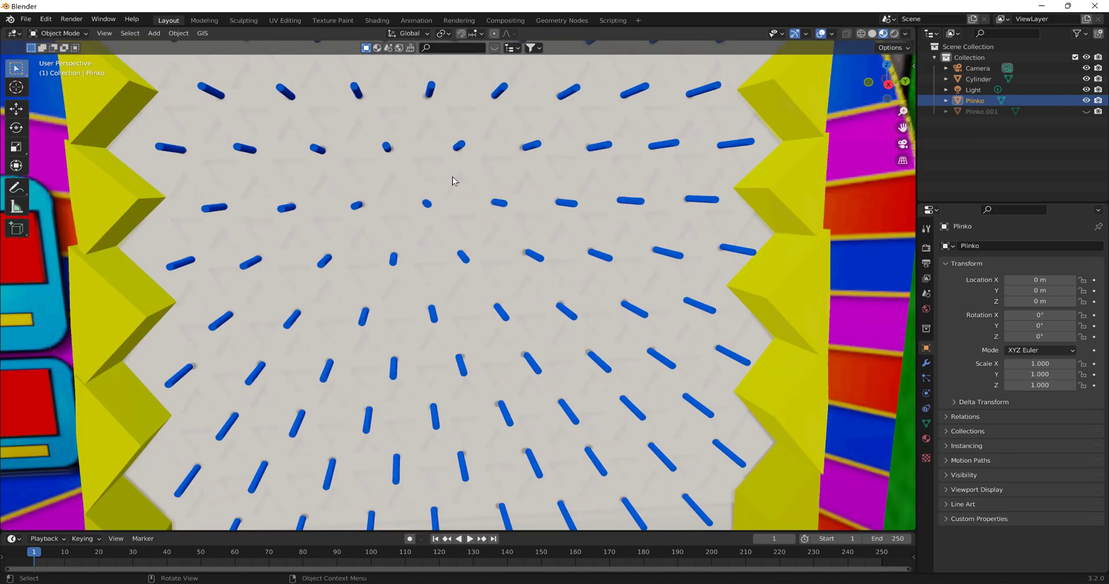
pyautogui.moveTo(446, 156); pyautogui.dragTo(661, 248, button='middle')
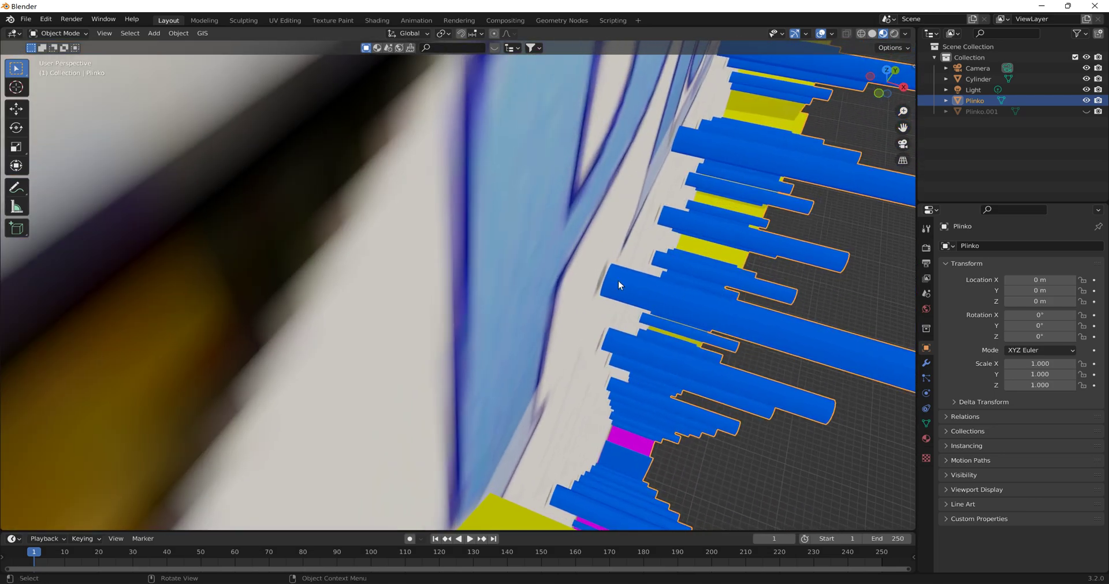
pyautogui.scroll(-5, 827, 300)
pyautogui.moveTo(827, 300); pyautogui.dragTo(767, 324, button='middle')
pyautogui.click(886, 76)
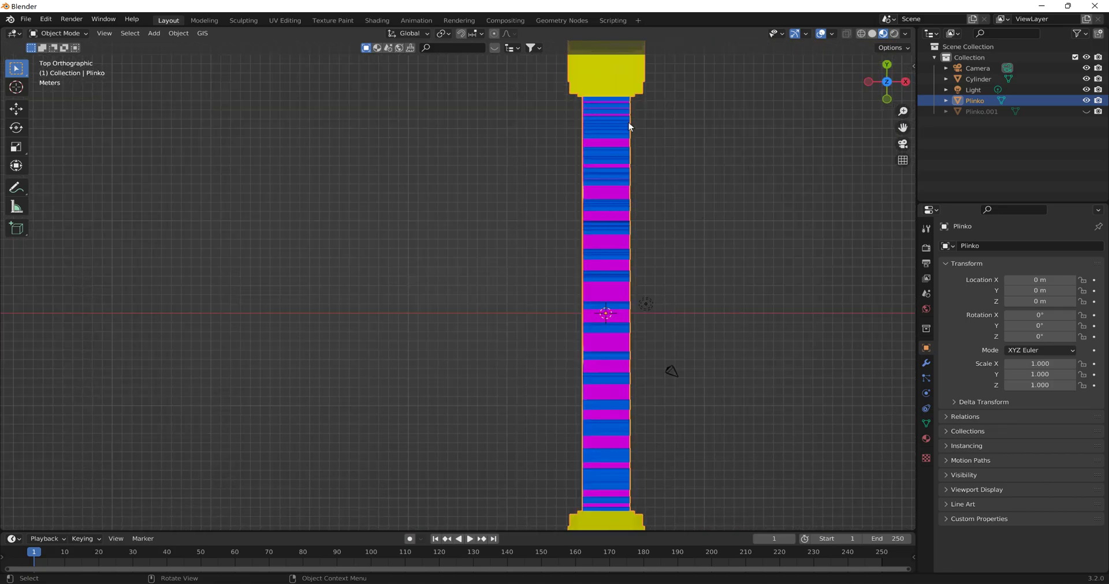
pyautogui.moveTo(772, 422); pyautogui.dragTo(852, 349, button='middle')
pyautogui.moveTo(925, 192); pyautogui.dragTo(691, 155, button='middle')
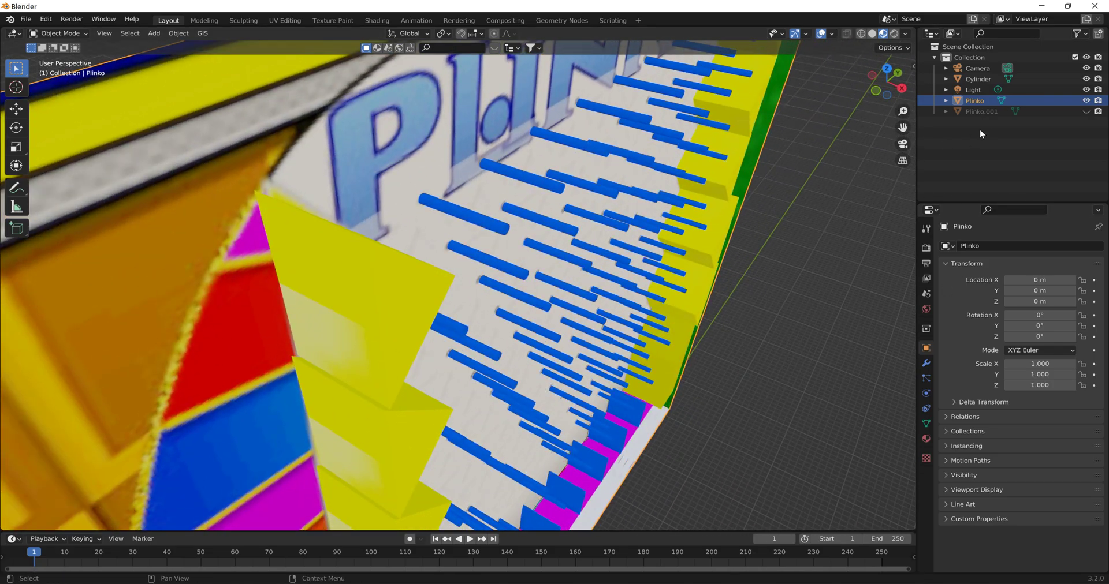
pyautogui.click(1085, 112)
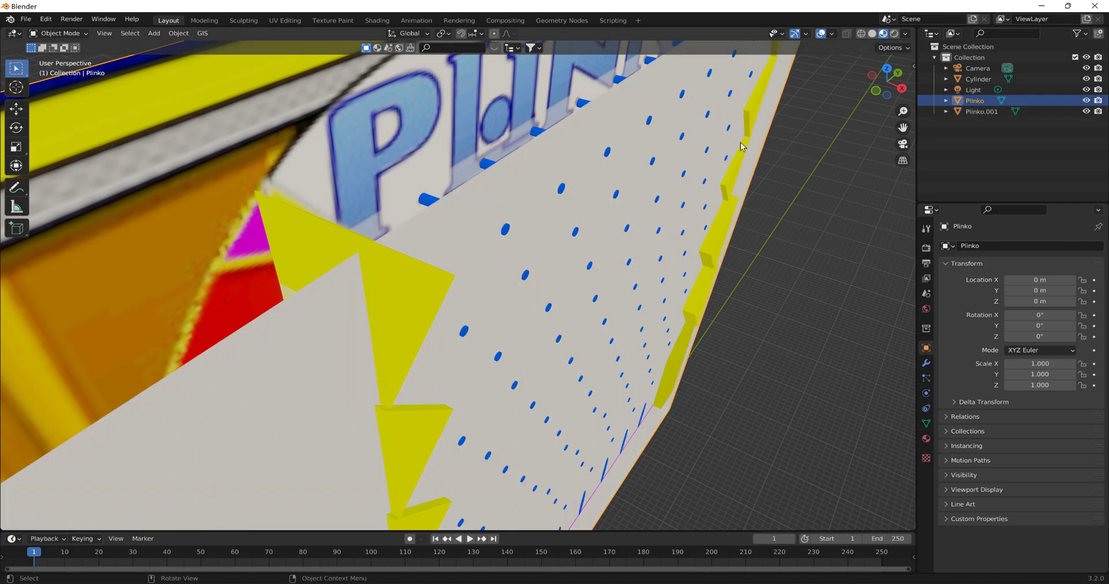
# - Hide the separated front panel to expose the board's pegs
pyautogui.scroll(-8, 753, 148)
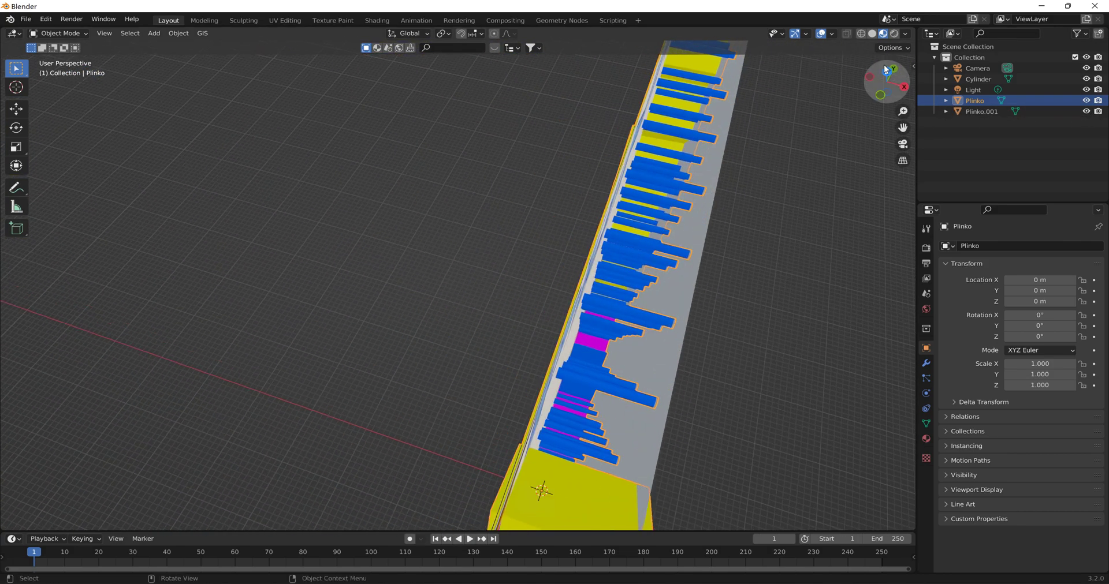
pyautogui.click(884, 67)
pyautogui.scroll(2, 618, 231)
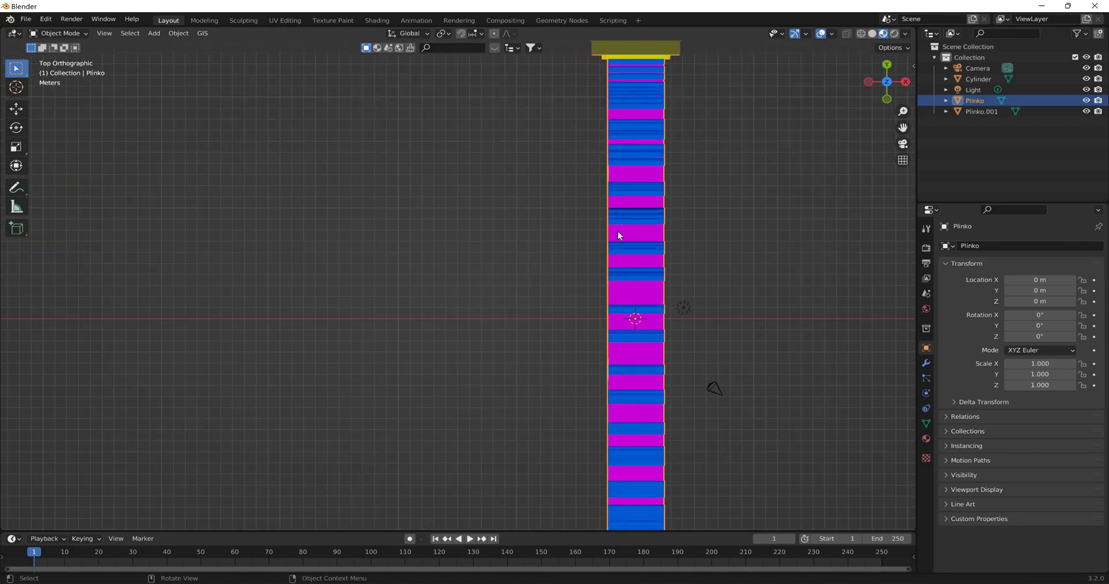
pyautogui.keyDown('shift'); pyautogui.moveTo(669, 202); pyautogui.dragTo(609, 354, button='middle'); pyautogui.keyUp('shift')
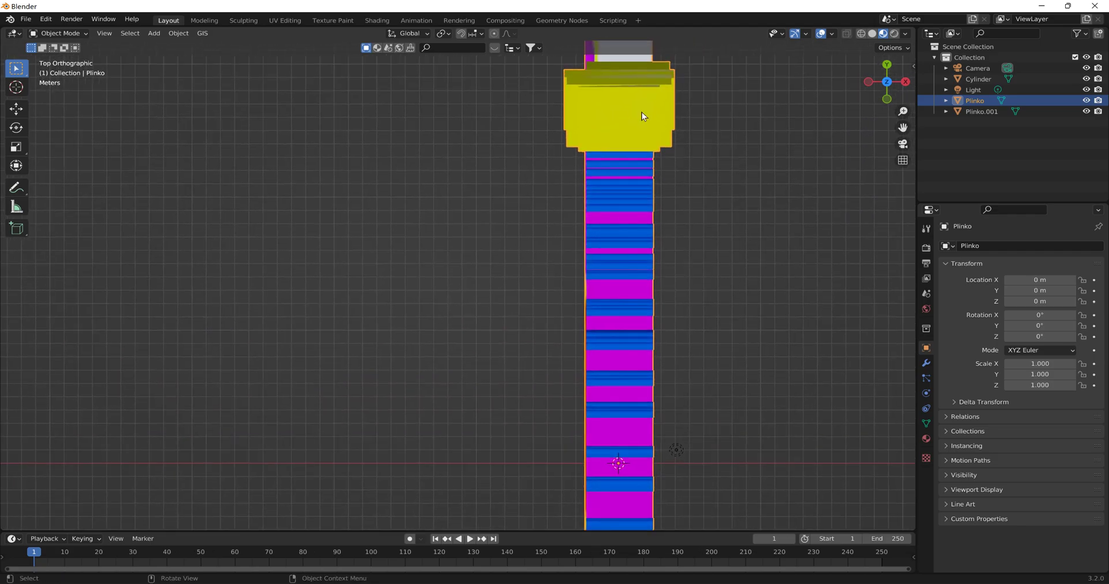
pyautogui.moveTo(660, 266); pyautogui.dragTo(383, 119, button='middle')
pyautogui.scroll(-3, 497, 174)
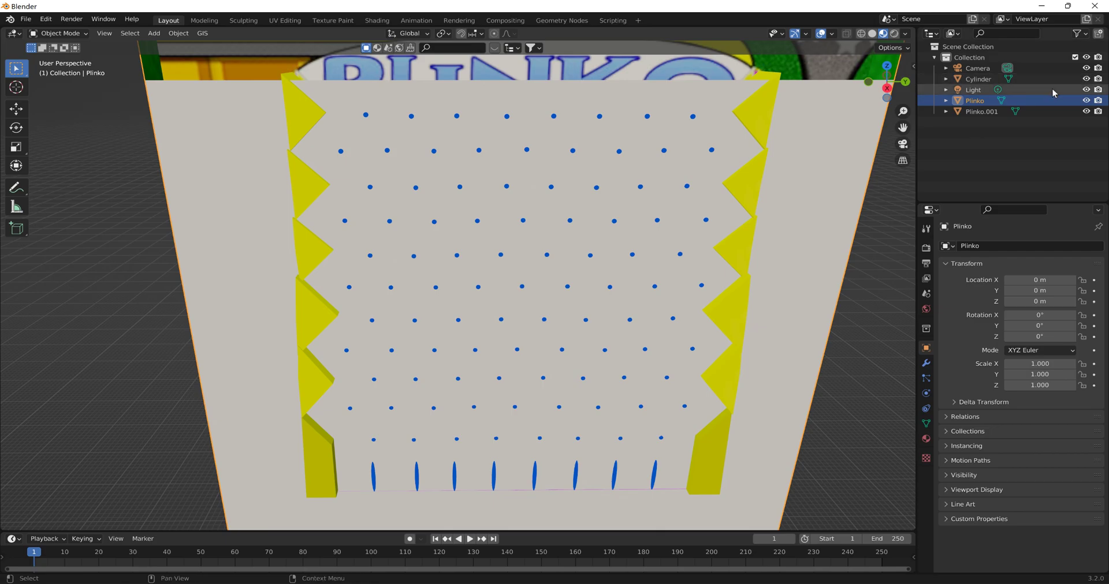
pyautogui.click(1086, 112)
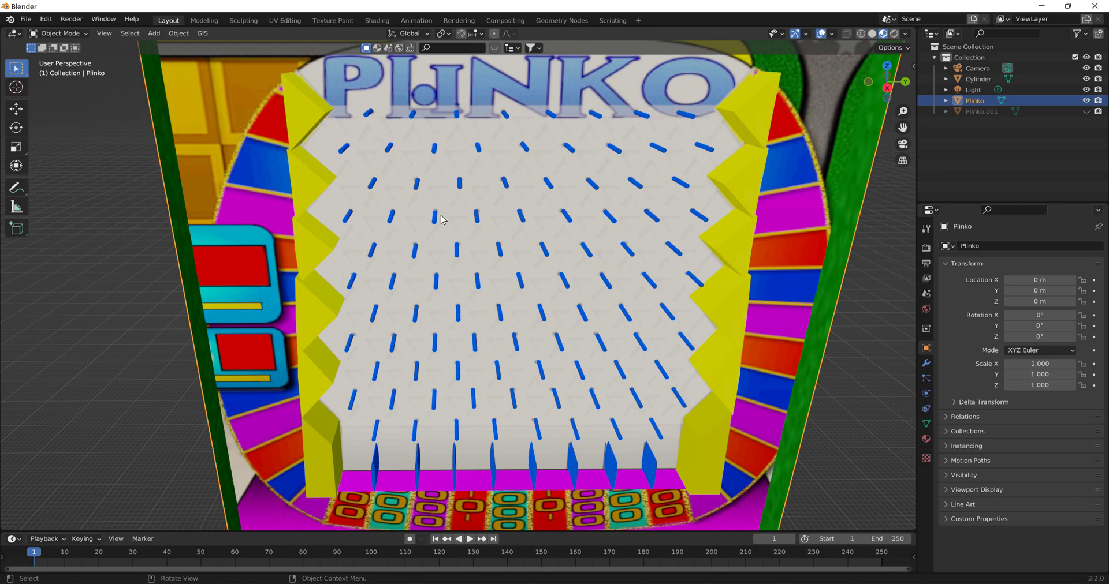
# - Examine the pegs, side teeth and prize slots of the open Plinko board from the front
pyautogui.moveTo(586, 328); pyautogui.dragTo(546, 211, button='middle')
pyautogui.scroll(2, 567, 297)
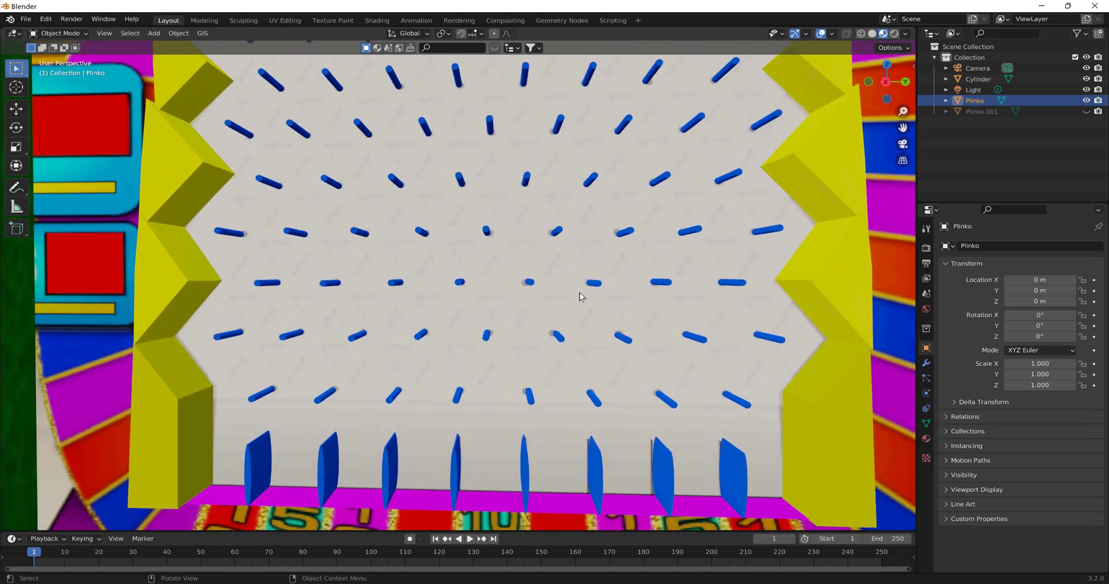
pyautogui.scroll(3, 580, 292)
pyautogui.scroll(-5, 574, 289)
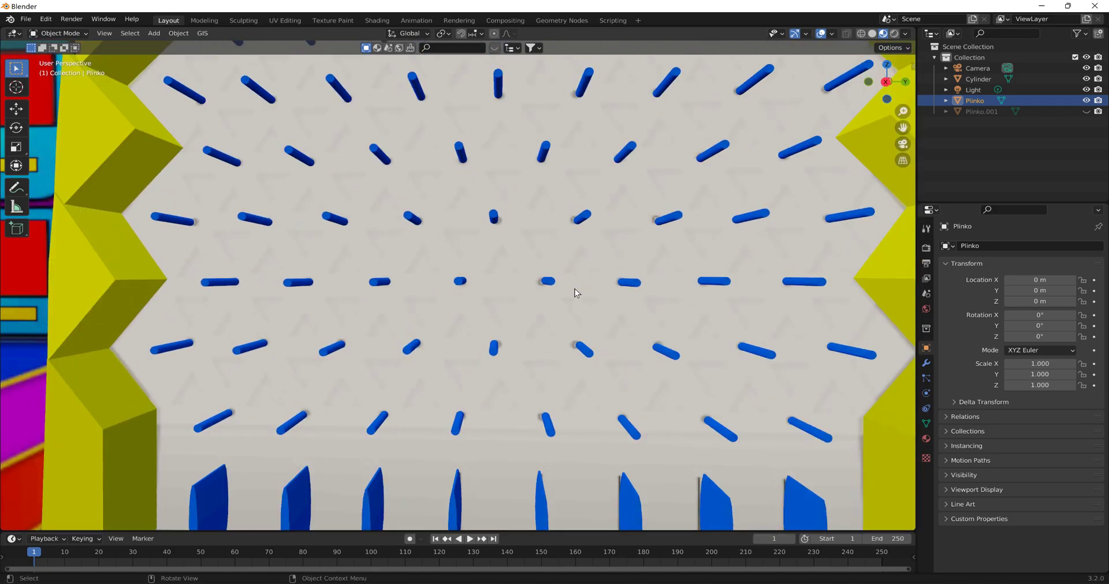
pyautogui.moveTo(543, 256); pyautogui.dragTo(525, 255, button='middle')
pyautogui.moveTo(473, 451); pyautogui.dragTo(466, 407, button='middle')
pyautogui.scroll(-4, 470, 384)
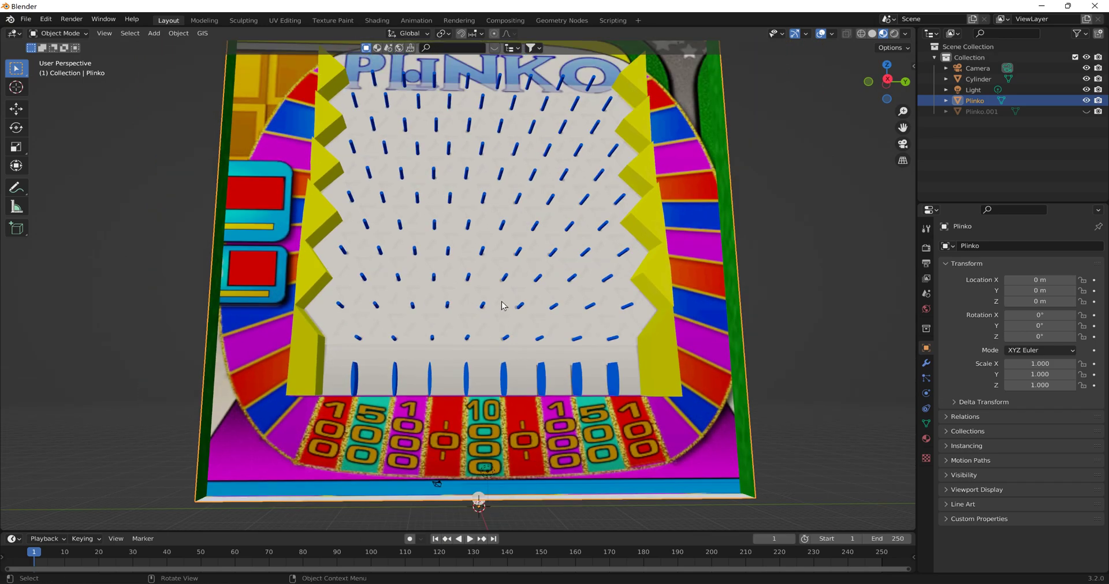
pyautogui.moveTo(491, 229); pyautogui.dragTo(485, 263, button='middle')
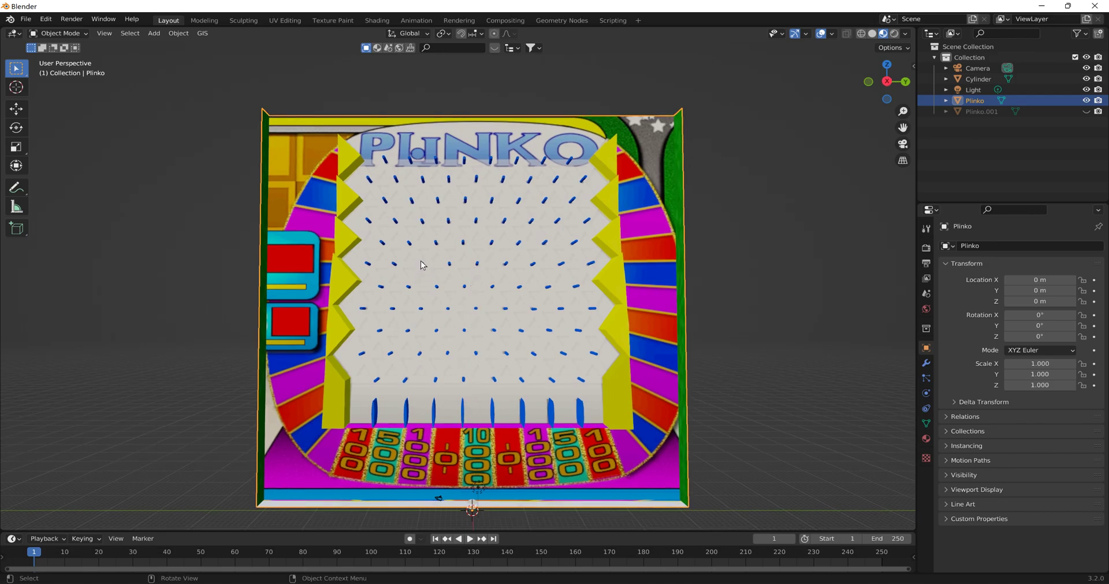
pyautogui.moveTo(536, 265); pyautogui.dragTo(518, 348, button='middle')
pyautogui.scroll(5, 504, 341)
pyautogui.keyDown('shift'); pyautogui.moveTo(515, 257); pyautogui.dragTo(515, 323, button='middle'); pyautogui.keyUp('shift')
pyautogui.scroll(-5, 514, 267)
pyautogui.scroll(2, 514, 260)
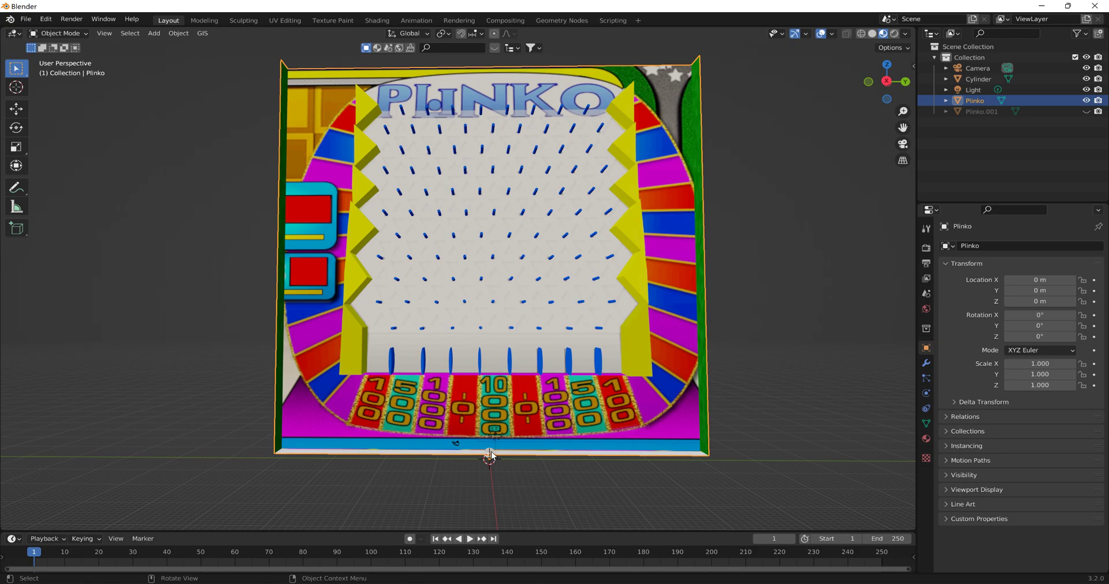
# - Raise the cylinder along Z to about 69.3 m, near the upper rows of pegs
pyautogui.click(1034, 80)
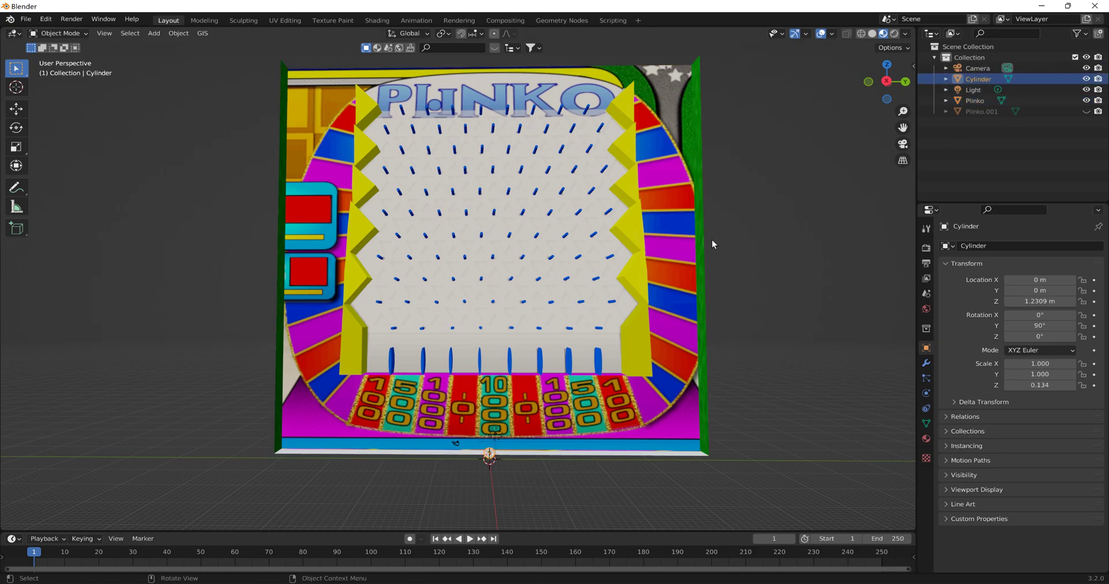
pyautogui.press('g')
pyautogui.press('z')
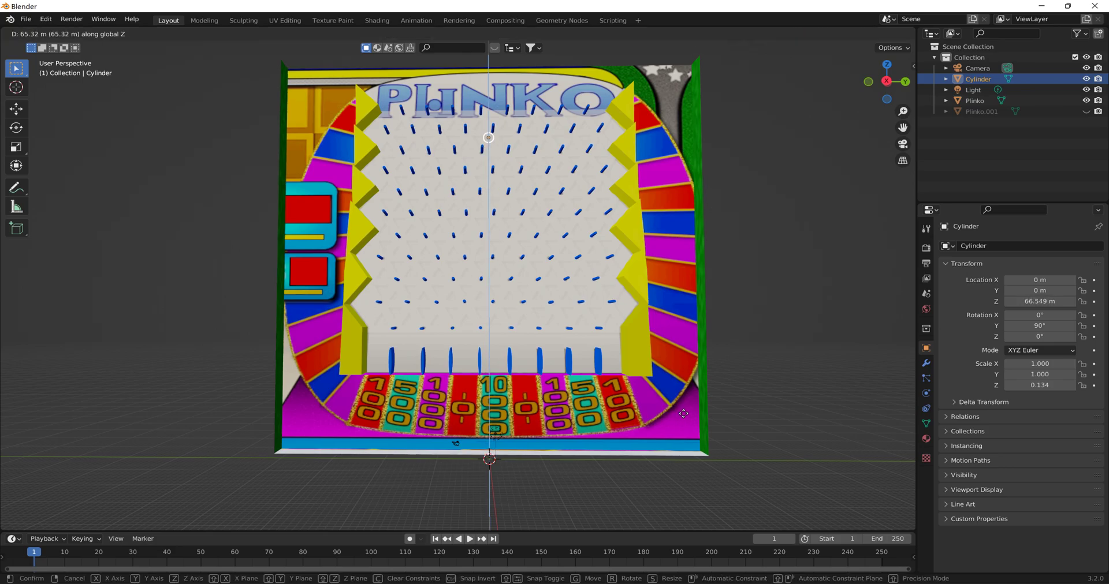
pyautogui.click(669, 397)
# - Enlarge the cylinder uniformly to a scale of about 1.47 and place it between the upper pegs at about Y -2.15 m, Z 68.2 m
pyautogui.scroll(3, 502, 81)
pyautogui.keyDown('shift'); pyautogui.moveTo(502, 75); pyautogui.dragTo(553, 356, button='middle'); pyautogui.keyUp('shift')
pyautogui.moveTo(611, 293)
pyautogui.mouseDown(button='middle')
pyautogui.moveTo(598, 254)
pyautogui.moveTo(584, 293)
pyautogui.moveTo(609, 287)
pyautogui.mouseUp(button='middle')
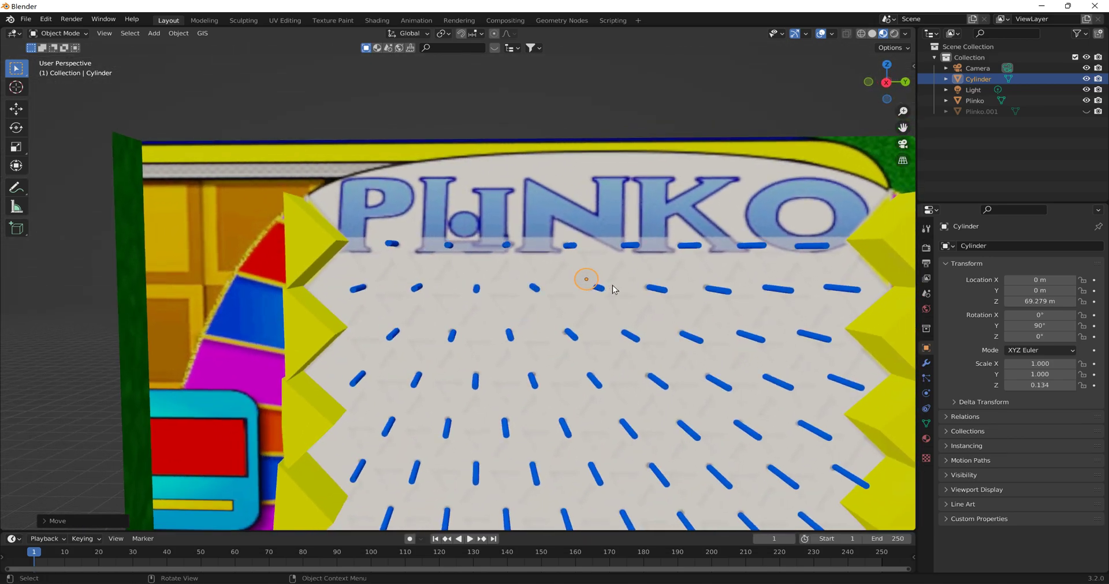
pyautogui.press('s')
pyautogui.click(641, 273)
pyautogui.press('g')
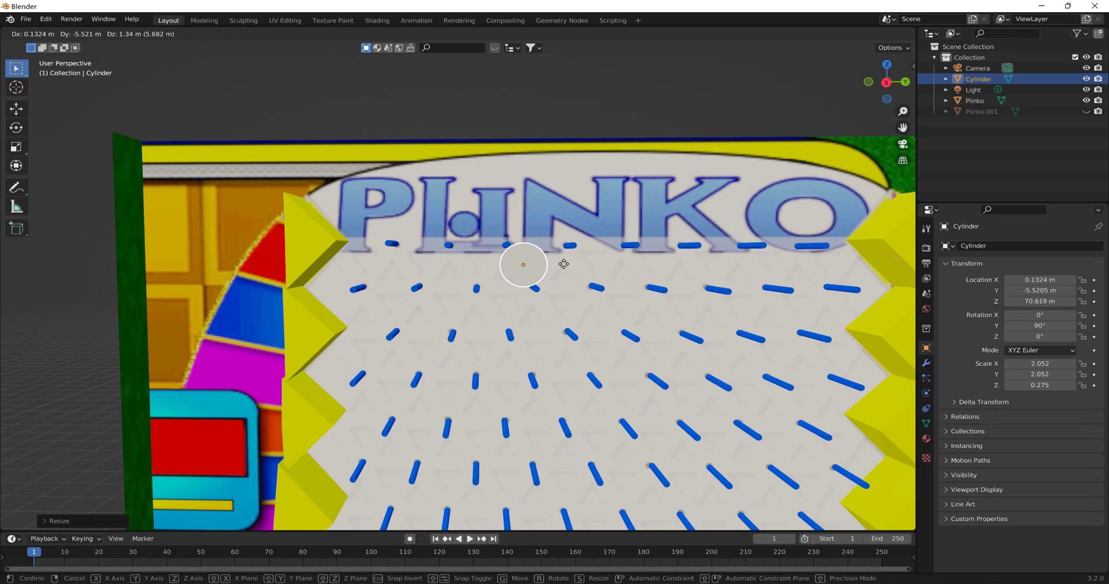
pyautogui.press('s')
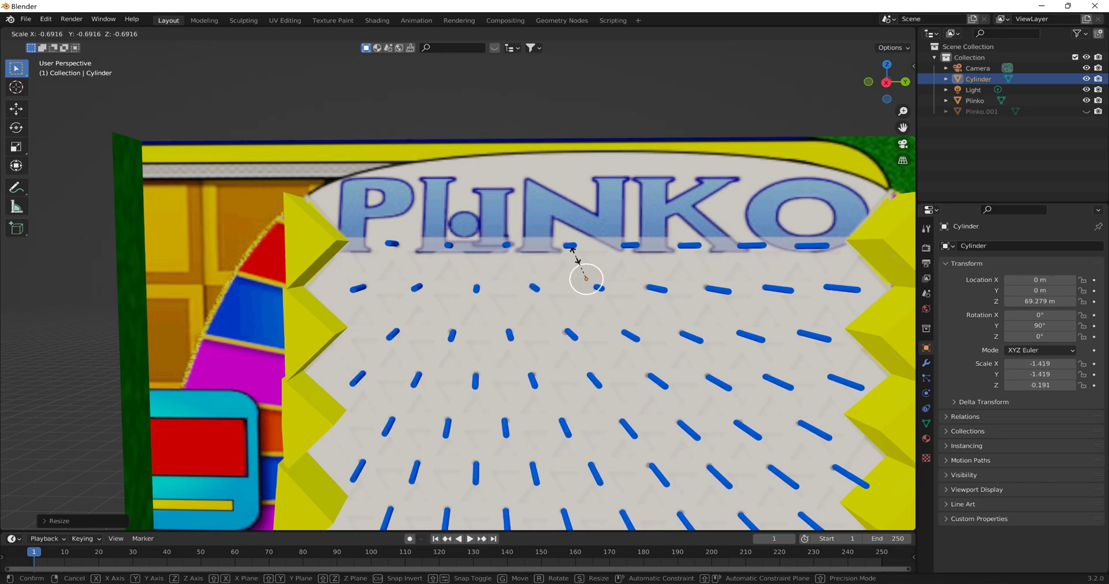
pyautogui.press('g')
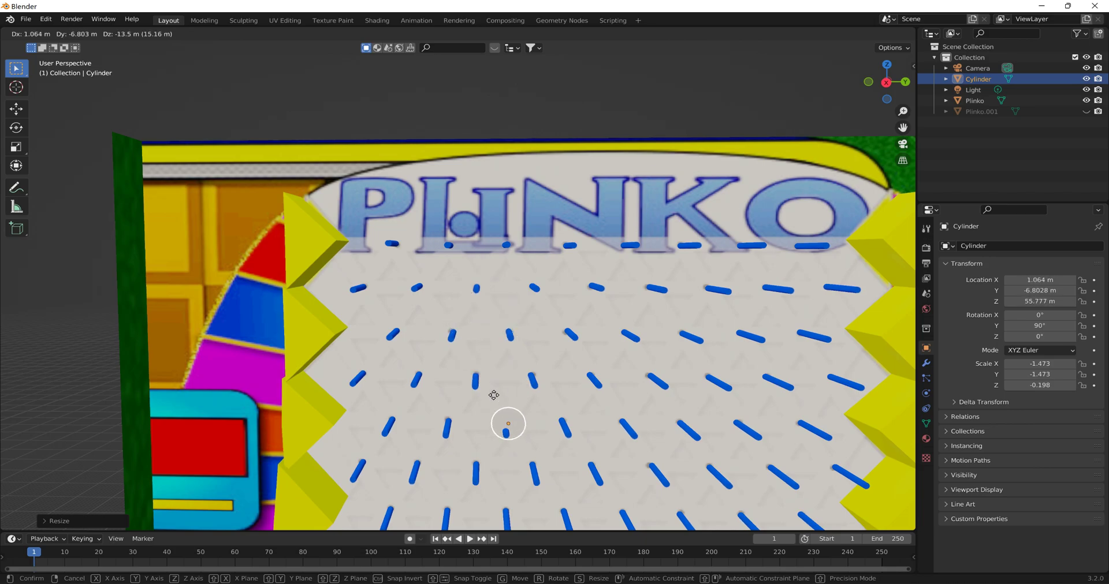
pyautogui.click(545, 265)
pyautogui.moveTo(545, 265); pyautogui.dragTo(566, 281, button='middle')
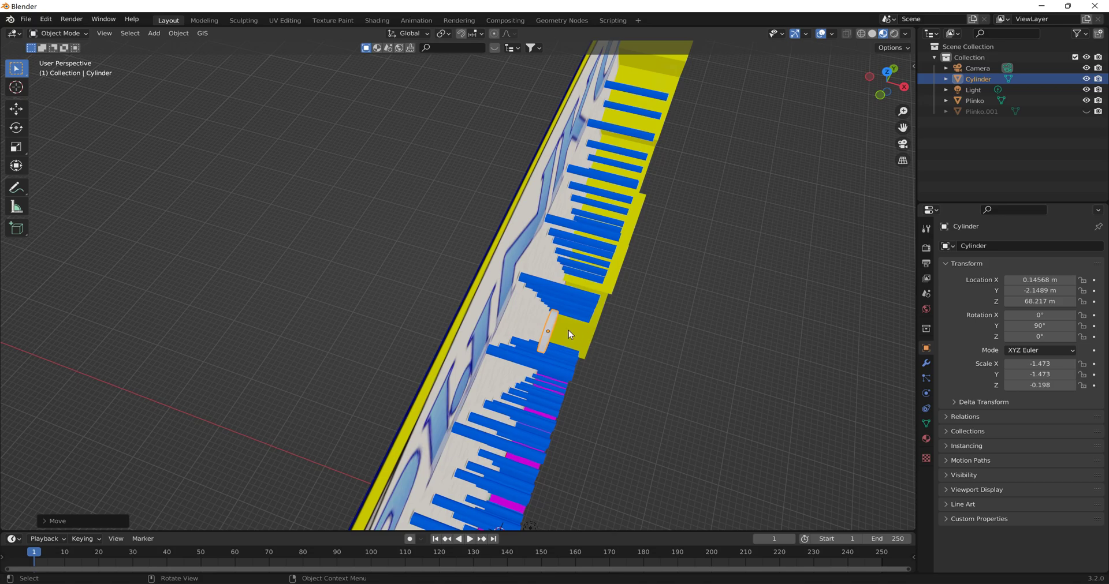
pyautogui.press('r')
pyautogui.press('y')
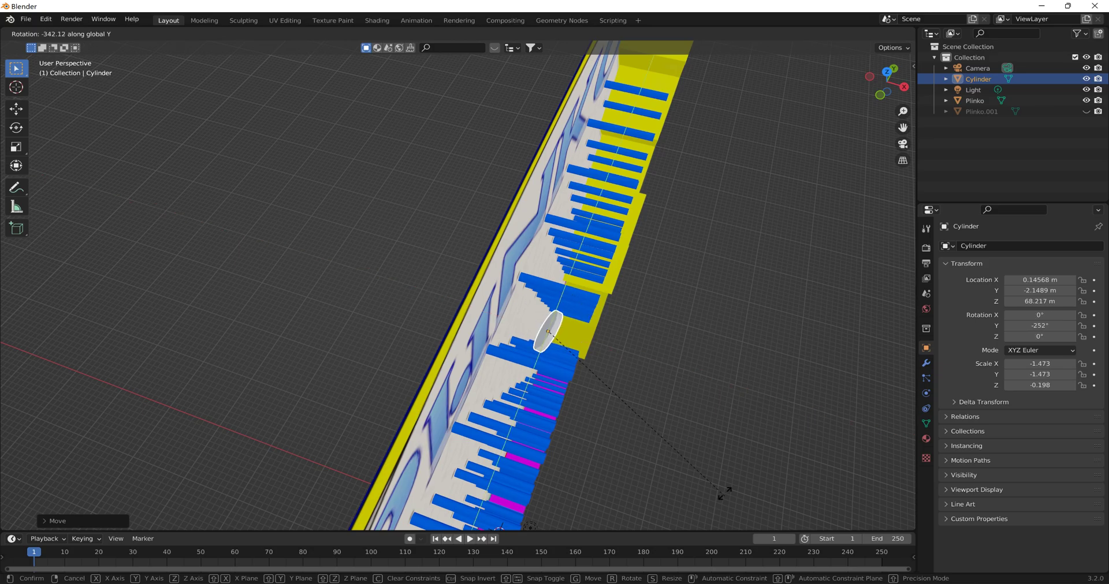
pyautogui.press('Escape')
# - Unhide the separated front panel in front of the cylinder
pyautogui.moveTo(600, 348)
pyautogui.mouseDown(button='middle')
pyautogui.moveTo(579, 345)
pyautogui.moveTo(613, 348)
pyautogui.mouseUp(button='middle')
pyautogui.click(1085, 112)
pyautogui.moveTo(797, 296); pyautogui.dragTo(827, 287, button='middle')
pyautogui.moveTo(652, 298); pyautogui.dragTo(525, 323, button='middle')
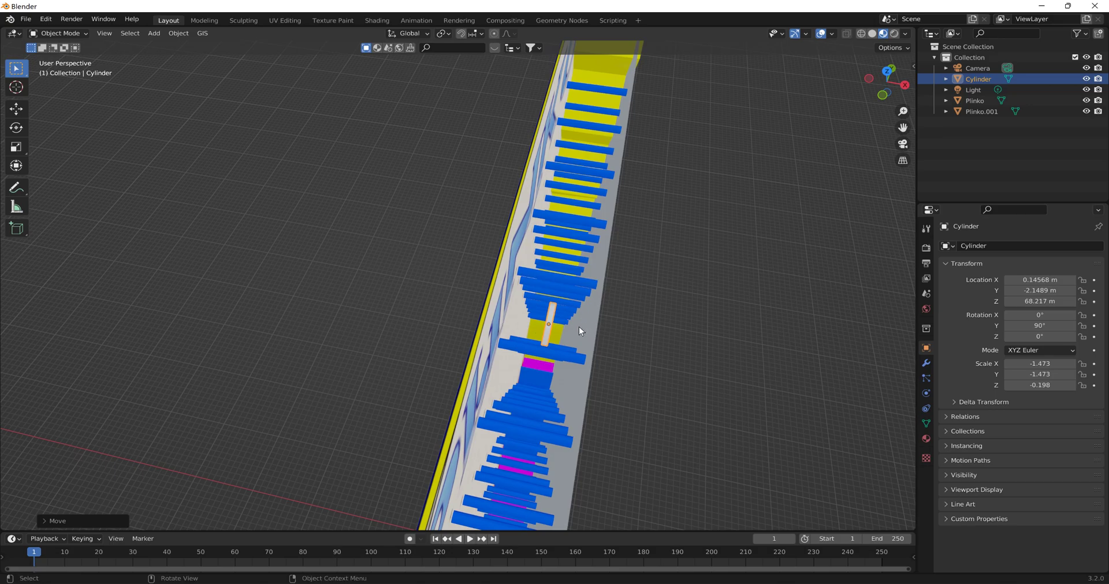
# - Try thickening the cylinder along X to a scale of about 2.2 so it spans the gap behind the front panel
pyautogui.press('s')
pyautogui.press('y')
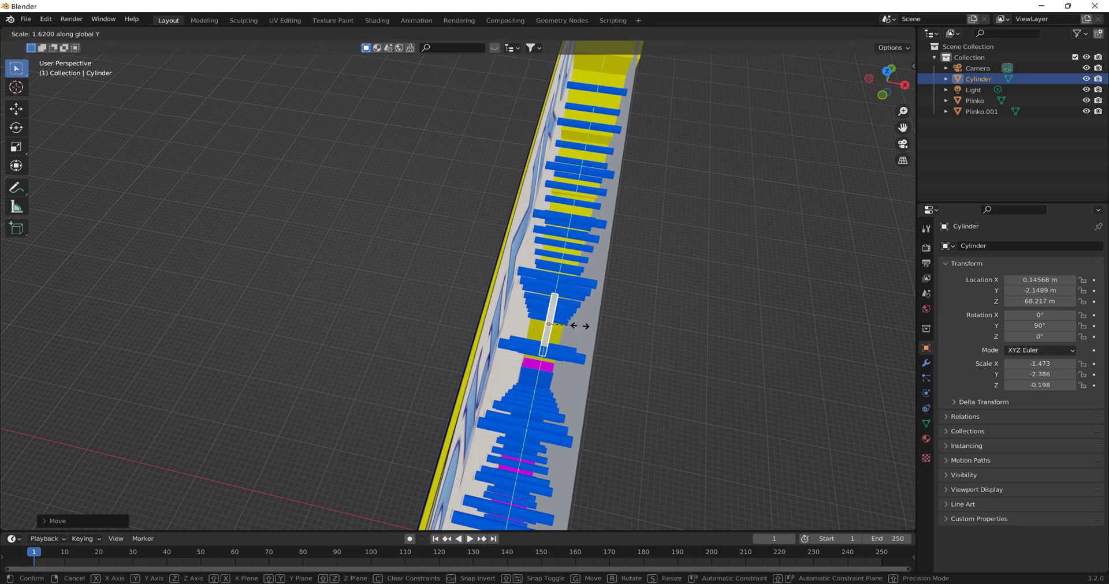
pyautogui.press('x')
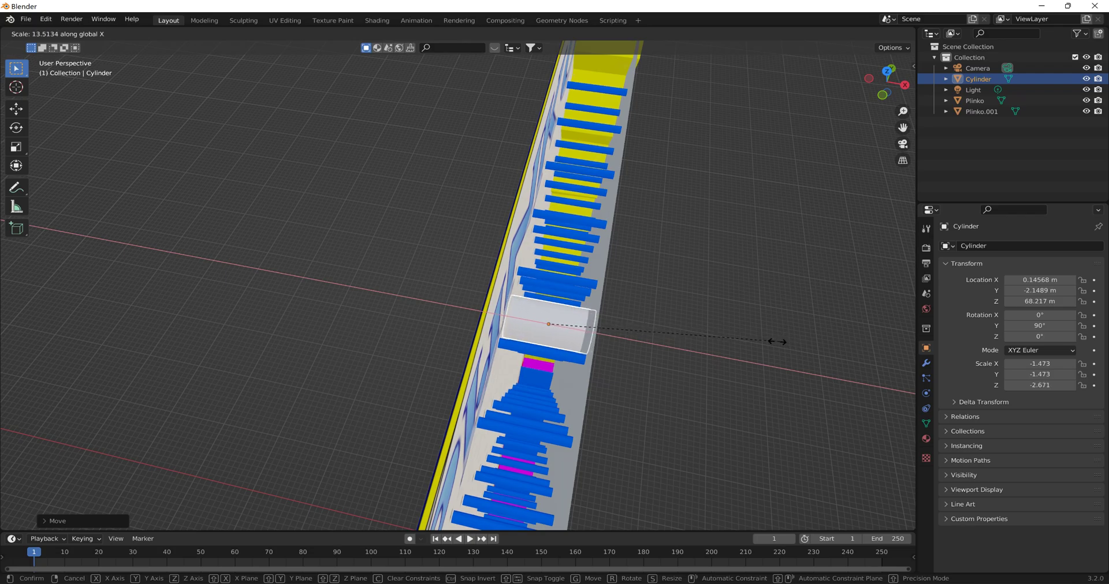
pyautogui.click(798, 342)
pyautogui.moveTo(797, 341); pyautogui.dragTo(769, 342, button='middle')
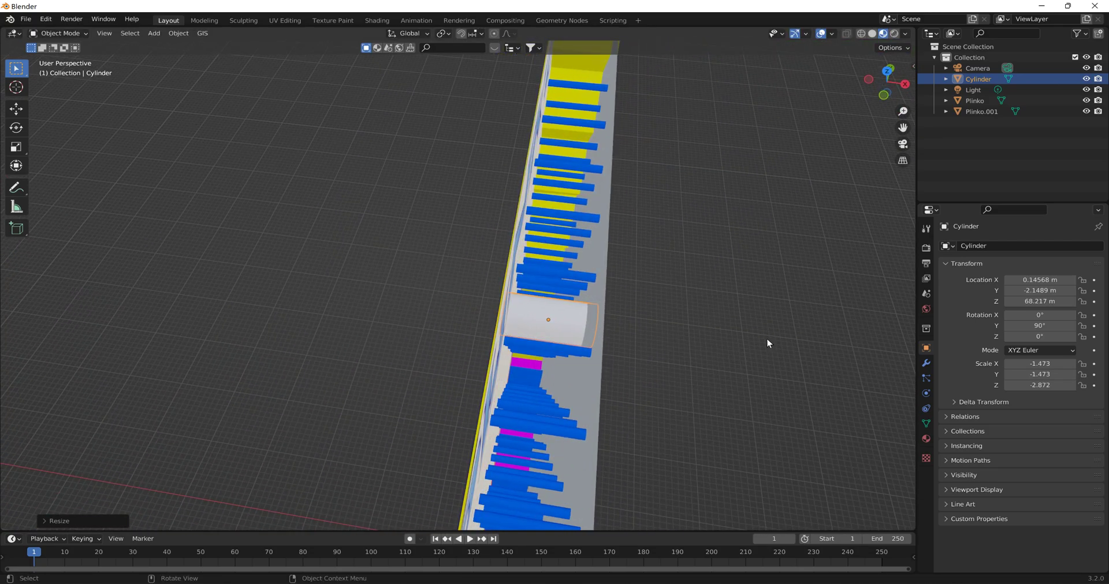
pyautogui.press('s')
pyautogui.press('x')
pyautogui.click(709, 339)
# - Move the front panel inward along X to about -2.46 m to narrow the peg channel
pyautogui.moveTo(692, 340); pyautogui.dragTo(675, 325, button='middle')
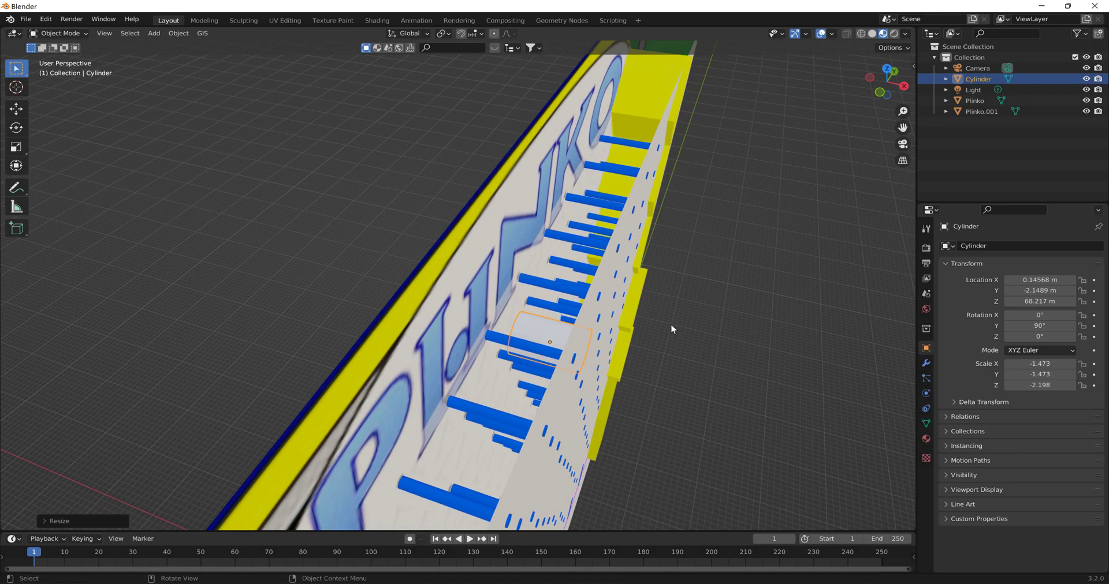
pyautogui.click(594, 329)
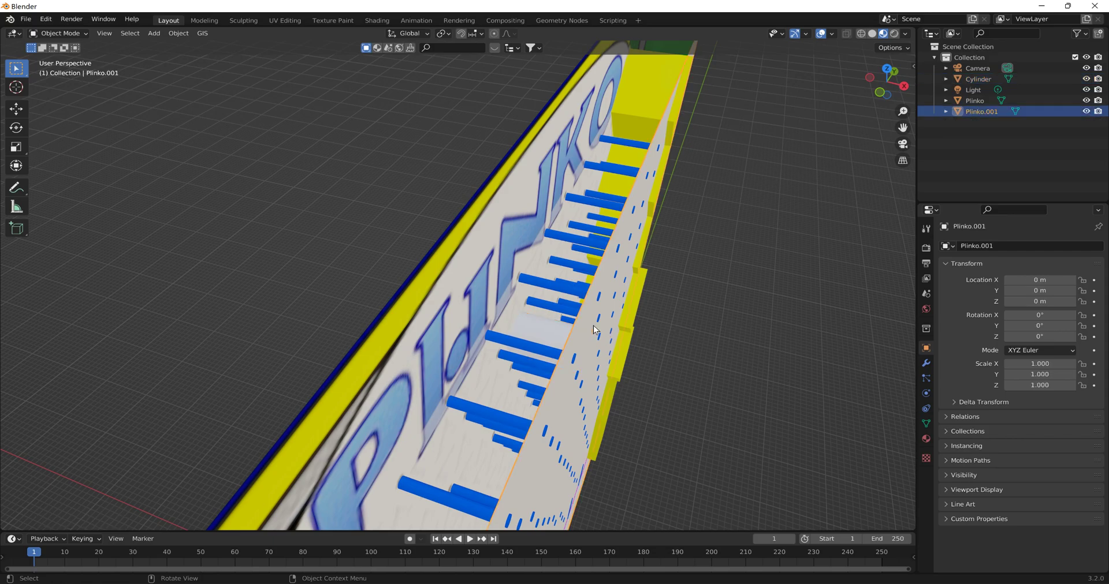
pyautogui.press('g')
pyautogui.press('x')
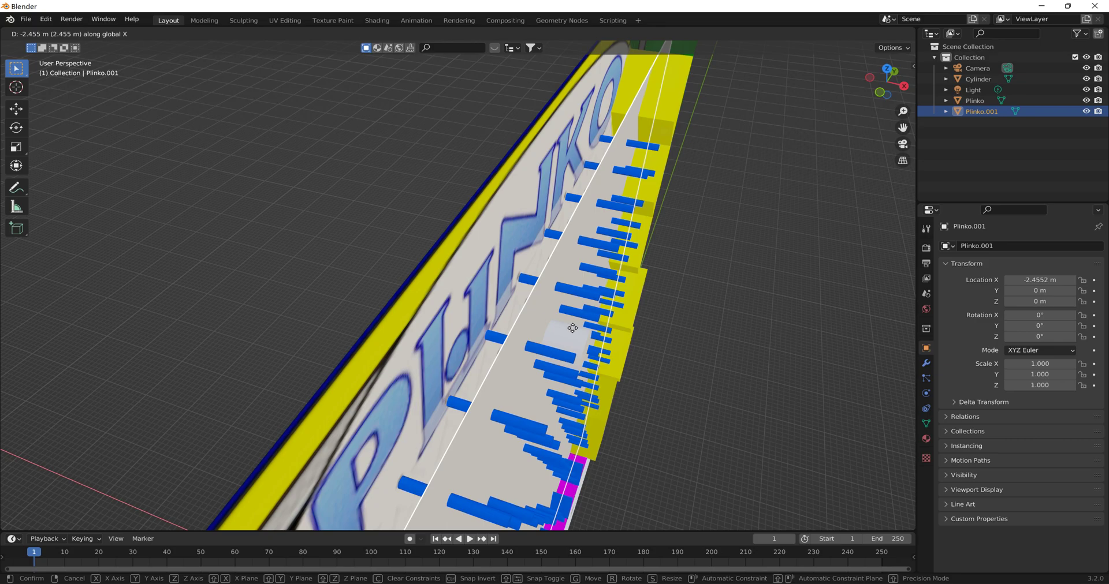
pyautogui.click(573, 328)
# - Thin the cylinder along X to a scale of about 0.46 and move it to about X -1.08 m inside the channel
pyautogui.moveTo(573, 328); pyautogui.dragTo(593, 353, button='middle')
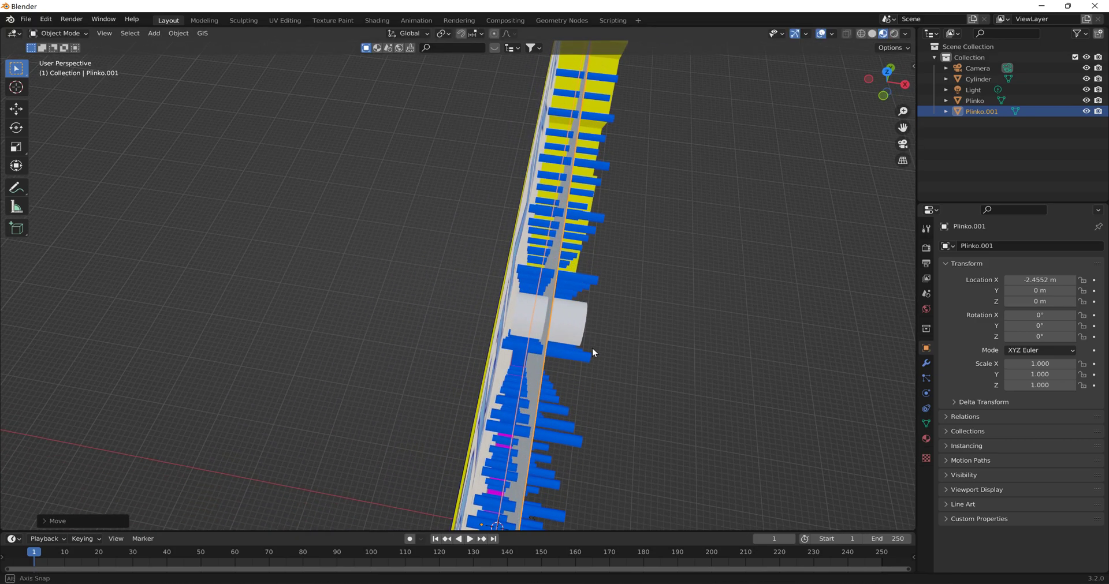
pyautogui.click(580, 327)
pyautogui.press('s')
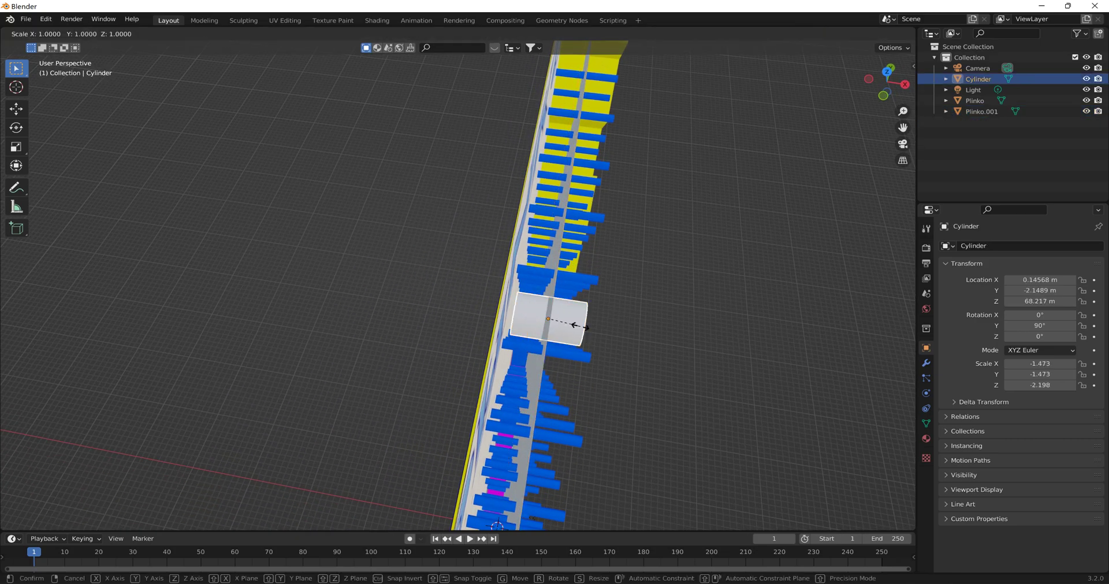
pyautogui.press('x')
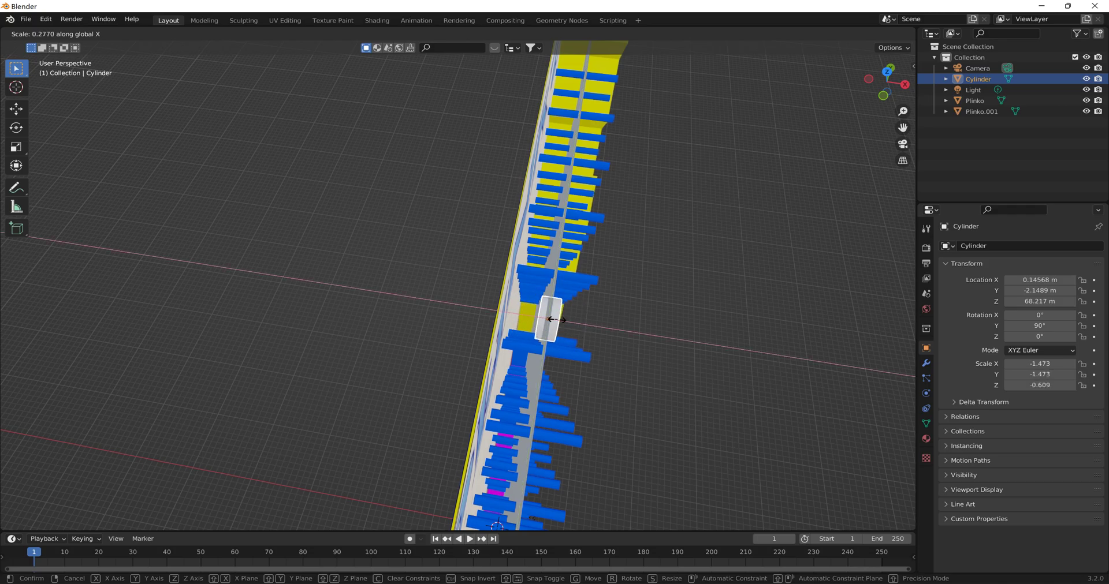
pyautogui.click(553, 327)
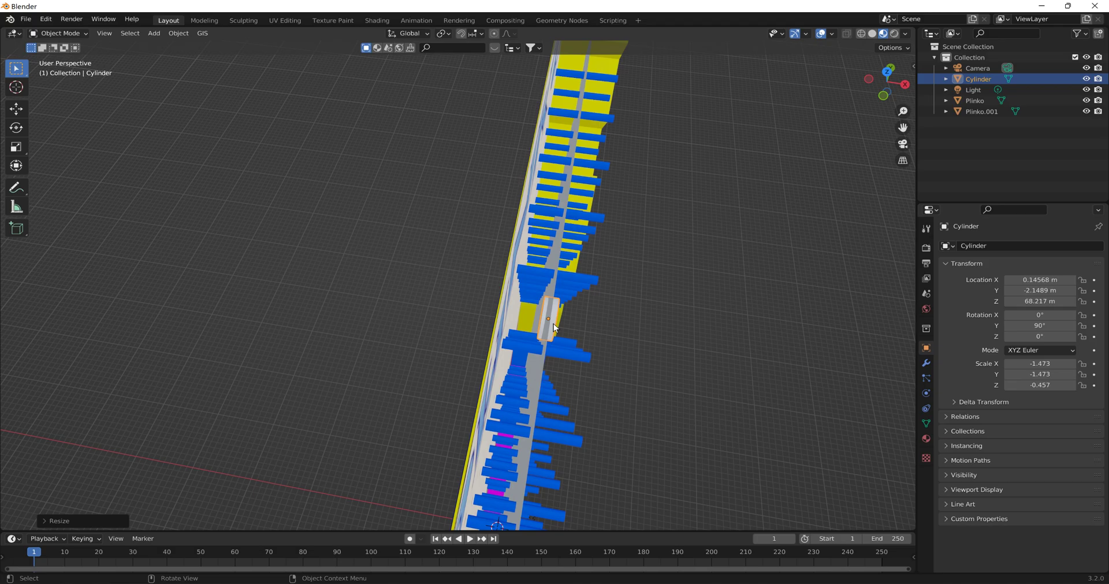
pyautogui.press('g')
pyautogui.press('x')
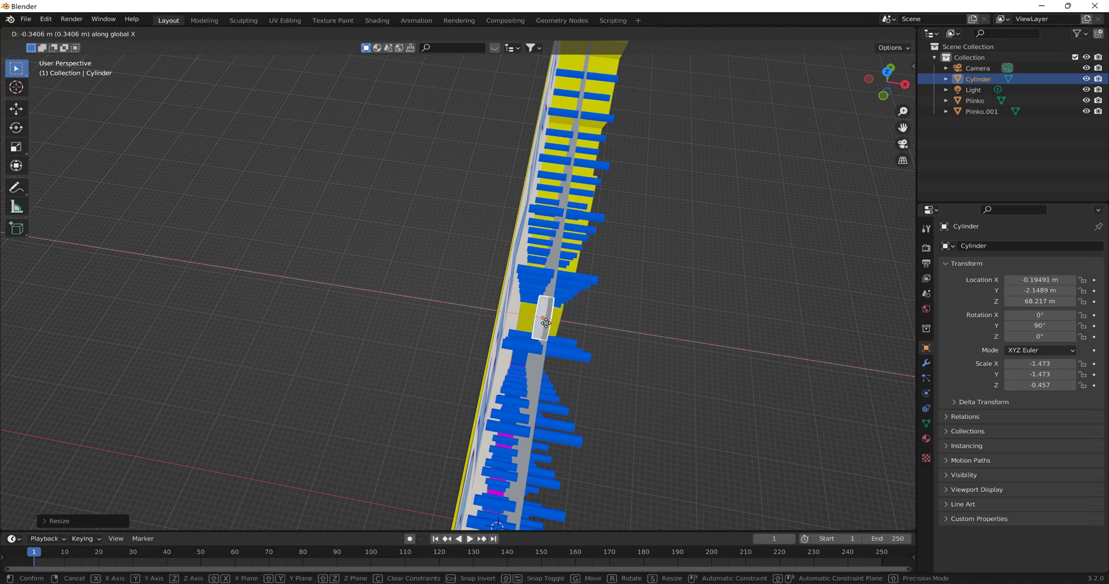
pyautogui.click(533, 323)
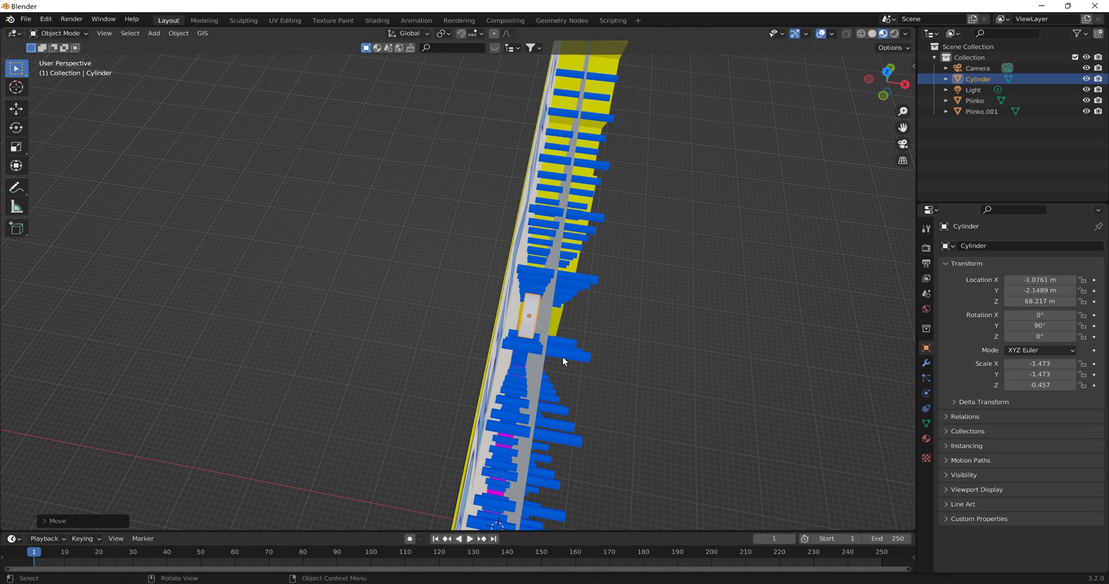
# - Lower the front panel along Z to about -67.3 m, beneath the cylinder
pyautogui.moveTo(558, 332)
pyautogui.mouseDown(button='middle')
pyautogui.moveTo(462, 279)
pyautogui.moveTo(441, 249)
pyautogui.moveTo(480, 296)
pyautogui.moveTo(542, 319)
pyautogui.moveTo(562, 340)
pyautogui.moveTo(559, 332)
pyautogui.mouseUp(button='middle')
pyautogui.click(535, 309)
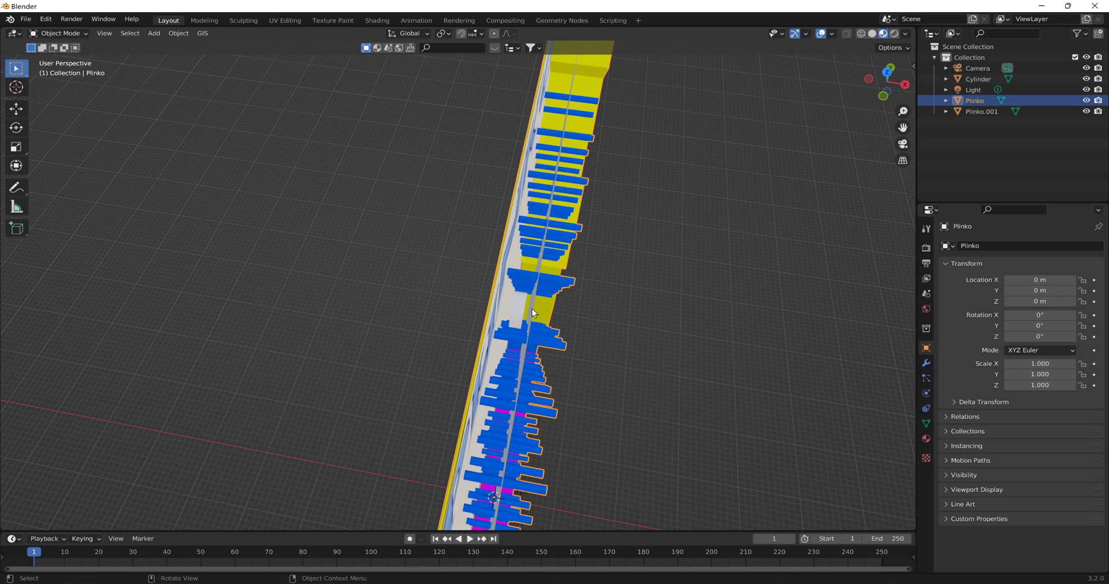
pyautogui.click(532, 309)
pyautogui.press('g')
pyautogui.press('z')
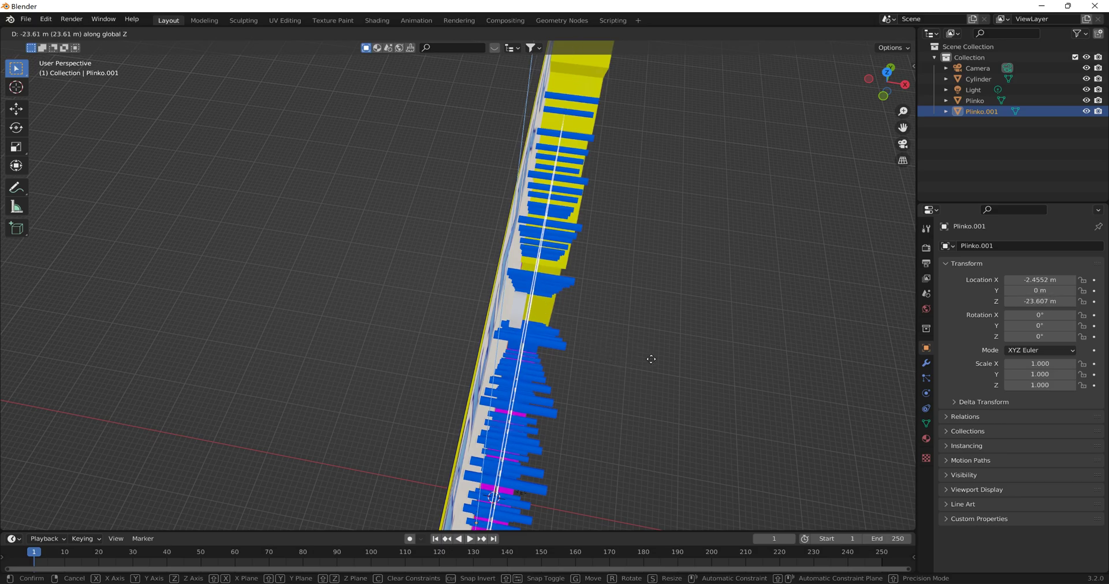
pyautogui.click(653, 388)
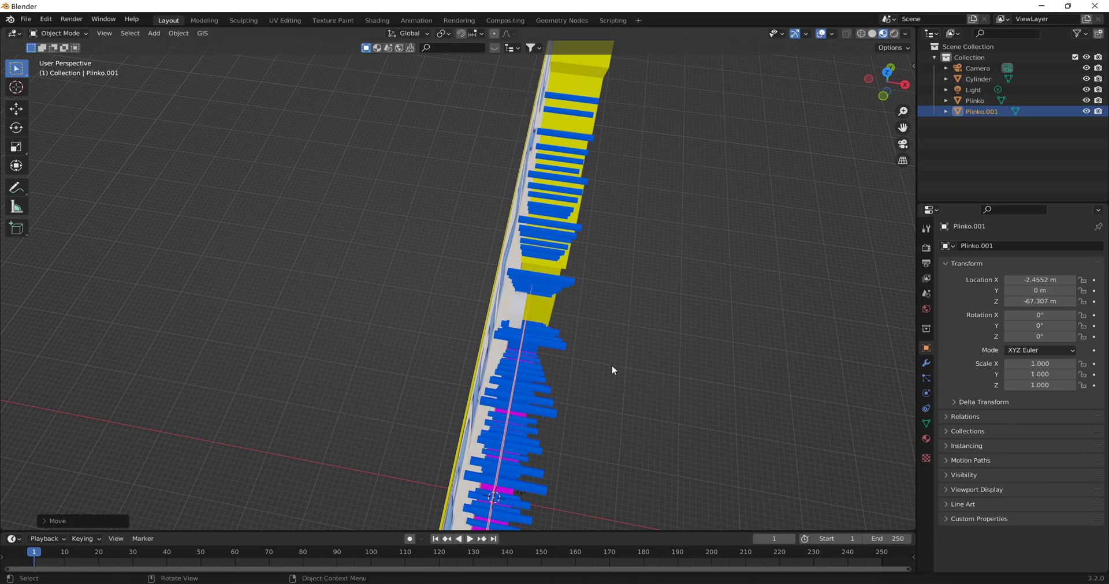
pyautogui.scroll(3, 595, 343)
pyautogui.scroll(3, 595, 336)
pyautogui.moveTo(512, 318); pyautogui.dragTo(524, 324, button='middle')
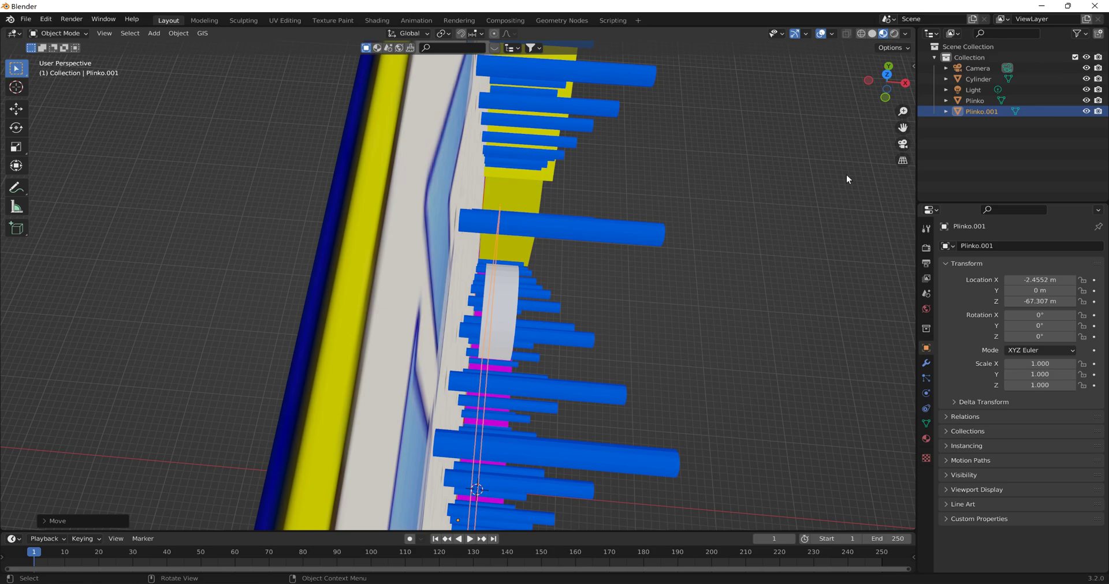
# - Move the front panel along X to about -2.95 m, close to the cylinder's front face
pyautogui.click(887, 77)
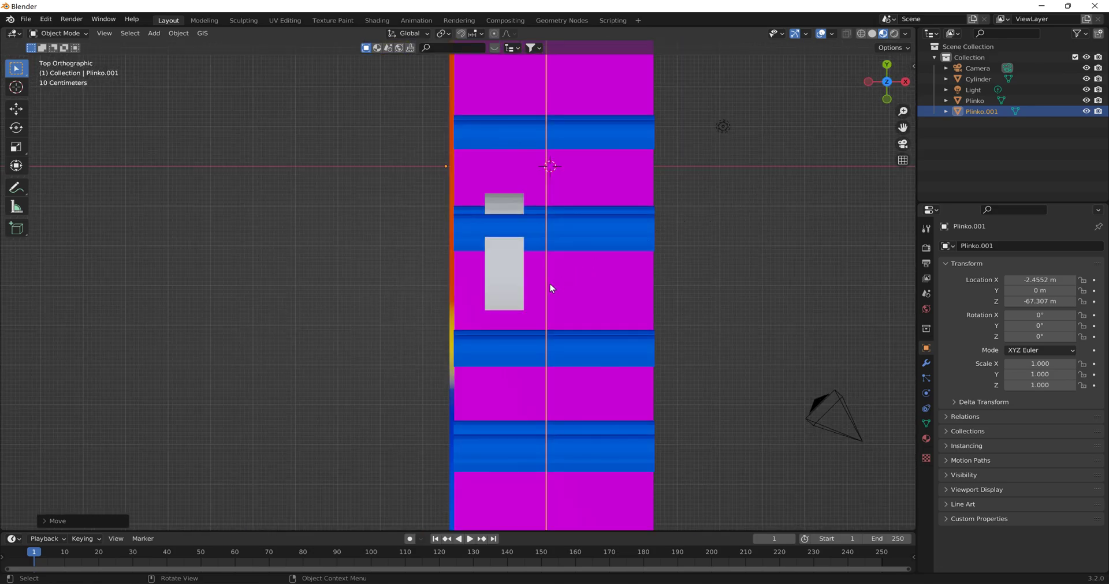
pyautogui.press('g')
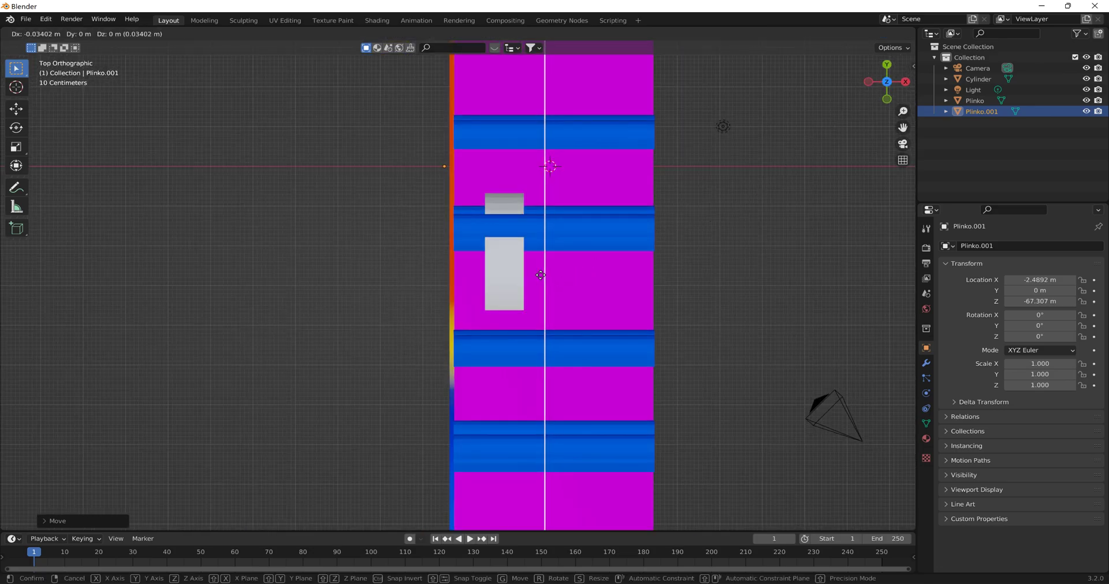
pyautogui.press('x')
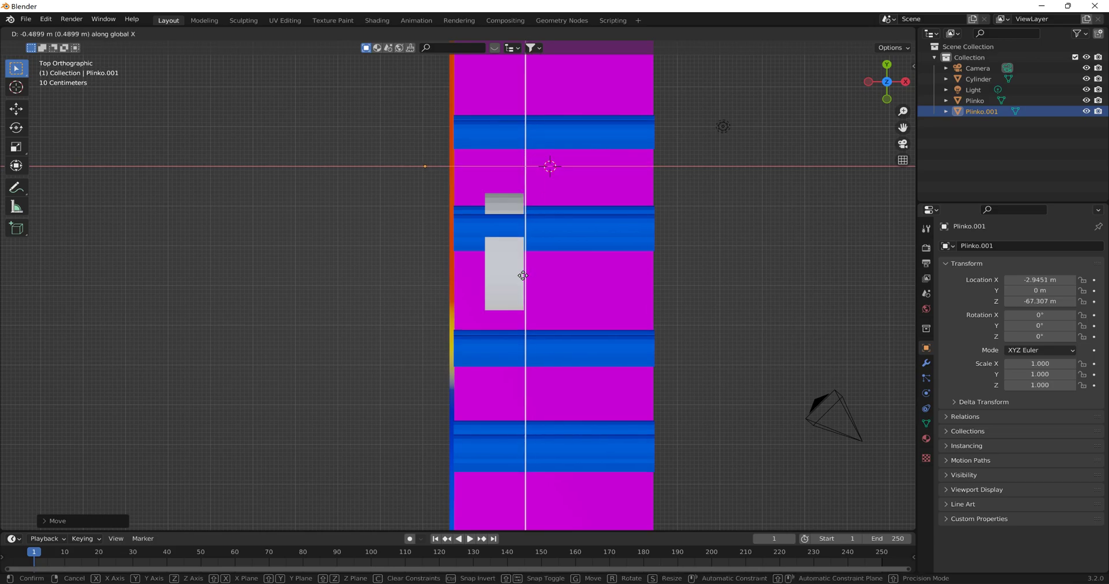
pyautogui.click(522, 276)
# - Thicken the cylinder along X to a scale of about 0.67 and move it to about X -1.40 m
pyautogui.click(518, 279)
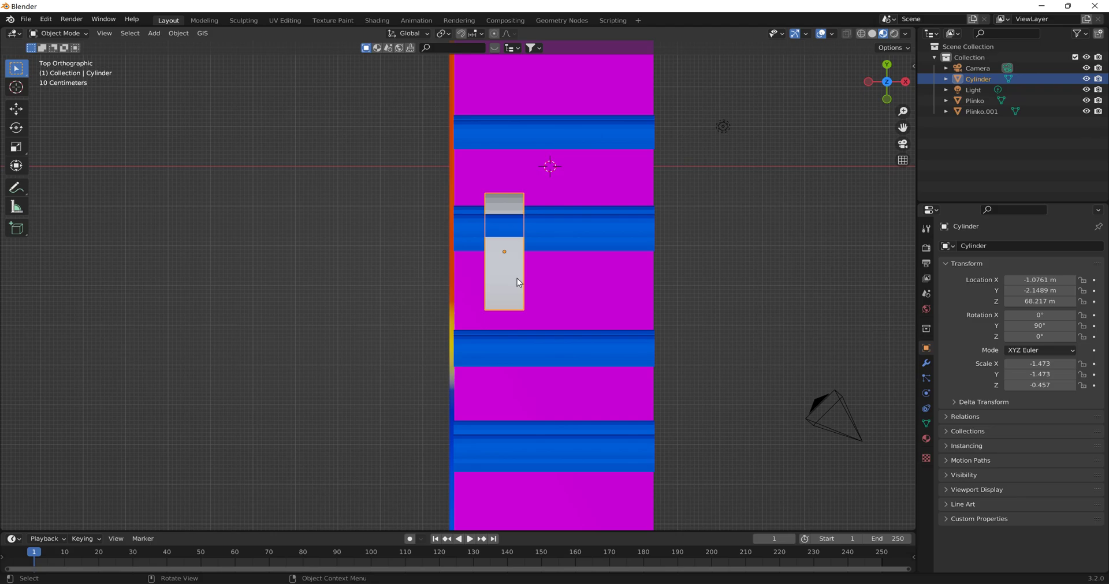
pyautogui.press('s')
pyautogui.press('x')
pyautogui.click(542, 275)
pyautogui.press('g')
pyautogui.press('x')
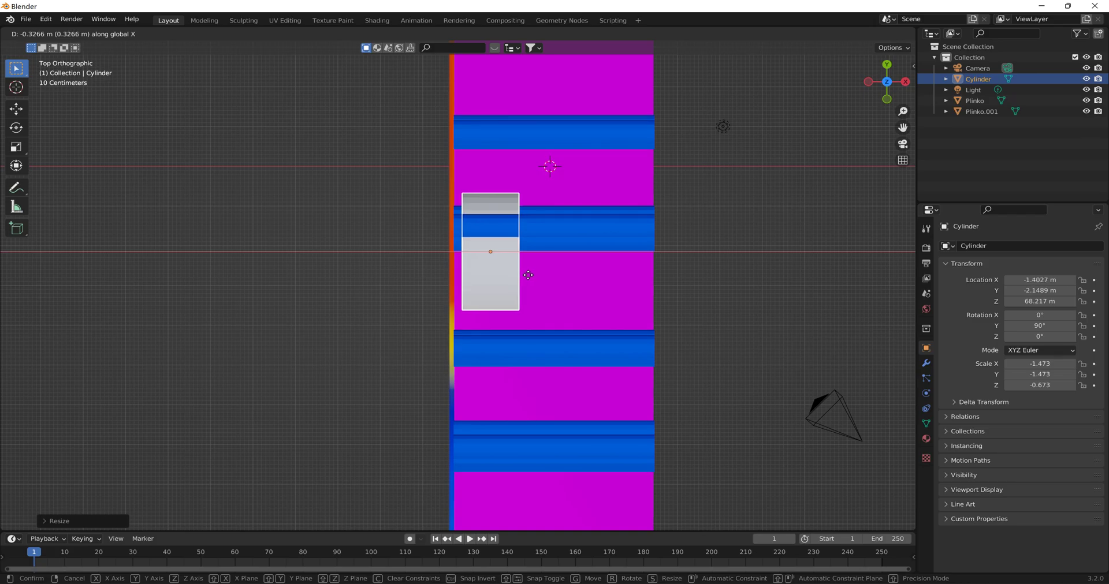
pyautogui.click(528, 275)
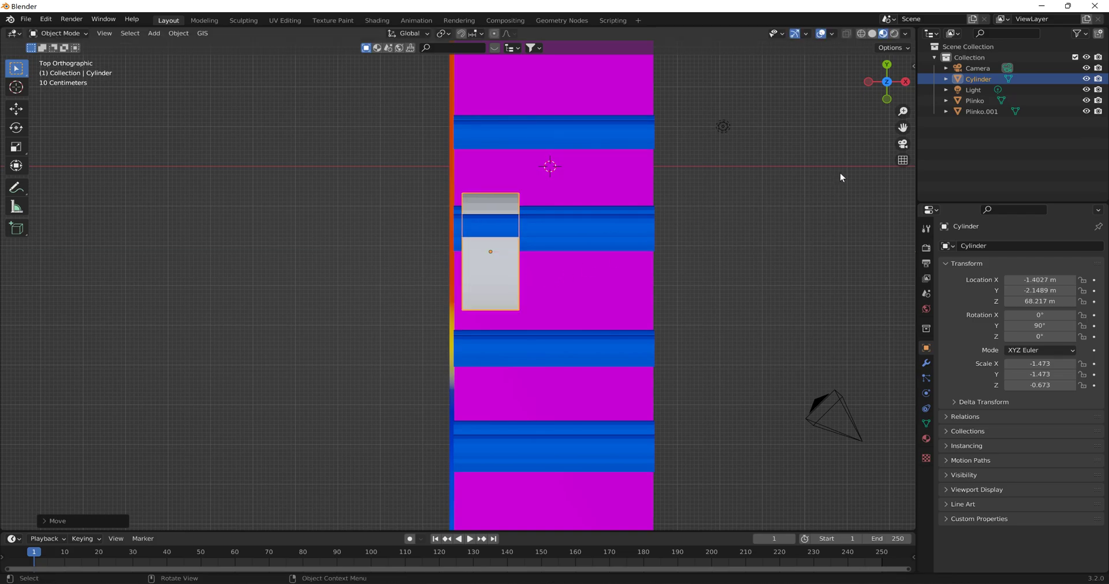
# - Toggle the visibility of the board and front panel to examine the cylinder's fit and the panel's placement
pyautogui.click(1085, 101)
pyautogui.click(1085, 100)
pyautogui.click(1086, 112)
pyautogui.moveTo(761, 228); pyautogui.dragTo(810, 189, button='middle')
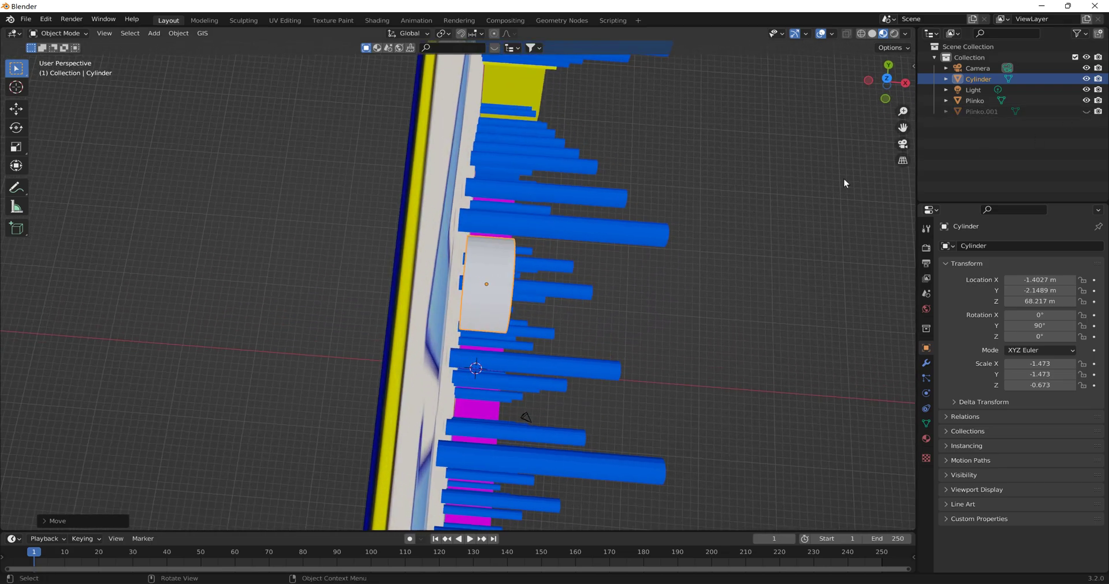
pyautogui.moveTo(708, 236); pyautogui.dragTo(683, 211, button='middle')
pyautogui.scroll(-2, 652, 209)
pyautogui.click(641, 195)
pyautogui.click(1085, 100)
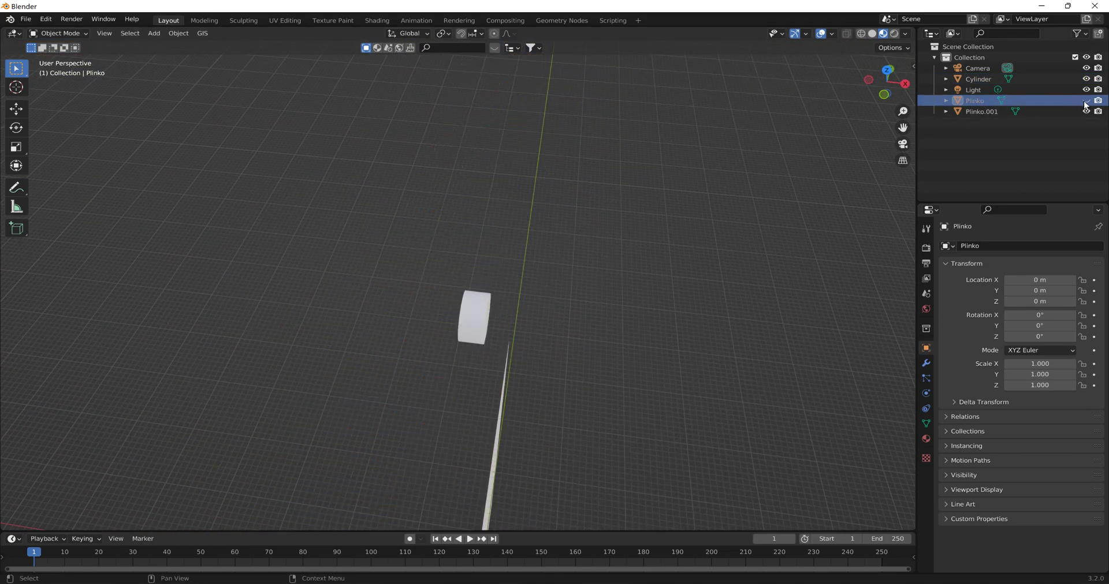
pyautogui.moveTo(776, 226); pyautogui.dragTo(727, 206, button='middle')
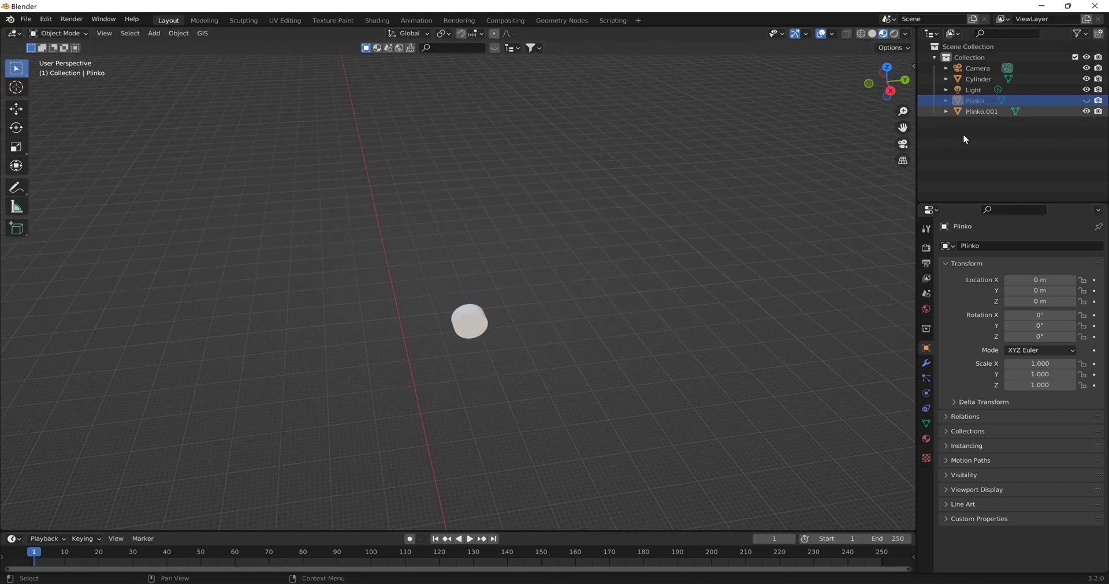
pyautogui.moveTo(657, 323); pyautogui.dragTo(698, 150, button='middle')
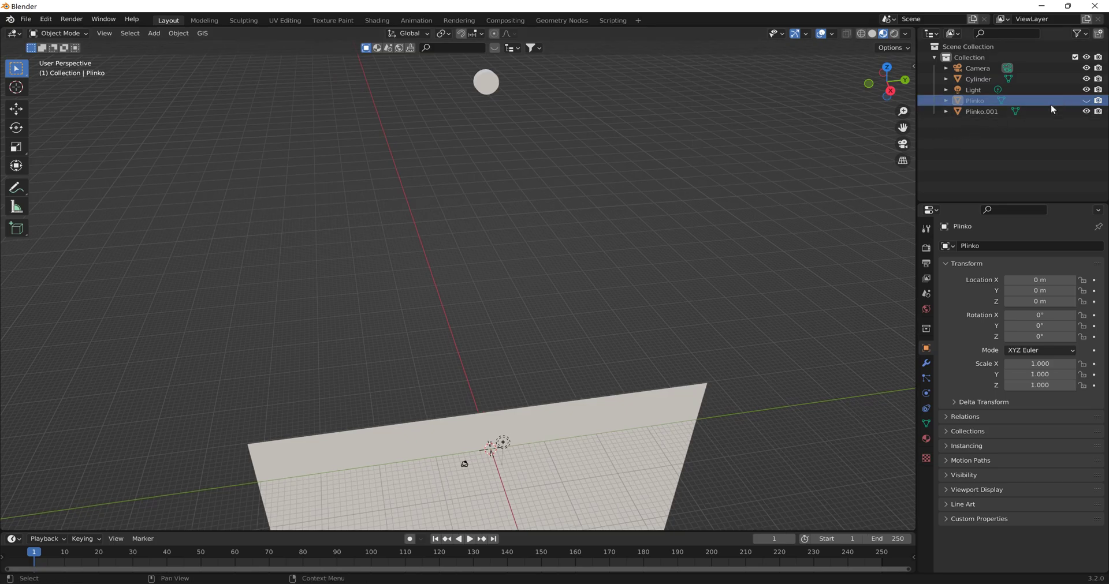
pyautogui.click(1086, 101)
# - Raise the front panel along Z to about -1.33 m so it covers the peg area down to the board's base
pyautogui.click(637, 477)
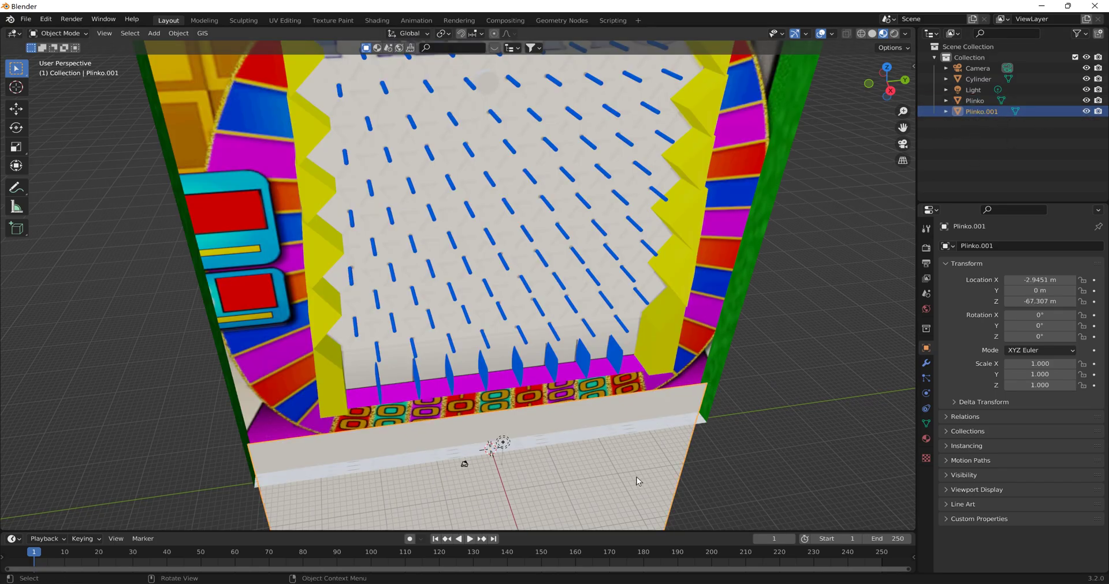
pyautogui.press('g')
pyautogui.press('z')
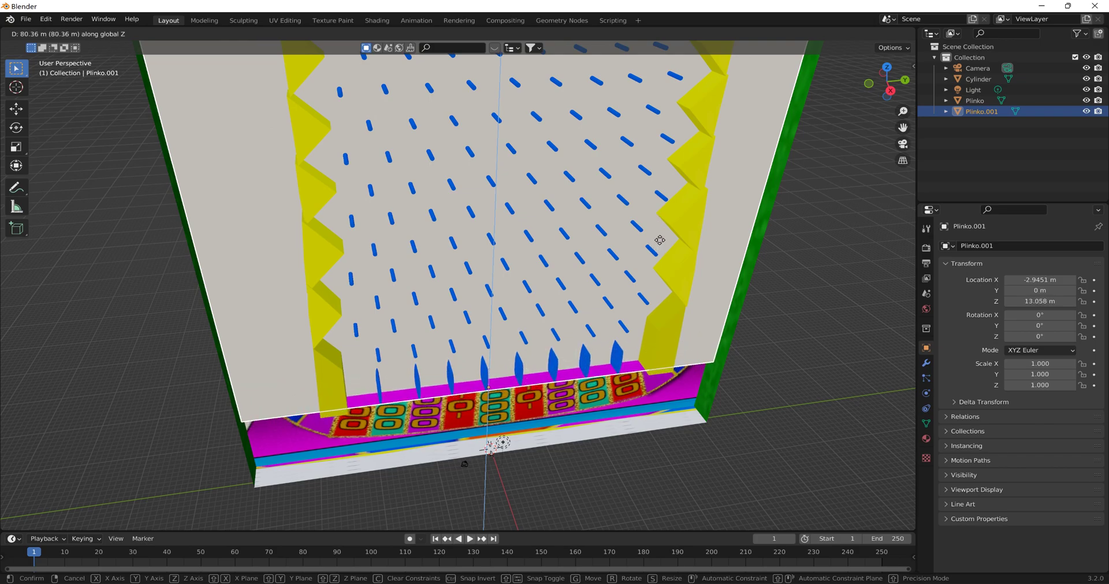
pyautogui.click(663, 243)
pyautogui.moveTo(662, 243); pyautogui.dragTo(590, 320, button='middle')
pyautogui.moveTo(645, 263); pyautogui.dragTo(666, 245, button='middle')
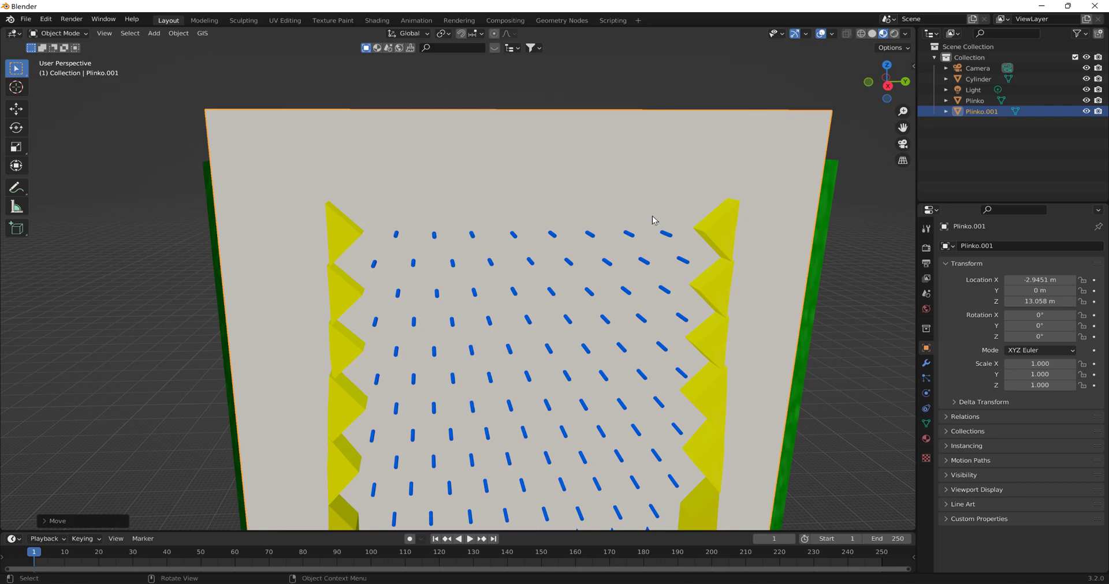
pyautogui.scroll(-8, 653, 220)
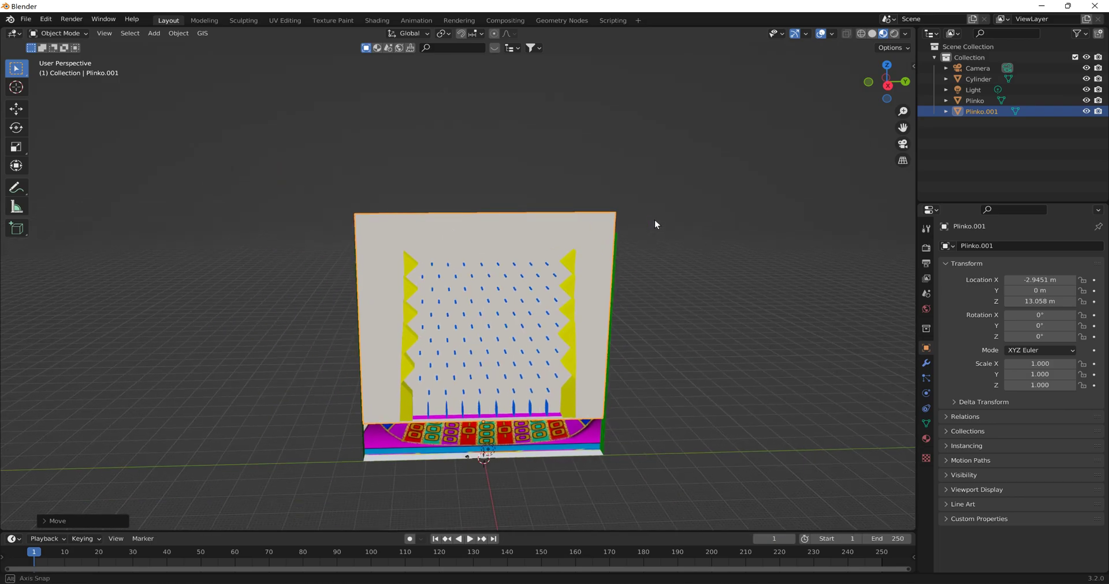
pyautogui.moveTo(653, 220); pyautogui.dragTo(656, 205, button='middle')
pyautogui.press('g')
pyautogui.press('z')
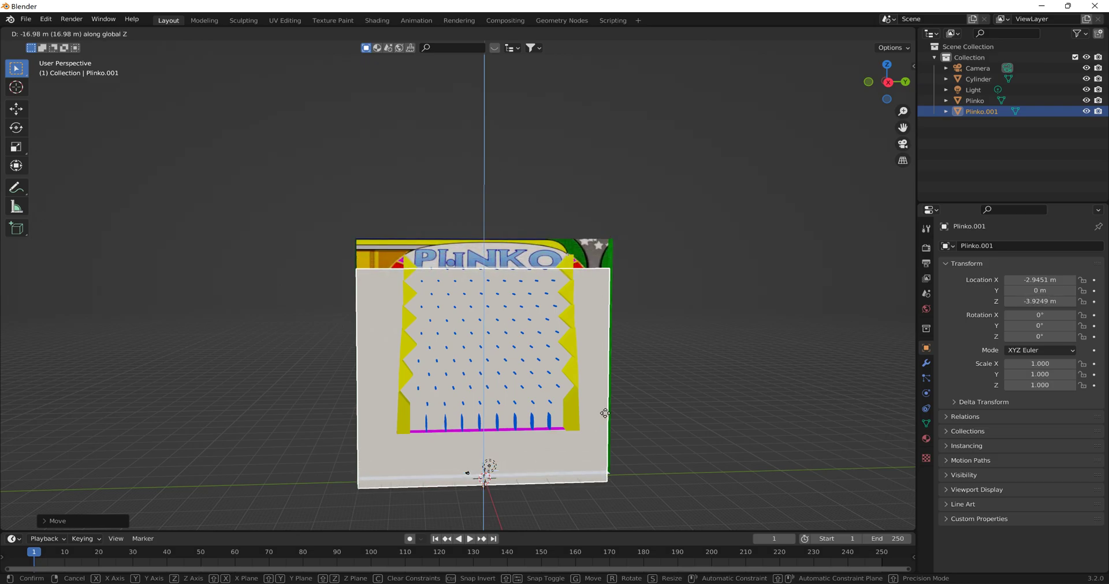
pyautogui.click(606, 345)
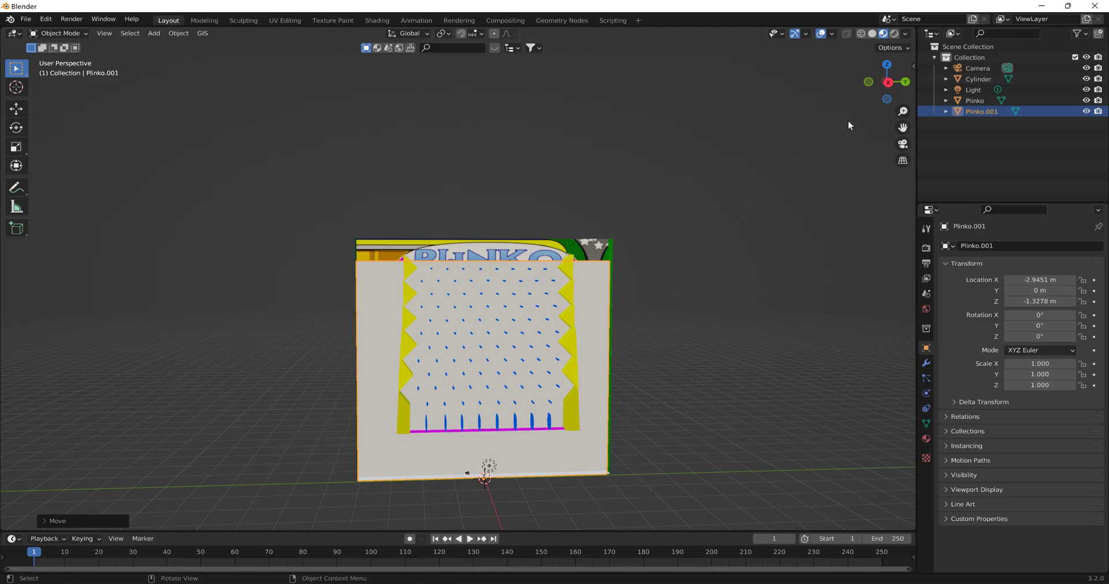
# - Join the front panel and the Plinko board into a single object
pyautogui.click(888, 82)
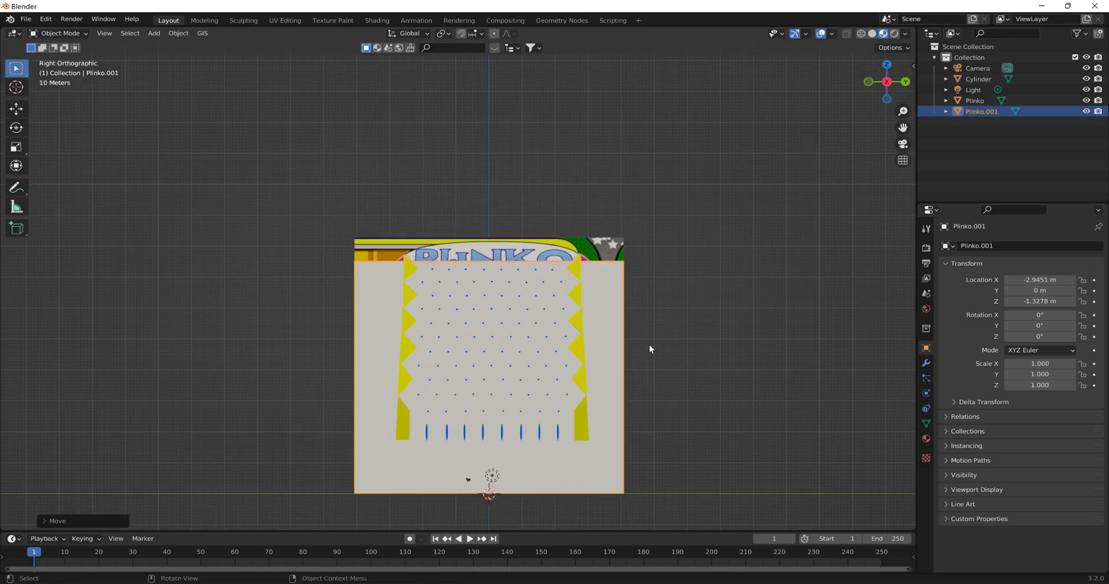
pyautogui.moveTo(649, 345); pyautogui.dragTo(514, 365, button='middle')
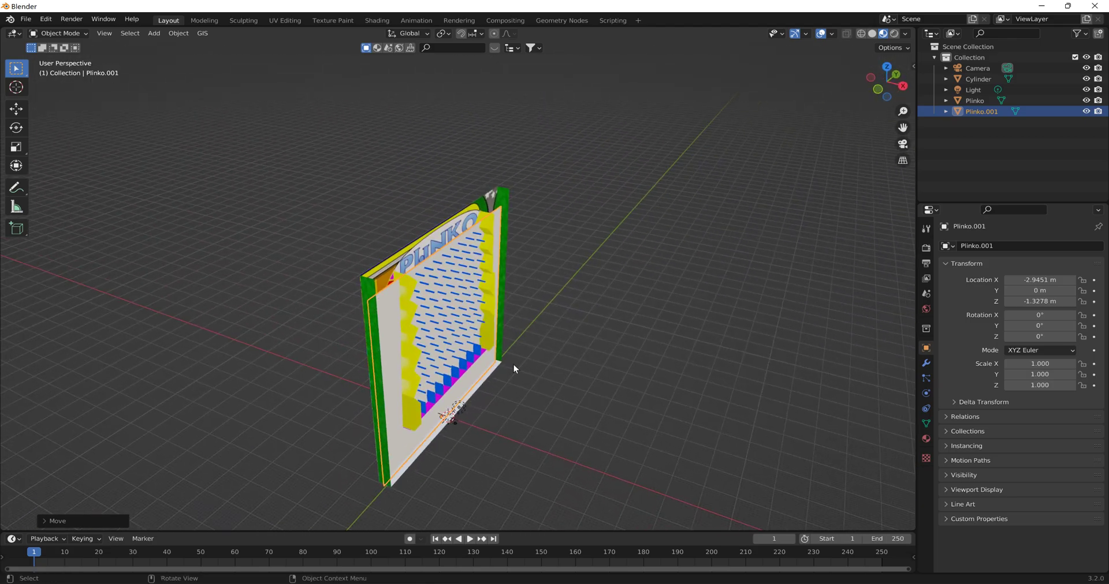
pyautogui.keyDown('shift'); pyautogui.click(380, 276); pyautogui.keyUp('shift')
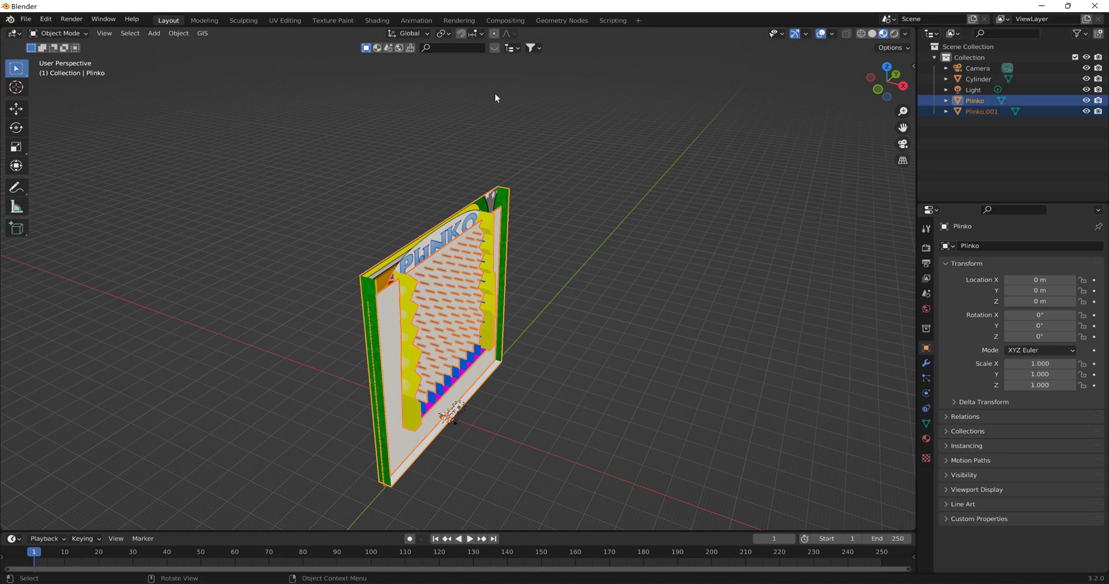
pyautogui.click(179, 33)
pyautogui.click(215, 134)
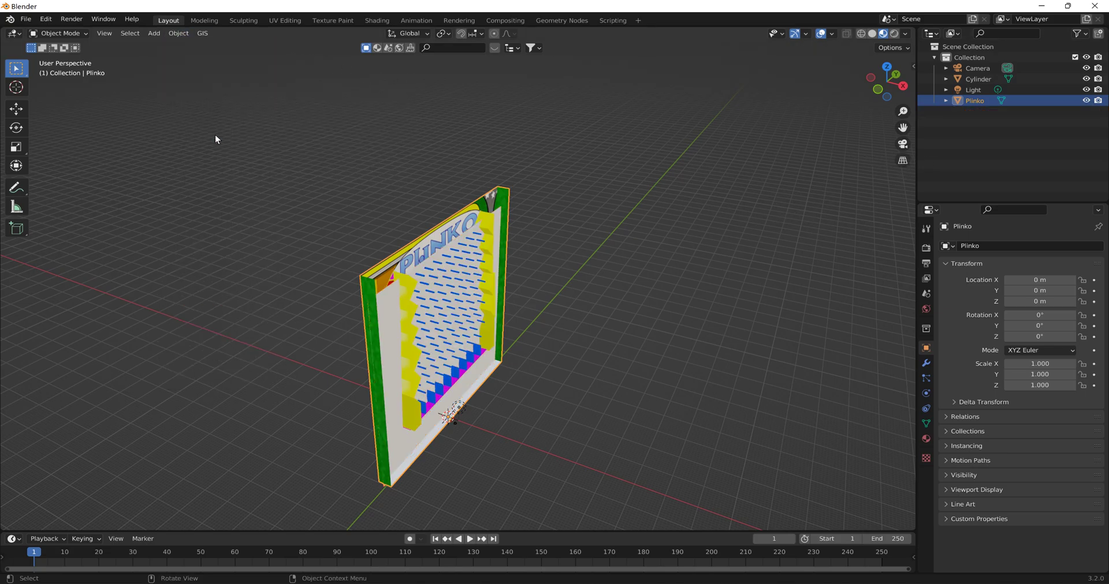
# - Save the scene as untitled2.blend in the Plinko folder inside DAE's
pyautogui.moveTo(524, 202); pyautogui.dragTo(460, 196, button='middle')
pyautogui.moveTo(459, 177); pyautogui.dragTo(489, 183, button='middle')
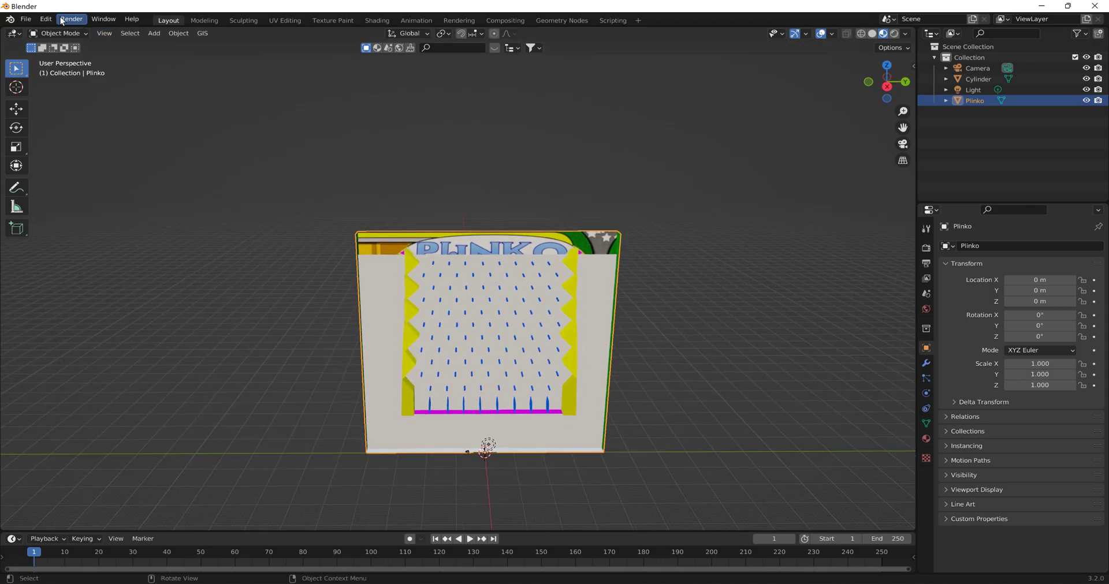
pyautogui.click(26, 19)
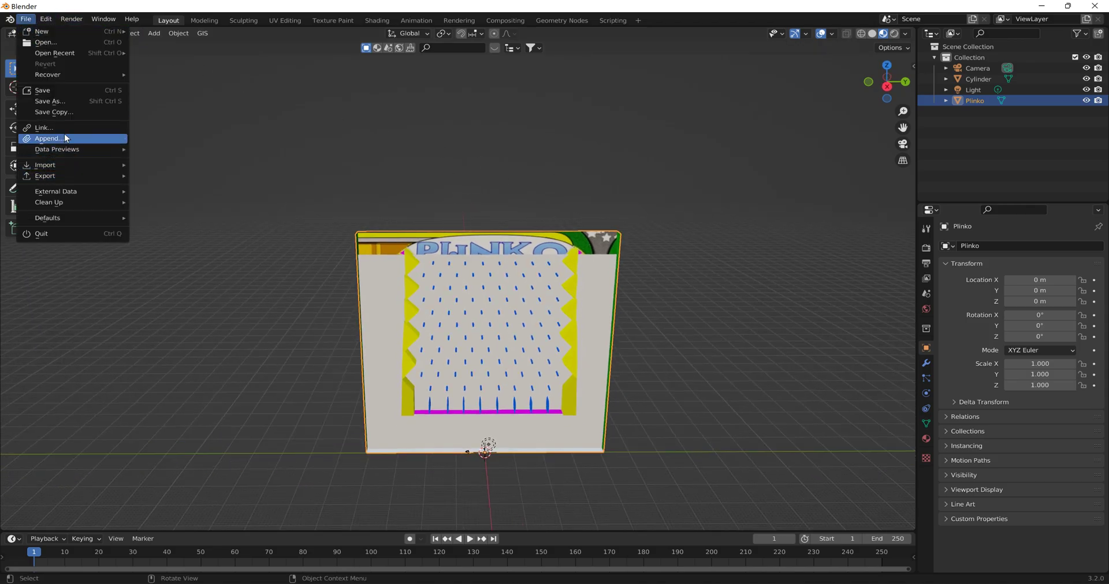
pyautogui.click(64, 102)
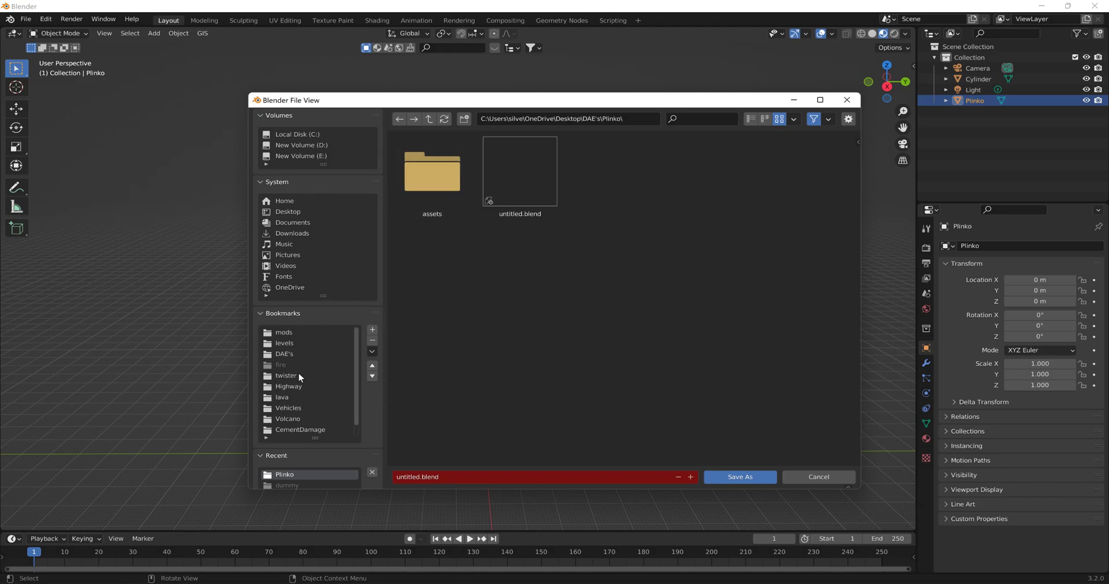
pyautogui.click(295, 354)
pyautogui.doubleClick(432, 228)
pyautogui.click(415, 479)
pyautogui.click(425, 477)
pyautogui.write('2')
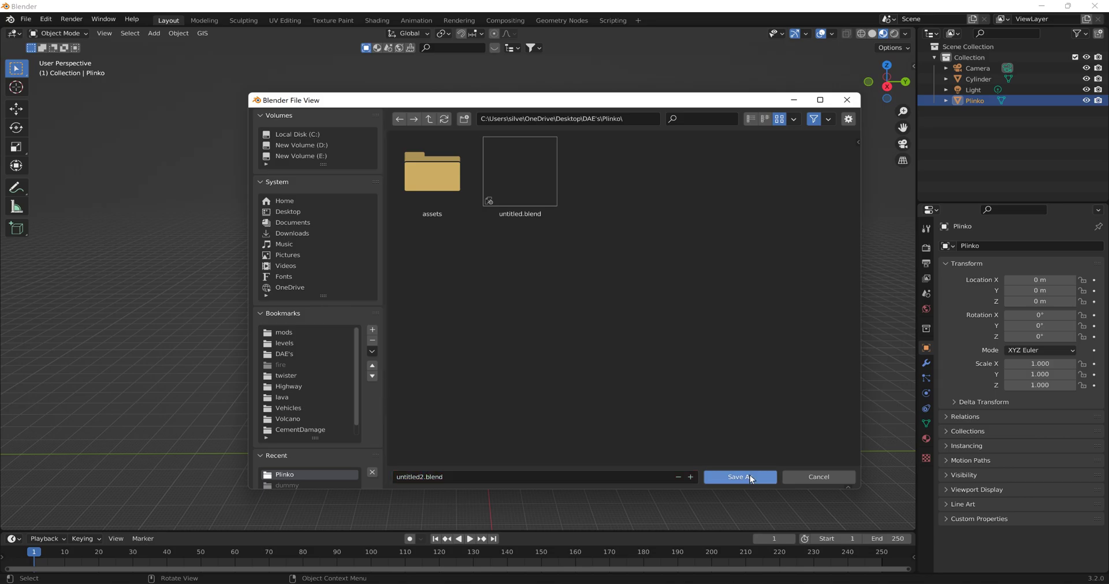
pyautogui.click(740, 477)
# - Inspect the joined board from several angles, and check its modifiers and the available export formats
pyautogui.moveTo(666, 292); pyautogui.dragTo(563, 193, button='middle')
pyautogui.scroll(2, 591, 268)
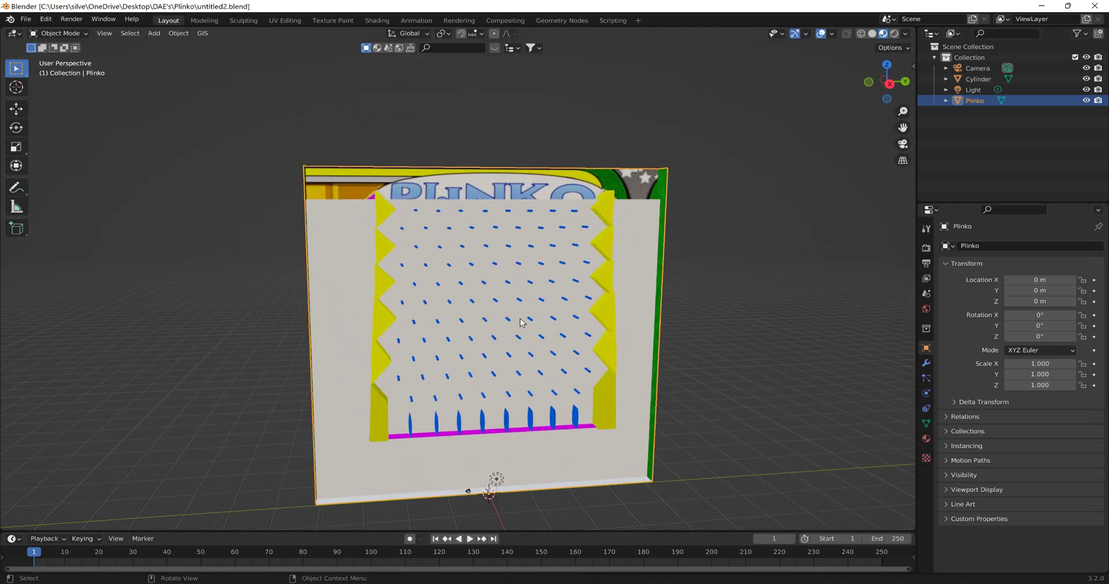
pyautogui.moveTo(660, 237); pyautogui.dragTo(656, 268, button='middle')
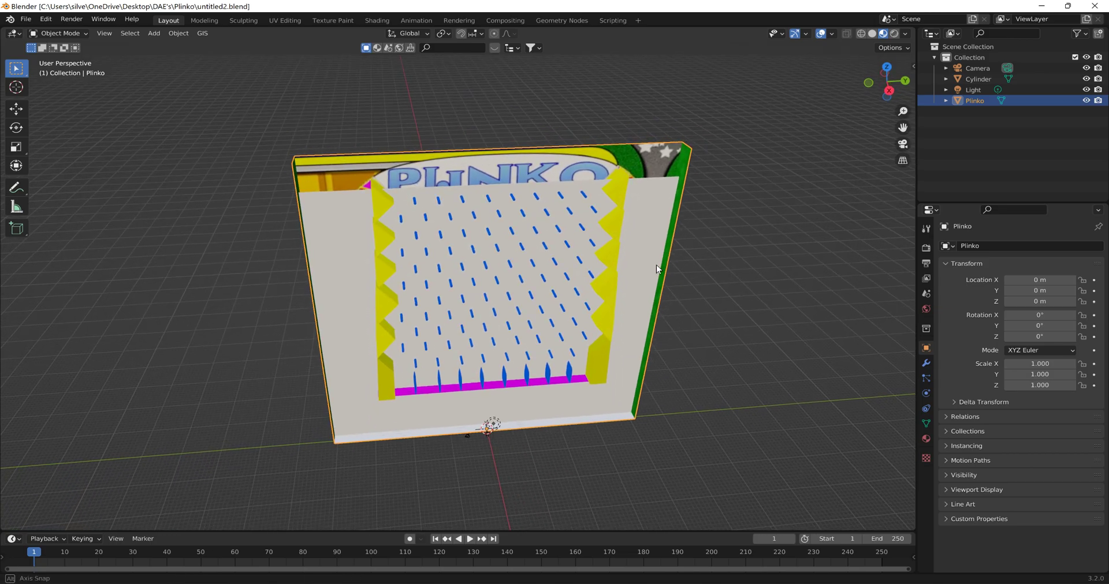
pyautogui.moveTo(656, 265); pyautogui.dragTo(612, 266, button='middle')
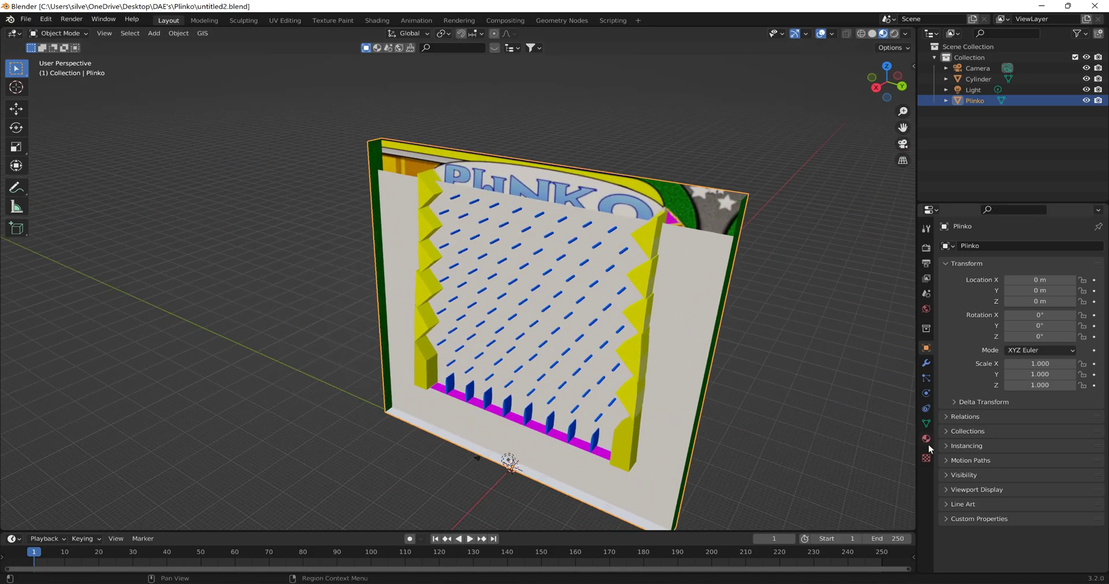
pyautogui.click(926, 379)
pyautogui.click(926, 364)
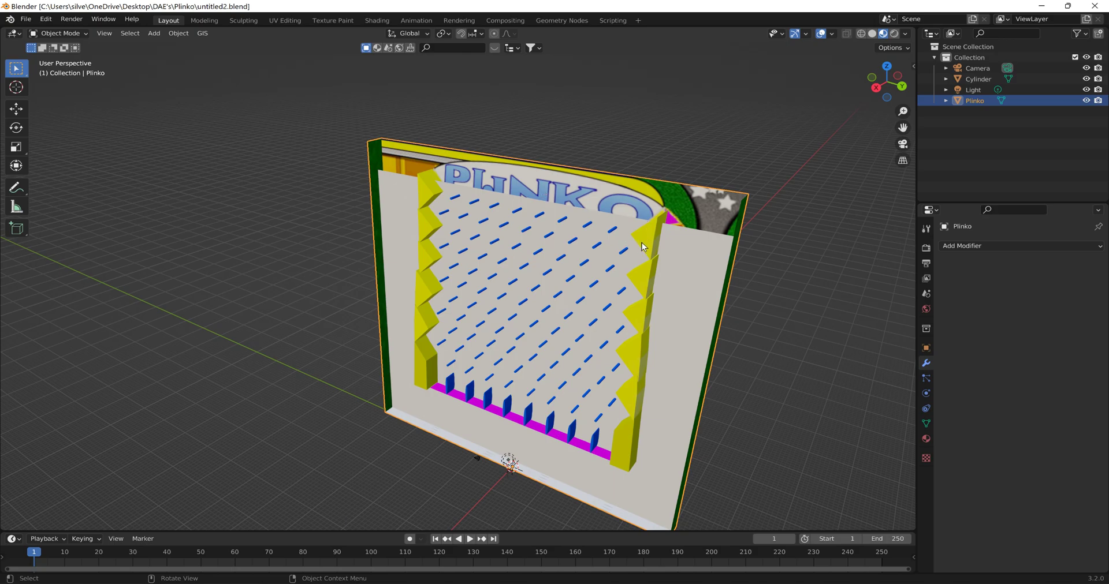
pyautogui.click(974, 248)
pyautogui.moveTo(623, 227); pyautogui.dragTo(700, 185, button='middle')
pyautogui.scroll(1, 675, 236)
pyautogui.moveTo(675, 235); pyautogui.dragTo(665, 223, button='middle')
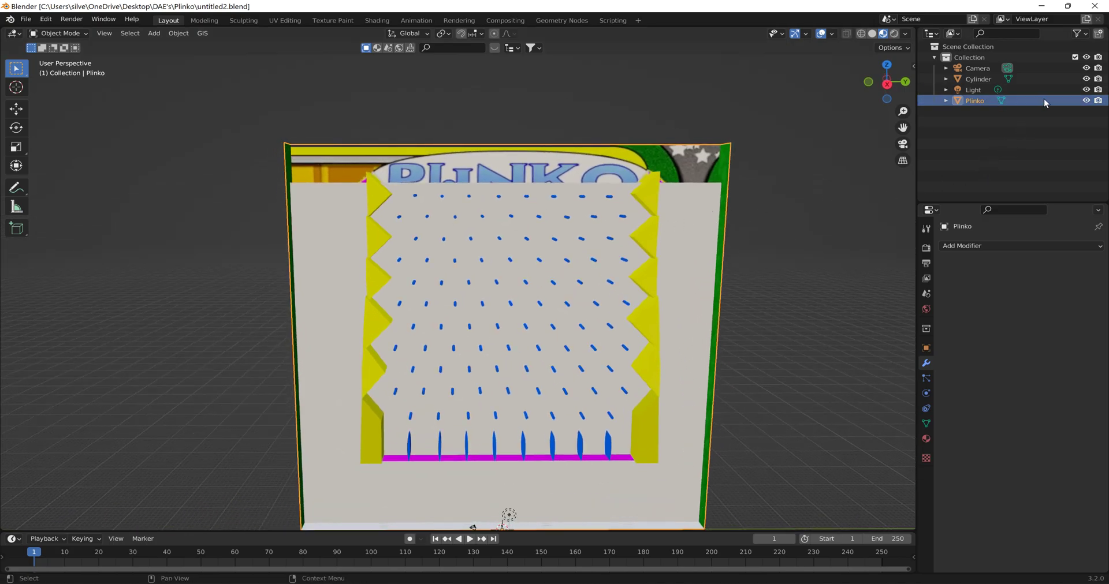
pyautogui.click(24, 21)
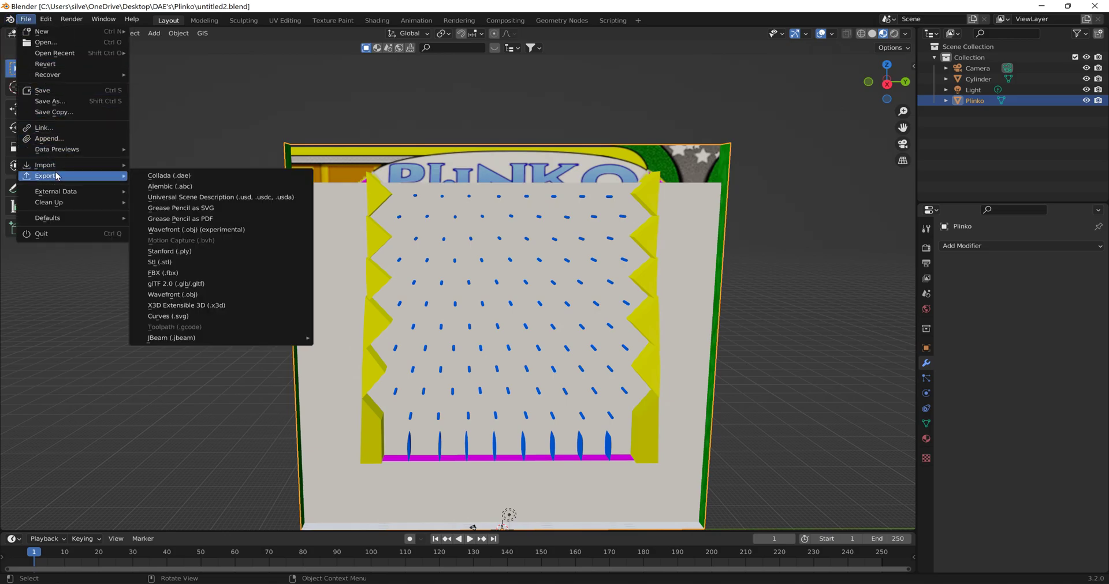
pyautogui.moveTo(66, 154)
# - Set a new origin for the joined board and apply its object transforms
pyautogui.scroll(-3, 400, 257)
pyautogui.moveTo(400, 264); pyautogui.dragTo(393, 233, button='middle')
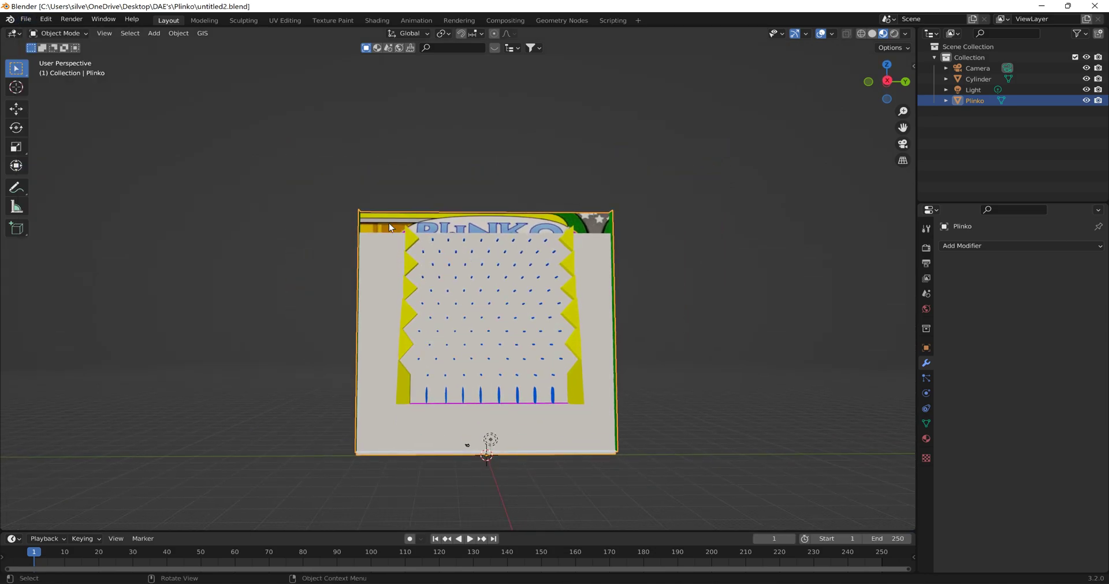
pyautogui.click(179, 33)
pyautogui.moveTo(202, 56)
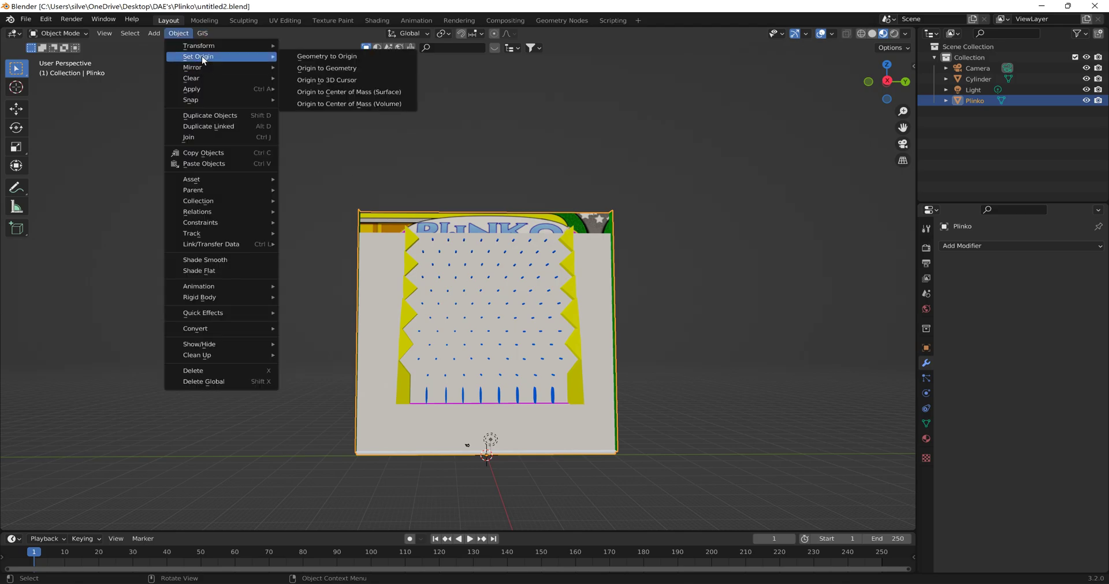
pyautogui.click(314, 88)
pyautogui.click(179, 37)
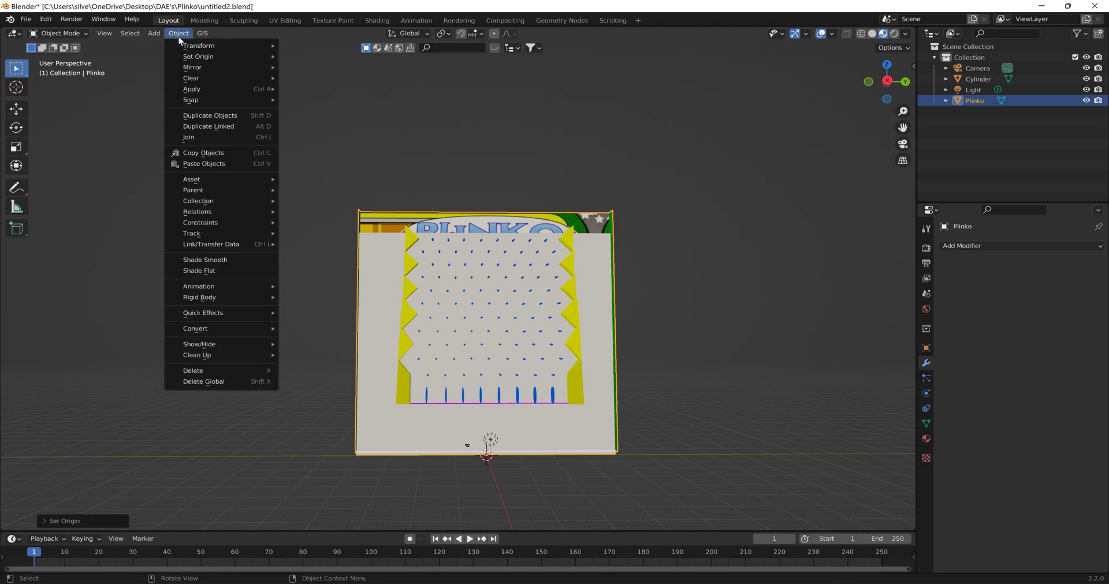
pyautogui.moveTo(218, 89)
pyautogui.click(325, 123)
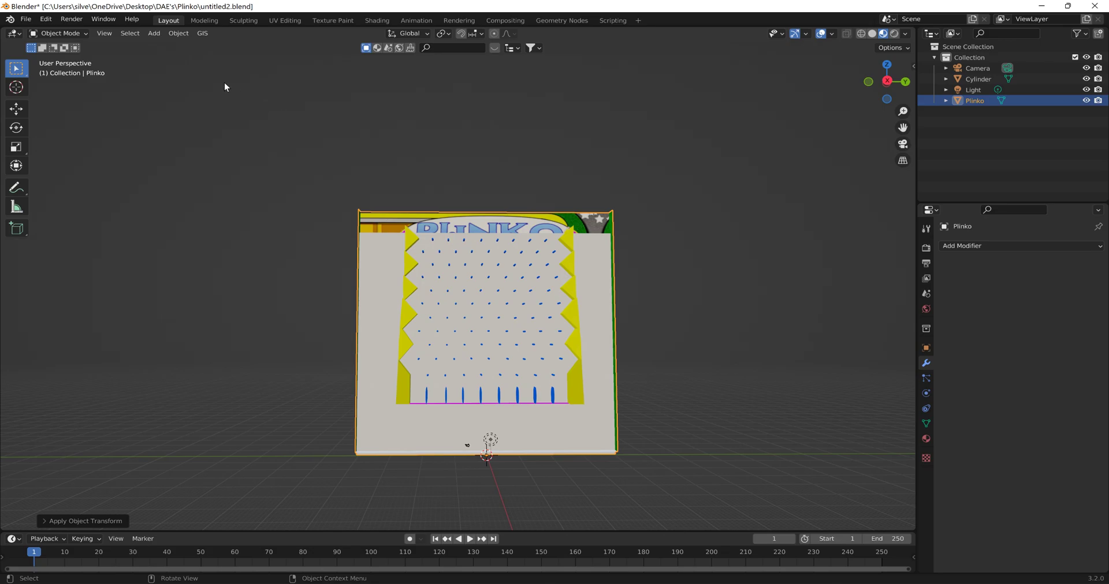
# - Start a COLLADA export and go to the Plinko folder inside smallgrid's art folder in levels
pyautogui.click(26, 20)
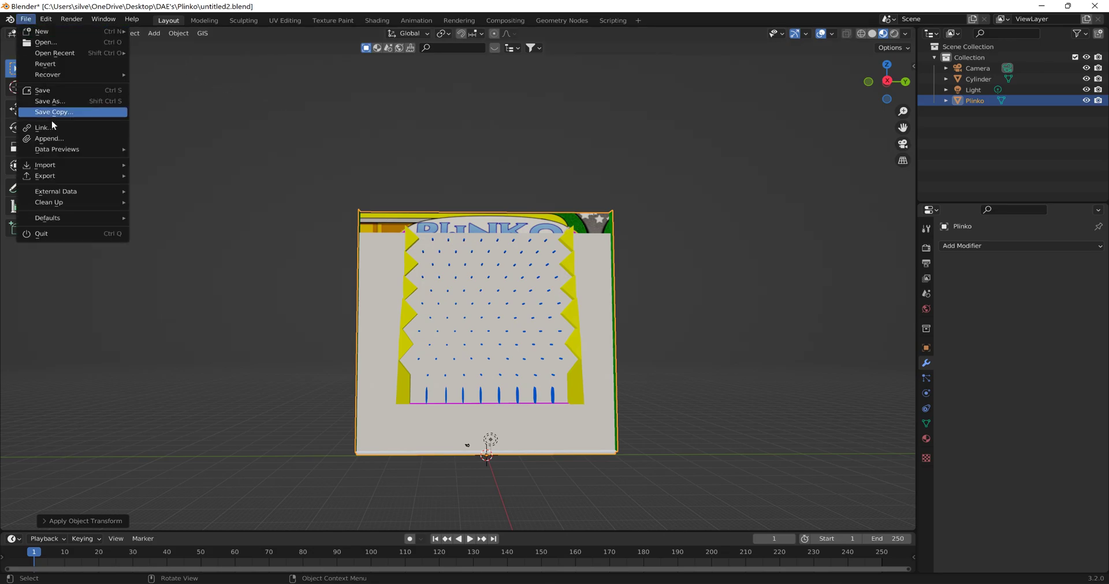
pyautogui.moveTo(70, 176)
pyautogui.click(173, 176)
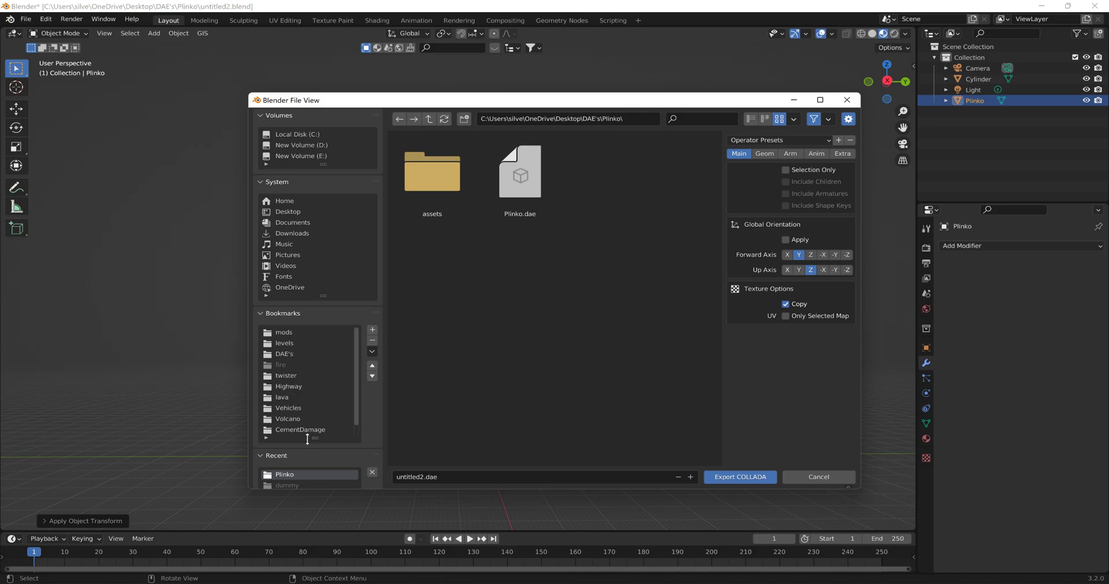
pyautogui.scroll(-1, 308, 439)
pyautogui.scroll(-5, 299, 466)
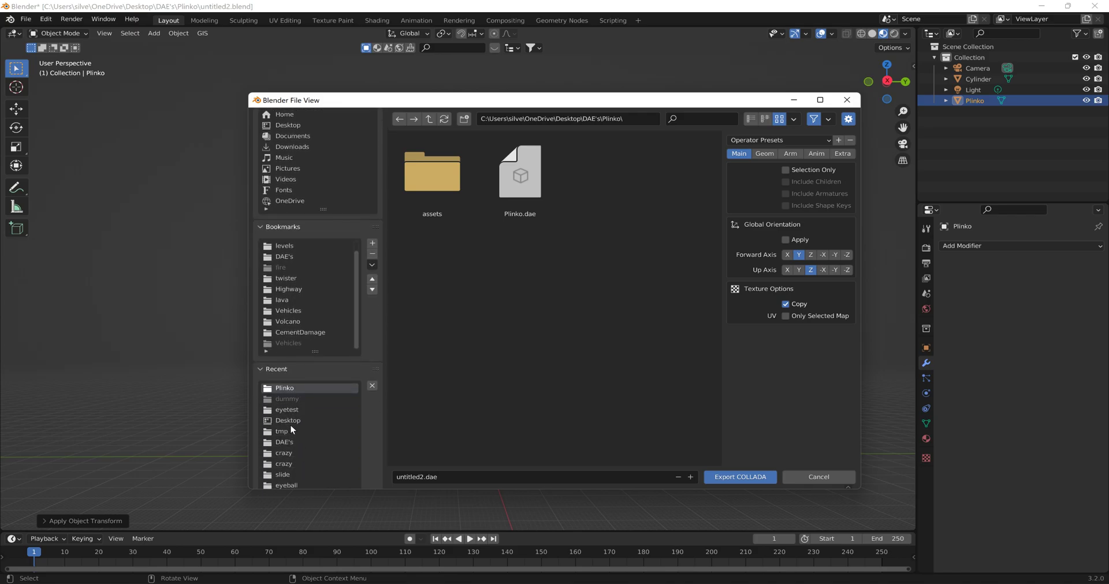
pyautogui.click(285, 247)
pyautogui.doubleClick(415, 196)
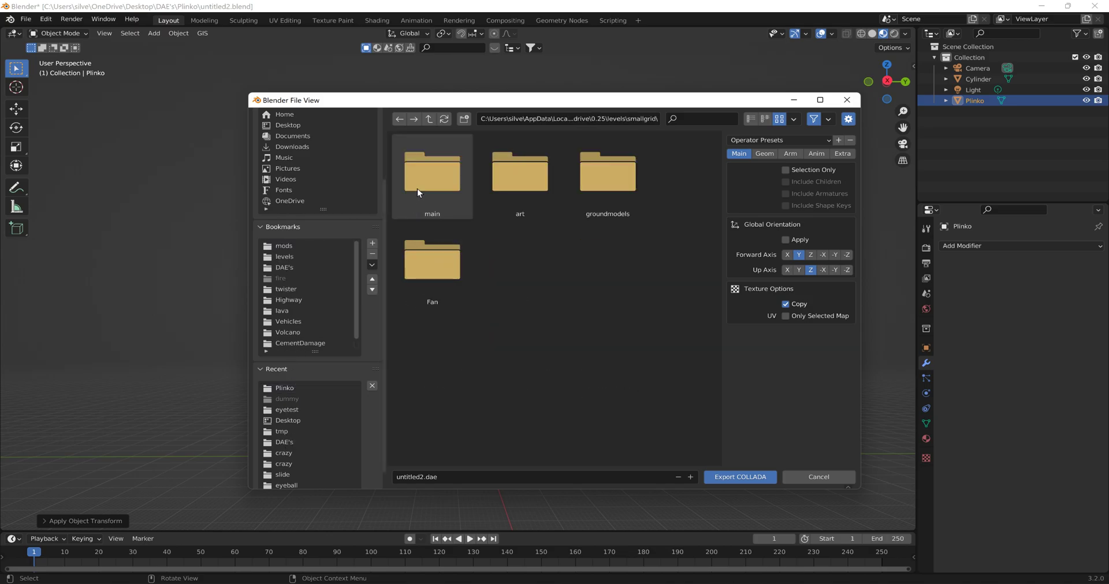
pyautogui.doubleClick(498, 175)
pyautogui.doubleClick(506, 197)
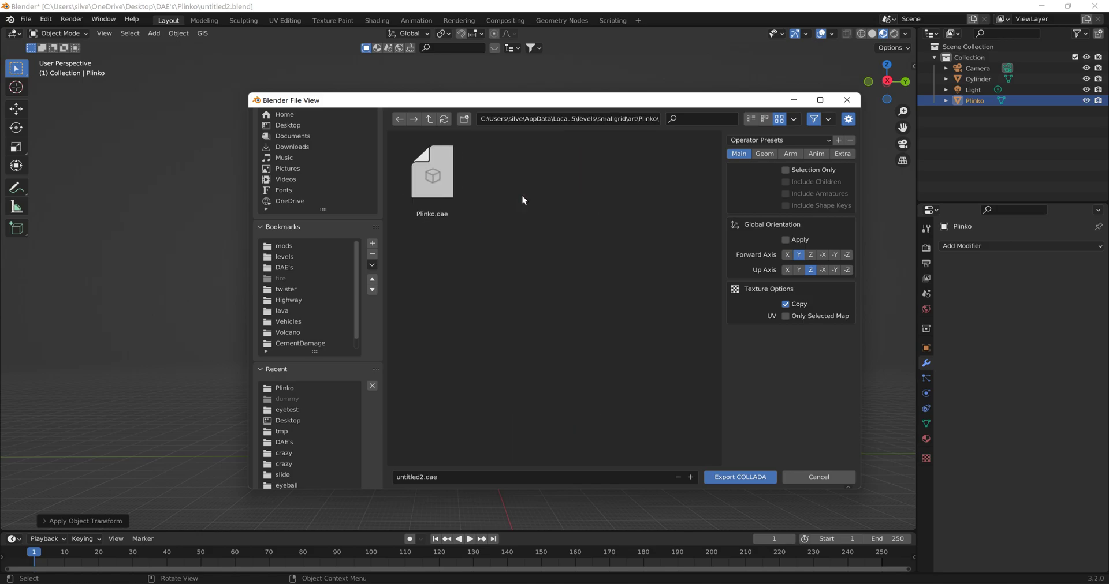
# - Export only the selected board as Plinko2.dae
pyautogui.click(434, 189)
pyautogui.click(414, 477)
pyautogui.write('2')
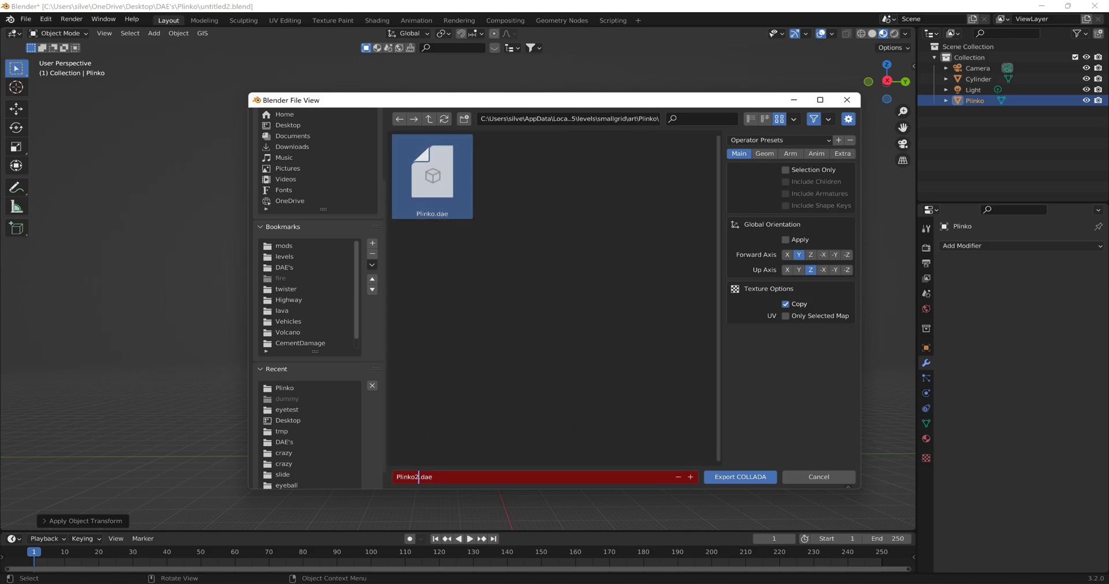
pyautogui.click(785, 170)
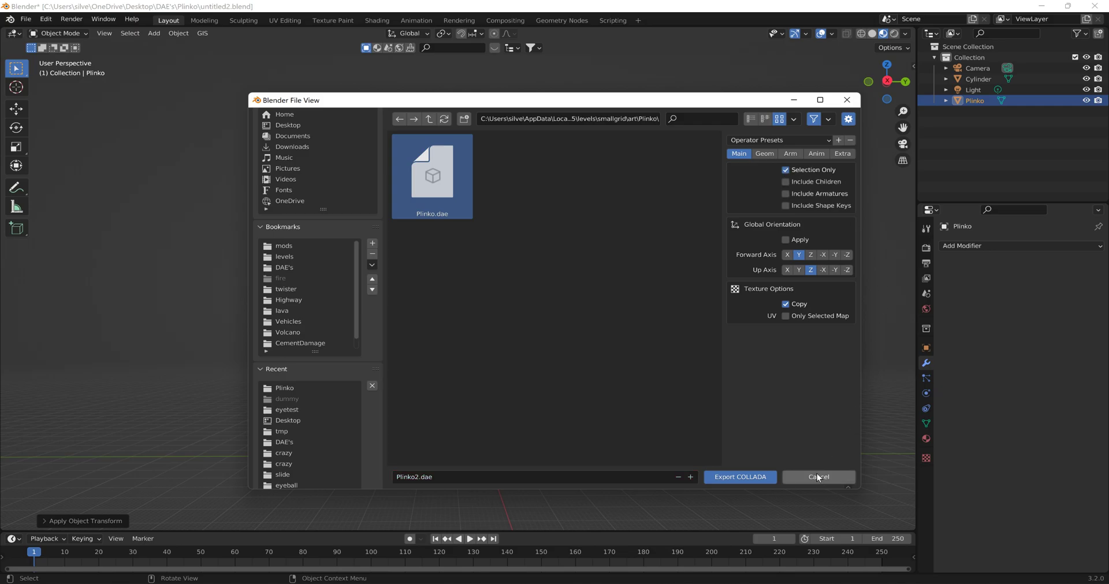
pyautogui.click(753, 477)
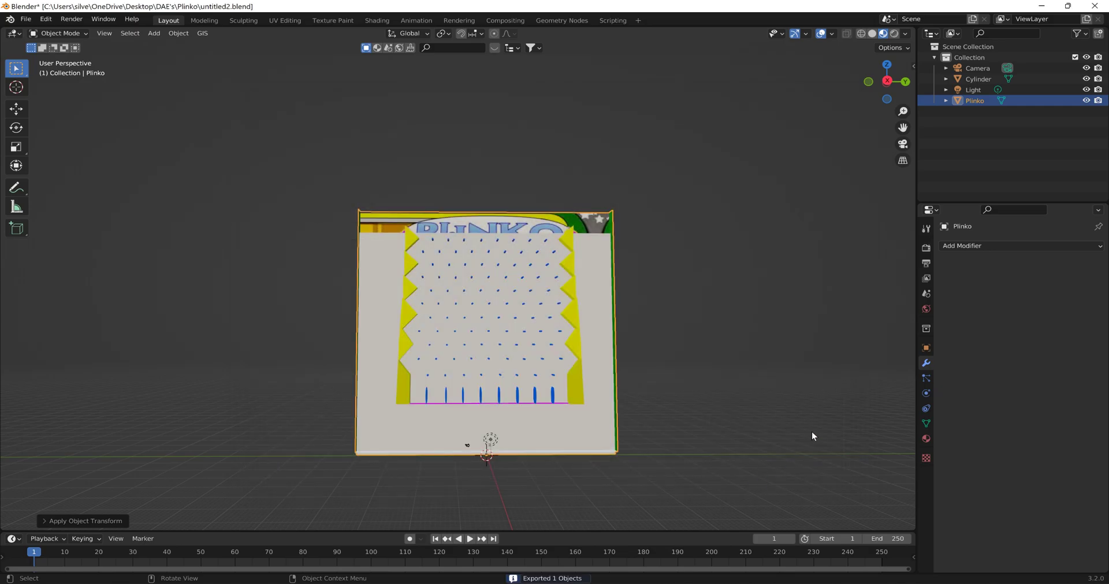
# - Delete the camera, the light and the Plinko board, keeping only the disc
pyautogui.click(986, 71)
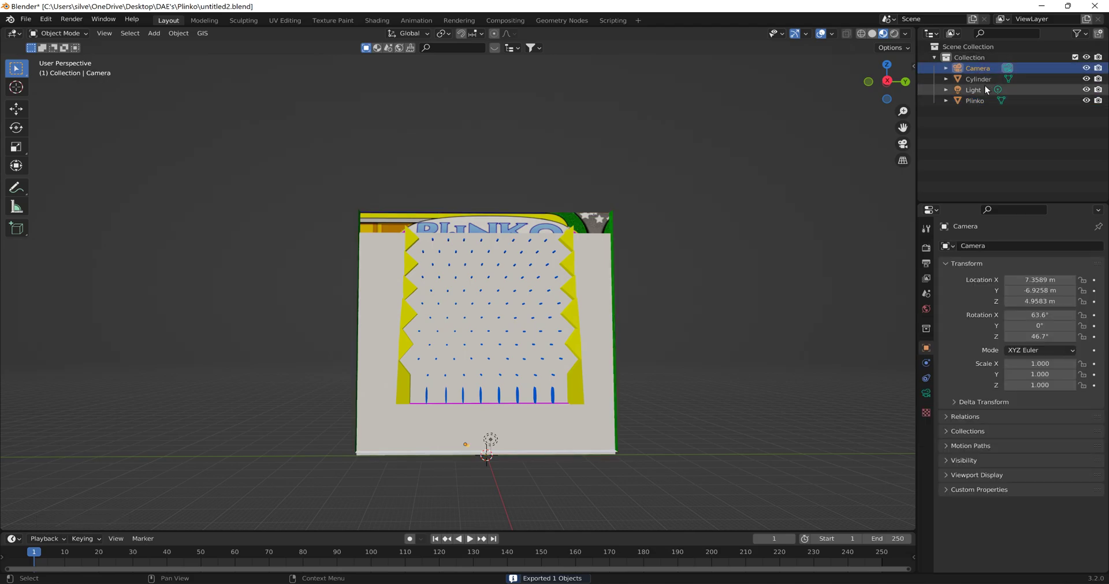
pyautogui.press('Delete')
pyautogui.click(978, 93)
pyautogui.press('Delete')
pyautogui.click(974, 80)
pyautogui.press('Delete')
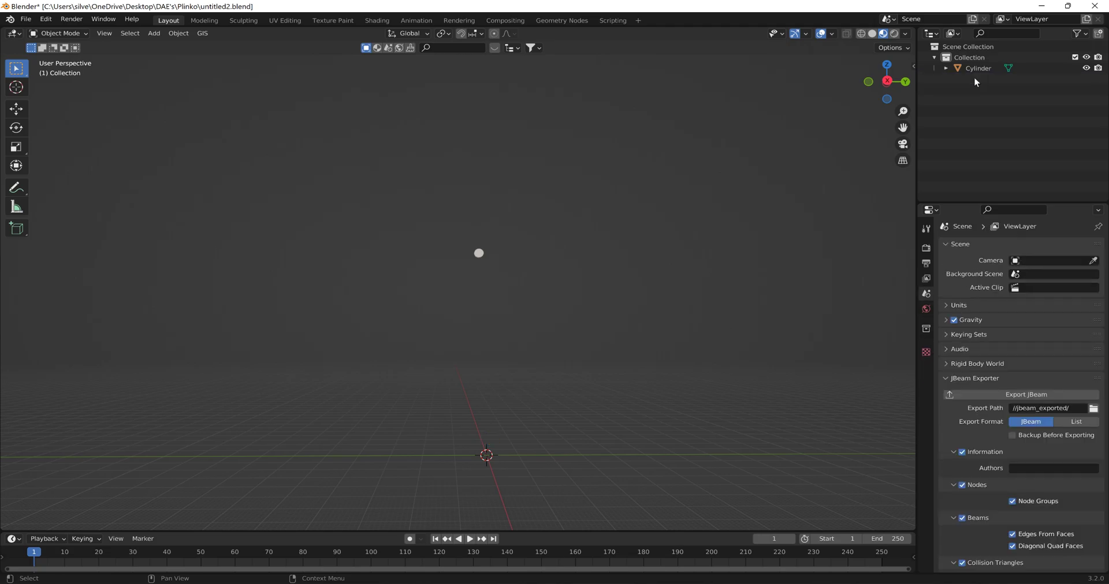
# - Move the disc up along the global Z axis by about 6.9 m
pyautogui.click(480, 253)
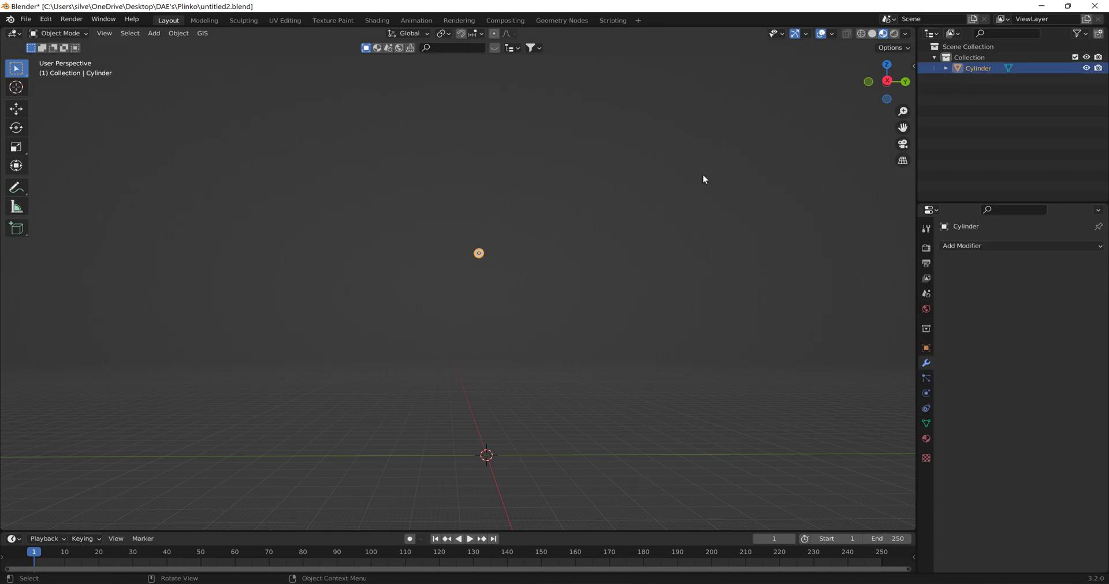
pyautogui.press('g')
pyautogui.press('z')
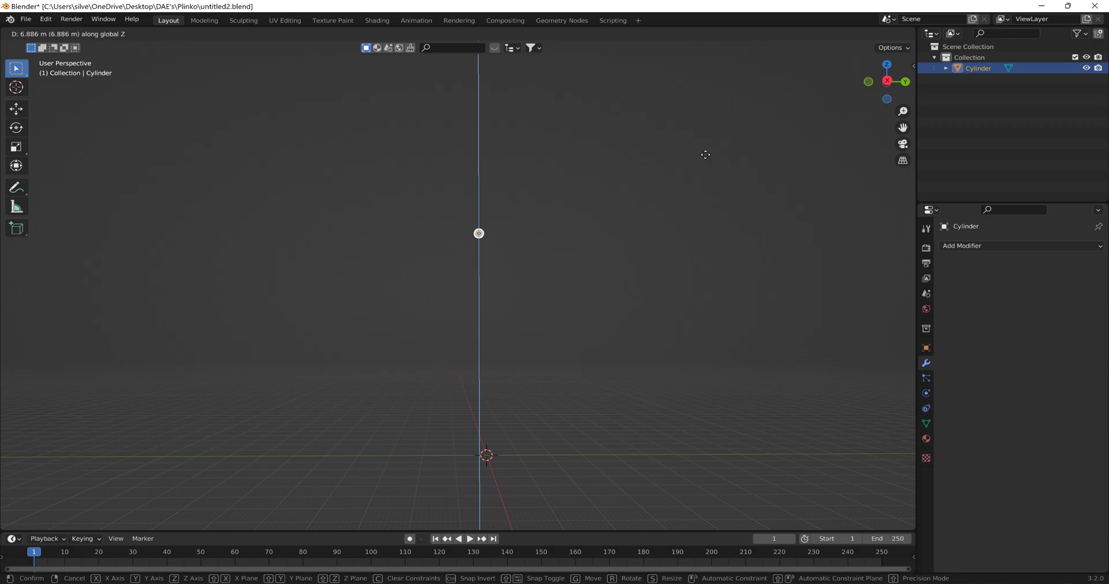
pyautogui.click(705, 156)
# - Rename the disc object as chip
pyautogui.doubleClick(982, 68)
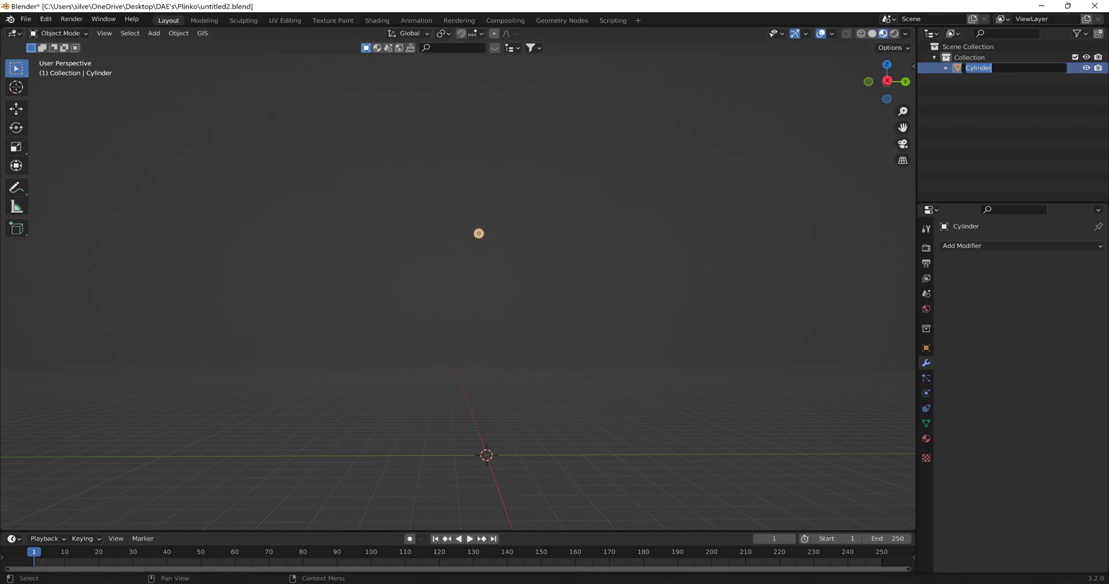
pyautogui.write('chip')
pyautogui.press('Return')
# - Add a new material to the disc and name it chip
pyautogui.click(946, 68)
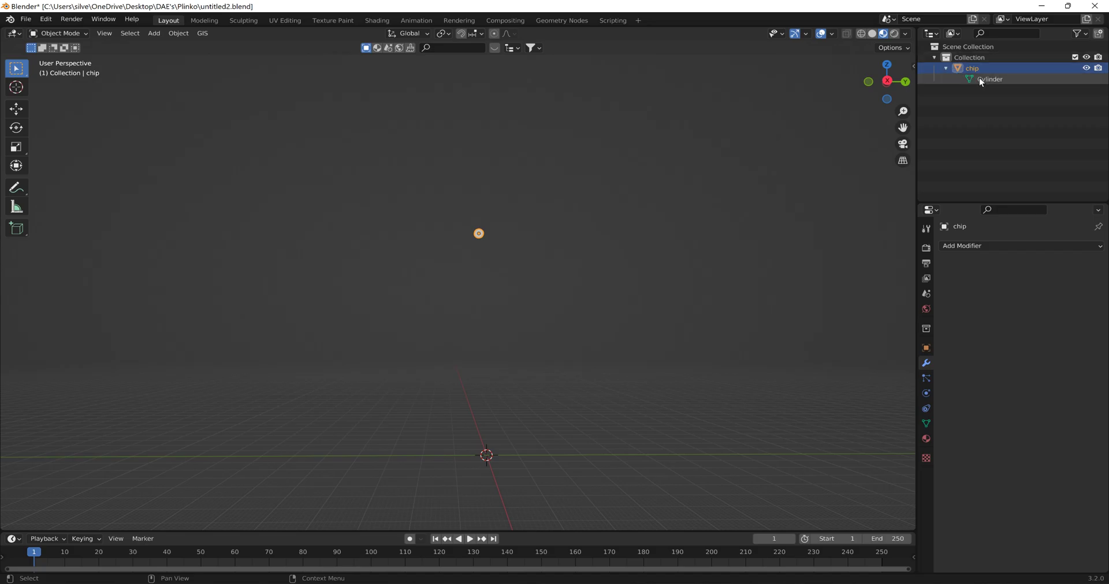
pyautogui.click(991, 79)
pyautogui.click(926, 439)
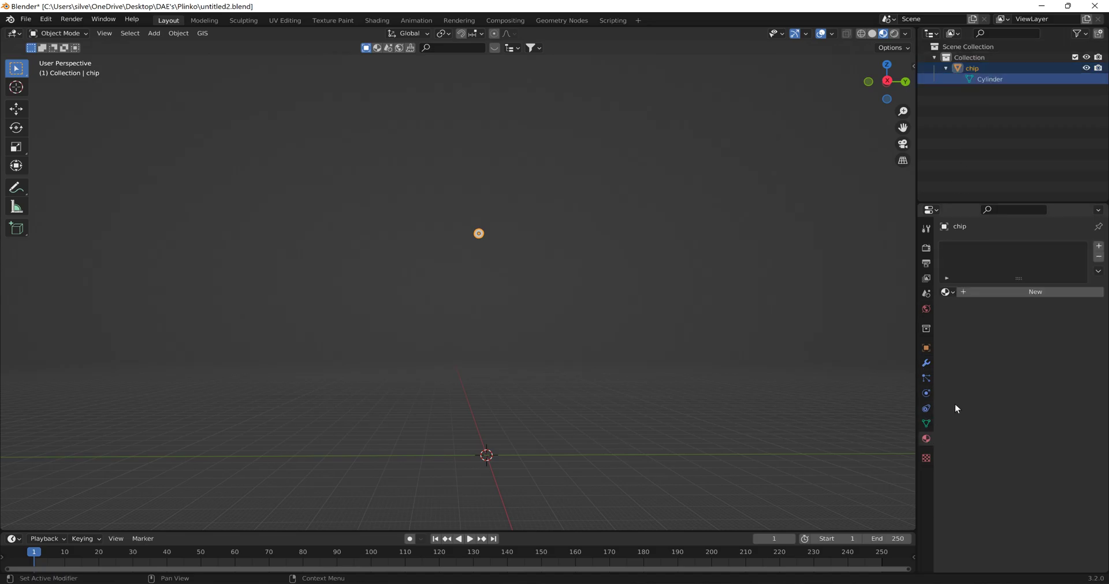
pyautogui.click(978, 291)
pyautogui.doubleClick(981, 292)
pyautogui.write('c')
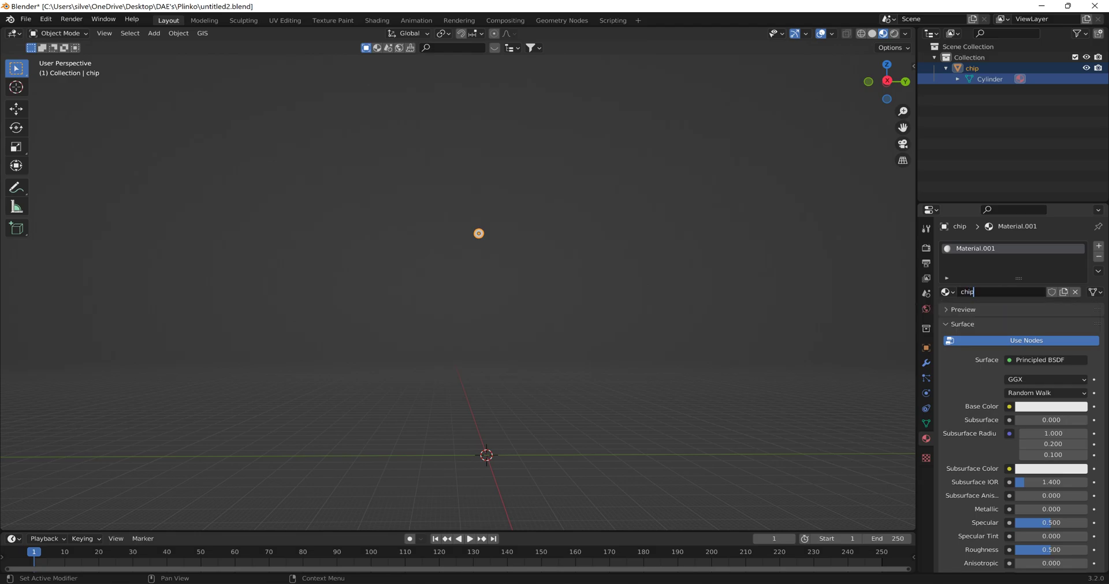
pyautogui.write('hip')
pyautogui.press('Return')
# - Save the scene as chip.blend in the Plinko folder inside DAE's
pyautogui.scroll(2, 590, 220)
pyautogui.keyDown('shift'); pyautogui.moveTo(595, 189); pyautogui.dragTo(596, 278, button='middle'); pyautogui.keyUp('shift')
pyautogui.scroll(12, 586, 281)
pyautogui.keyDown('shift'); pyautogui.moveTo(692, 223); pyautogui.dragTo(5, 427, button='middle'); pyautogui.keyUp('shift')
pyautogui.keyDown('shift'); pyautogui.moveTo(489, 231); pyautogui.dragTo(712, 203, button='middle'); pyautogui.keyUp('shift')
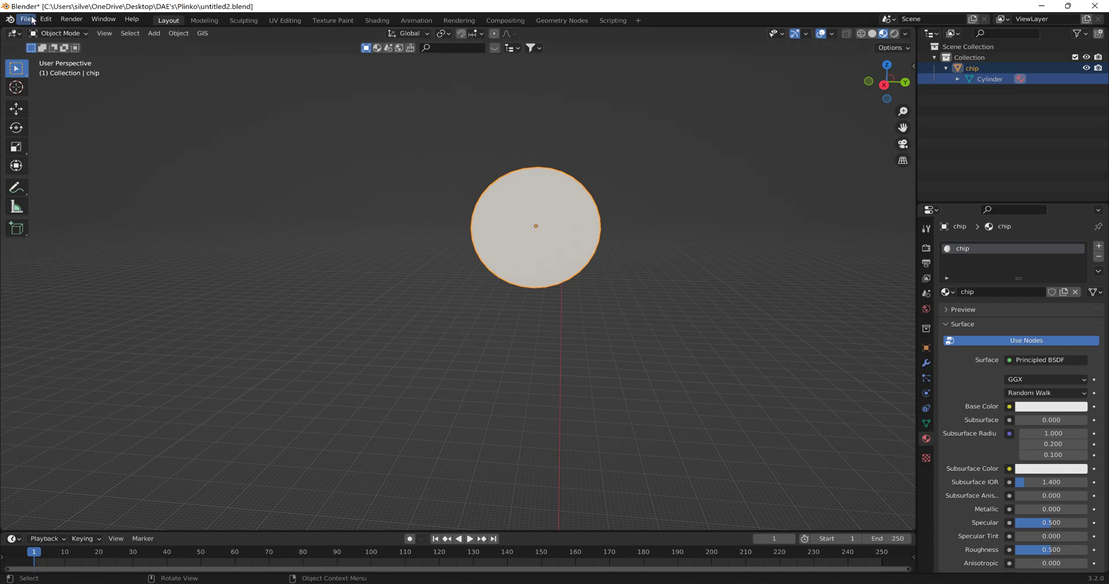
pyautogui.click(26, 19)
pyautogui.click(50, 101)
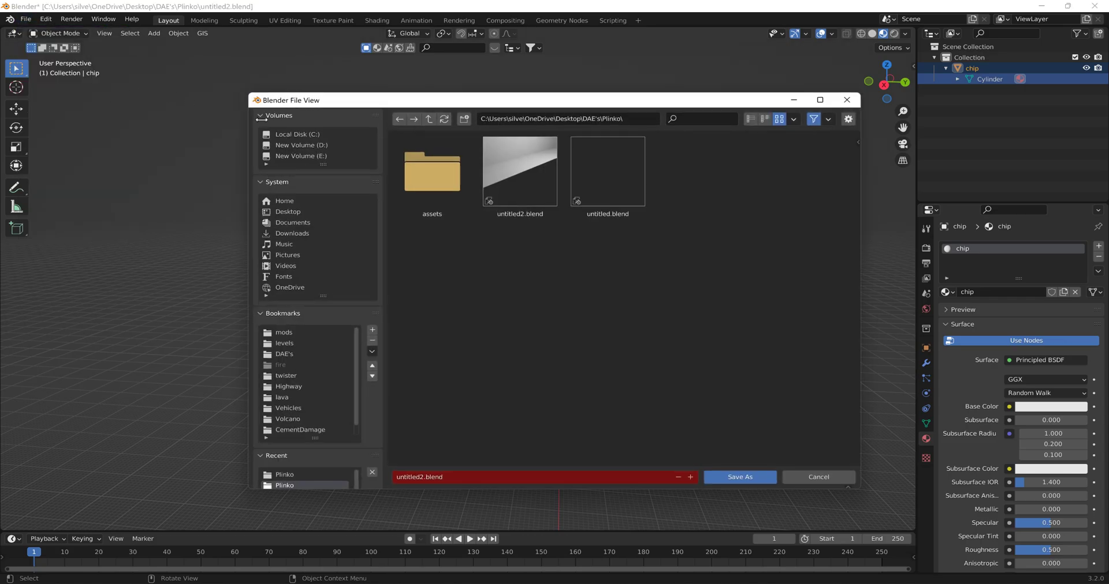
pyautogui.click(456, 481)
pyautogui.write('chip')
pyautogui.press('Return')
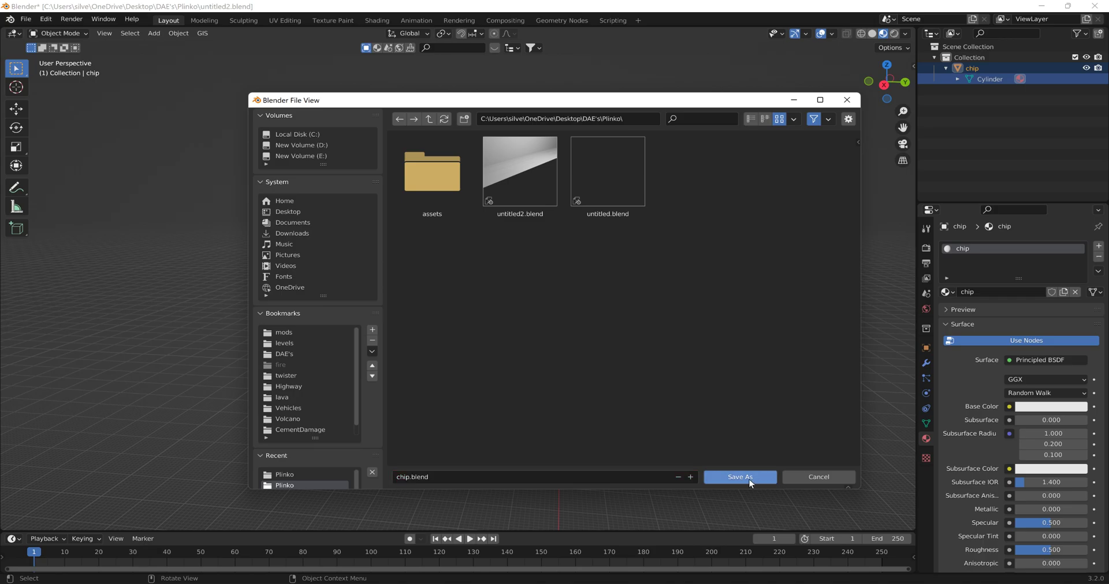
pyautogui.click(748, 480)
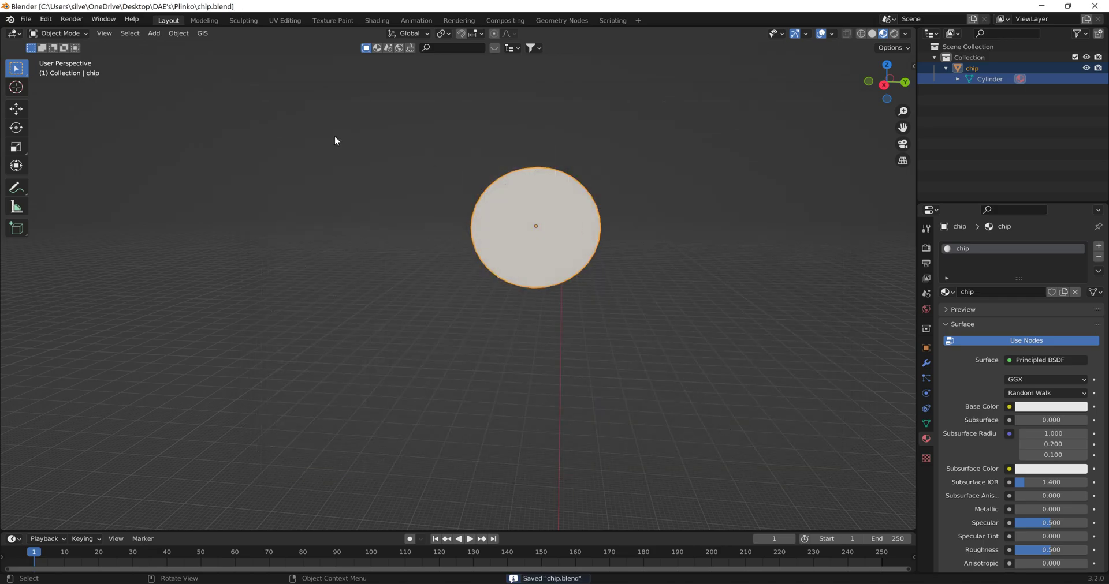
# - Put the chip in Edit Mode with wireframe shading and vertex selection
pyautogui.click(58, 33)
pyautogui.click(55, 58)
pyautogui.moveTo(426, 109); pyautogui.dragTo(474, 346, button='middle')
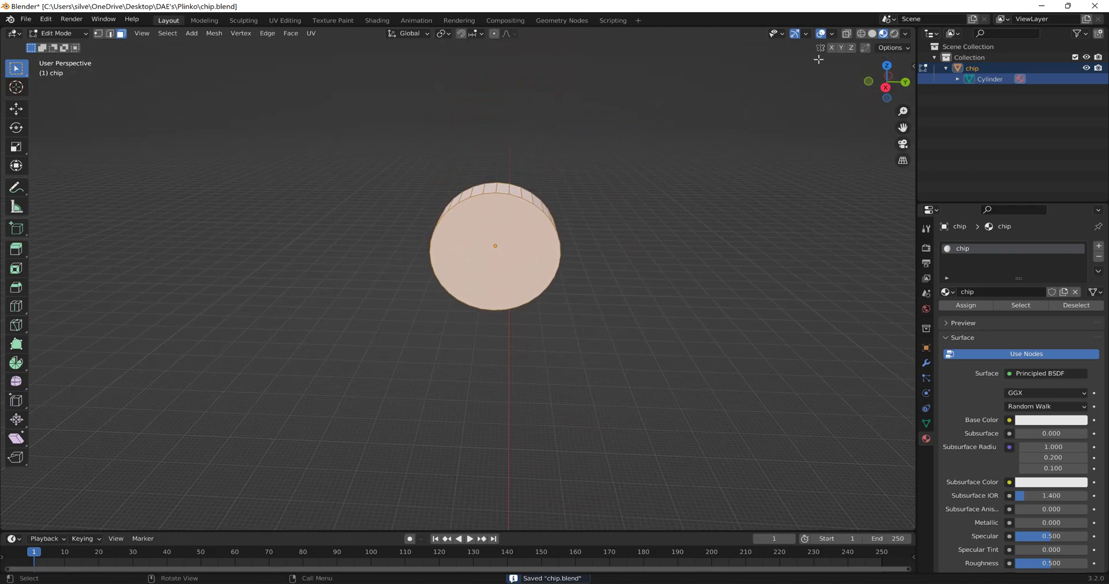
pyautogui.click(859, 33)
pyautogui.moveTo(833, 51)
pyautogui.mouseDown(button='middle')
pyautogui.moveTo(641, 97)
pyautogui.moveTo(656, 96)
pyautogui.moveTo(722, 167)
pyautogui.moveTo(51, 168)
pyautogui.moveTo(663, 168)
pyautogui.moveTo(534, 193)
pyautogui.moveTo(300, 196)
pyautogui.moveTo(611, 215)
pyautogui.moveTo(841, 284)
pyautogui.moveTo(820, 280)
pyautogui.mouseUp(button='middle')
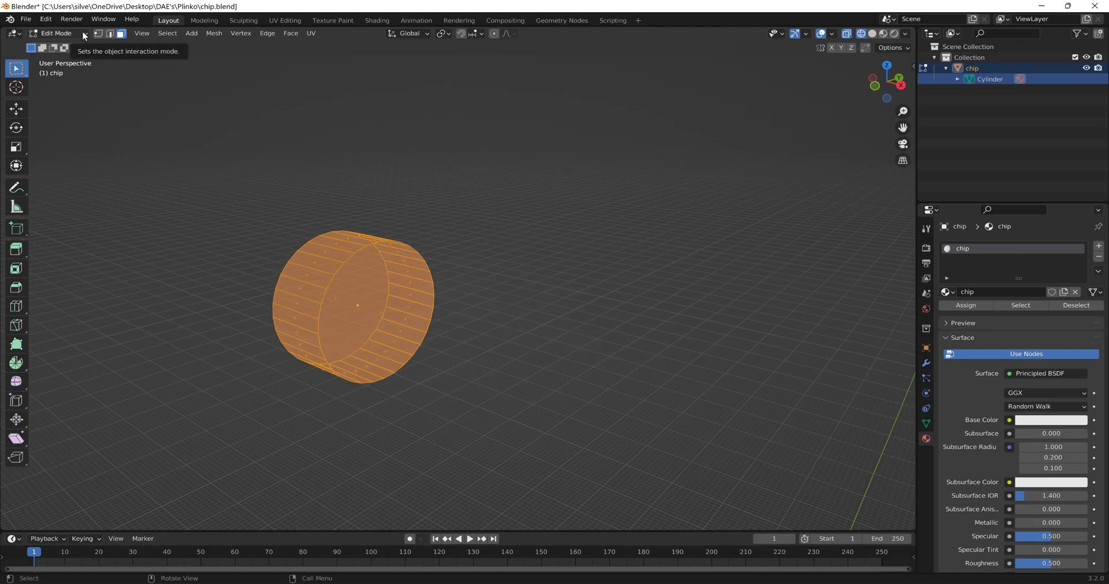
pyautogui.click(98, 34)
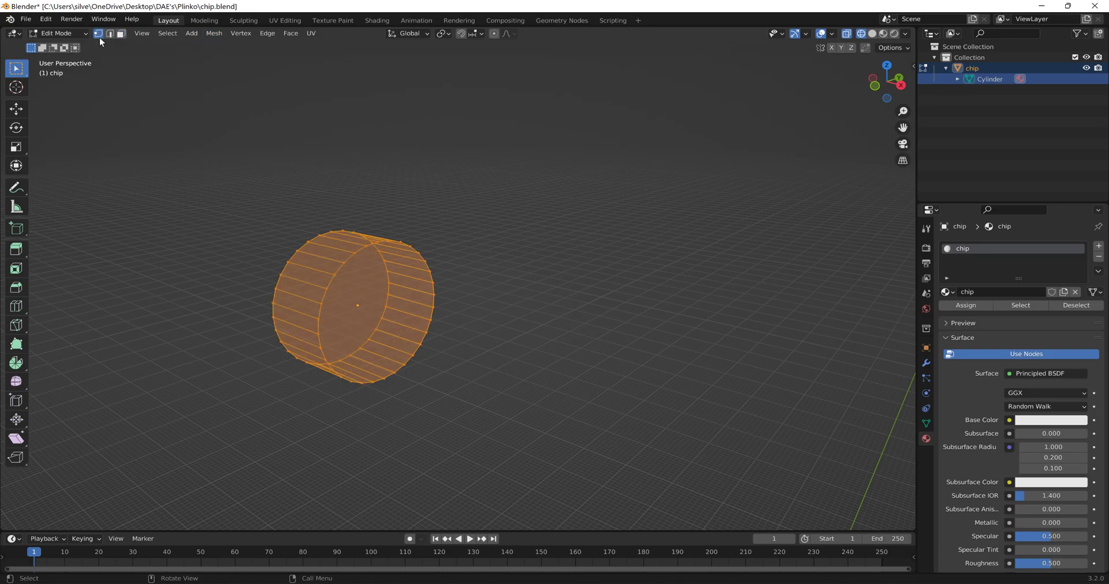
pyautogui.click(346, 267)
pyautogui.moveTo(364, 275); pyautogui.dragTo(413, 278, button='middle')
pyautogui.keyDown('shift'); pyautogui.moveTo(235, 260); pyautogui.dragTo(18, 219, button='middle'); pyautogui.keyUp('shift')
pyautogui.moveTo(132, 203); pyautogui.dragTo(372, 459)
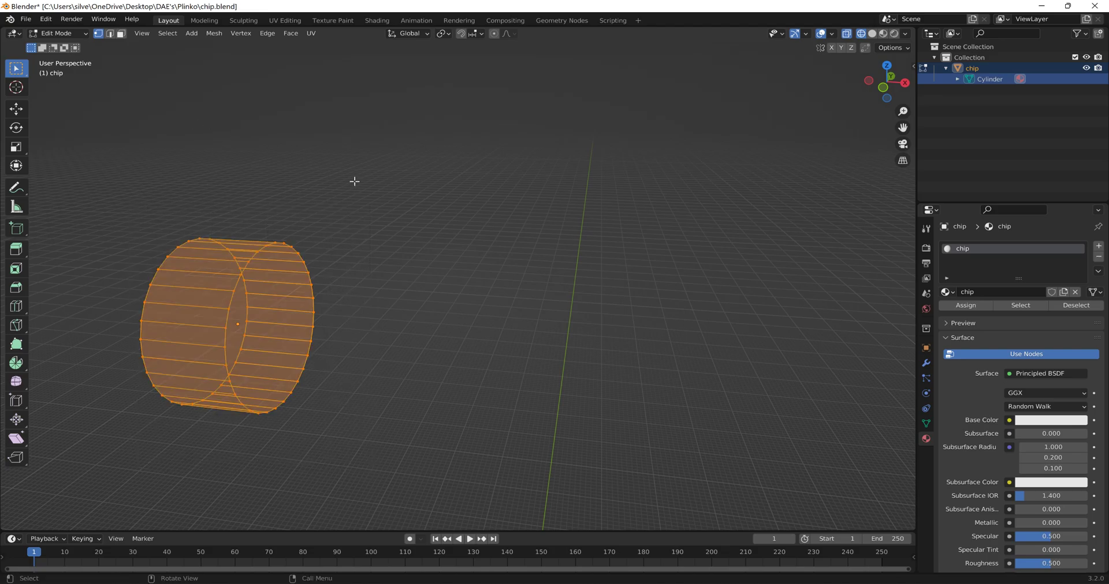
# - Try triangulating all faces of the chip's mesh and check the result from several angles
pyautogui.hotkey('ctrl', 't')
pyautogui.moveTo(368, 200); pyautogui.dragTo(348, 505, button='middle')
pyautogui.moveTo(414, 409)
pyautogui.mouseDown(button='middle')
pyautogui.moveTo(451, 371)
pyautogui.moveTo(411, 366)
pyautogui.moveTo(430, 330)
pyautogui.moveTo(61, 442)
pyautogui.moveTo(831, 350)
pyautogui.moveTo(578, 370)
pyautogui.moveTo(405, 400)
pyautogui.moveTo(406, 435)
pyautogui.moveTo(406, 425)
pyautogui.mouseUp(button='middle')
pyautogui.moveTo(559, 374); pyautogui.dragTo(509, 324, button='middle')
pyautogui.keyDown('shift'); pyautogui.moveTo(591, 349); pyautogui.dragTo(175, 118, button='middle'); pyautogui.keyUp('shift')
pyautogui.moveTo(695, 349); pyautogui.dragTo(473, 312, button='middle')
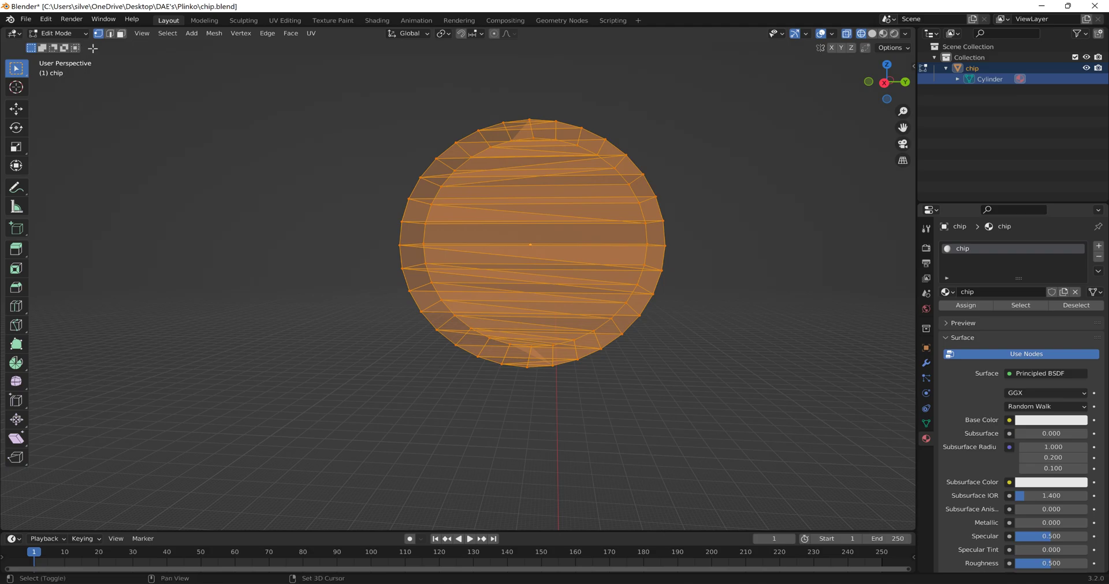
pyautogui.hotkey('alt', 'a')
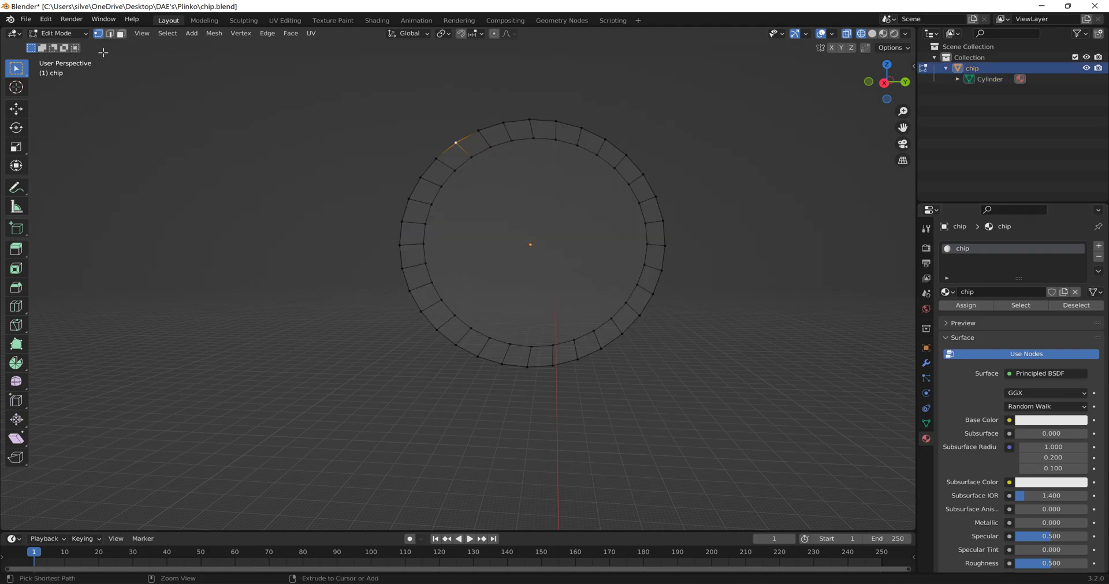
# - Select the chip's whole mesh and connect all its vertices to each other with the JBeam mesh operation
pyautogui.press('a')
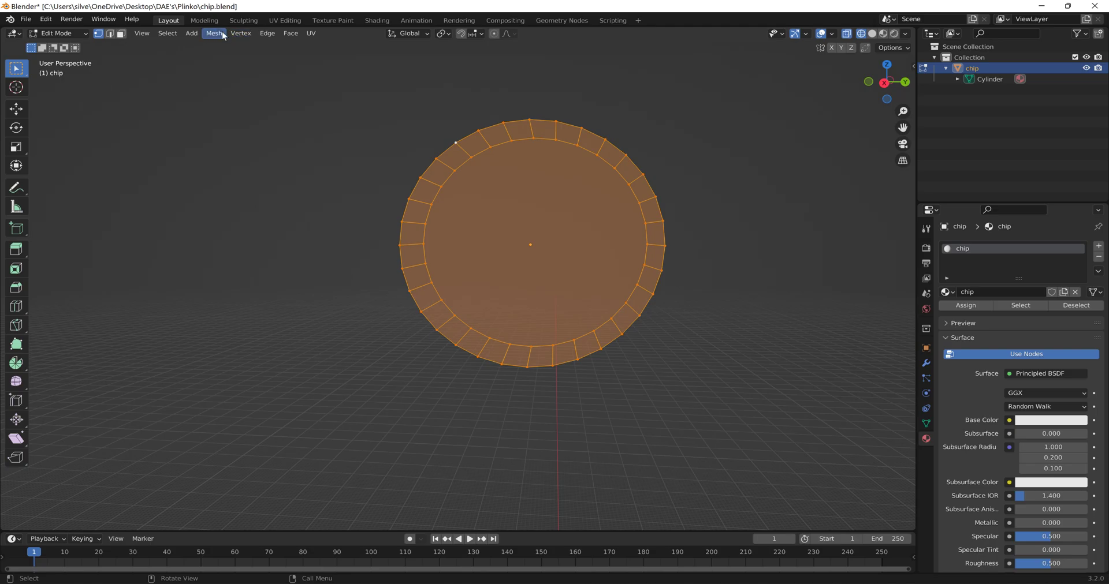
pyautogui.click(215, 33)
pyautogui.moveTo(254, 316)
pyautogui.click(328, 317)
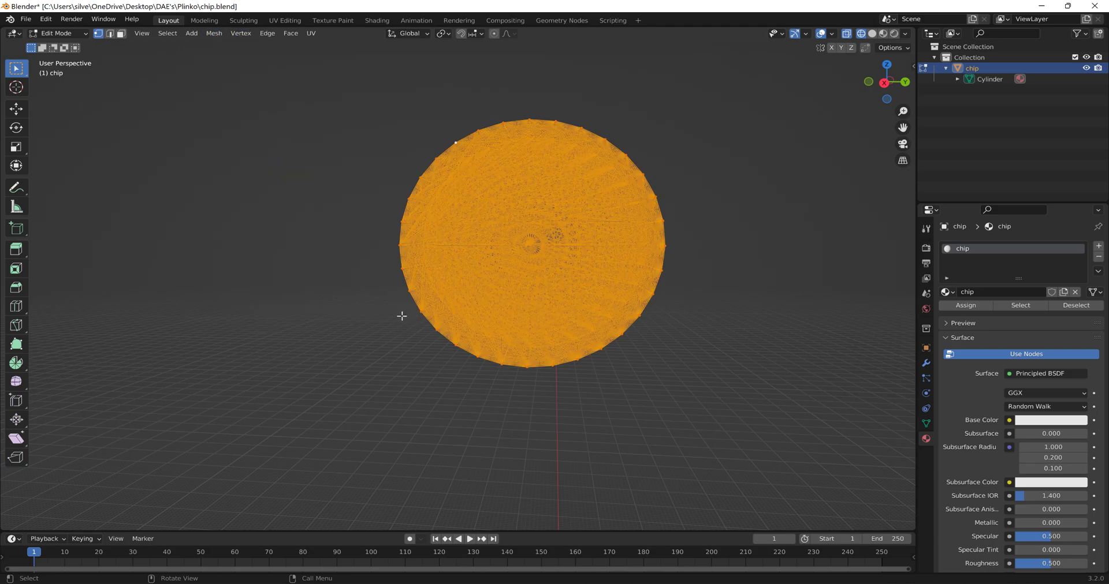
# - In Object Mode, set the chip's origin to the 3D cursor and apply all its transforms
pyautogui.moveTo(403, 311); pyautogui.dragTo(300, 176, button='middle')
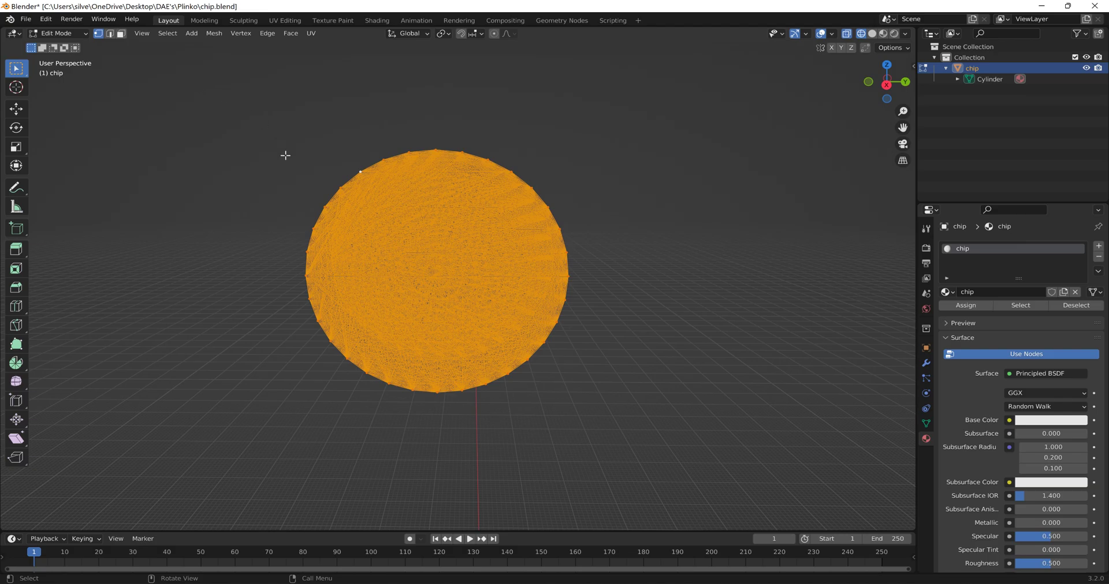
pyautogui.click(74, 36)
pyautogui.click(206, 34)
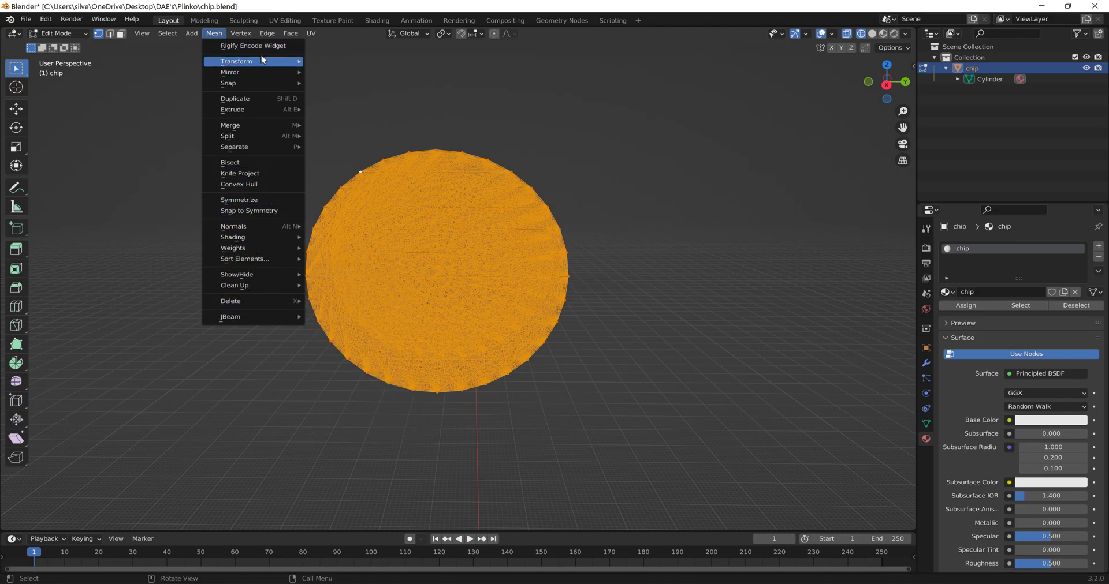
pyautogui.click(75, 35)
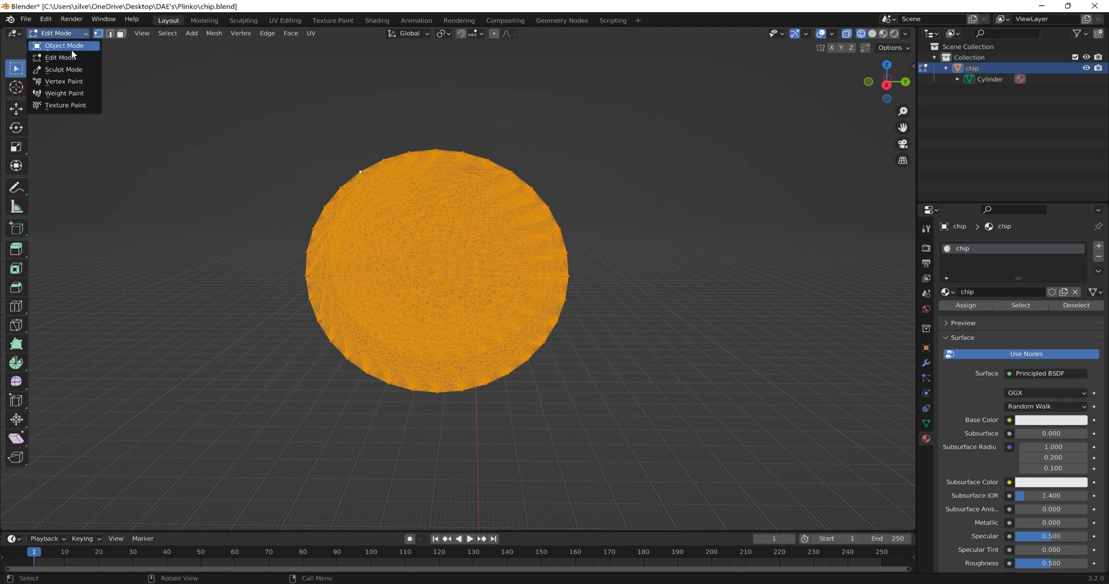
pyautogui.click(73, 46)
pyautogui.click(174, 33)
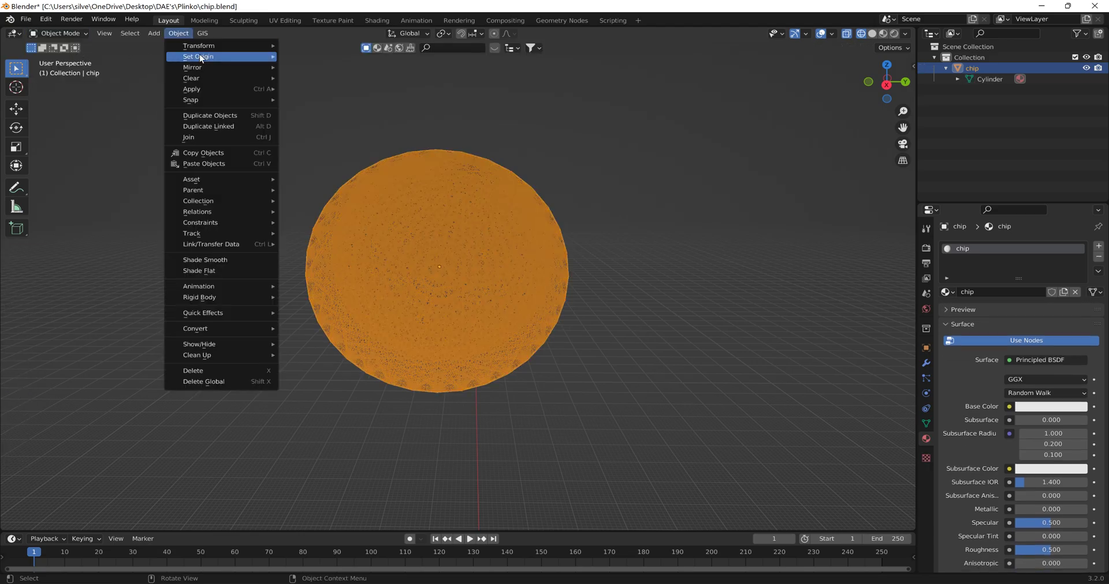
pyautogui.moveTo(208, 56)
pyautogui.click(327, 78)
pyautogui.click(184, 35)
pyautogui.moveTo(227, 90)
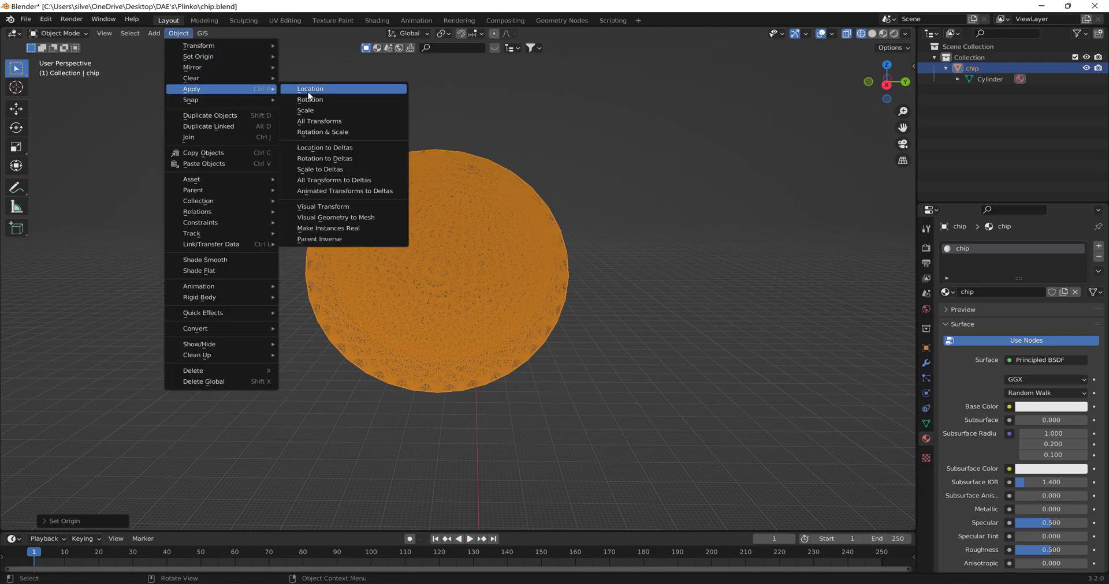
pyautogui.click(320, 119)
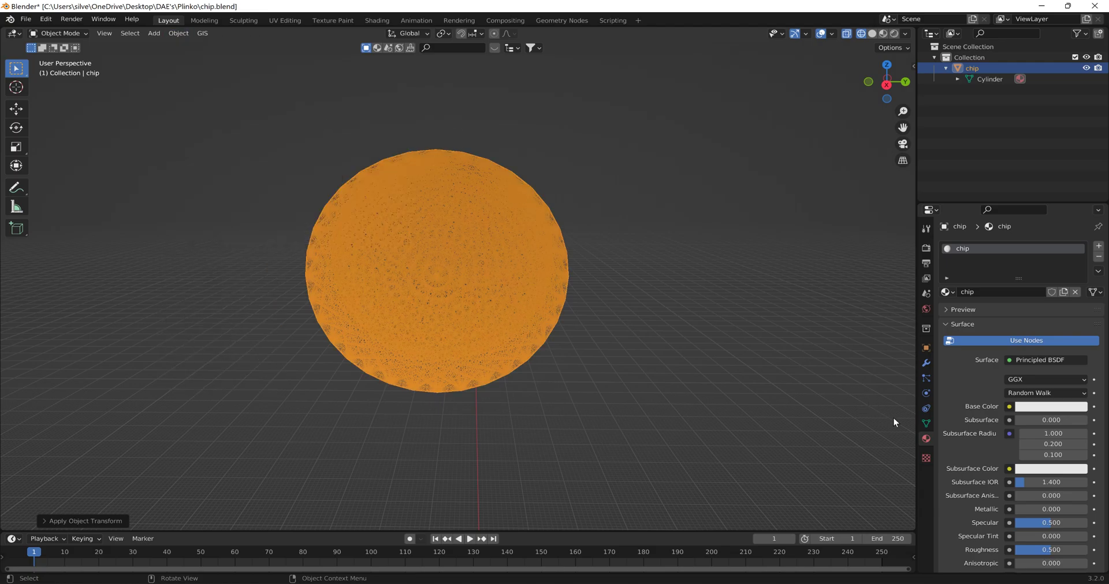
# - Set the node prefix in the chip's JBeam properties to "chip"
pyautogui.click(924, 423)
pyautogui.scroll(-3, 982, 519)
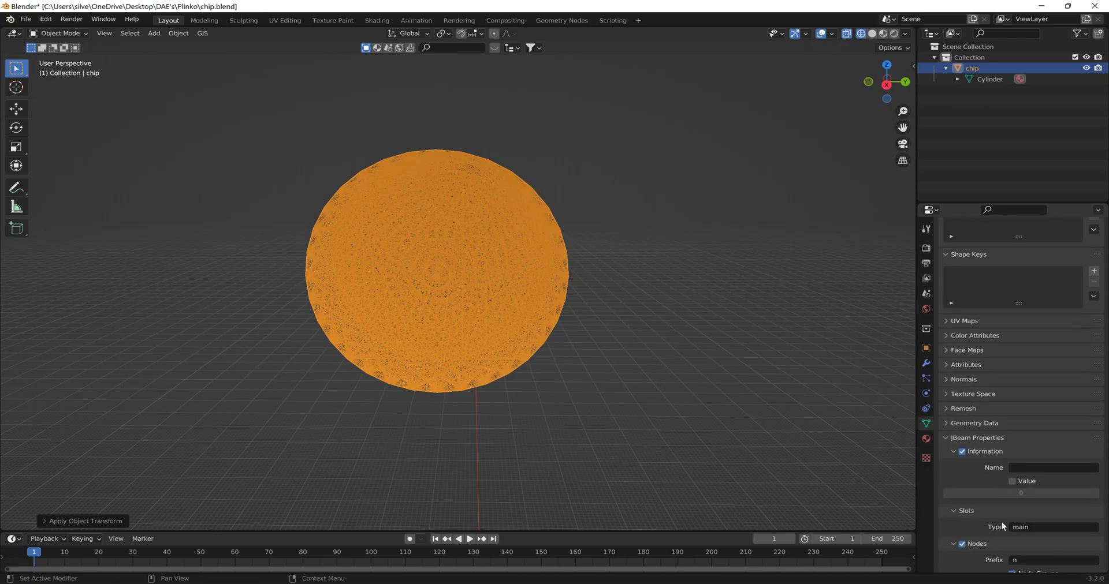
pyautogui.click(1046, 560)
# - Try to export the chip object as a JBeam file
pyautogui.click(26, 19)
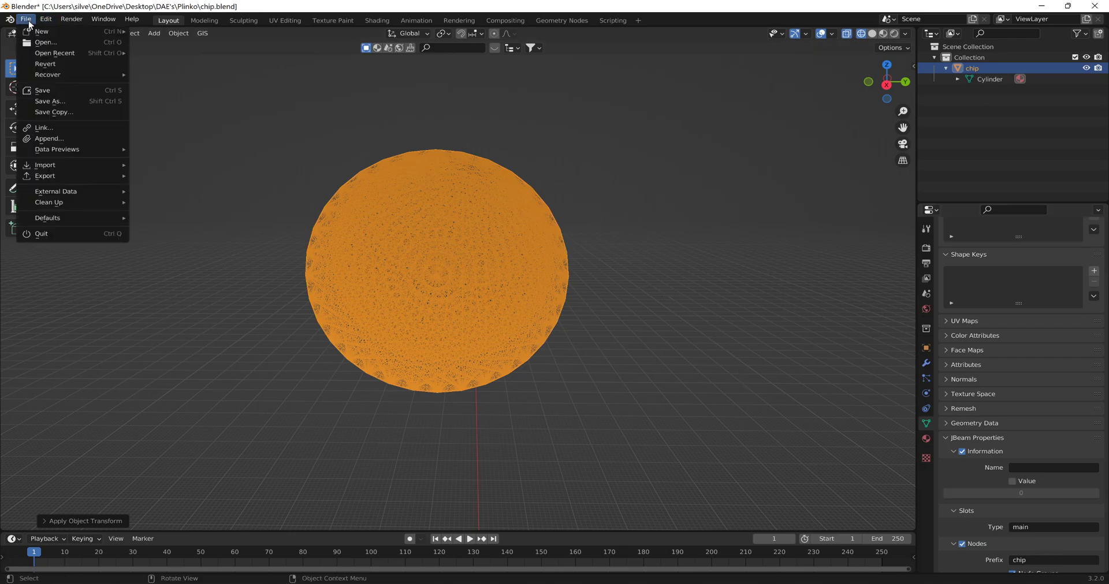
pyautogui.moveTo(69, 176)
pyautogui.moveTo(255, 337)
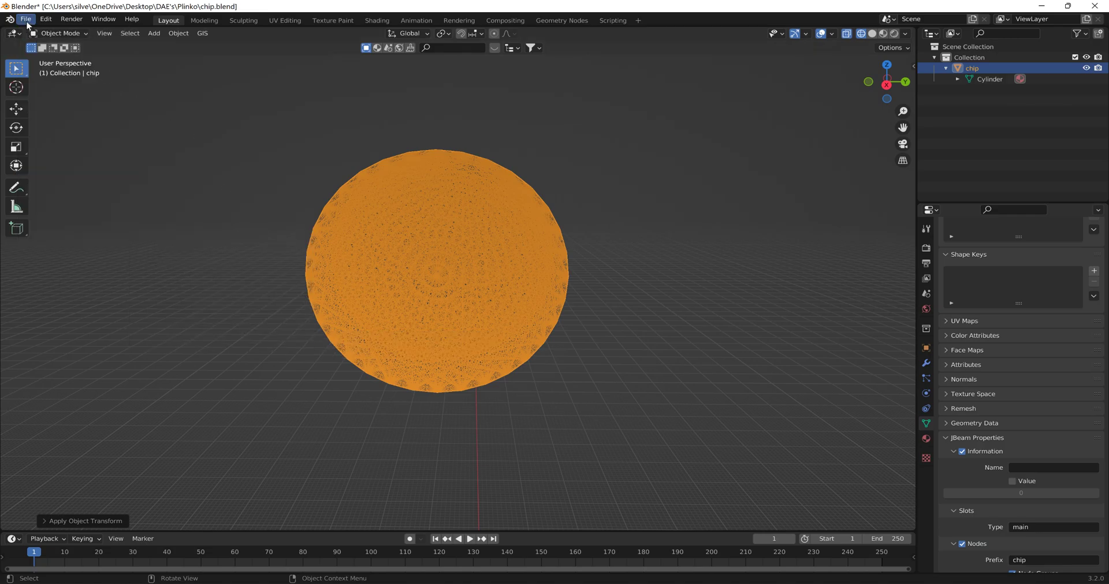
pyautogui.click(26, 19)
pyautogui.moveTo(97, 176)
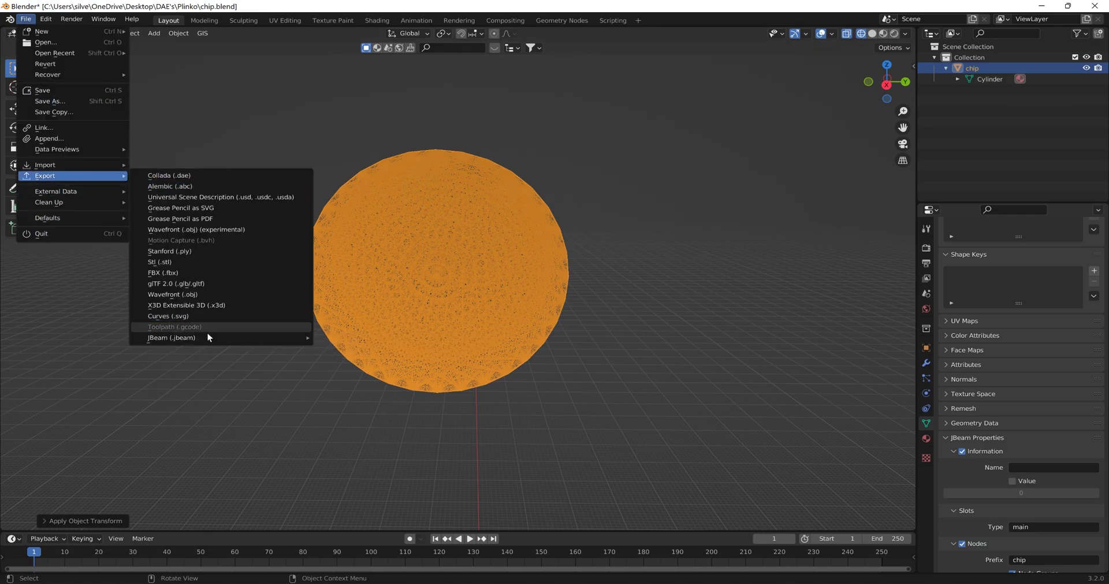
pyautogui.moveTo(239, 337)
pyautogui.click(345, 337)
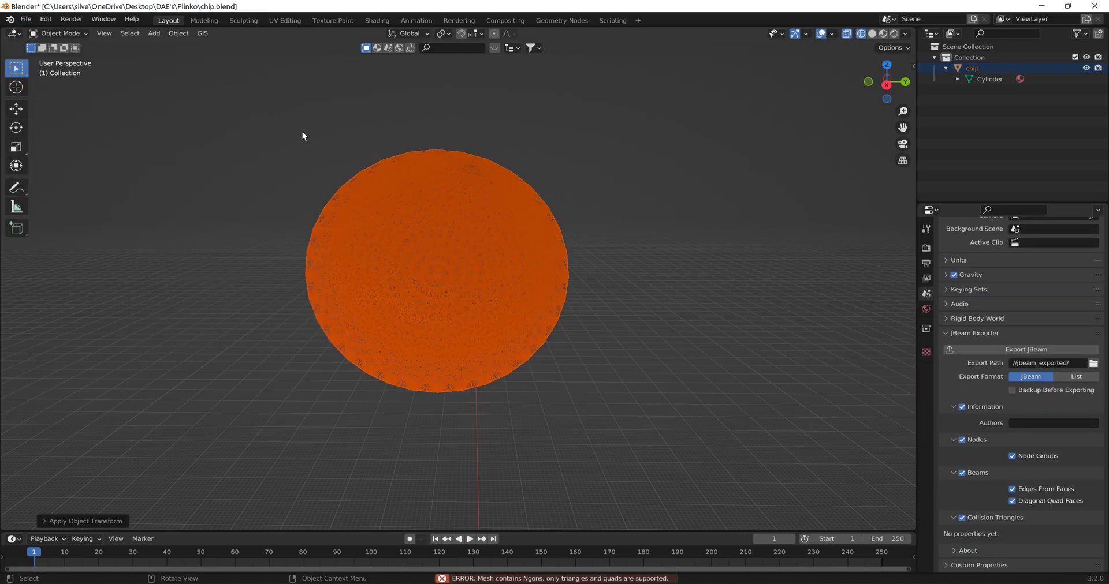
# - Reselect the chip in the viewport and put it in Edit Mode
pyautogui.click(369, 137)
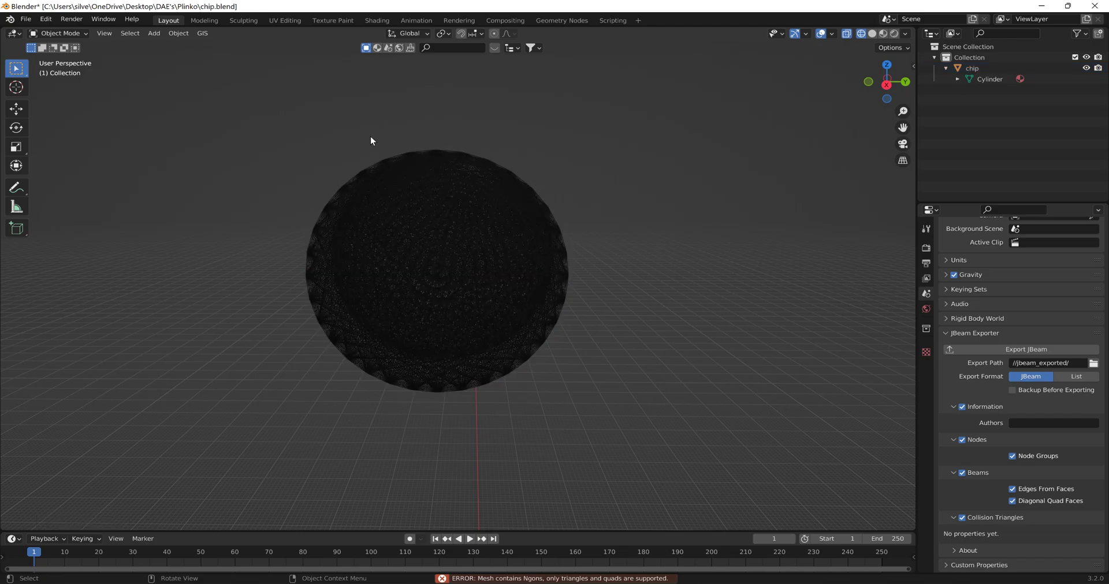
pyautogui.click(400, 200)
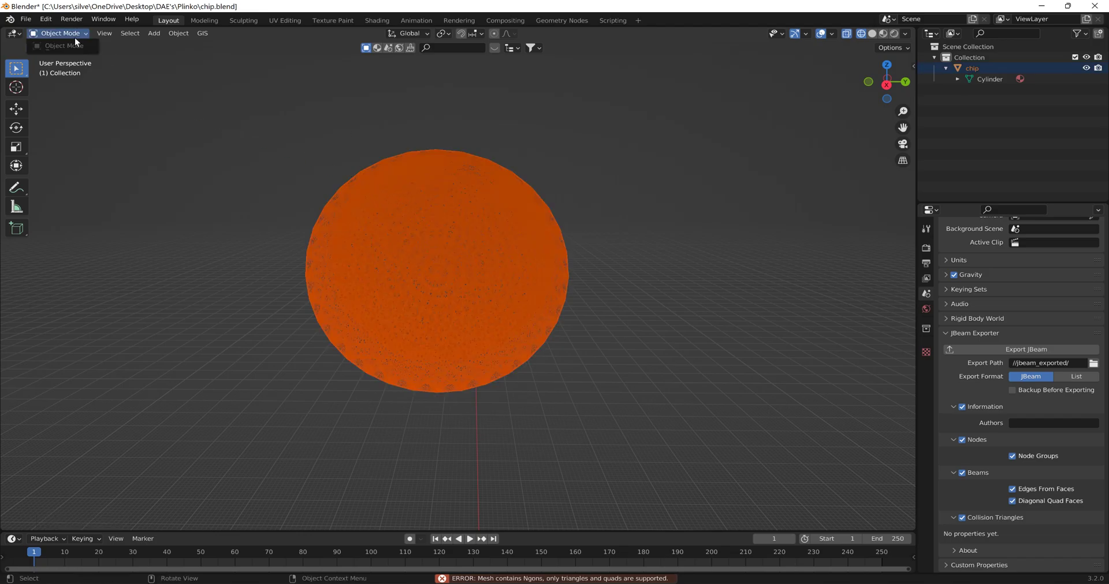
pyautogui.click(315, 131)
pyautogui.click(508, 253)
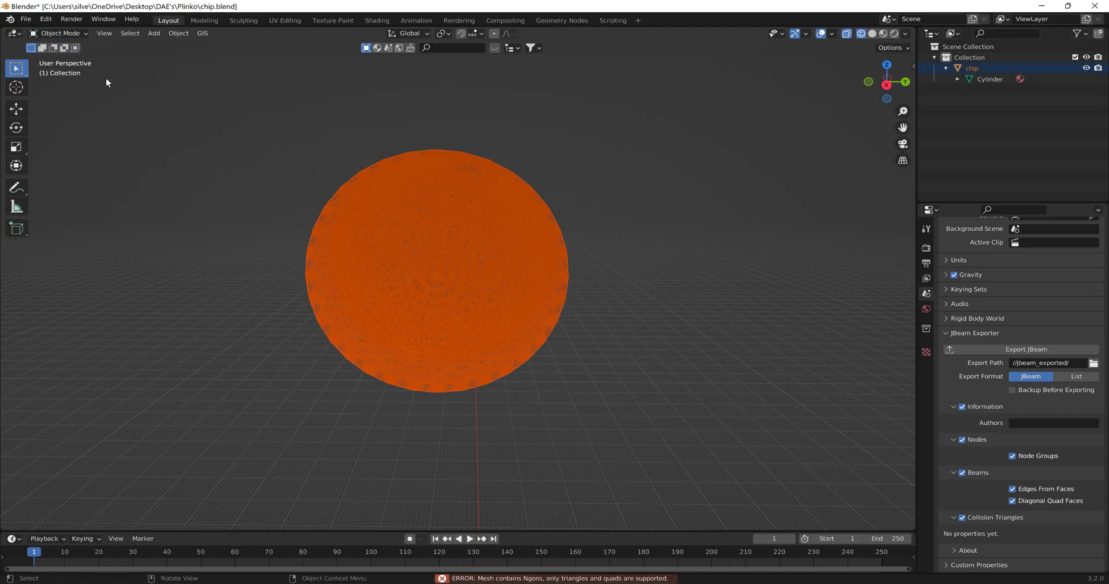
pyautogui.click(279, 148)
pyautogui.click(398, 200)
pyautogui.press('Tab')
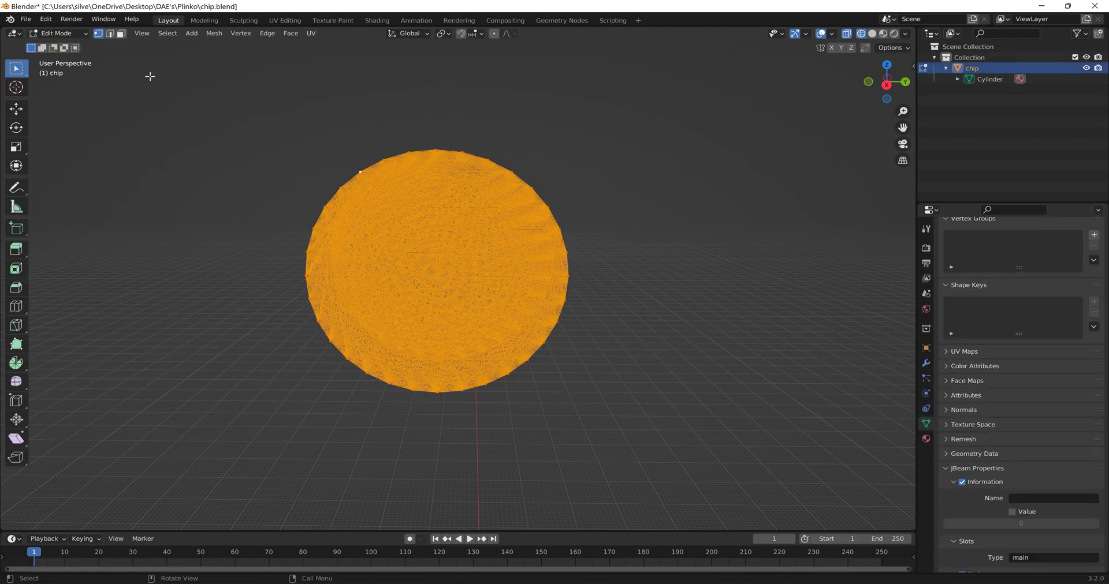
# - Select the chip's whole mesh, triangulate its faces, and return to Object Mode
pyautogui.click(188, 71)
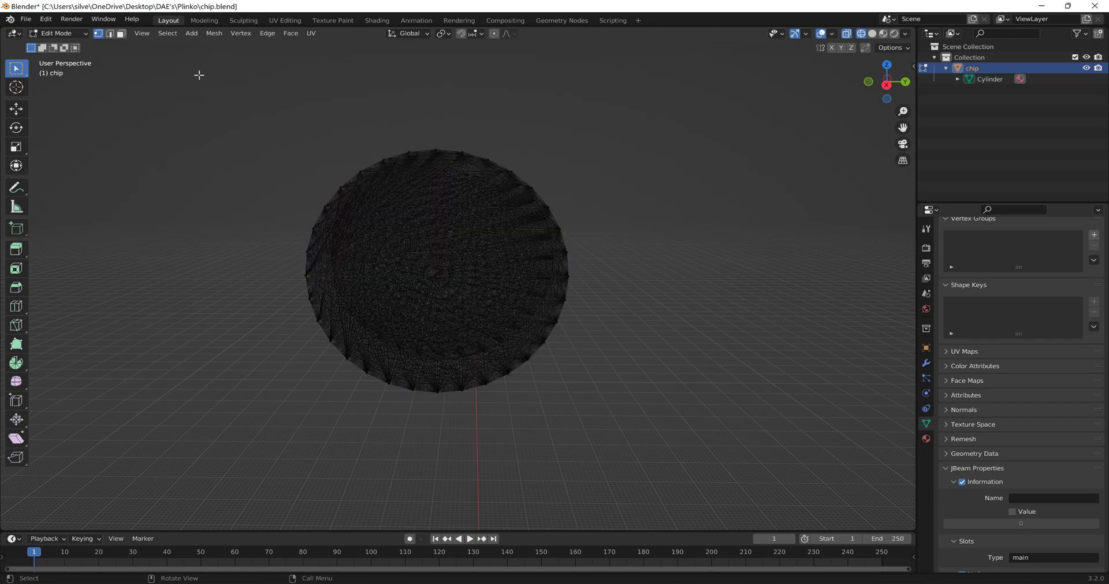
pyautogui.press('a')
pyautogui.click(266, 34)
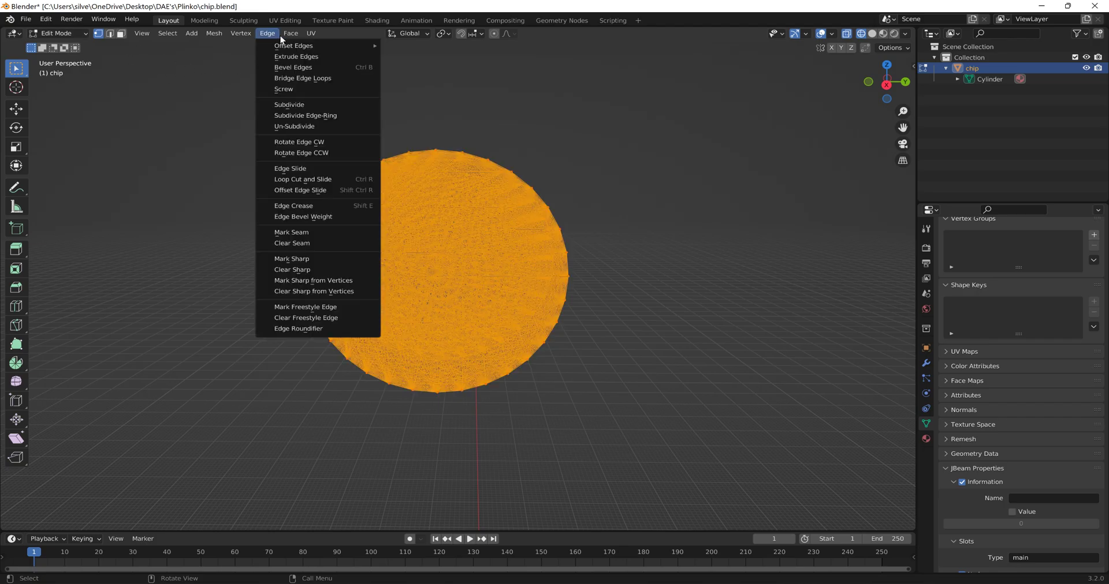
pyautogui.click(327, 103)
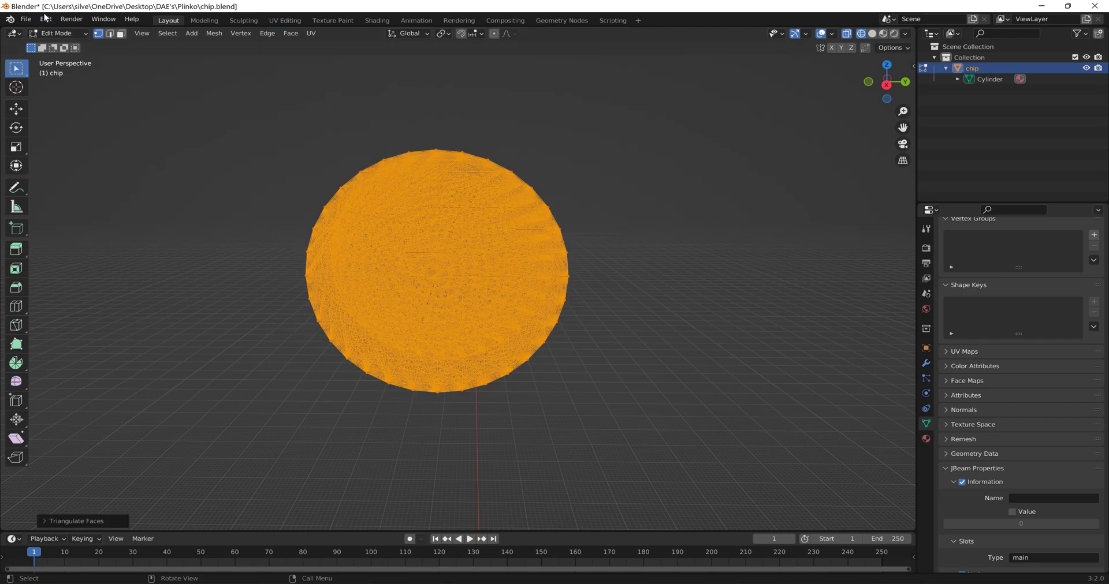
pyautogui.click(65, 35)
pyautogui.click(74, 48)
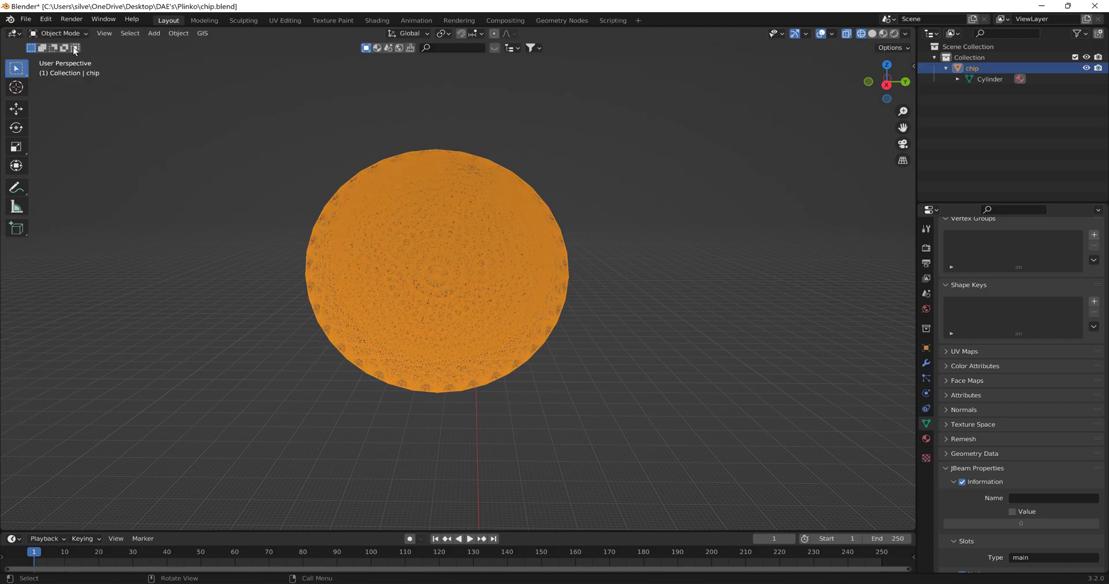
# - Export the triangulated chip object in the JBeam format
pyautogui.click(25, 18)
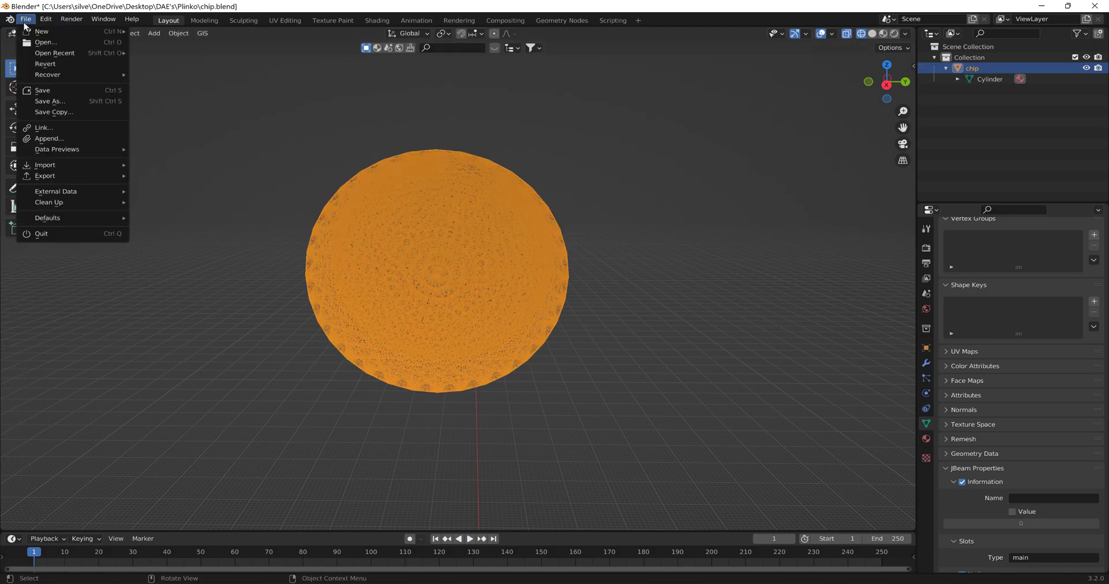
pyautogui.moveTo(78, 168)
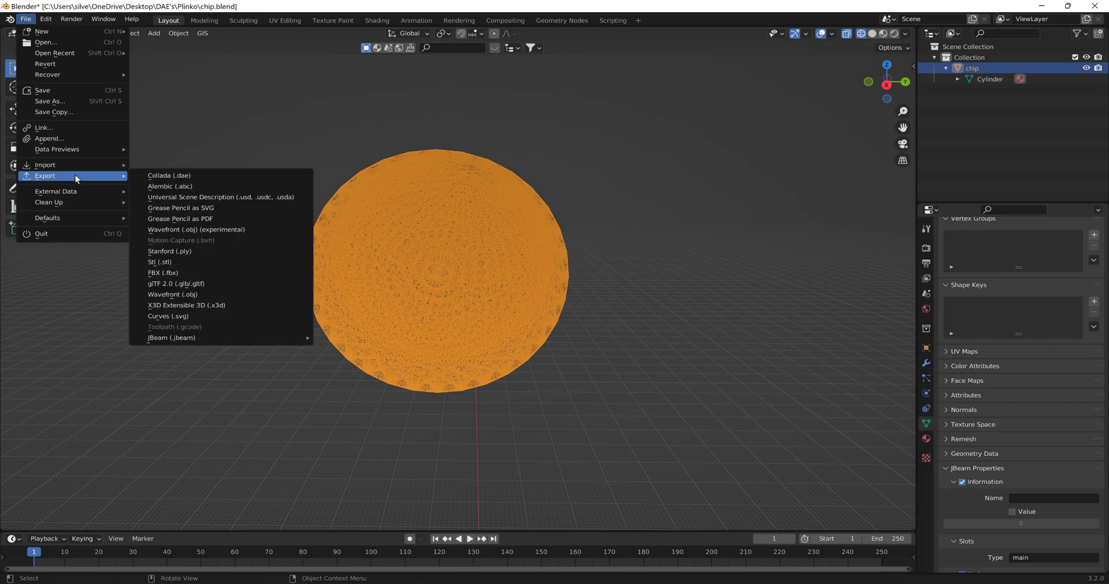
pyautogui.moveTo(234, 336)
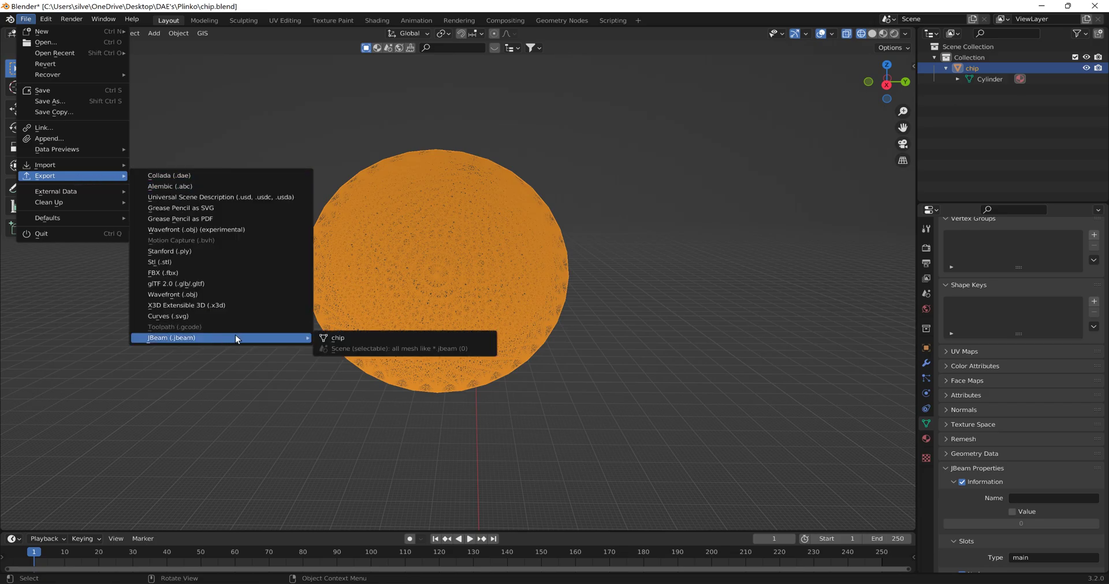
pyautogui.click(334, 338)
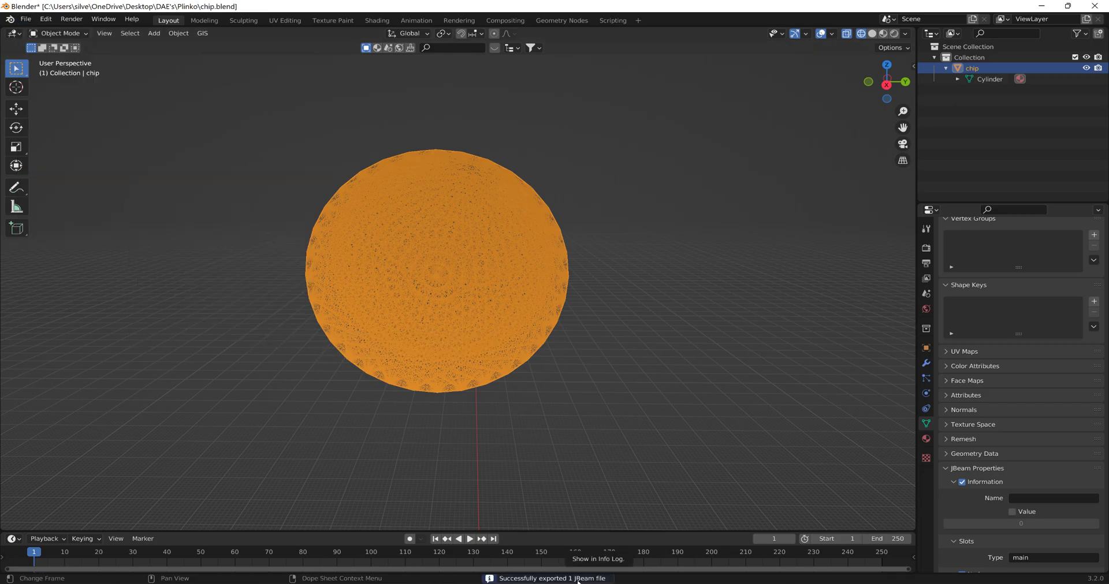
# - Copy the scene's JBeam export path and open the jbeam_exported folder in File Explorer
pyautogui.click(926, 293)
pyautogui.click(1093, 363)
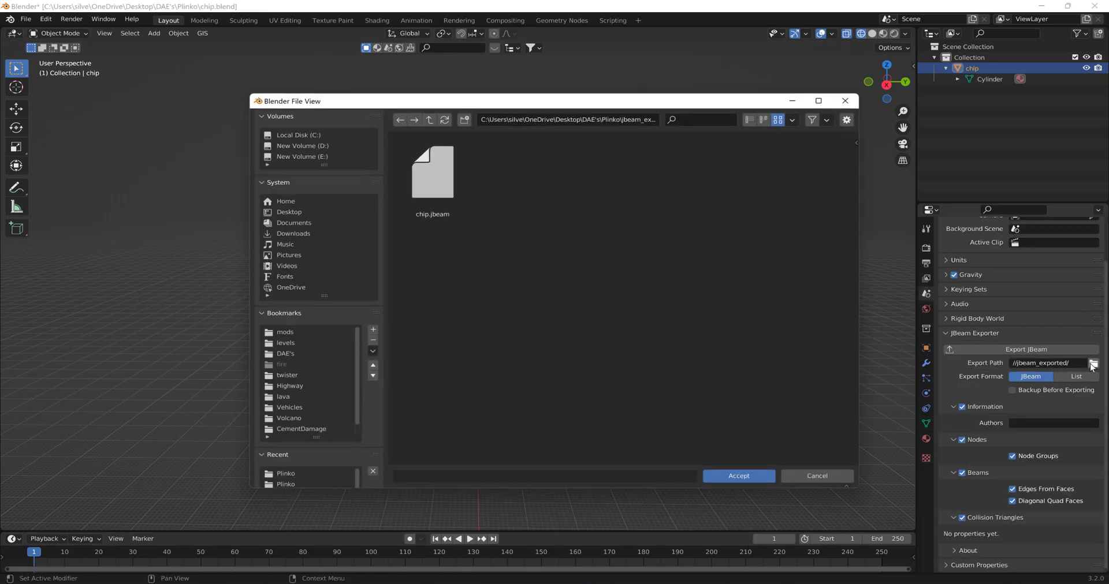
pyautogui.click(641, 119)
pyautogui.hotkey('ctrl', 'c')
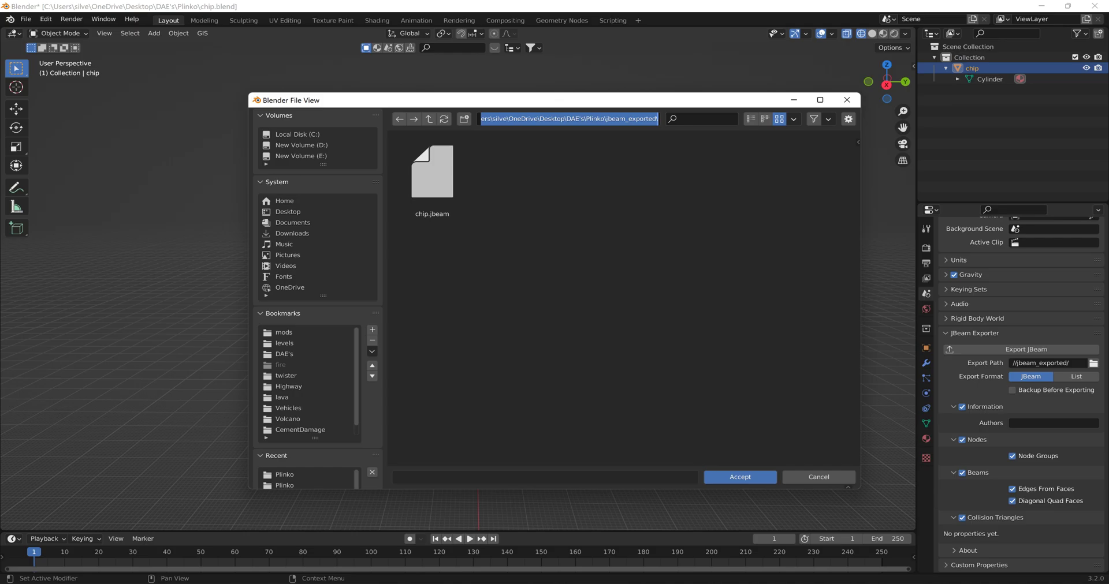
pyautogui.click(427, 572)
pyautogui.hotkey('alt', 'd')
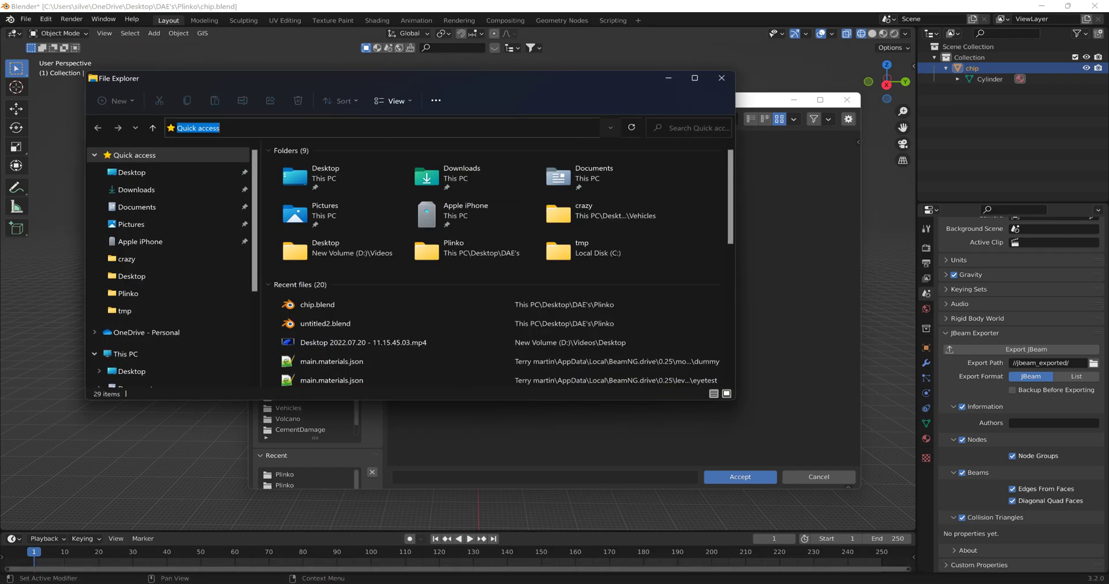
pyautogui.hotkey('ctrl', 'v')
pyautogui.press('Return')
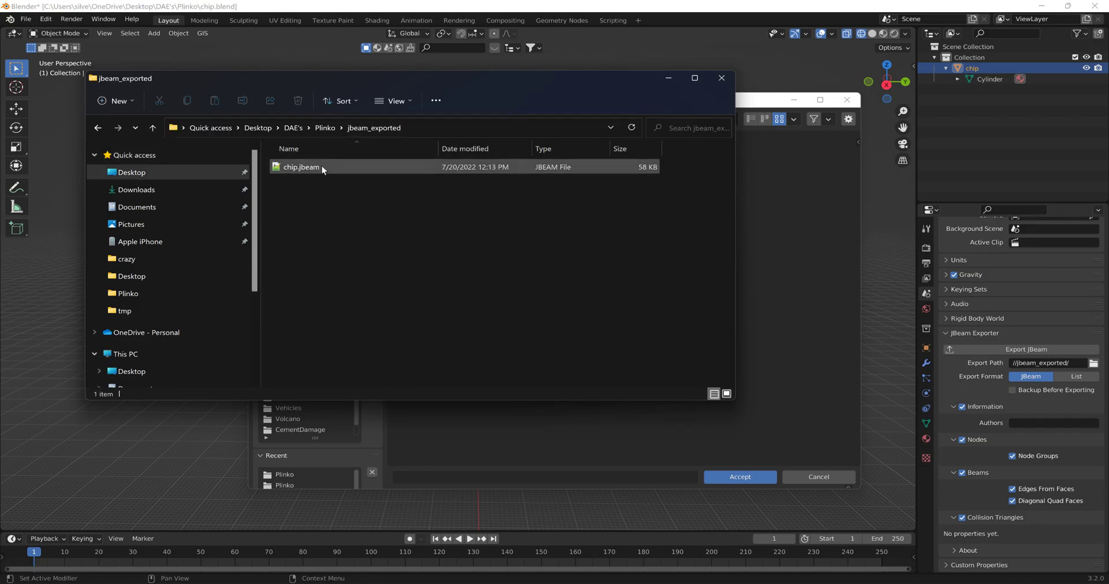
# - Open chip.jbeam in Notepad++, minimize Blender, and move the editor window clear of the desktop shortcuts
pyautogui.doubleClick(321, 166)
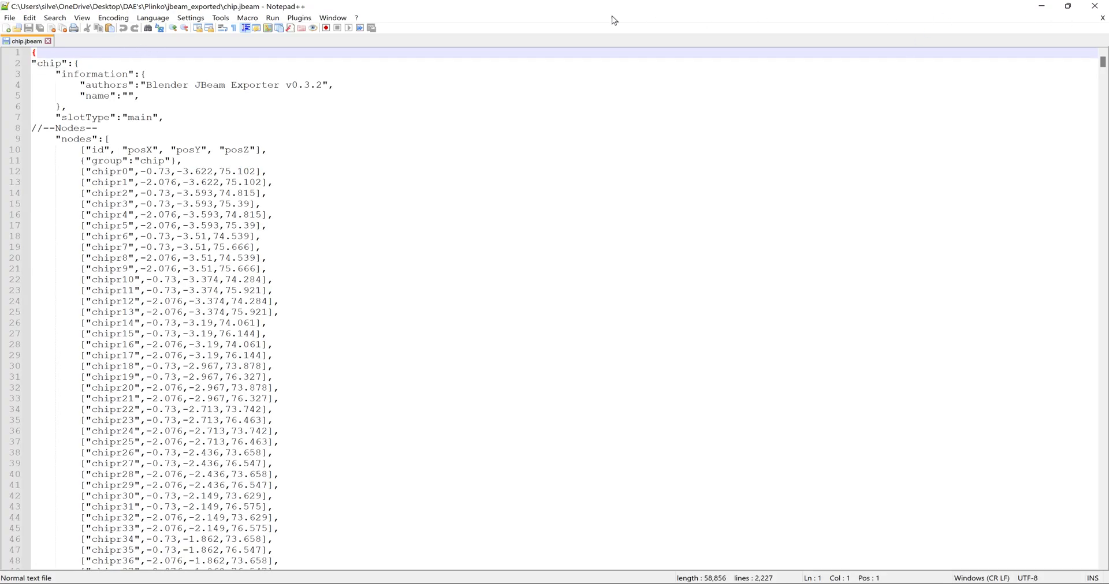
pyautogui.moveTo(362, 11); pyautogui.dragTo(439, 195)
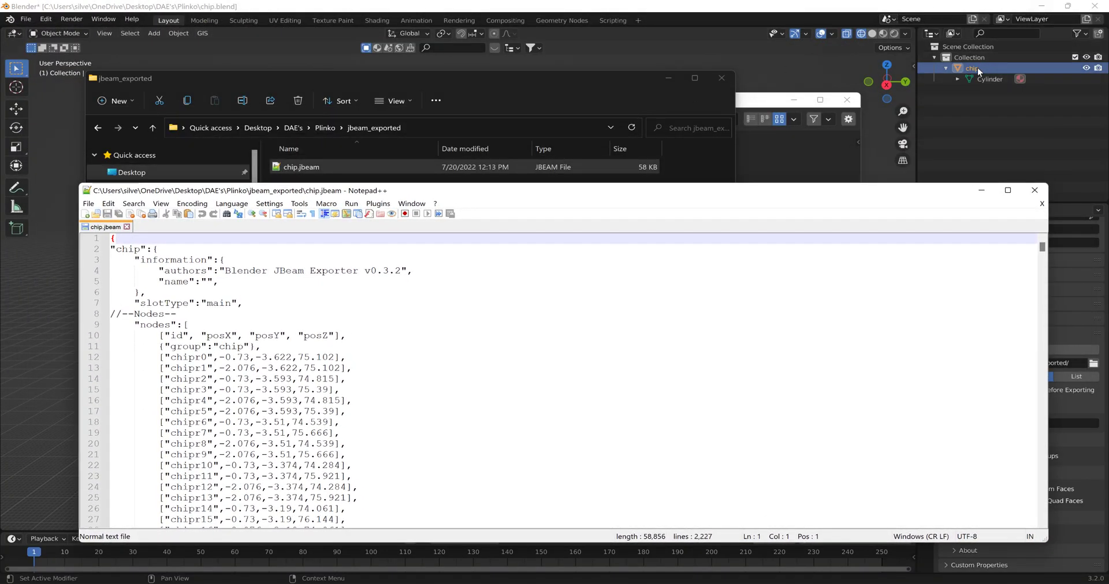
pyautogui.click(1041, 6)
pyautogui.click(614, 85)
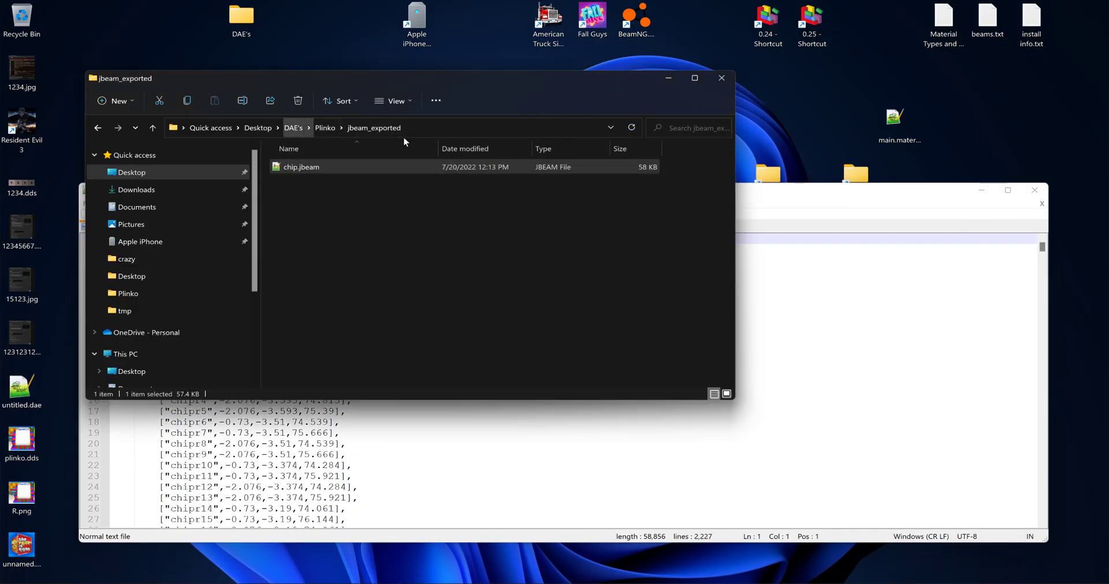
pyautogui.moveTo(805, 196); pyautogui.dragTo(936, 272)
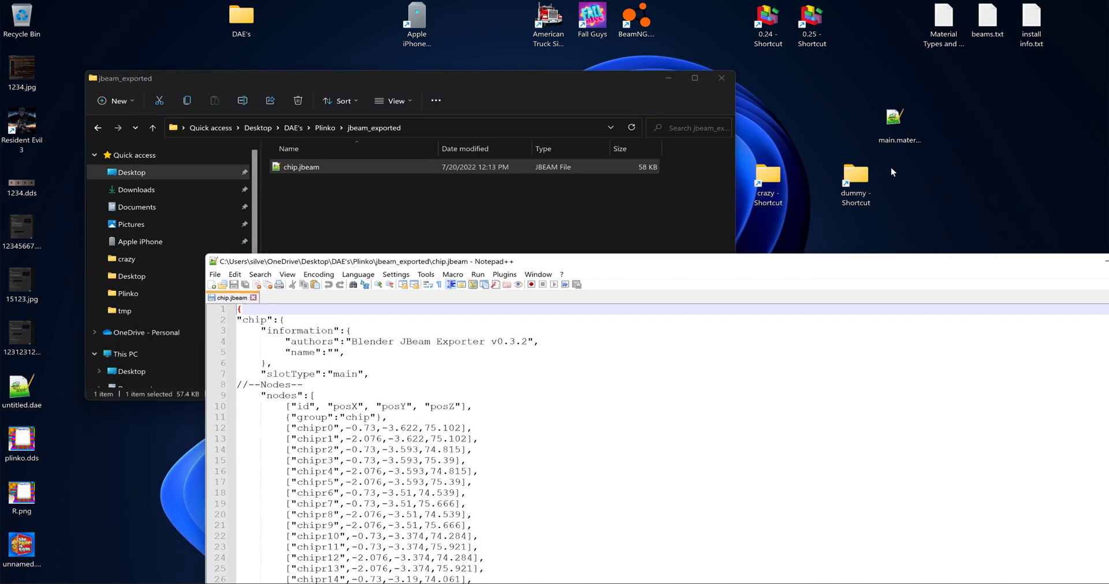
# - In the unpacked mods folder of BeamNG.drive 0.25, rename the "crazy" folder to "chip"
pyautogui.doubleClick(811, 23)
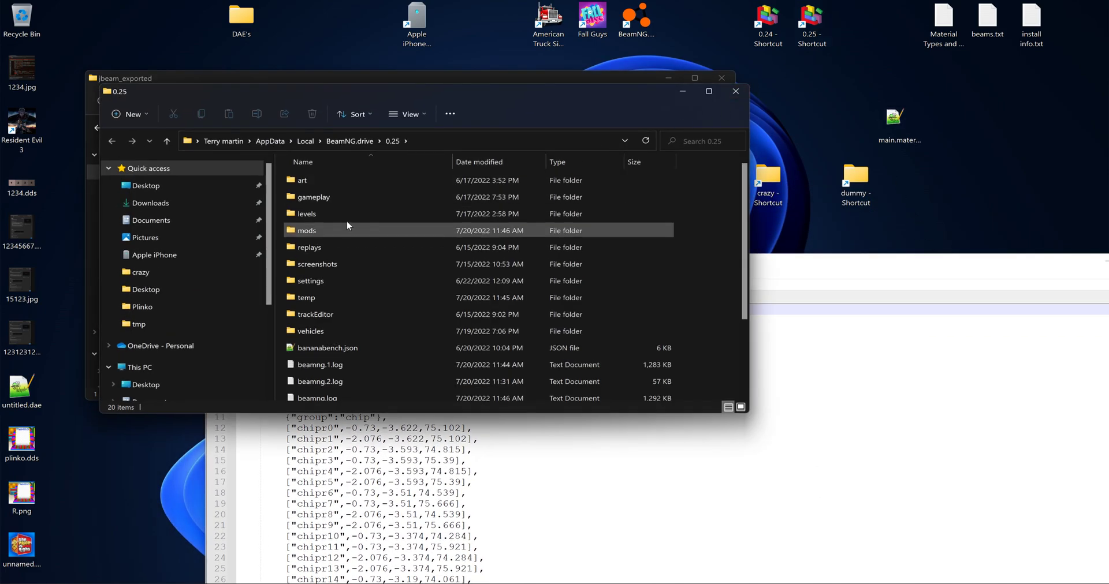
pyautogui.doubleClick(316, 229)
pyautogui.doubleClick(319, 197)
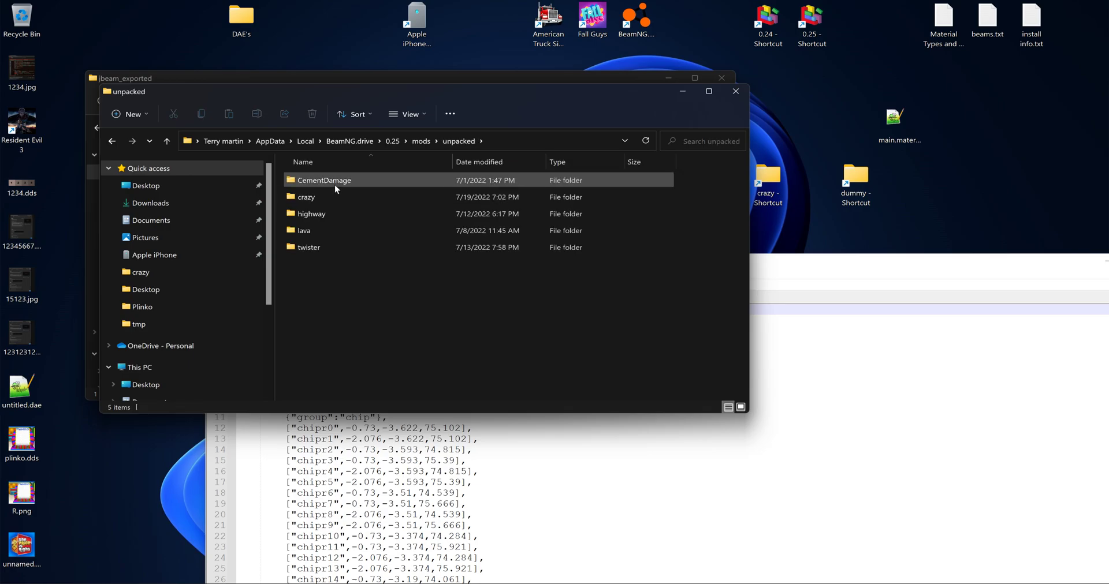
pyautogui.click(320, 199)
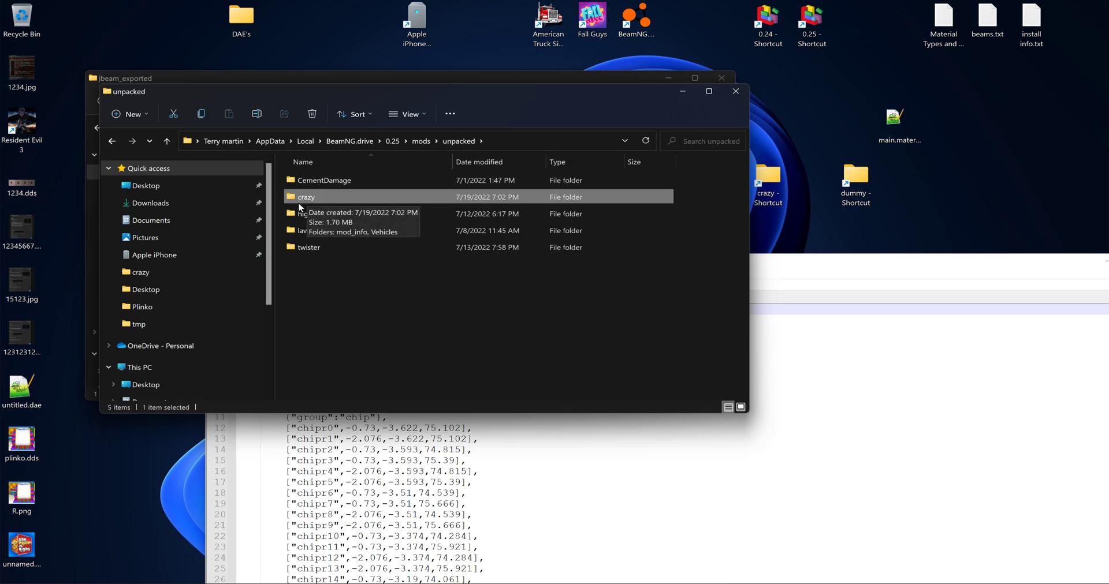
pyautogui.rightClick(307, 197)
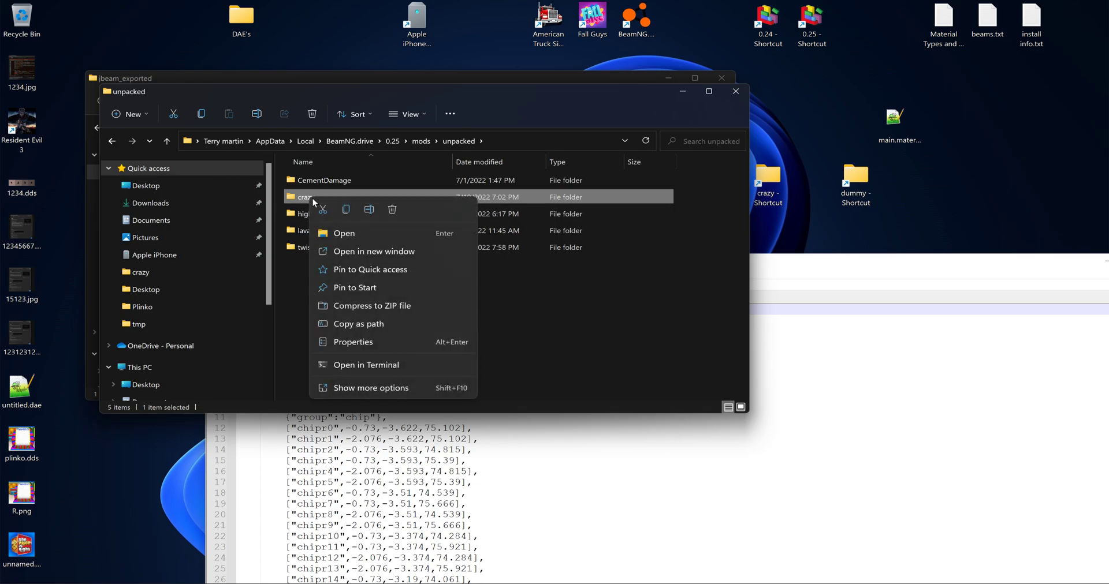
pyautogui.click(371, 209)
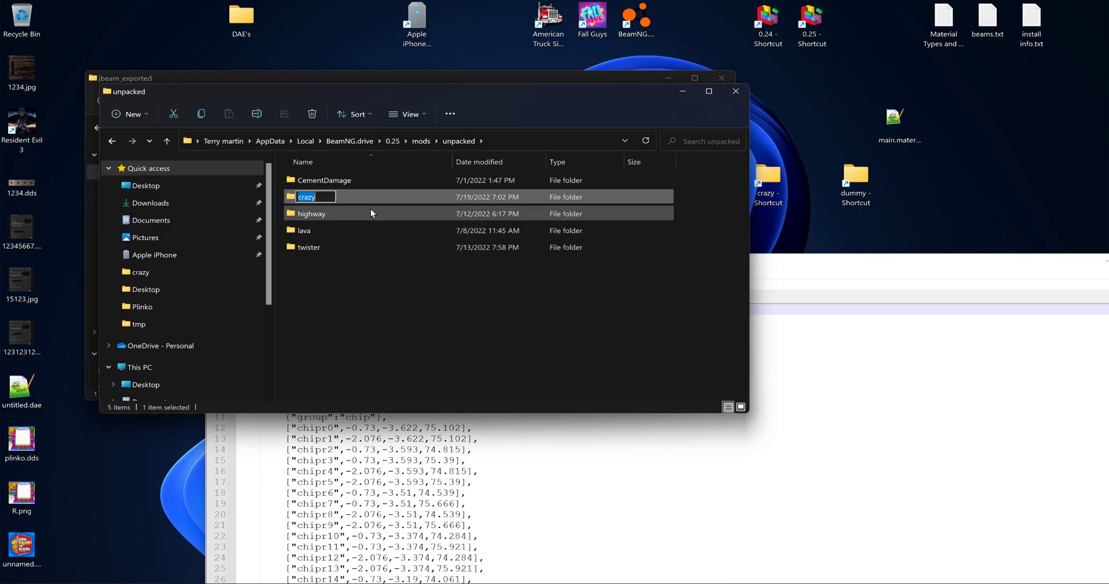
pyautogui.write('chip')
pyautogui.press('Return')
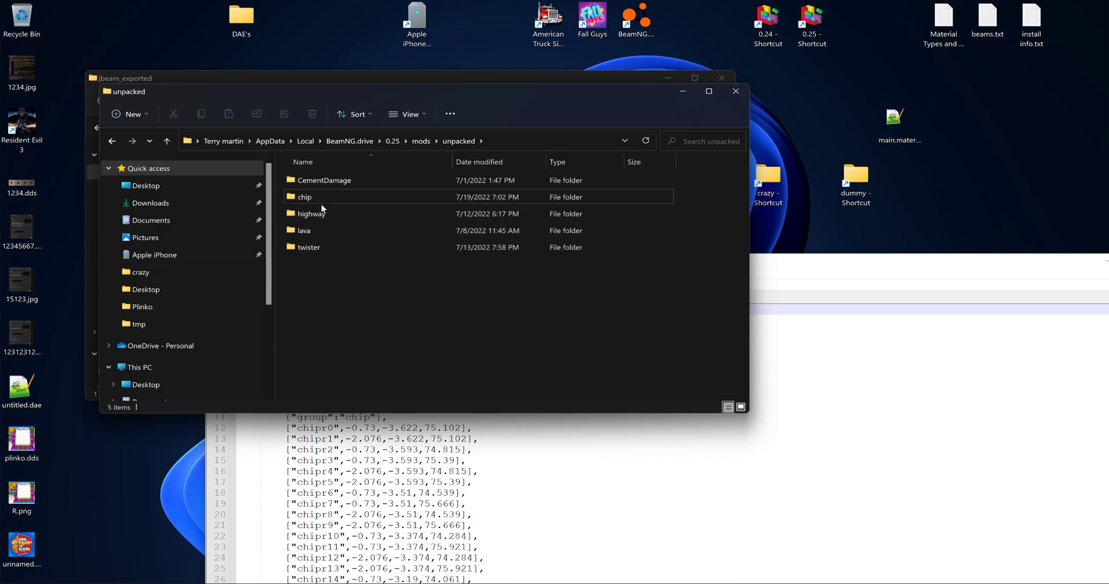
# - Set the name to "chip" in the chip mod's mod_info info.json using Notepad++, and save the file
pyautogui.doubleClick(316, 196)
pyautogui.doubleClick(317, 181)
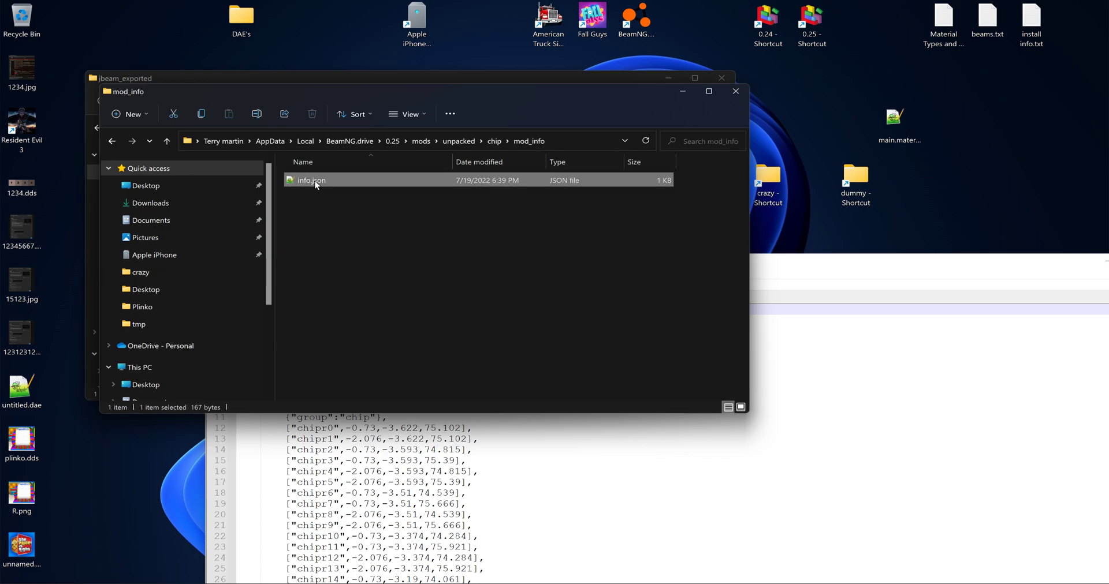
pyautogui.doubleClick(314, 181)
pyautogui.moveTo(245, 320); pyautogui.dragTo(353, 320)
pyautogui.click(337, 320)
pyautogui.click(330, 331)
pyautogui.write('chip",')
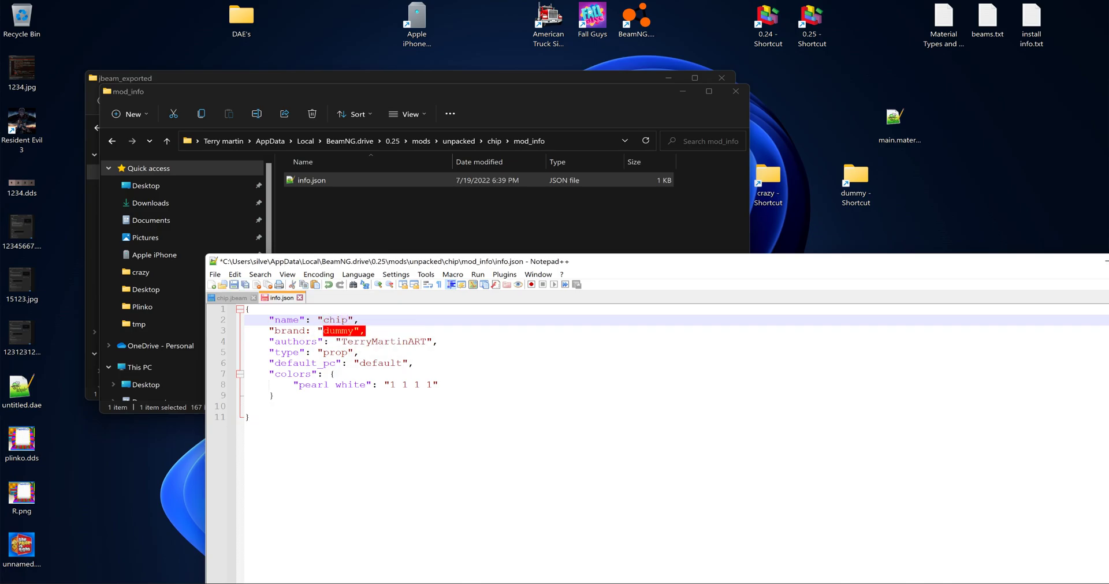
pyautogui.click(367, 331)
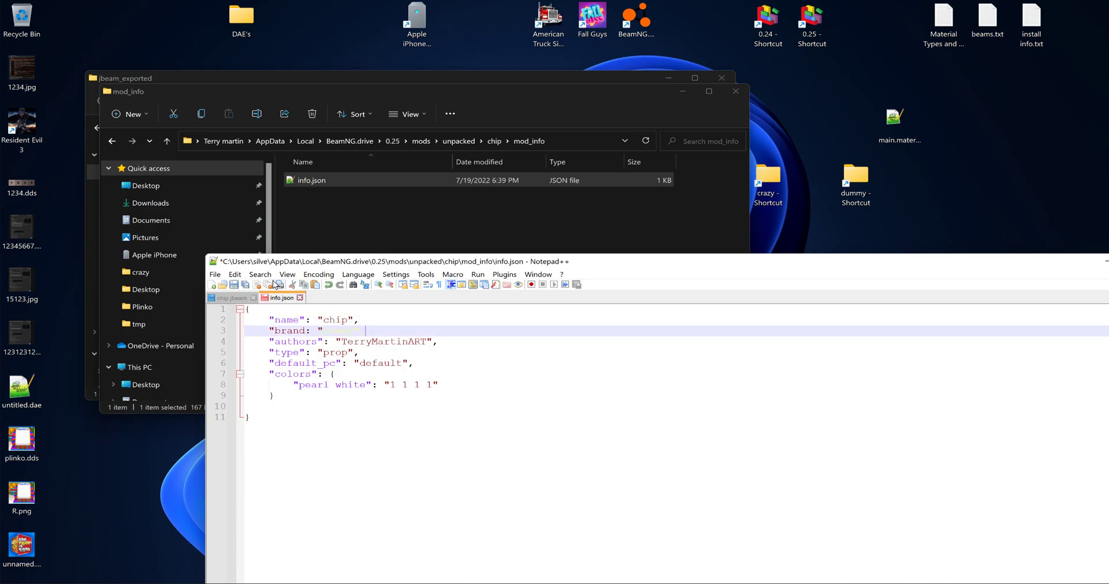
pyautogui.click(245, 285)
pyautogui.moveTo(1024, 263); pyautogui.dragTo(824, 249)
pyautogui.click(982, 249)
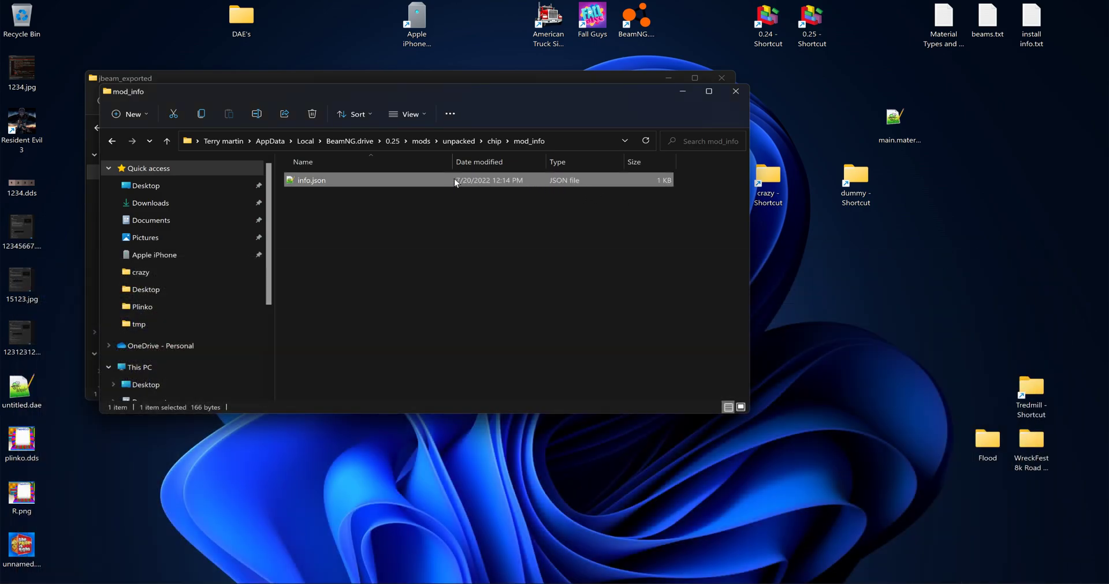
# - In the chip mod's Vehicles folder, rename the "crazy" folder to "chip"
pyautogui.click(488, 140)
pyautogui.doubleClick(312, 195)
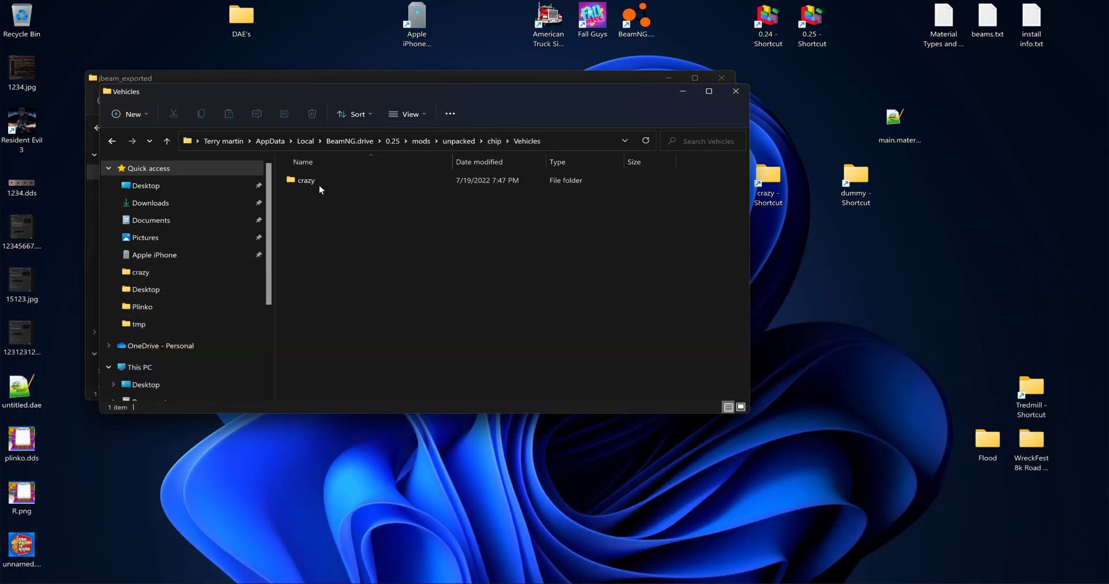
pyautogui.rightClick(316, 183)
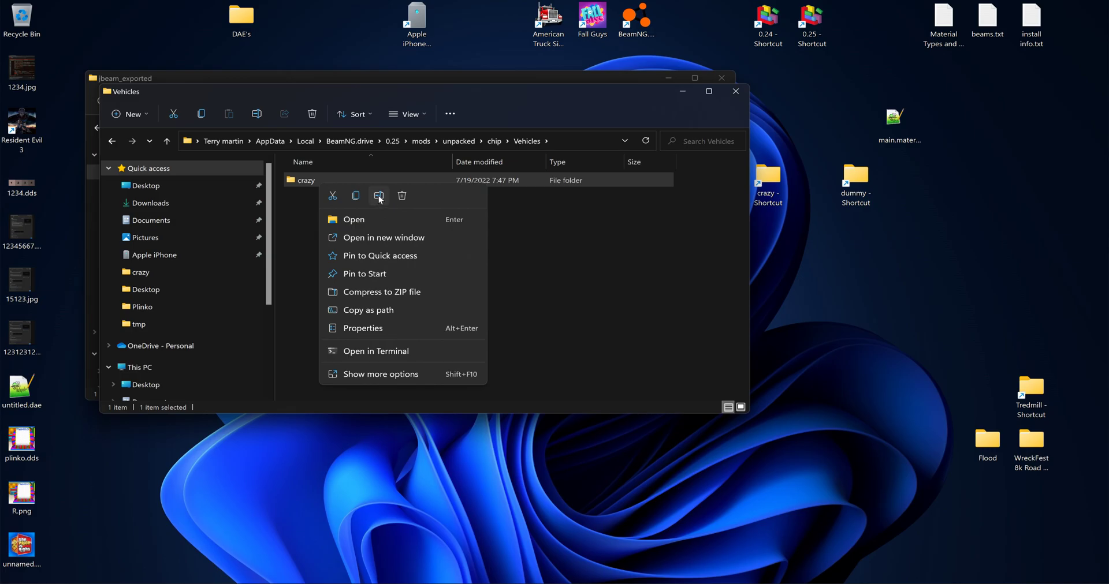
pyautogui.click(379, 197)
pyautogui.write('chip')
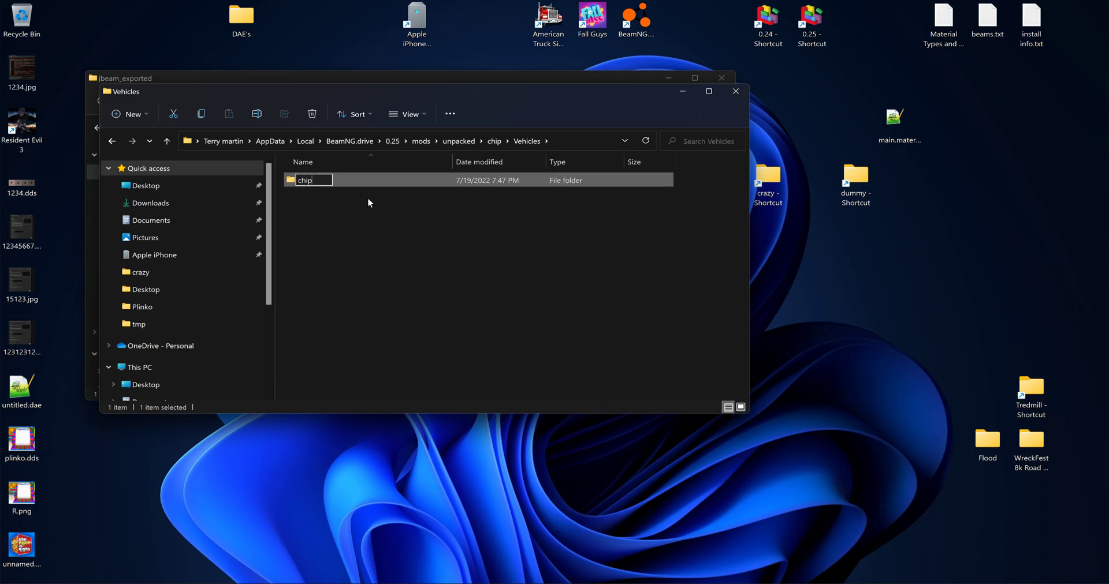
pyautogui.click(316, 204)
# - Delete crazy.blend, crazy.blend1 and crazy.dae from the Vehicles\chip folder
pyautogui.doubleClick(314, 178)
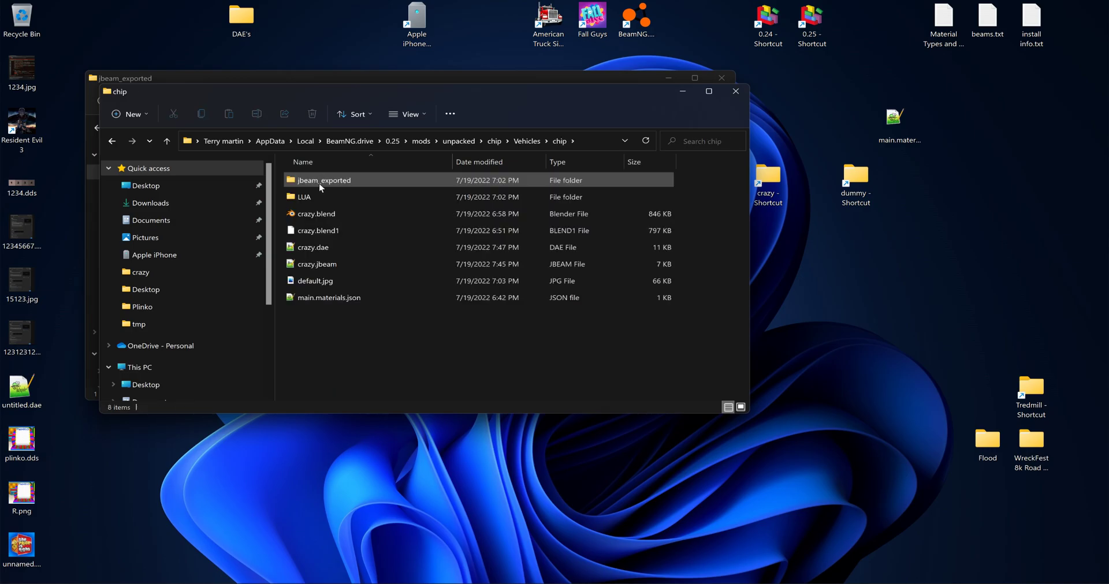
pyautogui.click(328, 215)
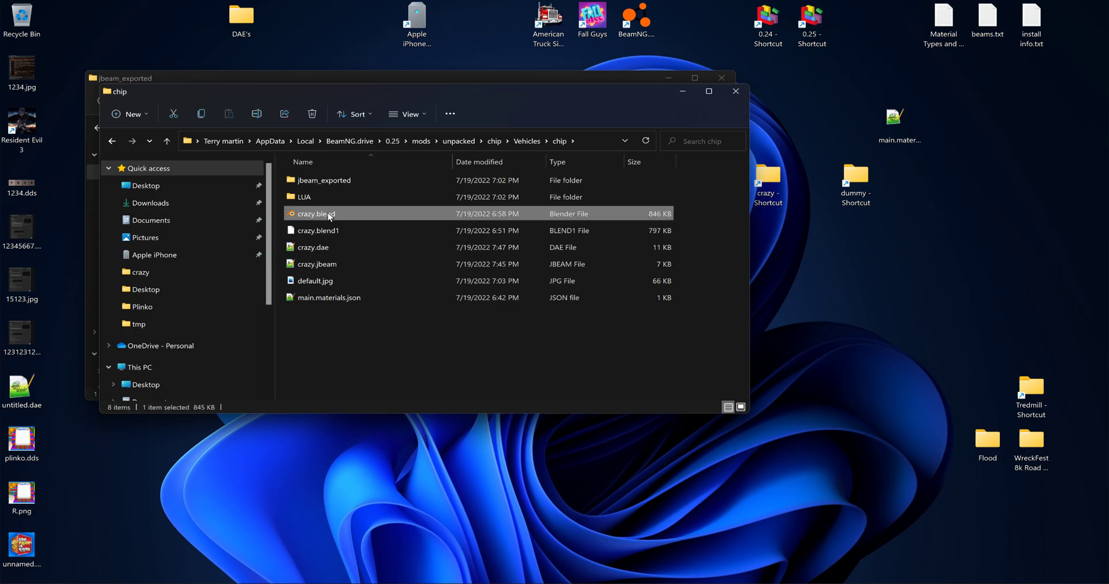
pyautogui.press('Delete')
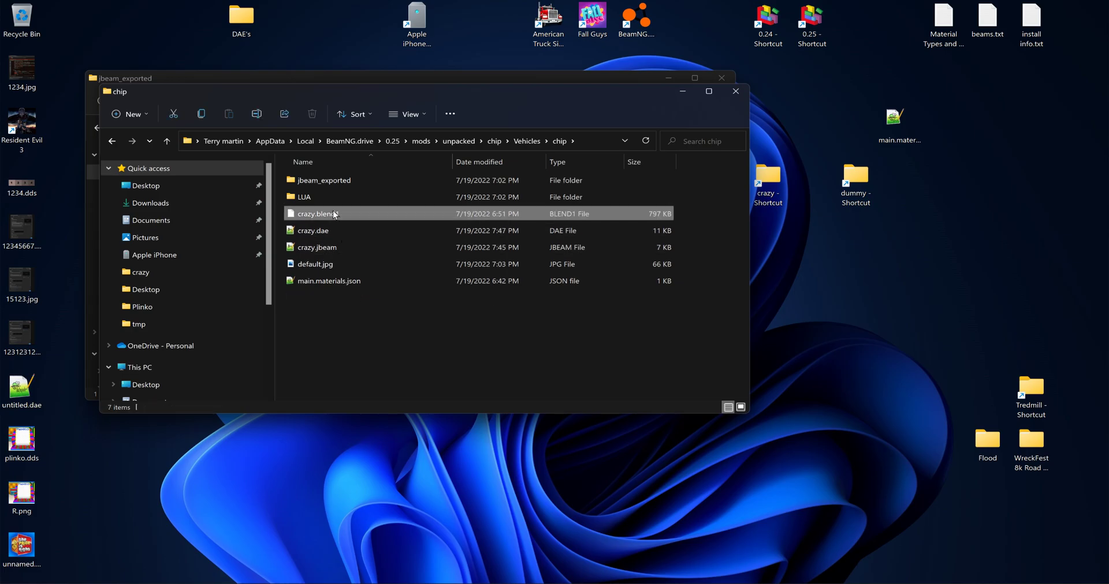
pyautogui.click(341, 218)
pyautogui.press('Delete')
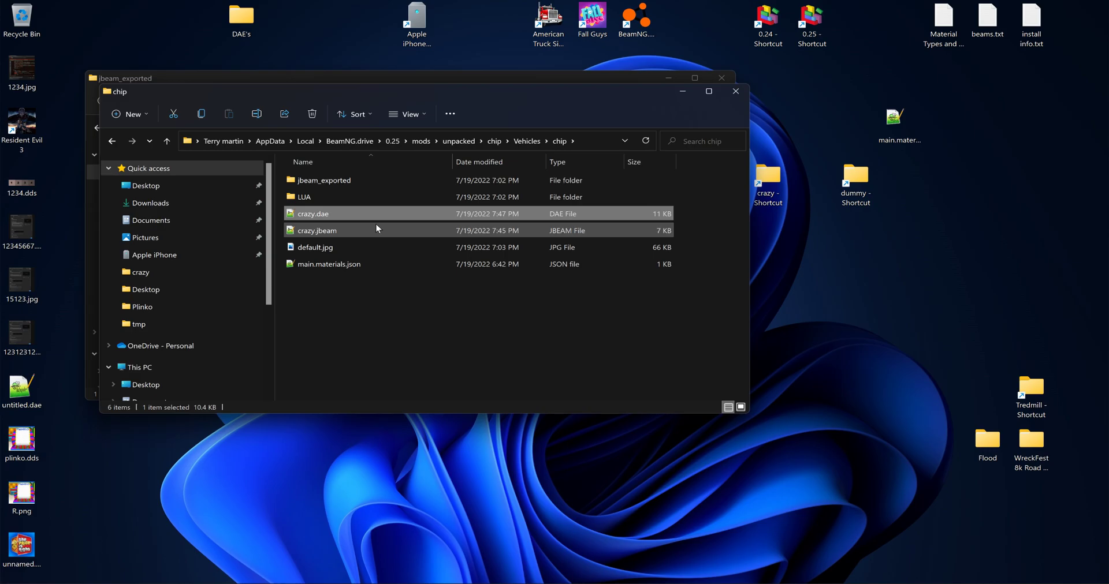
pyautogui.press('Delete')
pyautogui.rightClick(317, 212)
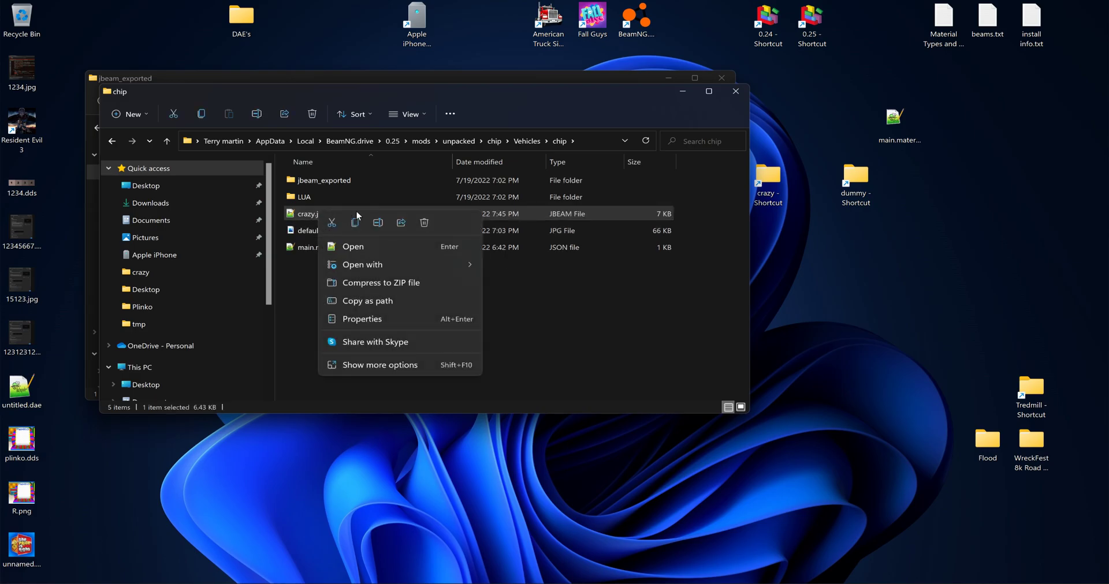
pyautogui.click(398, 223)
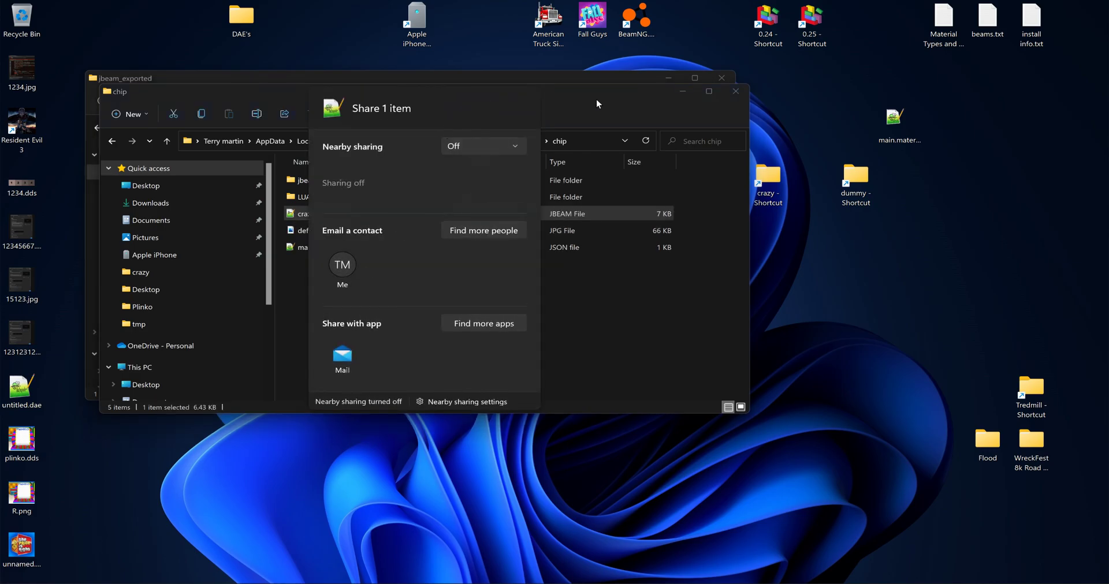
pyautogui.click(592, 100)
# - Rename crazy.jbeam in the Vehicles\chip folder to chip.jbeam
pyautogui.rightClick(334, 213)
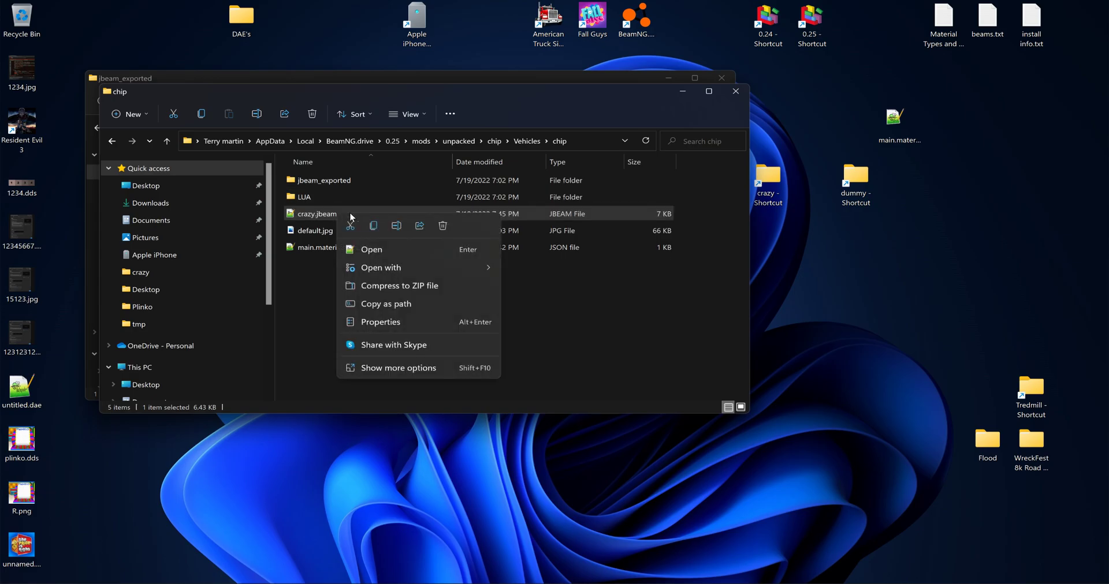
pyautogui.click(397, 226)
pyautogui.write('chip.jbeam')
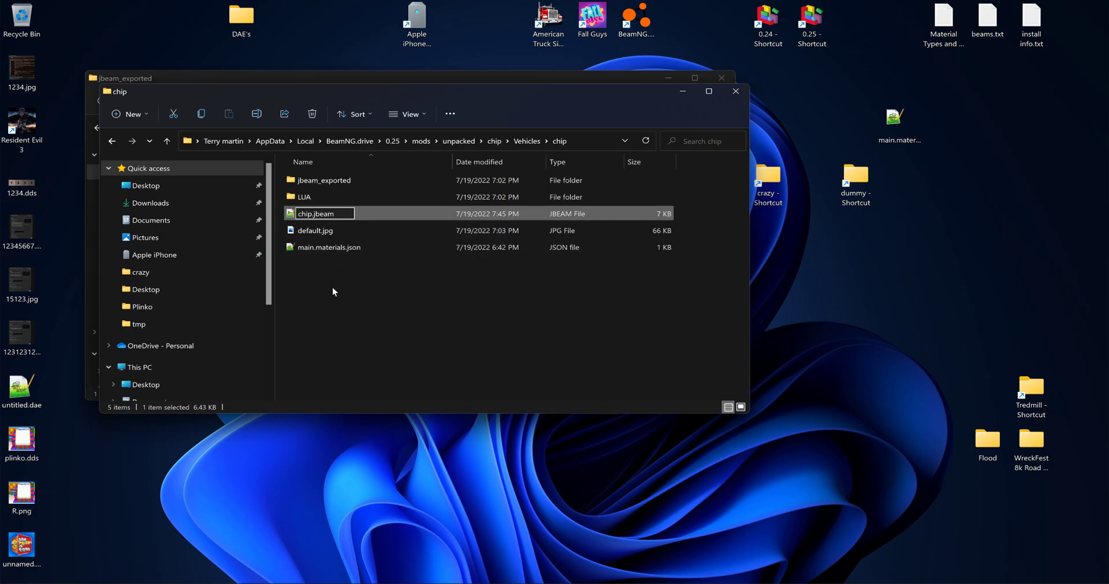
pyautogui.click(321, 247)
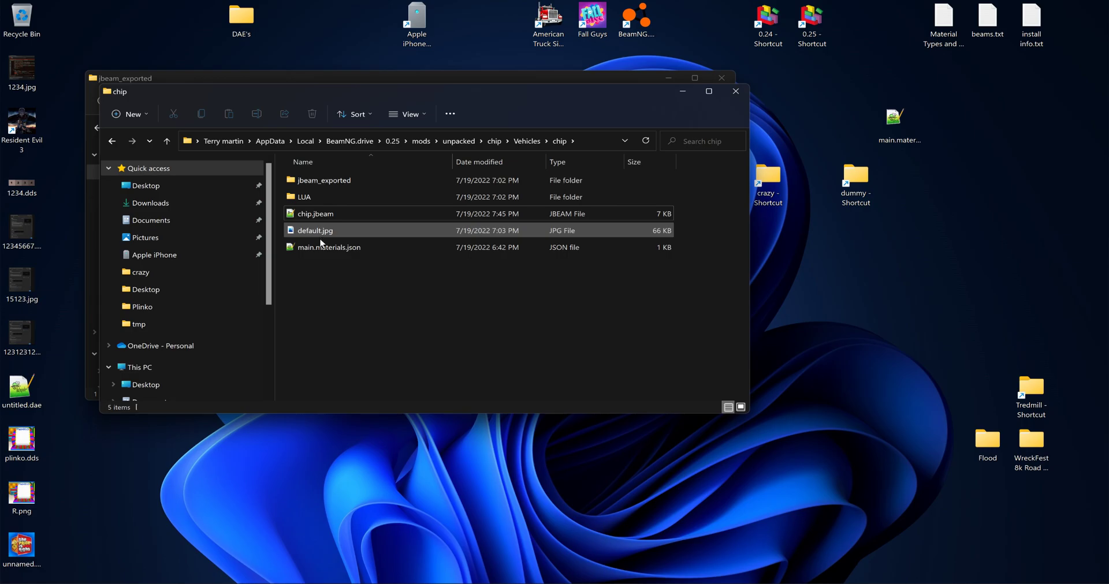
# - In main.materials.json, change the material key, name and mapTo values to "chip", and save the file
pyautogui.doubleClick(321, 247)
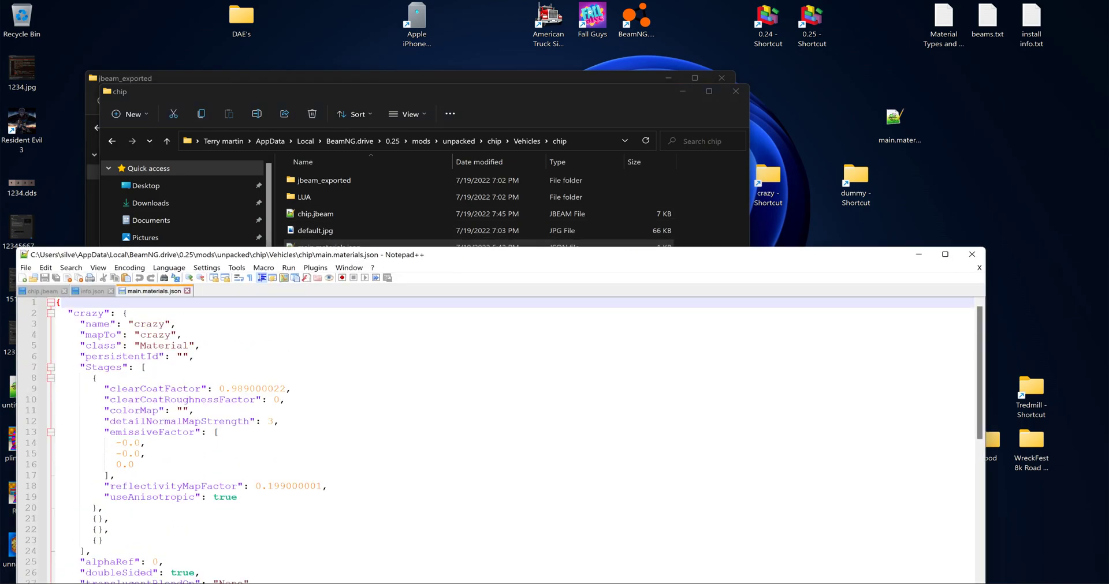
pyautogui.moveTo(80, 314); pyautogui.dragTo(98, 314)
pyautogui.write('hip')
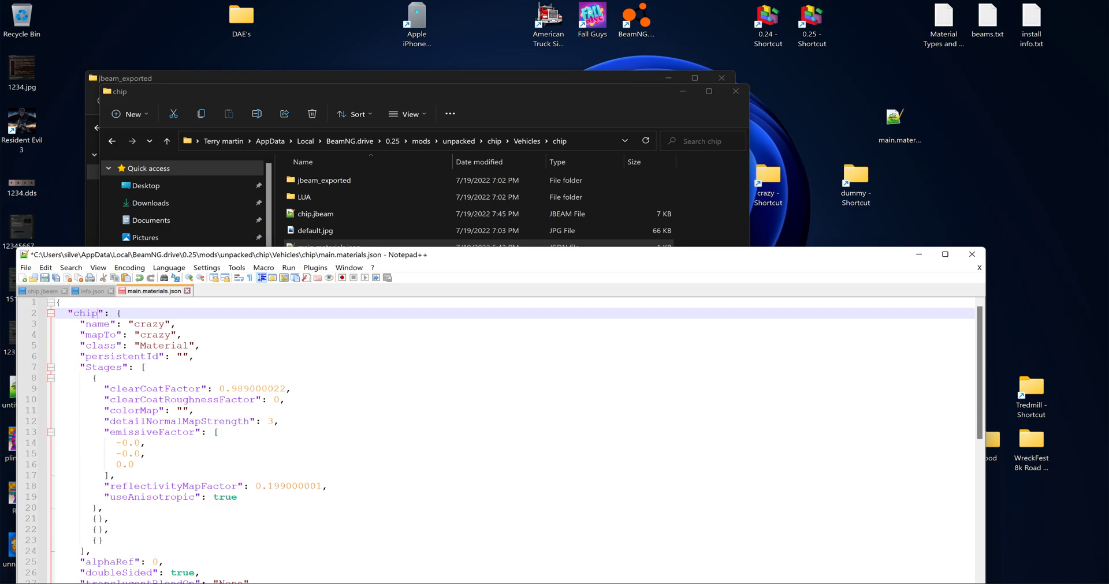
pyautogui.moveTo(134, 324); pyautogui.dragTo(146, 325)
pyautogui.write('c')
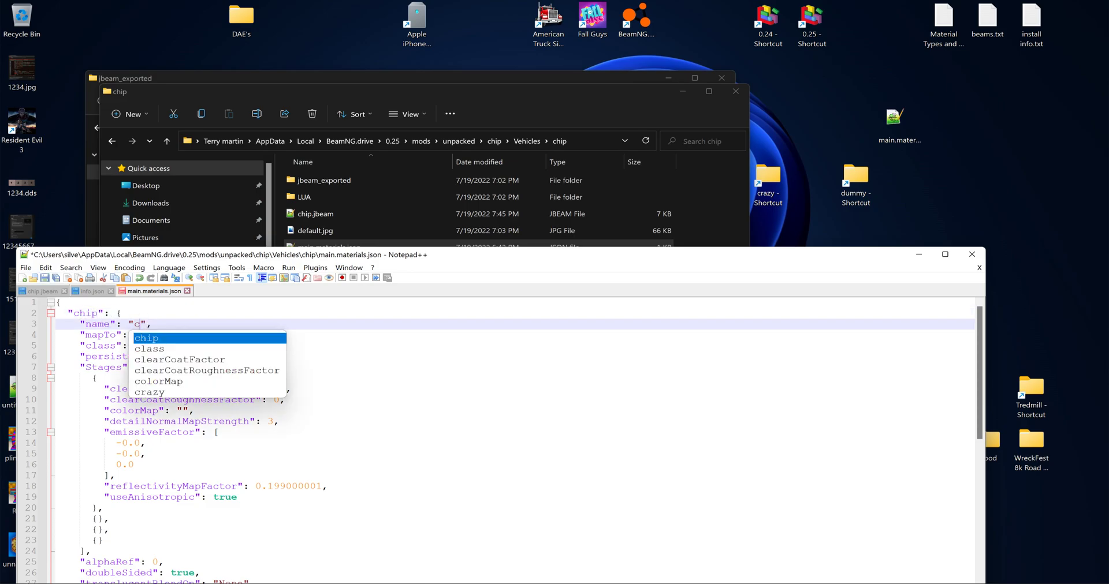
pyautogui.press('Return')
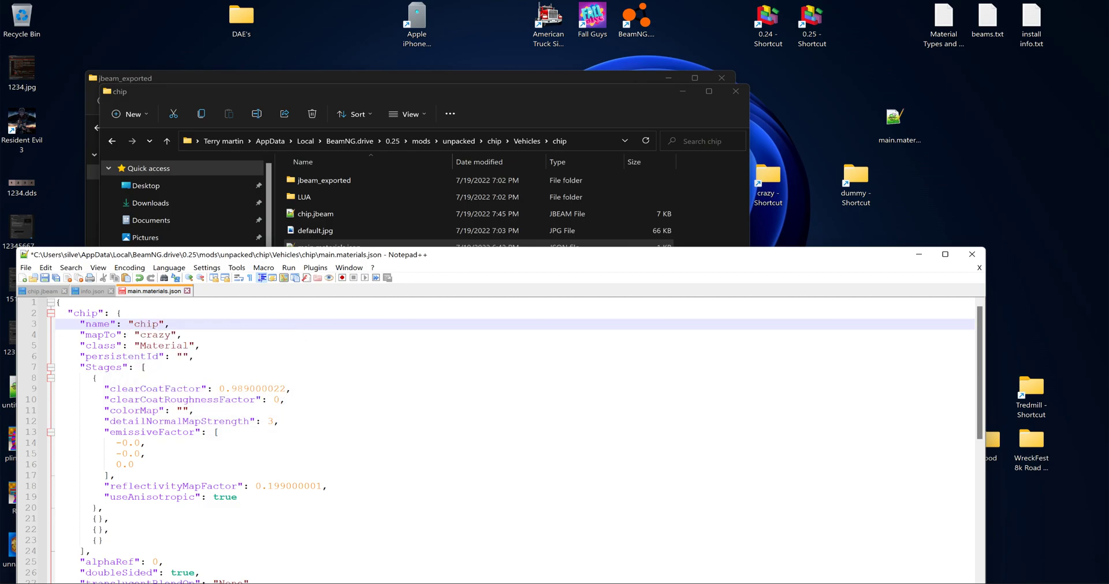
pyautogui.doubleClick(153, 335)
pyautogui.write('c')
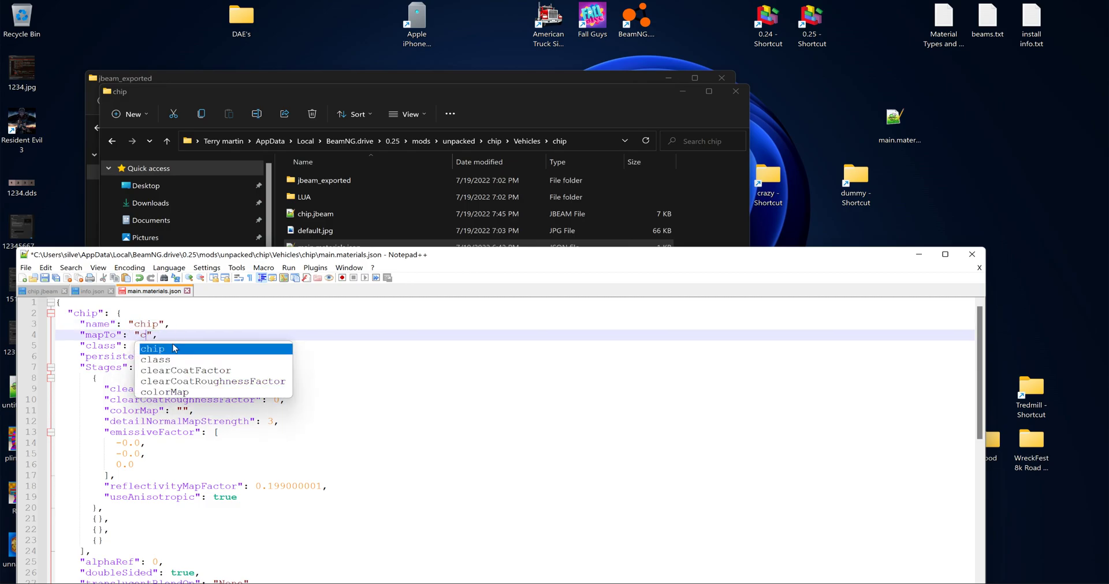
pyautogui.press('Return')
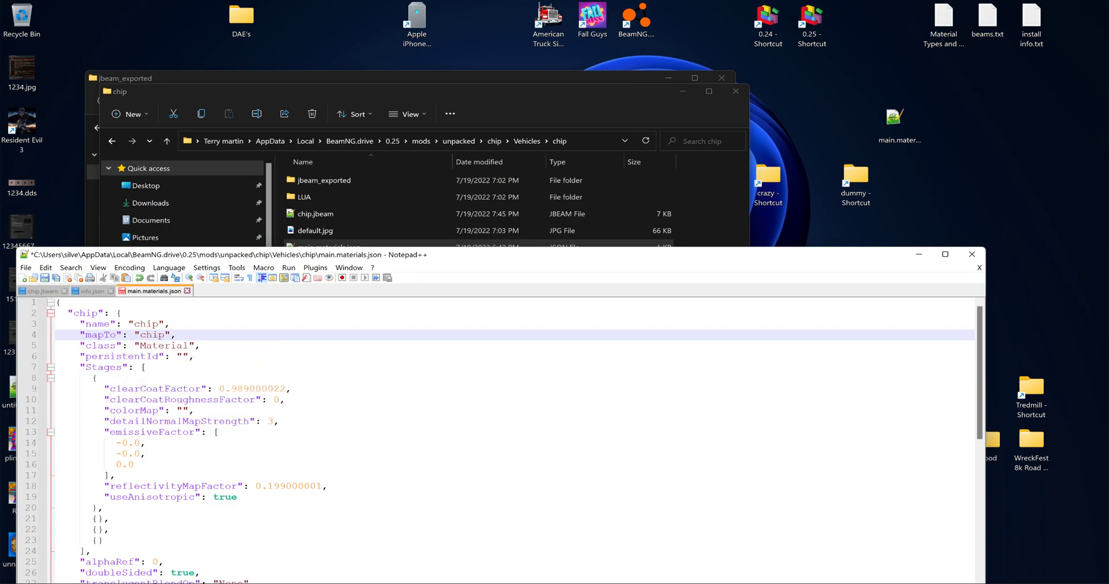
pyautogui.scroll(-3, 504, 437)
pyautogui.scroll(3, 504, 437)
pyautogui.click(55, 278)
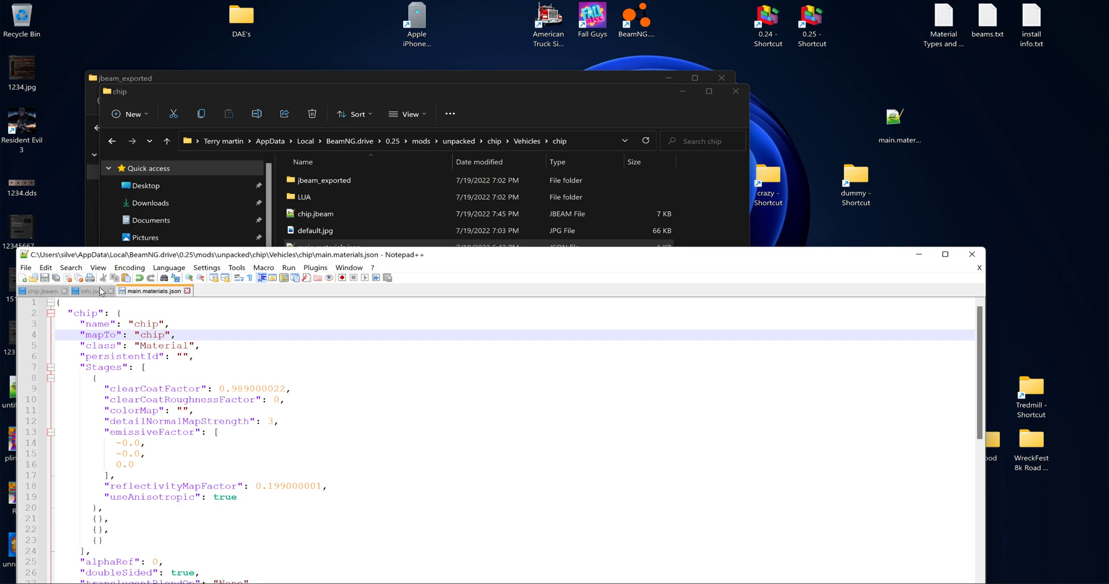
# - Switch to Blender and check the material name assigned to the chip object
pyautogui.hotkey('alt', 'Tab')
pyautogui.hotkey('alt', 'Tab')
pyautogui.hotkey('alt', 'Tab')
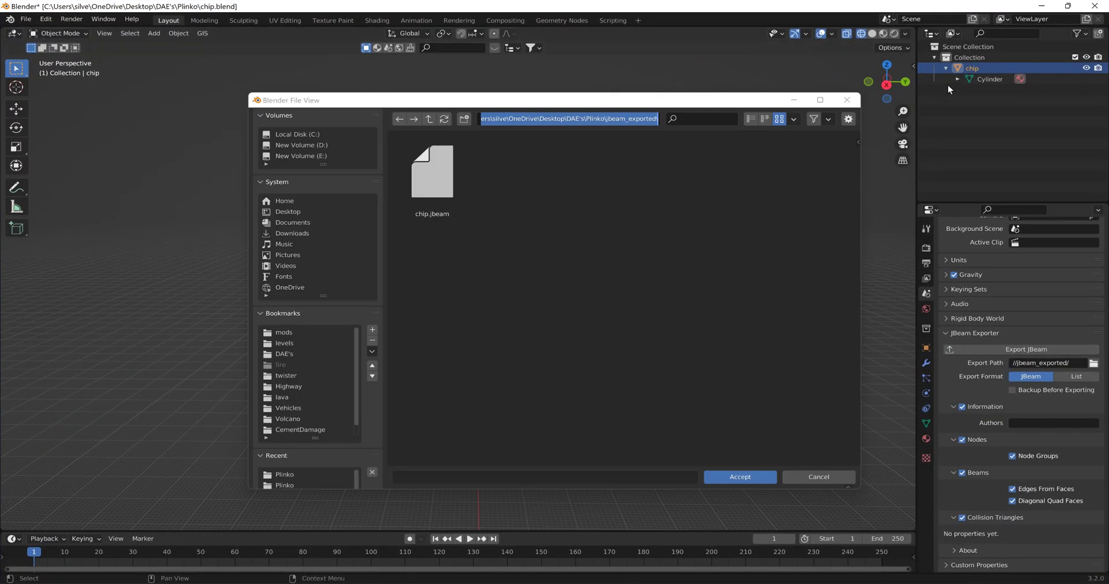
pyautogui.click(957, 79)
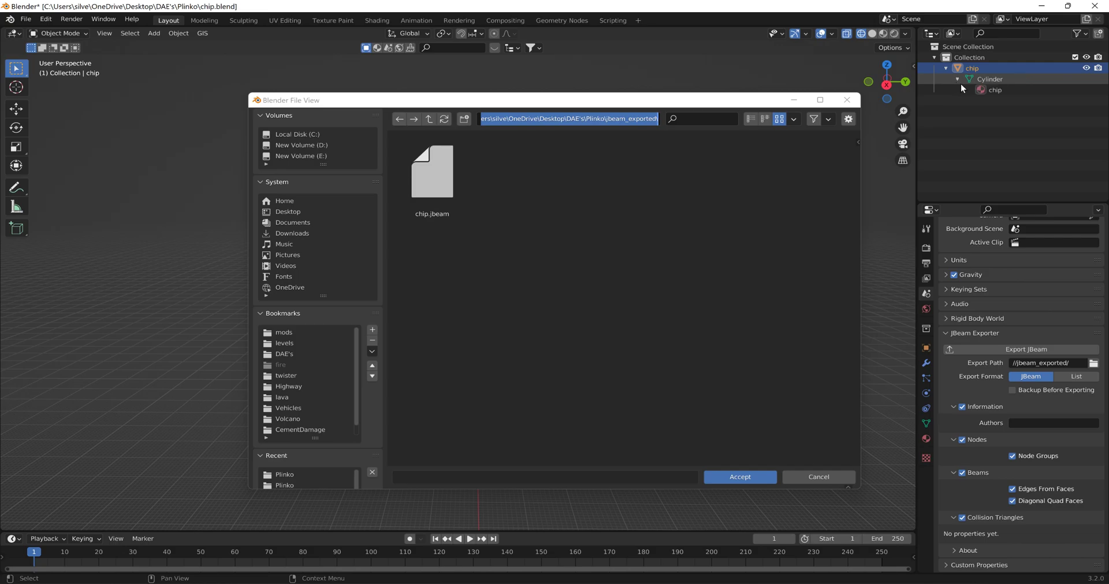
pyautogui.click(990, 90)
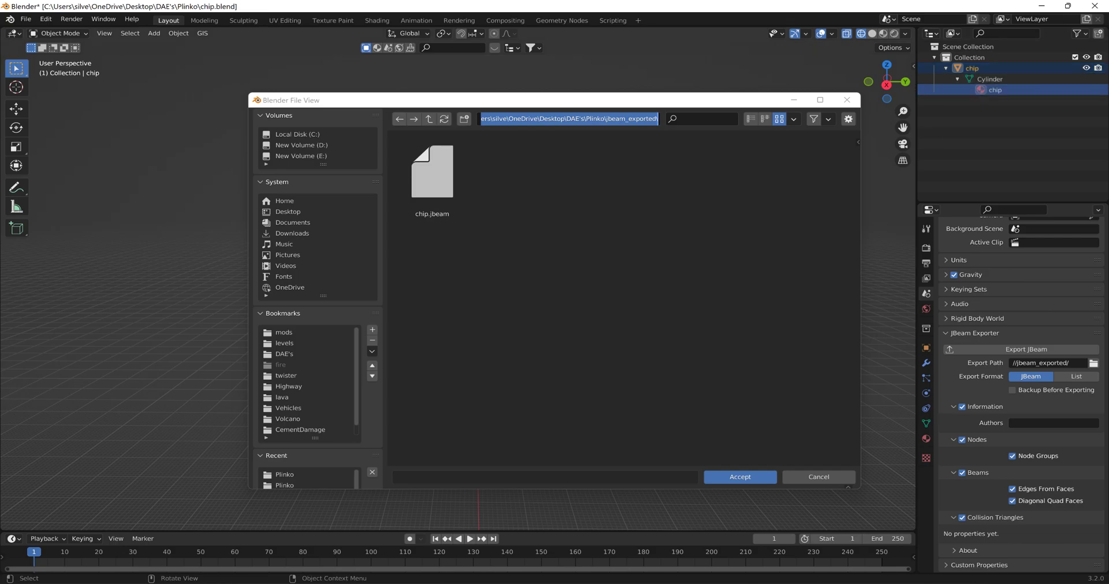
pyautogui.hotkey('alt', 'Tab')
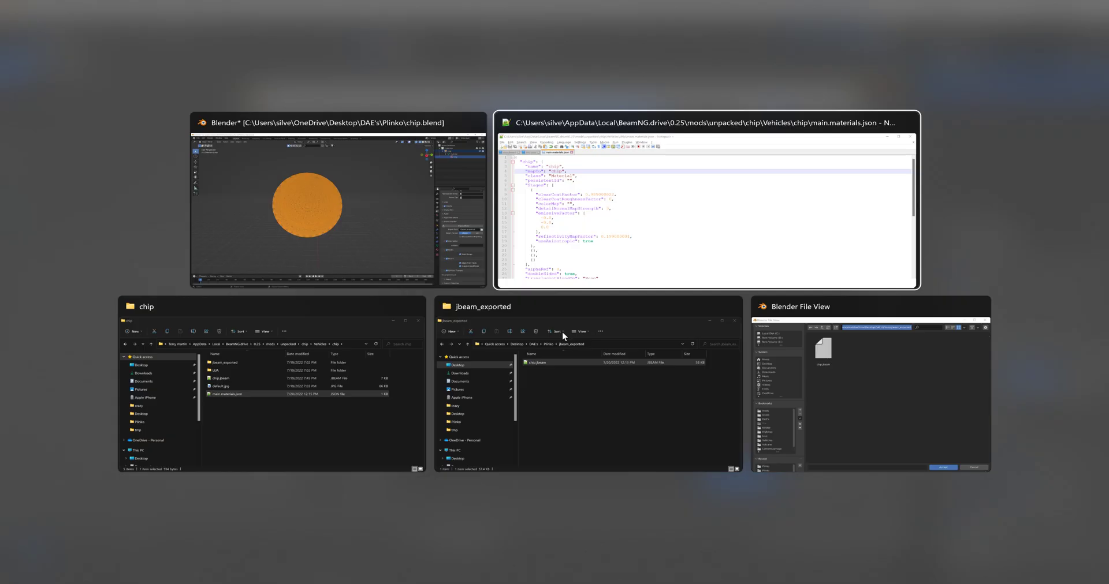
pyautogui.hotkey('alt', 'Tab')
pyautogui.hotkey('alt', 'Tab')
pyautogui.hotkey('alt', 'Tab')
pyautogui.hotkey('alt', 'Tab')
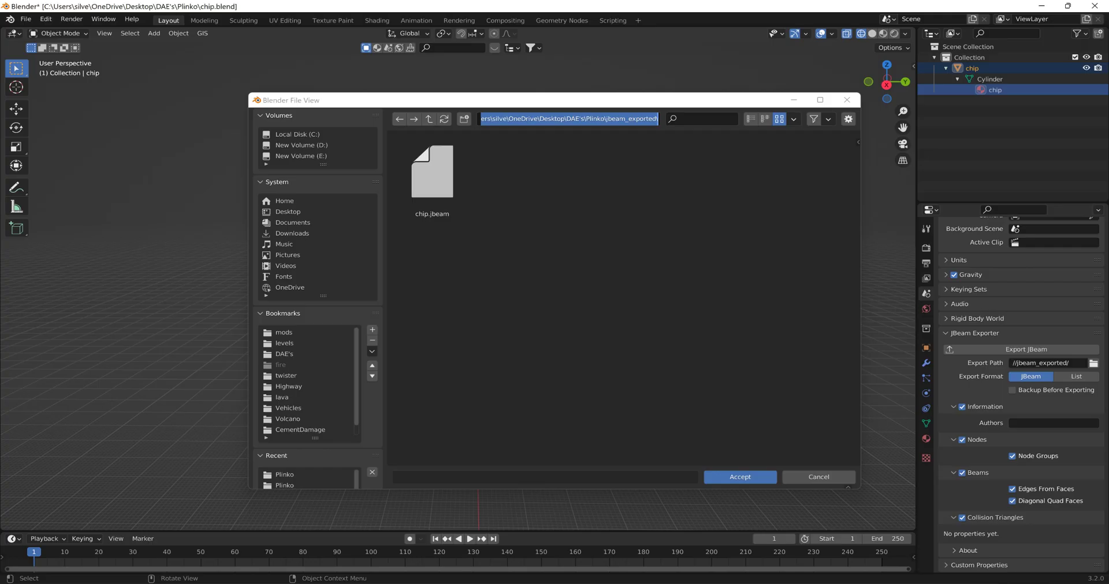
# - Dismiss the open file browser and export the chip as COLLADA file chip.dae to the mod's Vehicles\chip folder with Selection Only turned off
pyautogui.click(815, 480)
pyautogui.click(26, 19)
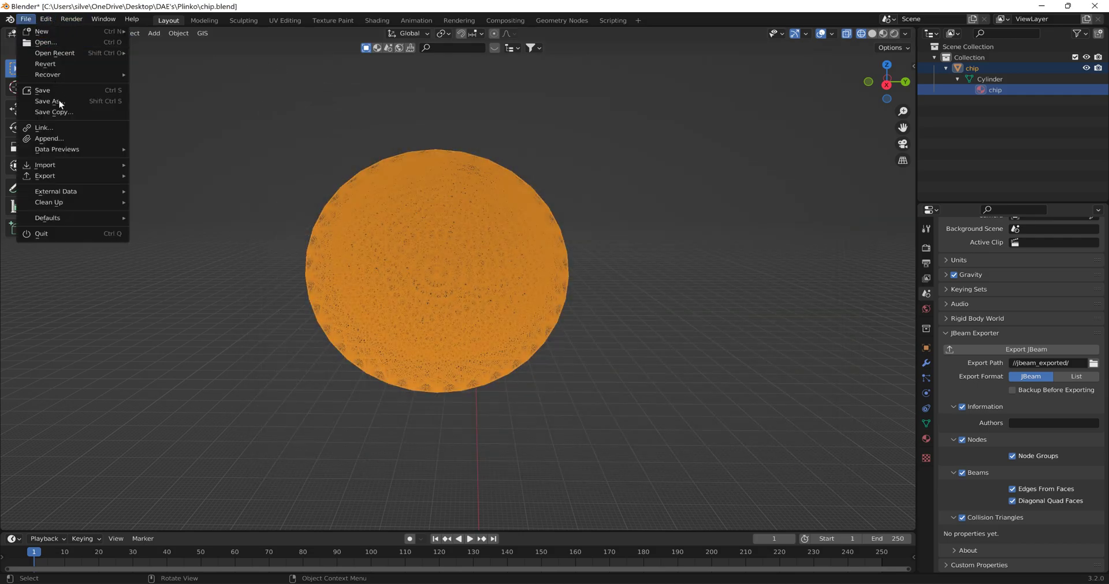
pyautogui.moveTo(64, 176)
pyautogui.click(198, 179)
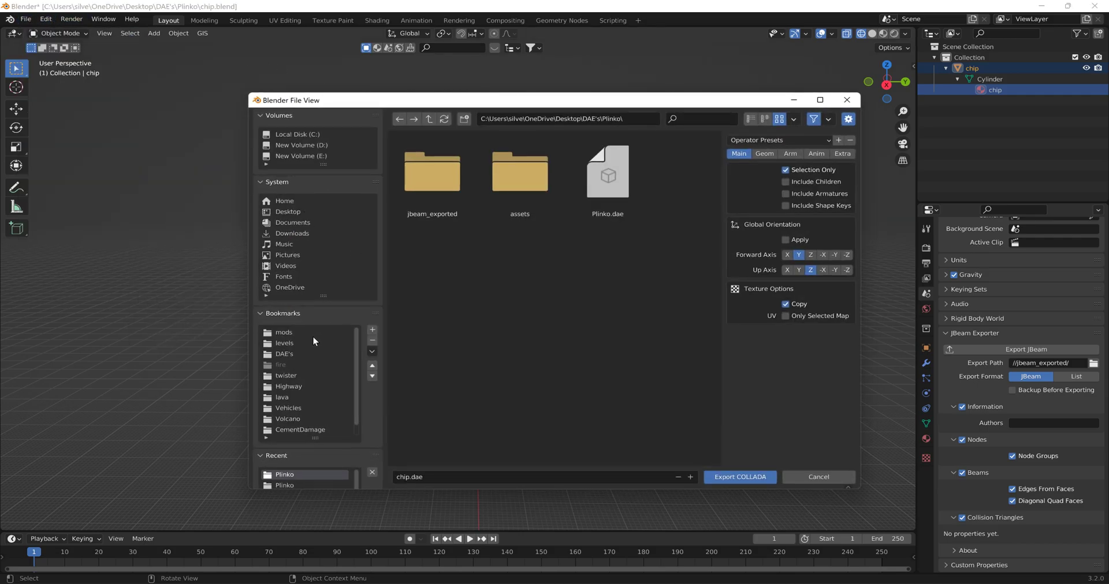
pyautogui.click(285, 334)
pyautogui.doubleClick(425, 182)
pyautogui.doubleClick(427, 181)
pyautogui.doubleClick(430, 184)
pyautogui.doubleClick(430, 184)
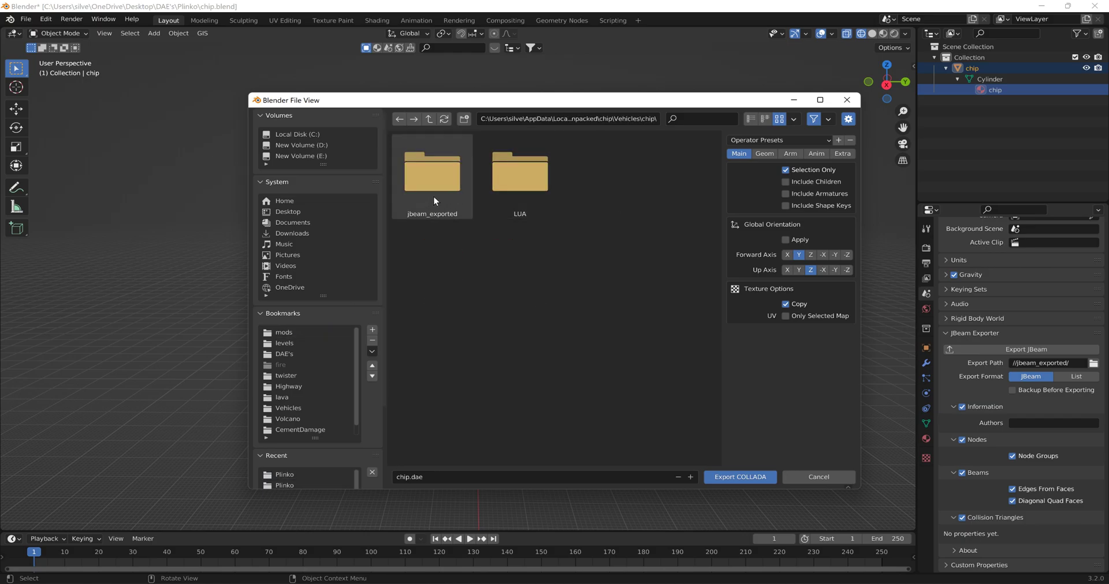
pyautogui.click(789, 170)
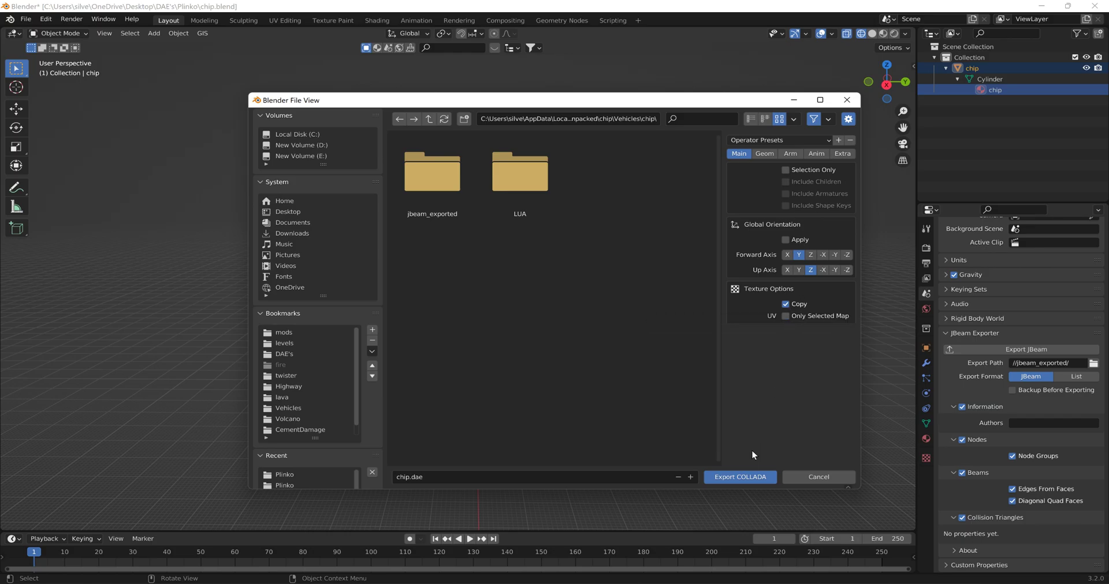
pyautogui.click(738, 474)
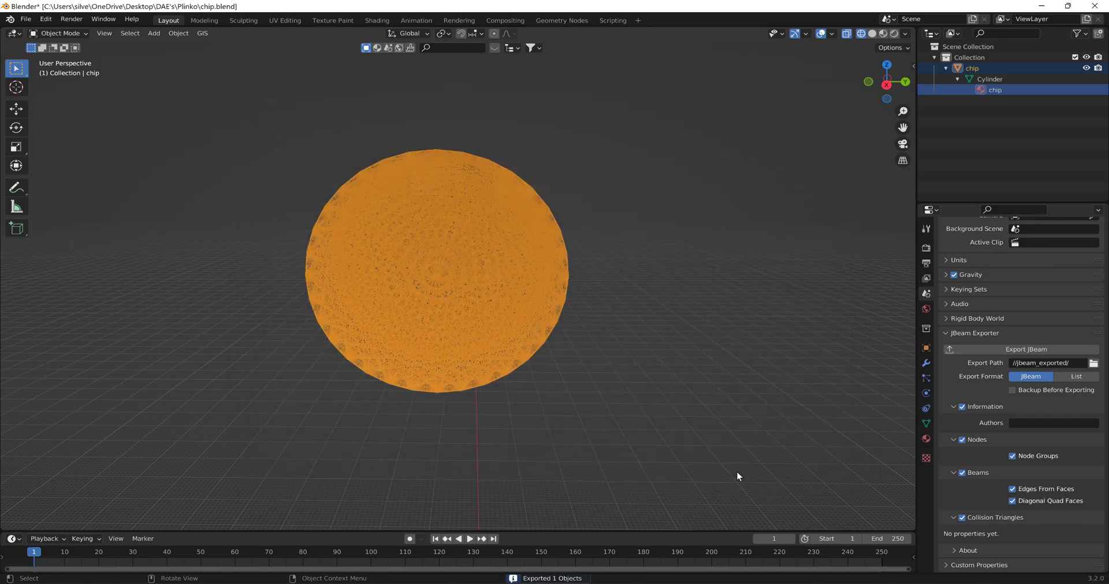
# - Minimize Blender, open the chip mod's chip.jbeam in Notepad++, and maximize the editor window
pyautogui.click(1041, 5)
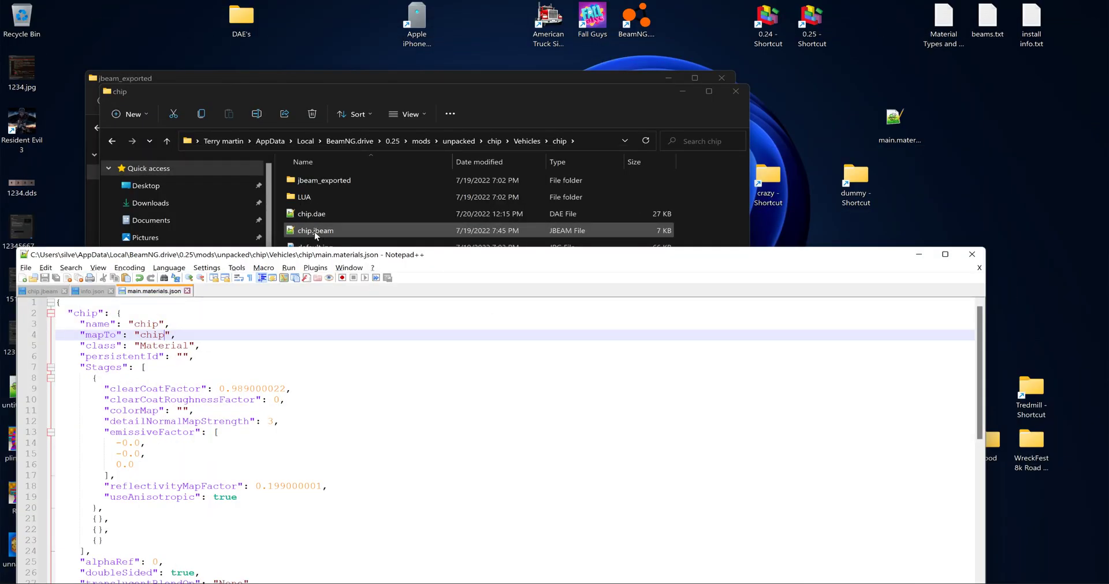
pyautogui.doubleClick(315, 231)
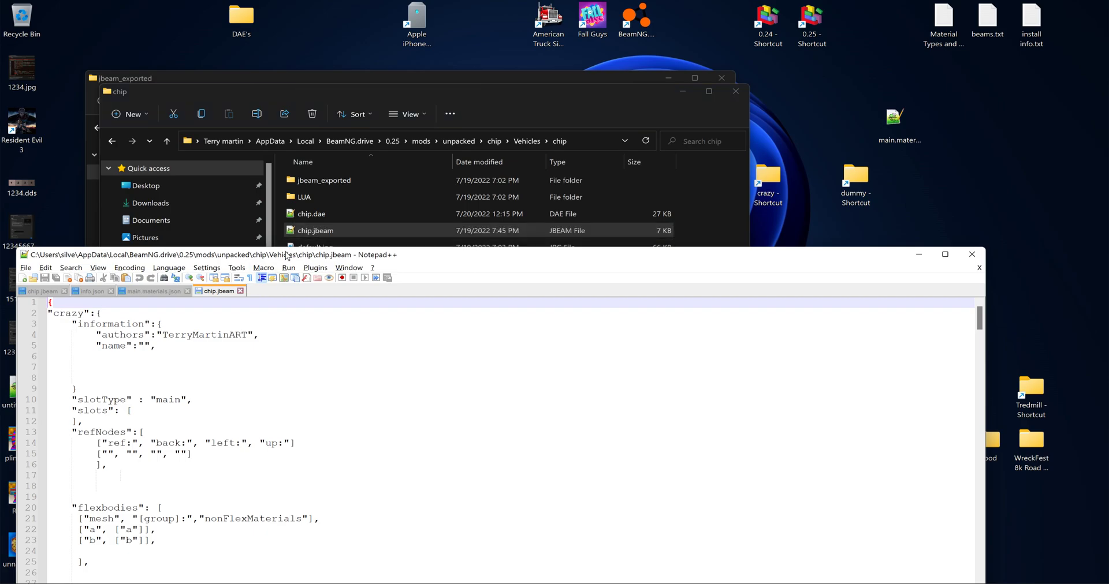
pyautogui.doubleClick(287, 255)
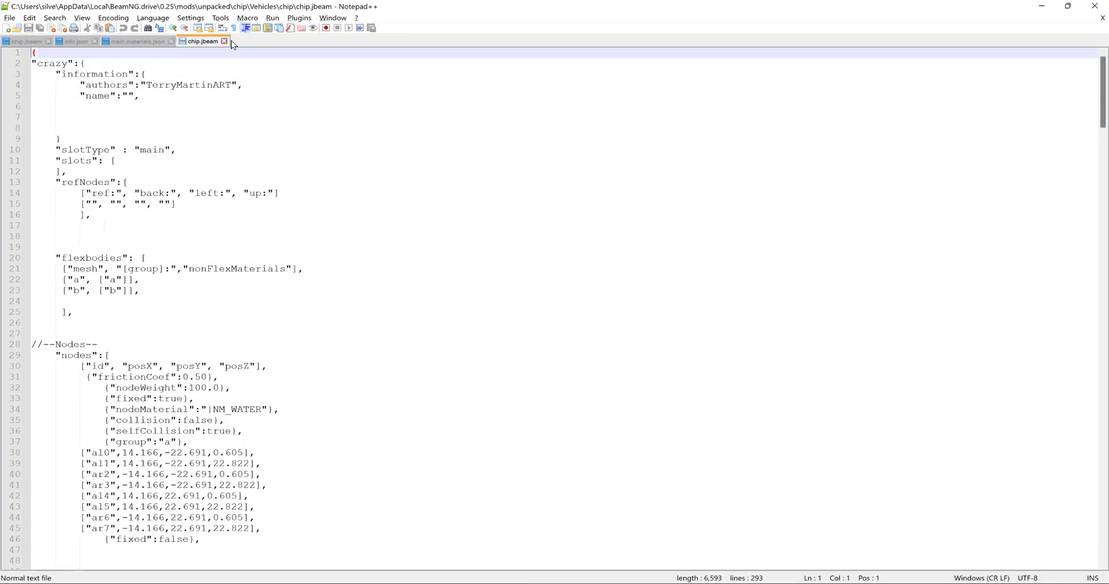
# - Close main.materials.json and info.json, and move the exported chip.jbeam to the other view beside the mod's chip.jbeam
pyautogui.click(170, 41)
pyautogui.click(95, 41)
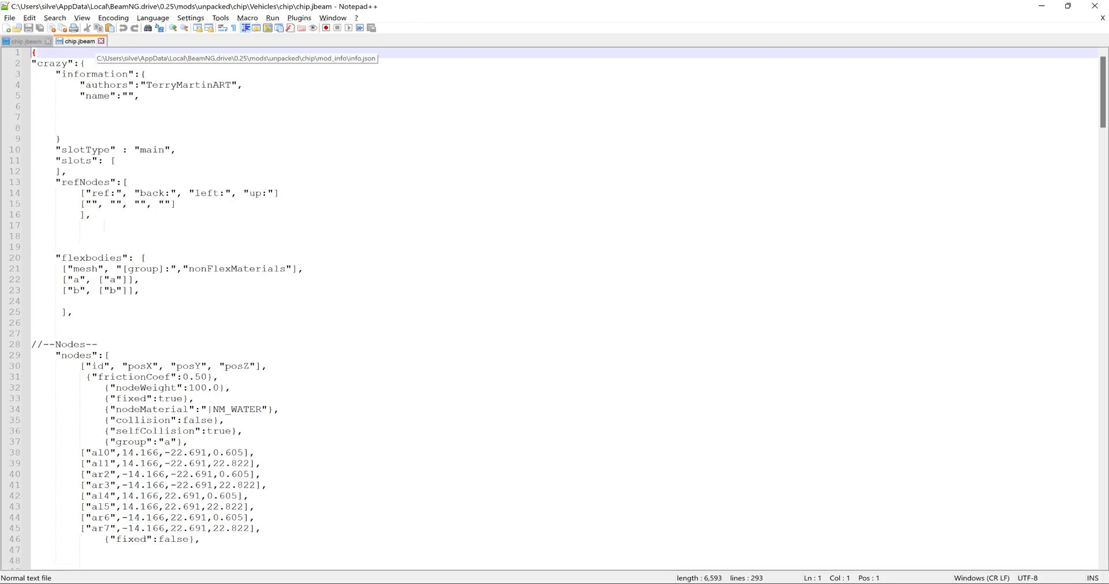
pyautogui.moveTo(22, 41)
pyautogui.mouseDown()
pyautogui.moveTo(393, 151)
pyautogui.moveTo(741, 143)
pyautogui.mouseUp()
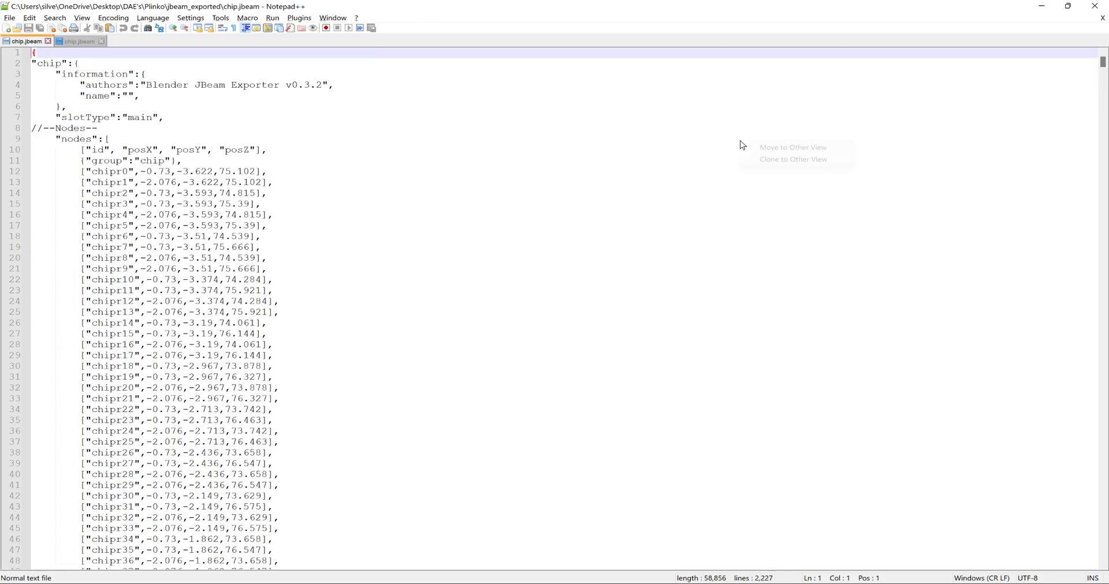
pyautogui.click(783, 149)
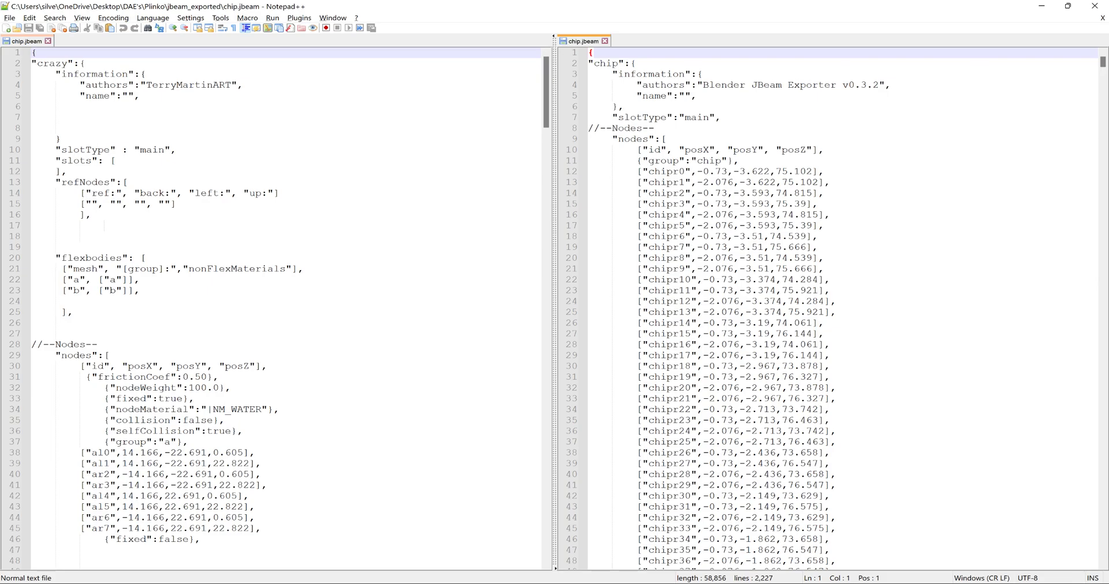
# - Rename the first flexbody mesh from "a" to "chip" and check it against the object name in Blender
pyautogui.click(74, 280)
pyautogui.doubleClick(76, 280)
pyautogui.write('chip')
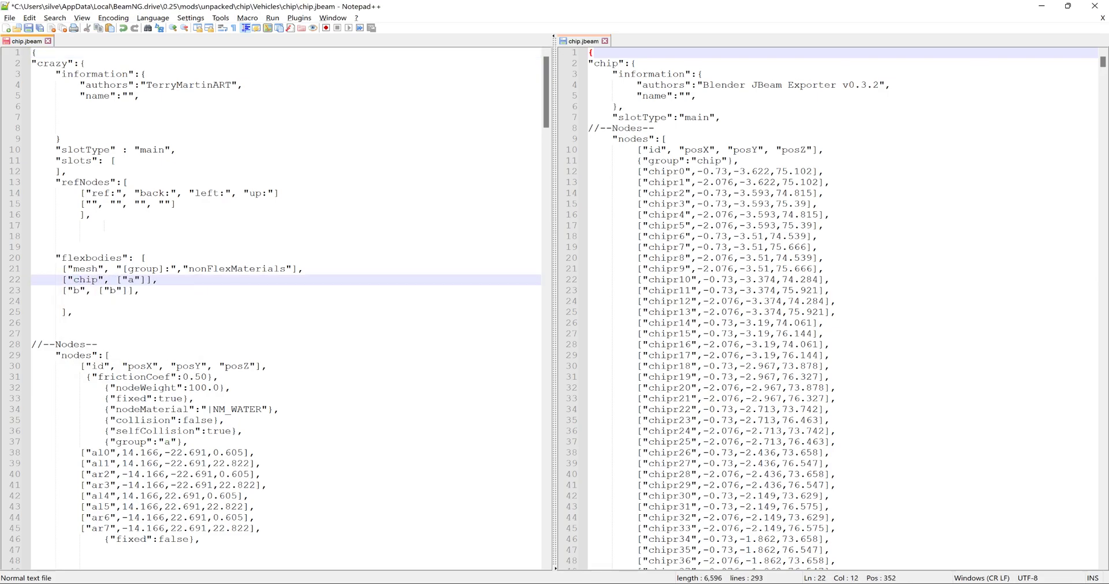
pyautogui.hotkey('alt', 'Tab')
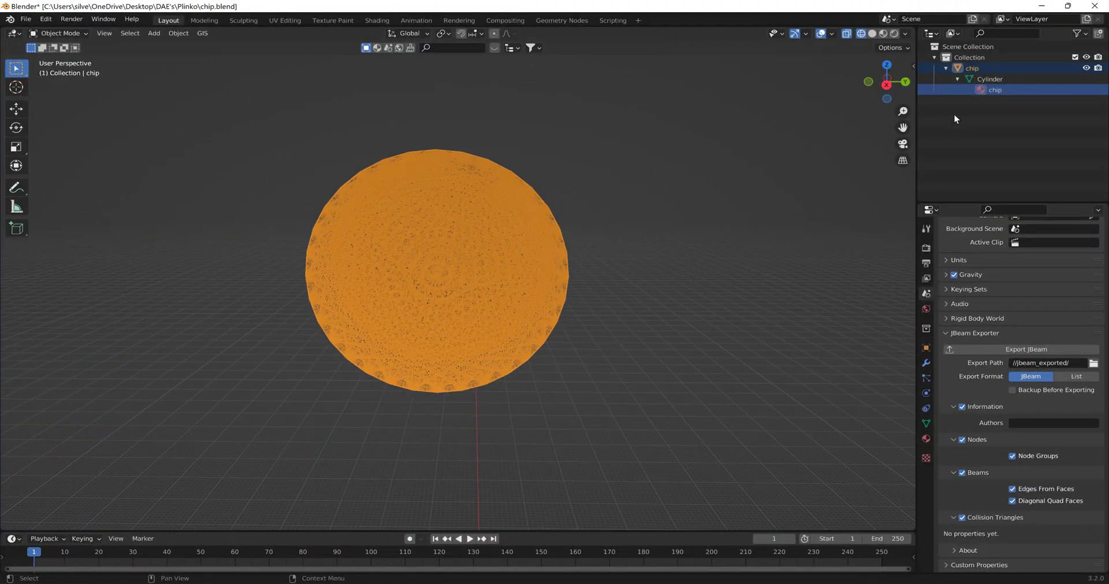
pyautogui.click(975, 68)
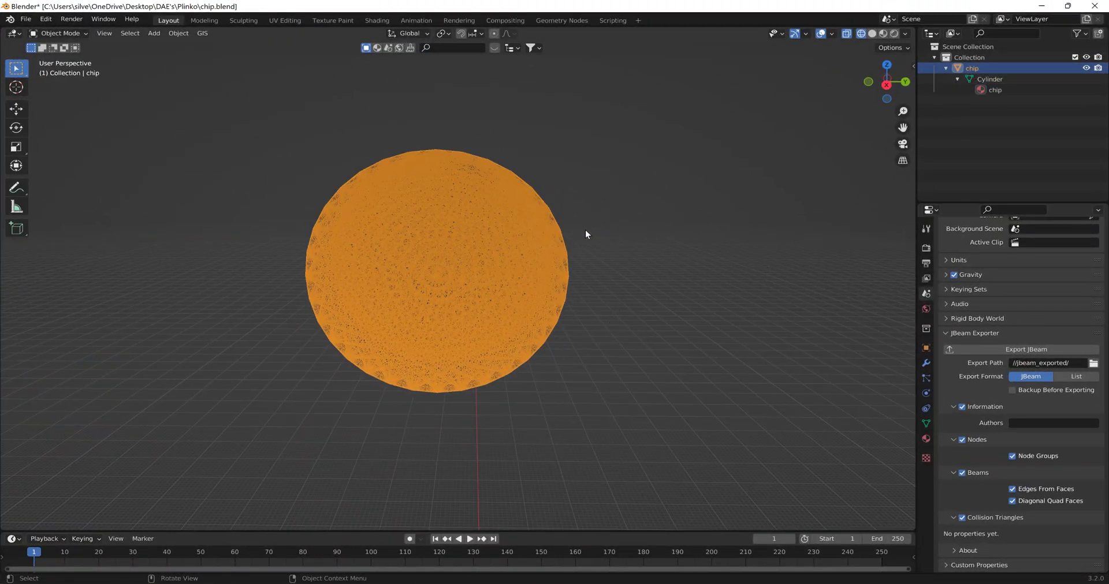
pyautogui.hotkey('alt', 'Tab')
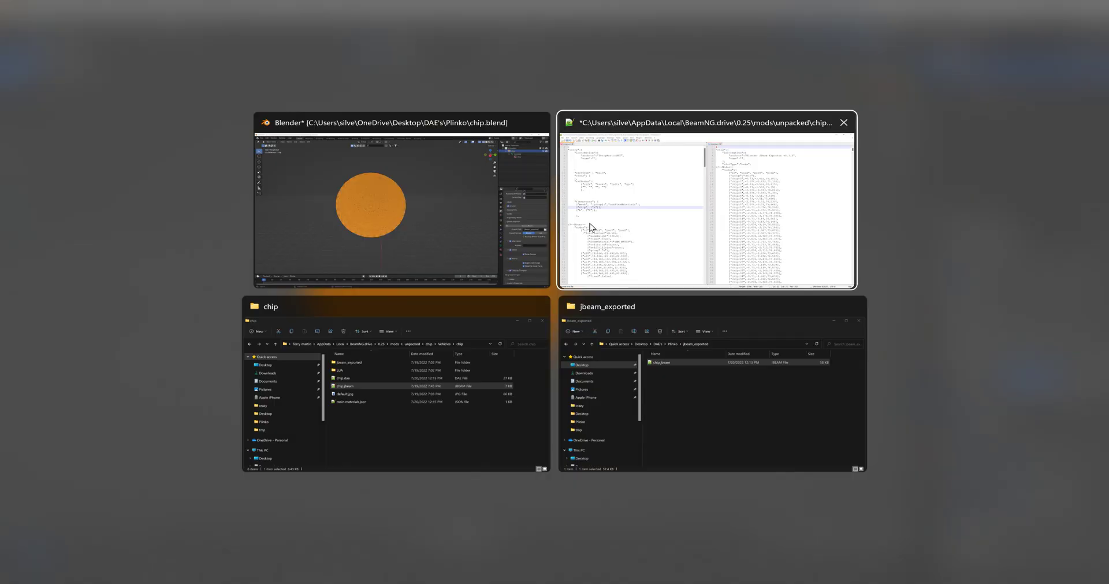
pyautogui.click(591, 227)
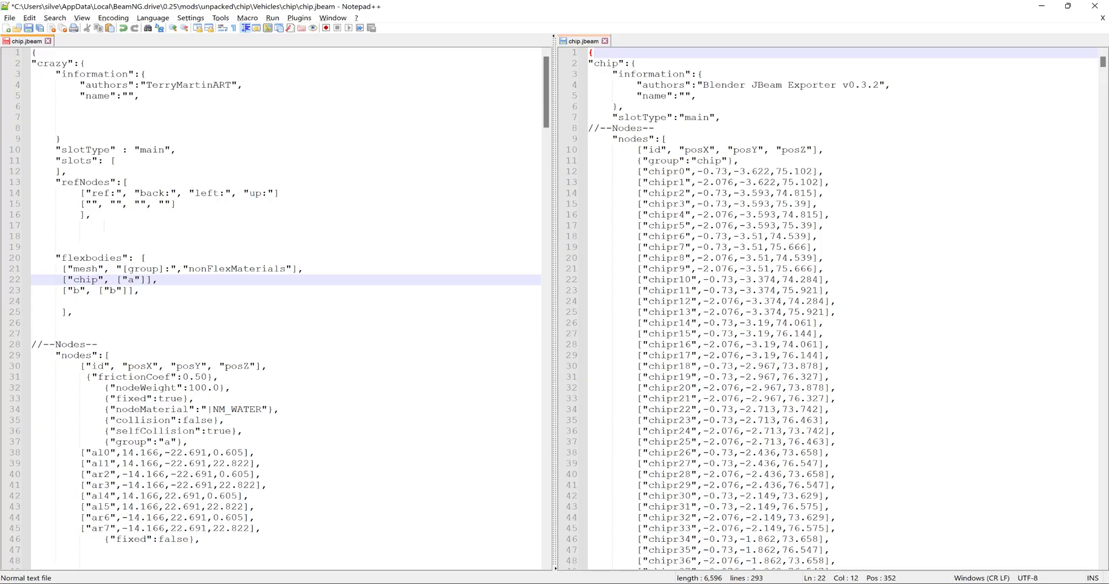
# - Delete the "b" flexbody row and the template's eight node rows under group "a"
pyautogui.click(14, 291)
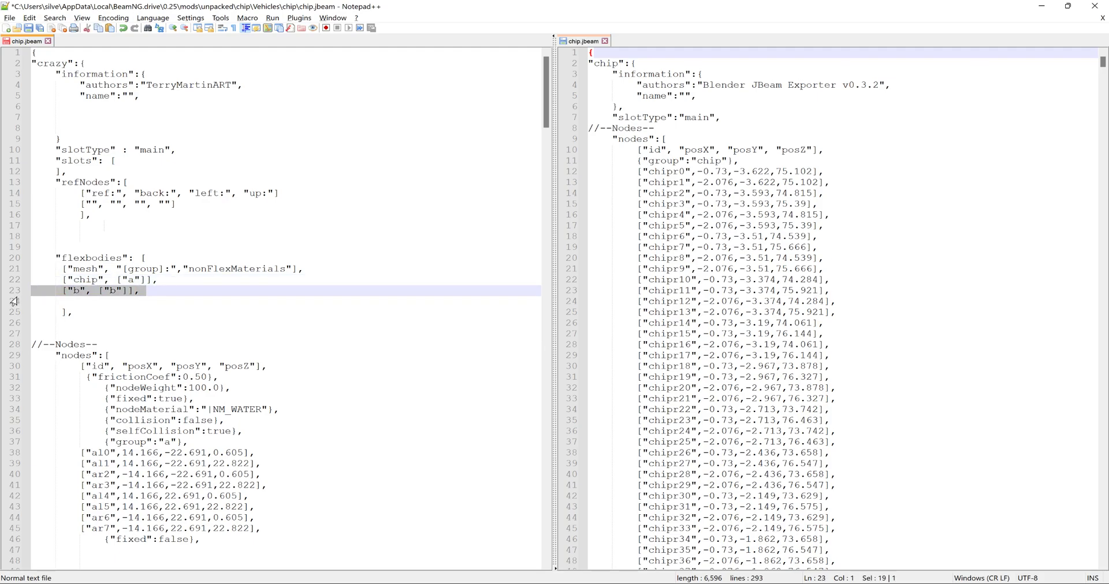
pyautogui.press('Delete')
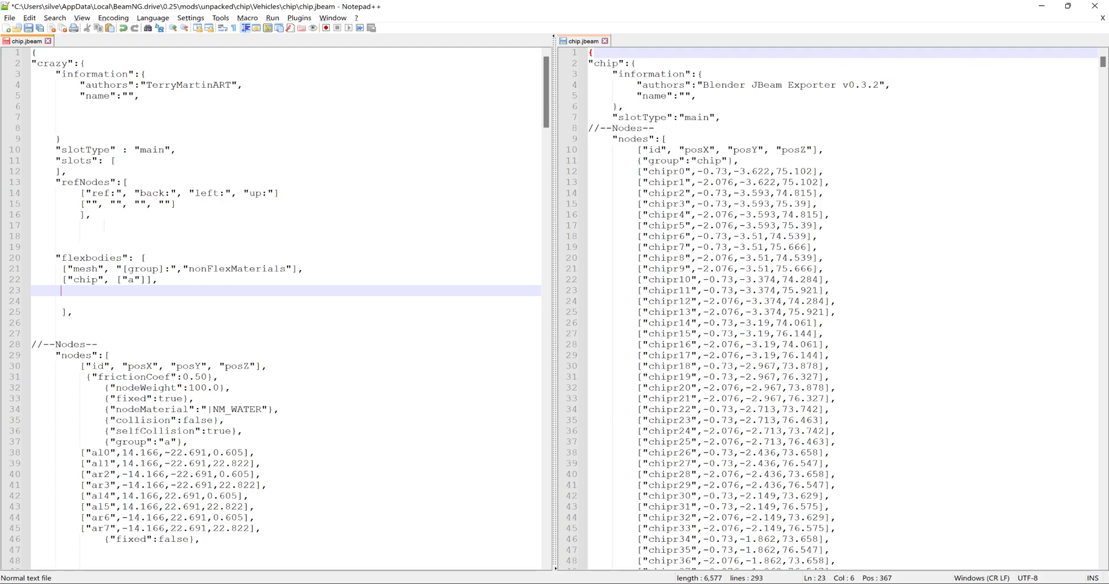
pyautogui.scroll(-3, 286, 306)
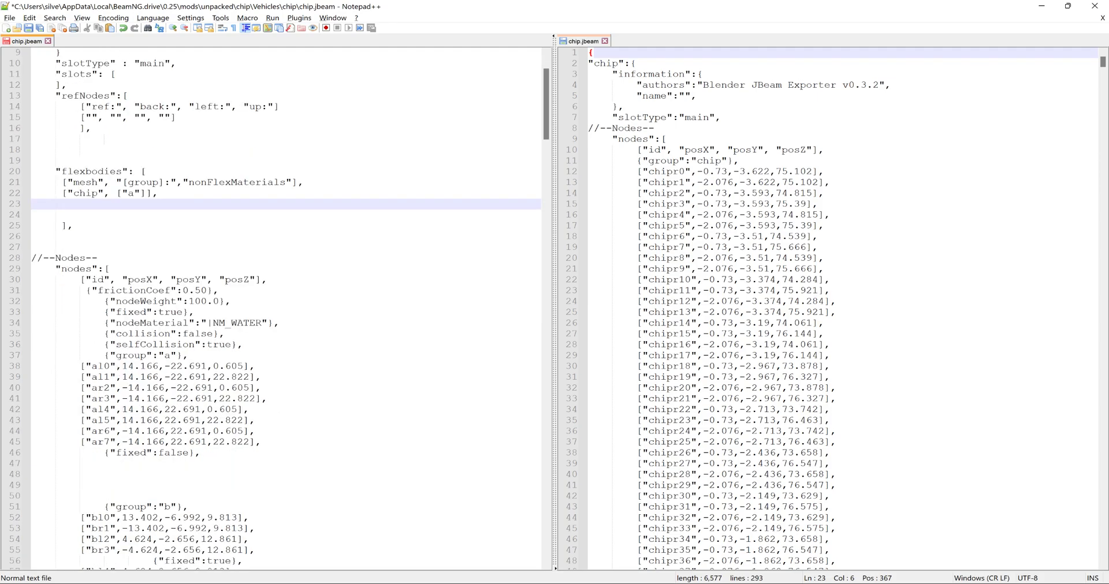
pyautogui.moveTo(55, 367); pyautogui.dragTo(297, 442)
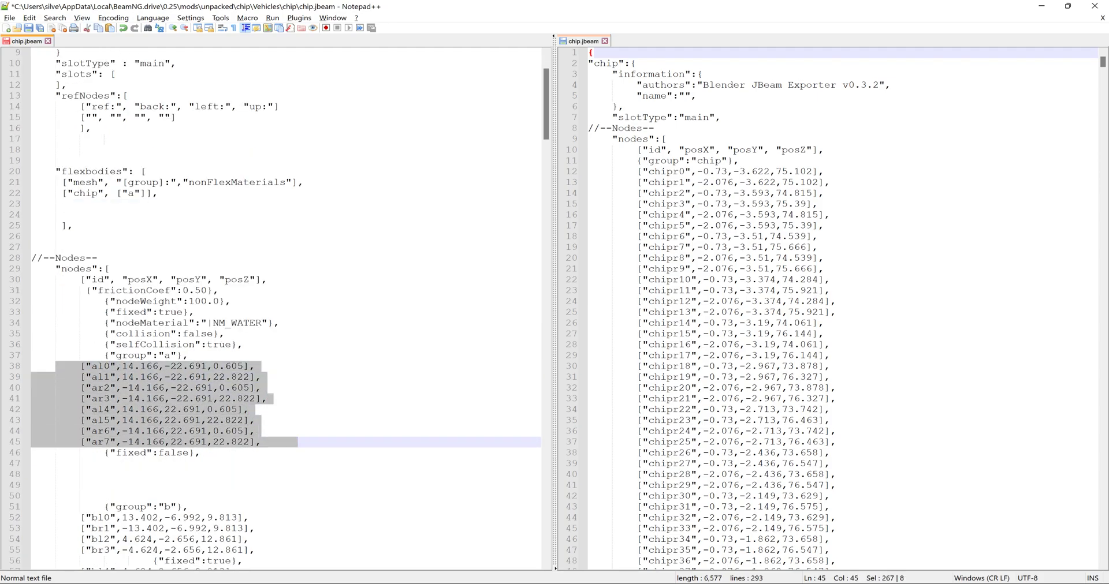
pyautogui.press('Delete')
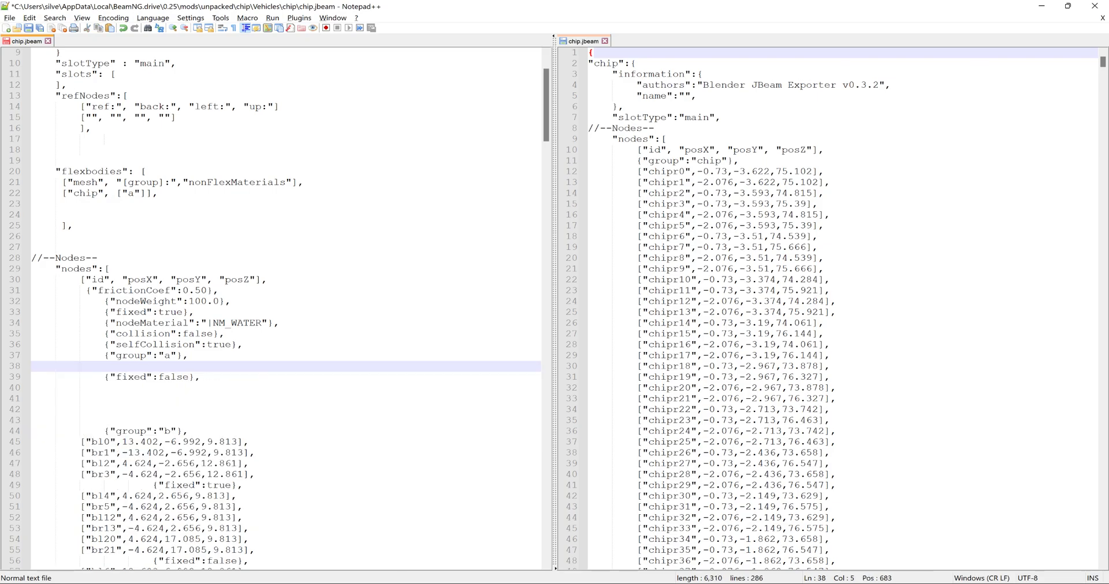
# - Set the "fixed" property above group "a" in the nodes section to false
pyautogui.moveTo(159, 313); pyautogui.dragTo(182, 312)
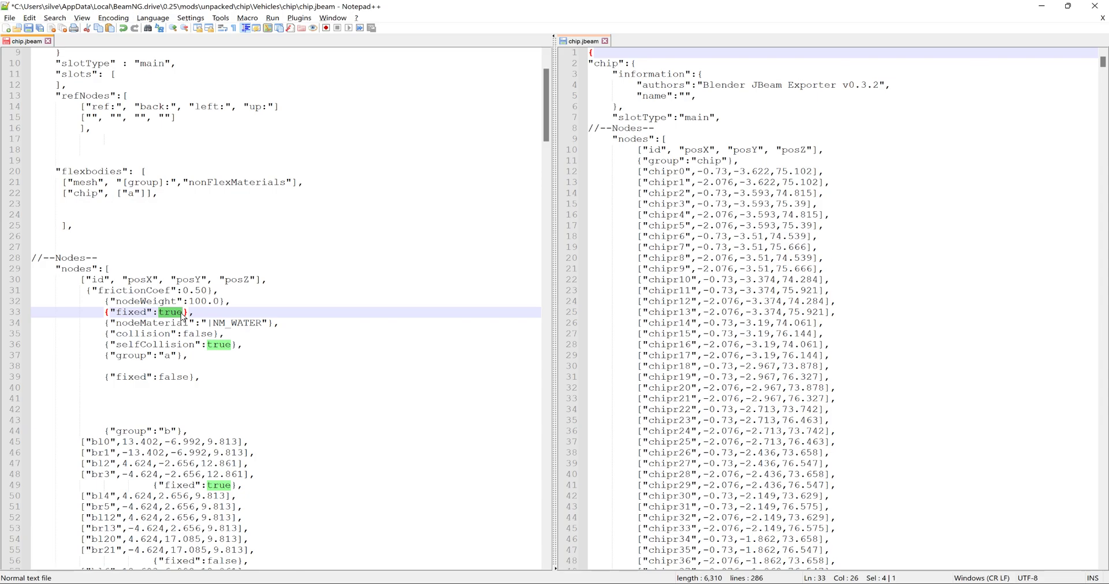
pyautogui.write('fals')
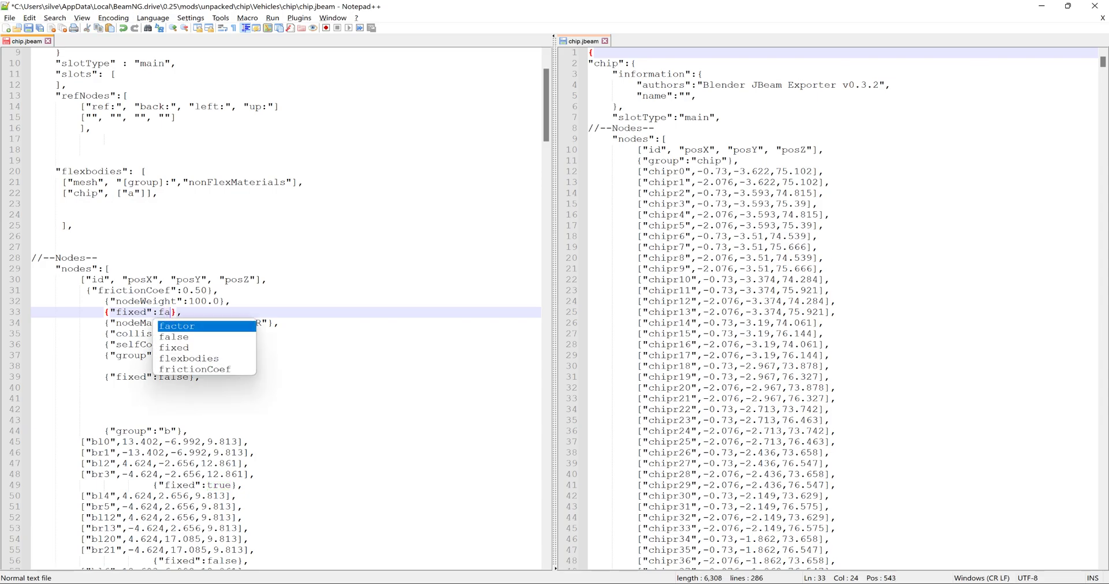
pyautogui.write('e')
# - Delete the extra "fixed" line below group "a" and the whole group "b" node block
pyautogui.click(56, 367)
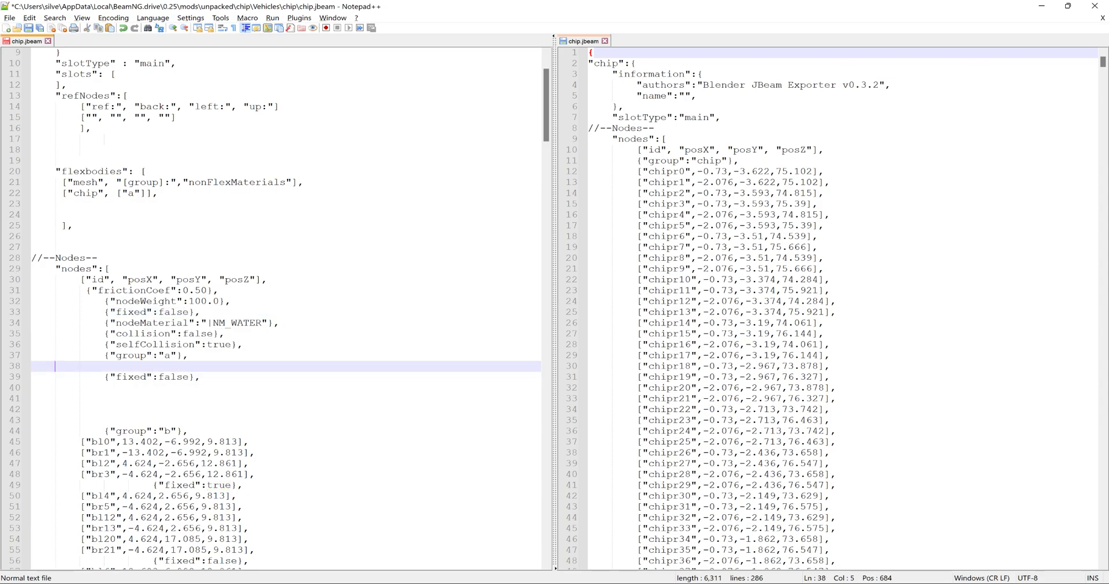
pyautogui.moveTo(86, 377); pyautogui.dragTo(267, 517)
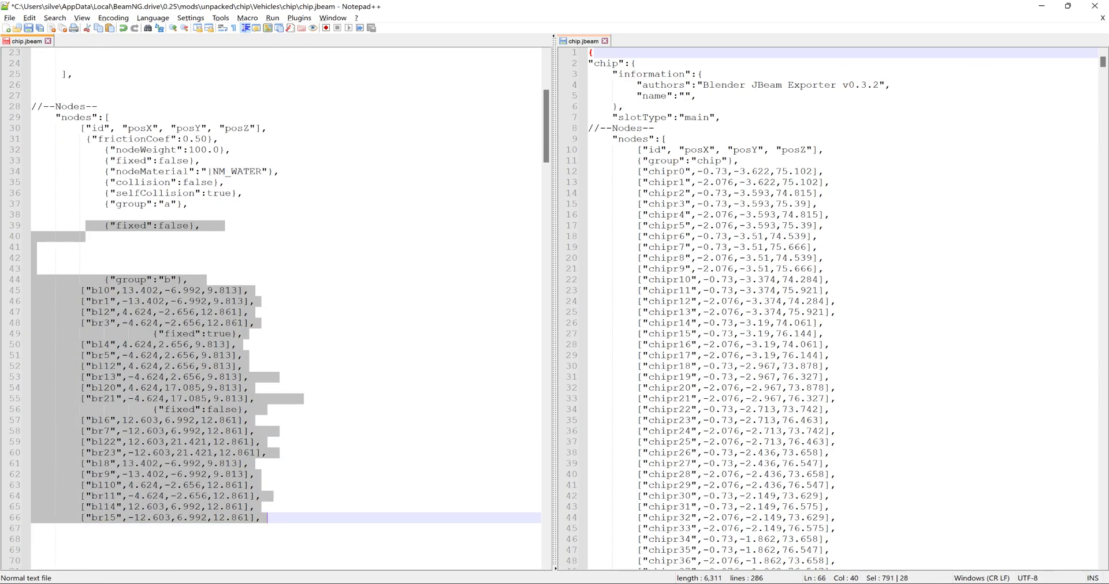
pyautogui.press('Delete')
# - Delete the template's old node-pair rows from the beams section and its old rows from the triangles section
pyautogui.scroll(-5, 268, 517)
pyautogui.scroll(-3, 285, 306)
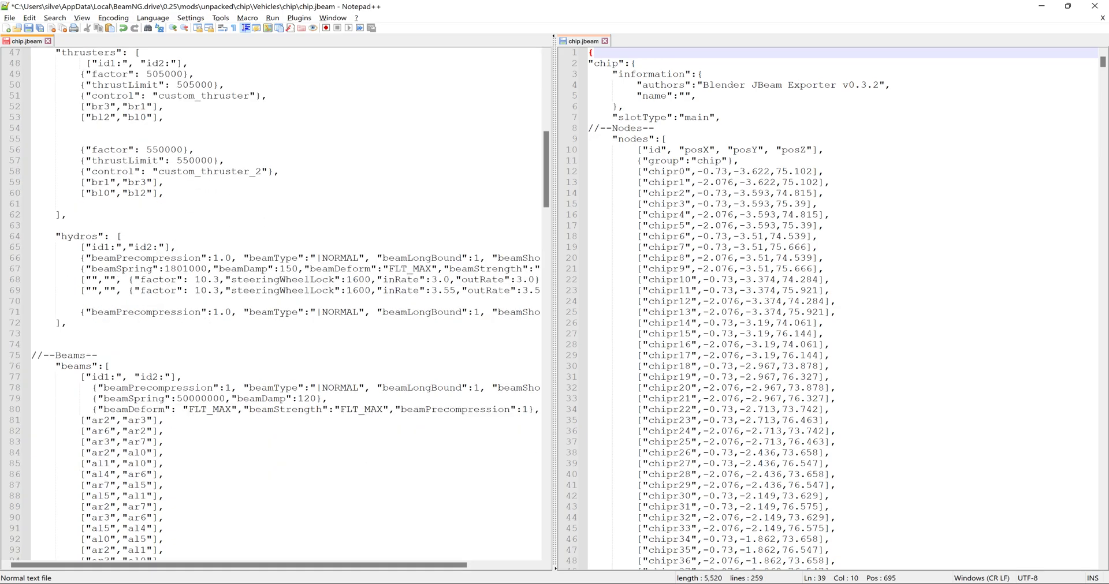
pyautogui.moveTo(82, 420); pyautogui.dragTo(98, 172)
pyautogui.press('Delete')
pyautogui.moveTo(56, 280); pyautogui.dragTo(58, 479)
pyautogui.press('Delete')
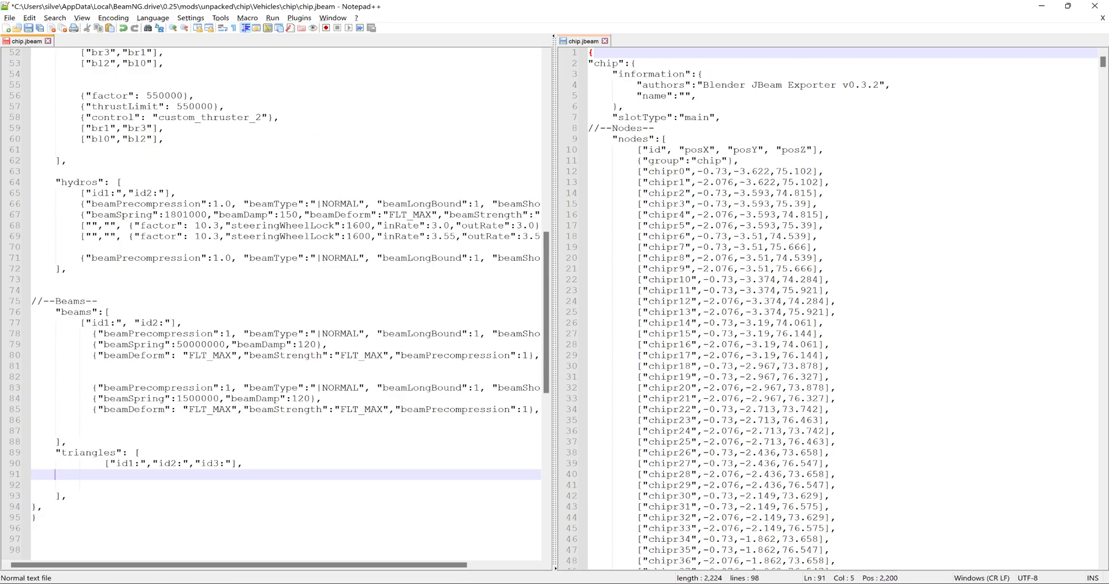
# - Delete the "br" and "bl" node-pair rows under both custom thruster definitions
pyautogui.scroll(3, 286, 306)
pyautogui.scroll(3, 286, 306)
pyautogui.moveTo(166, 356); pyautogui.dragTo(31, 346)
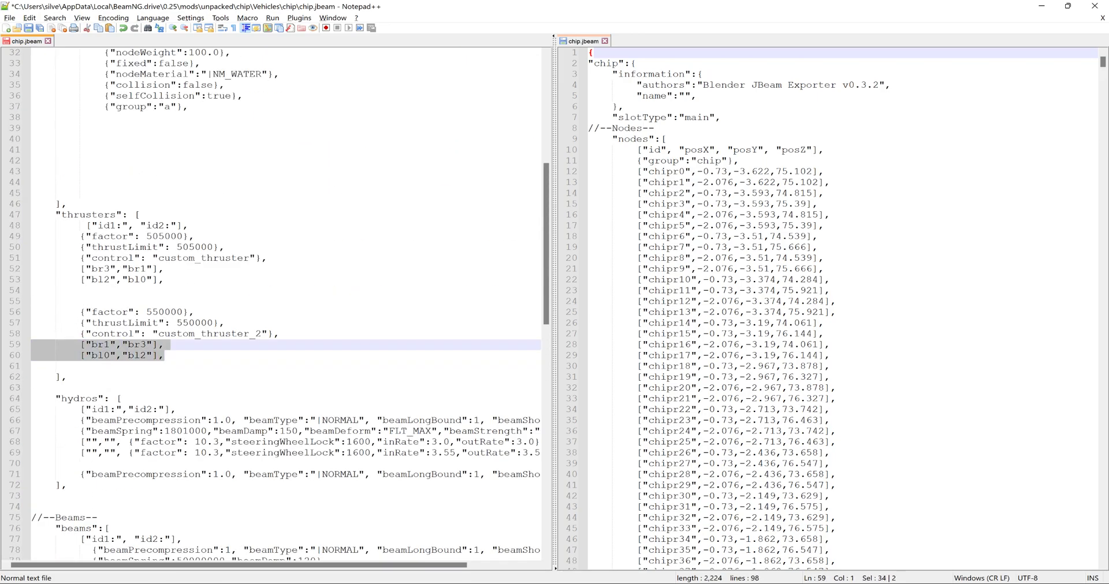
pyautogui.press('BackSpace')
pyautogui.moveTo(166, 279); pyautogui.dragTo(56, 268)
pyautogui.press('BackSpace')
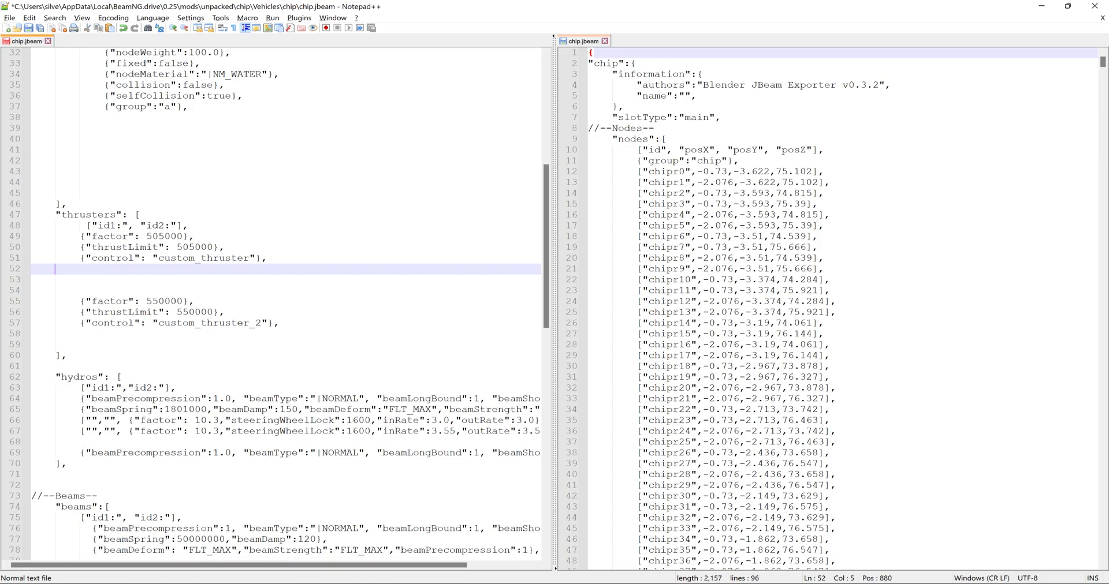
# - Copy the node rows chipr0 to chipr63 from the exported chip.jbeam into the mod file below group "a"
pyautogui.scroll(4, 286, 307)
pyautogui.scroll(2, 286, 306)
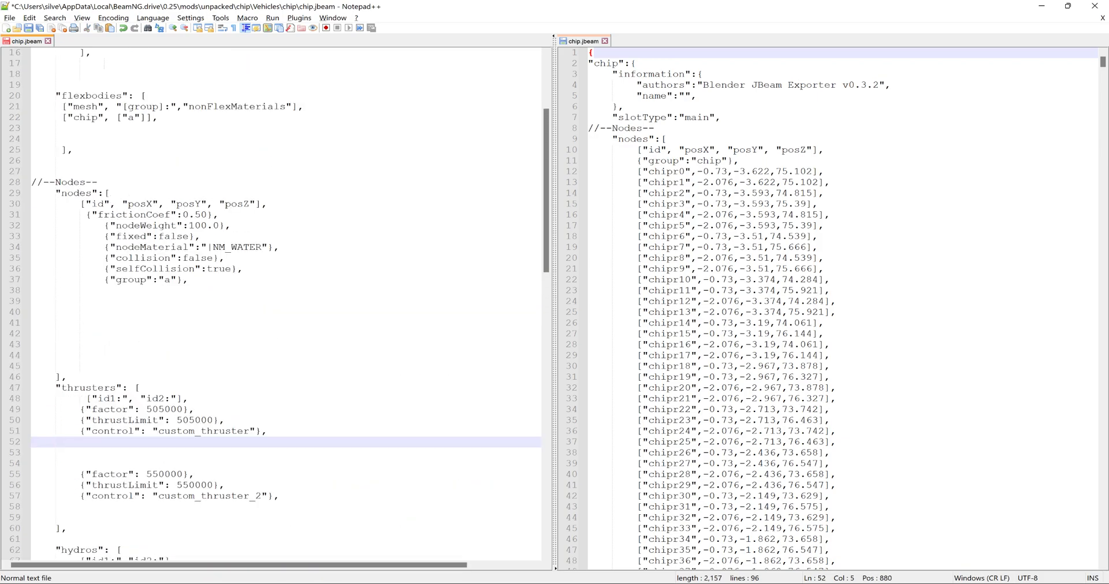
pyautogui.moveTo(571, 169); pyautogui.dragTo(837, 301)
pyautogui.moveTo(793, 196); pyautogui.dragTo(33, 298)
pyautogui.scroll(-20, 314, 342)
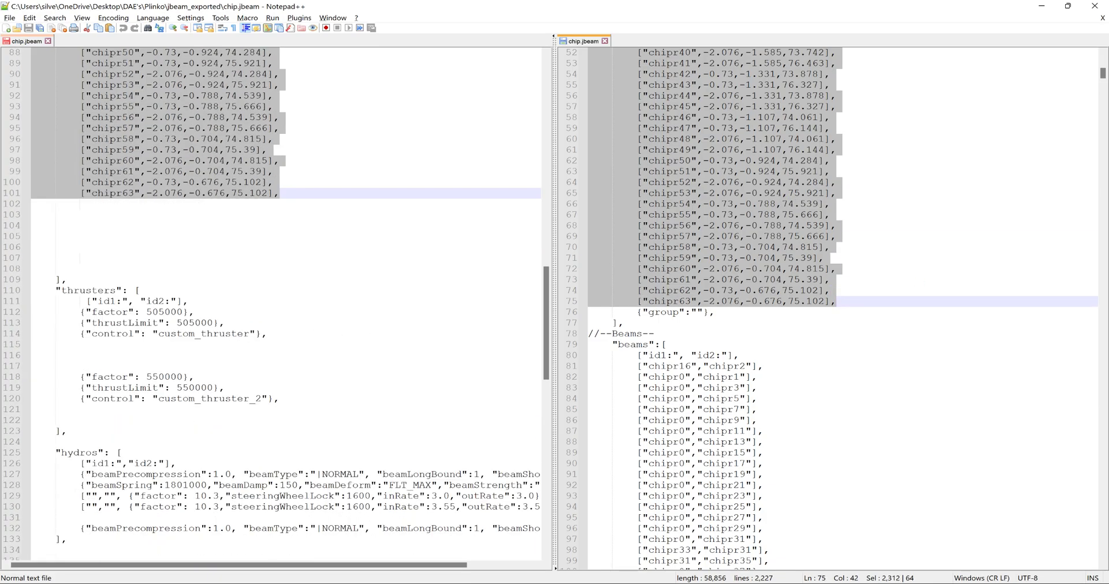
pyautogui.scroll(-4, 313, 342)
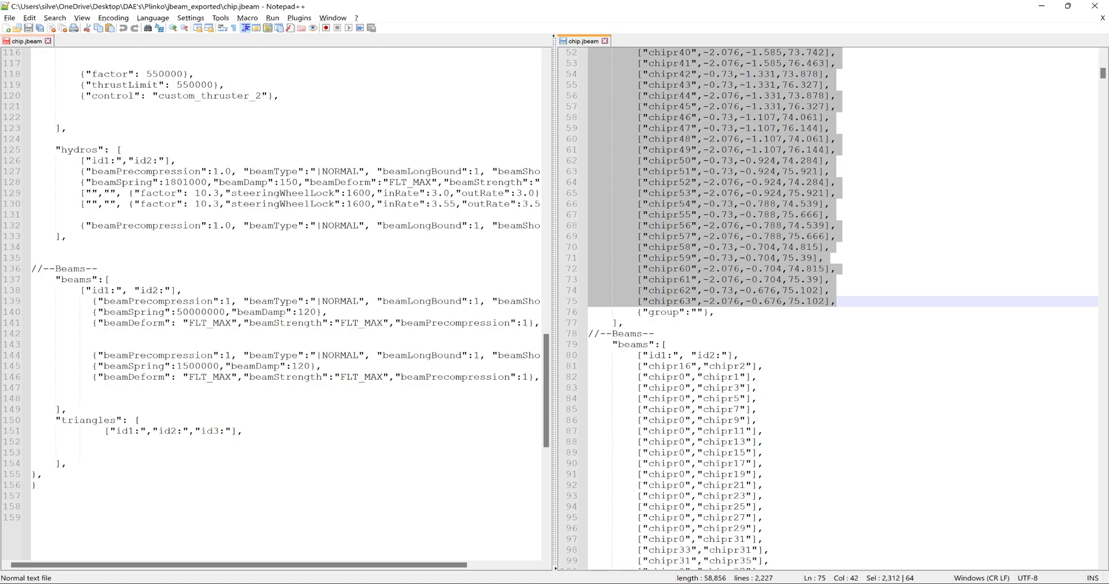
pyautogui.moveTo(590, 367); pyautogui.dragTo(817, 538)
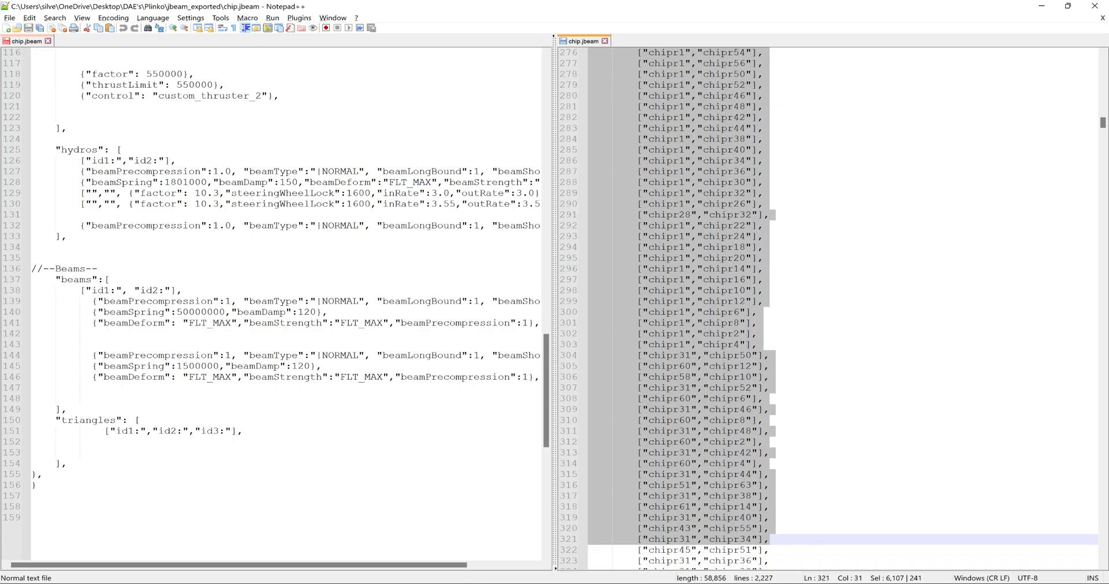
pyautogui.scroll(15, 317, 223)
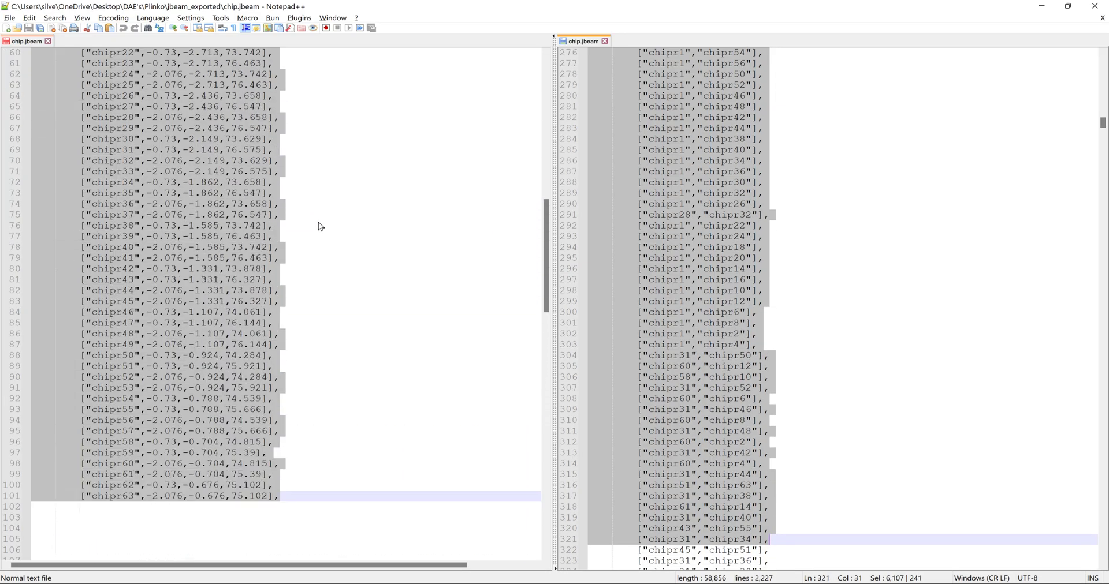
pyautogui.scroll(-14, 317, 223)
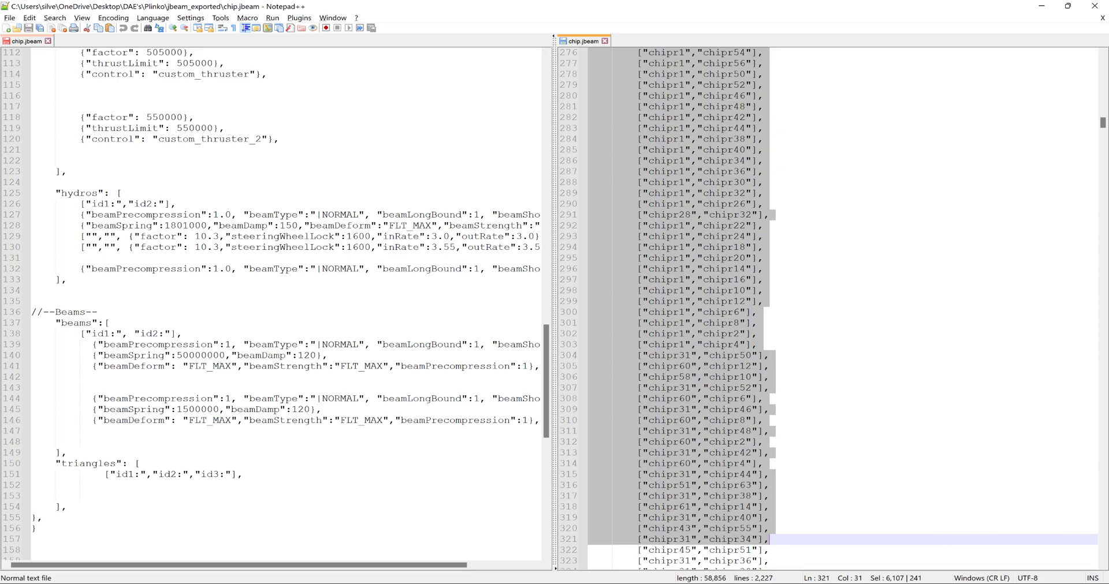
pyautogui.scroll(-2, 271, 300)
pyautogui.scroll(20, 670, 324)
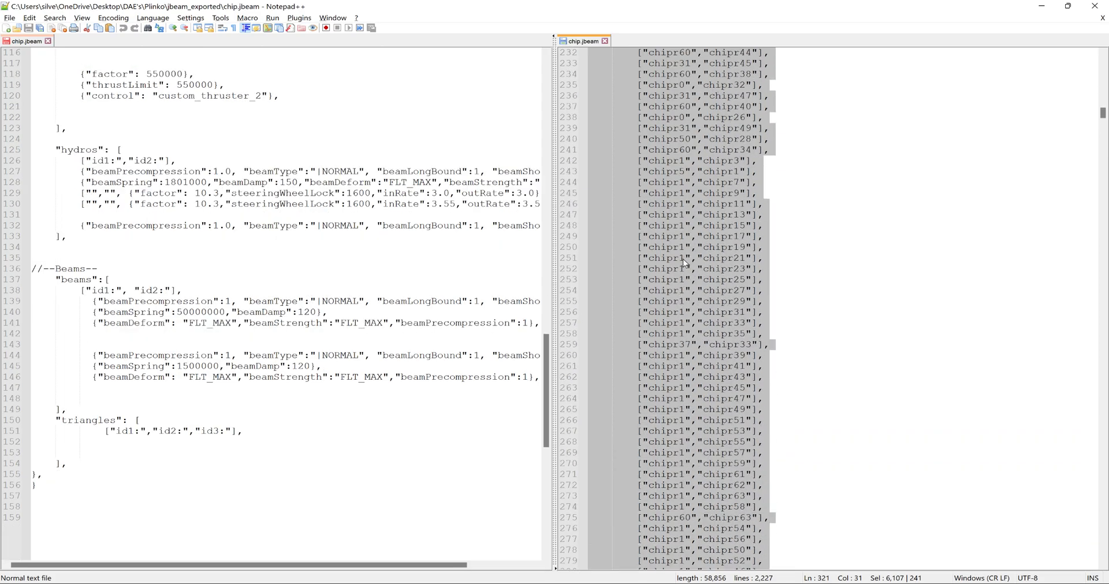
pyautogui.scroll(20, 677, 222)
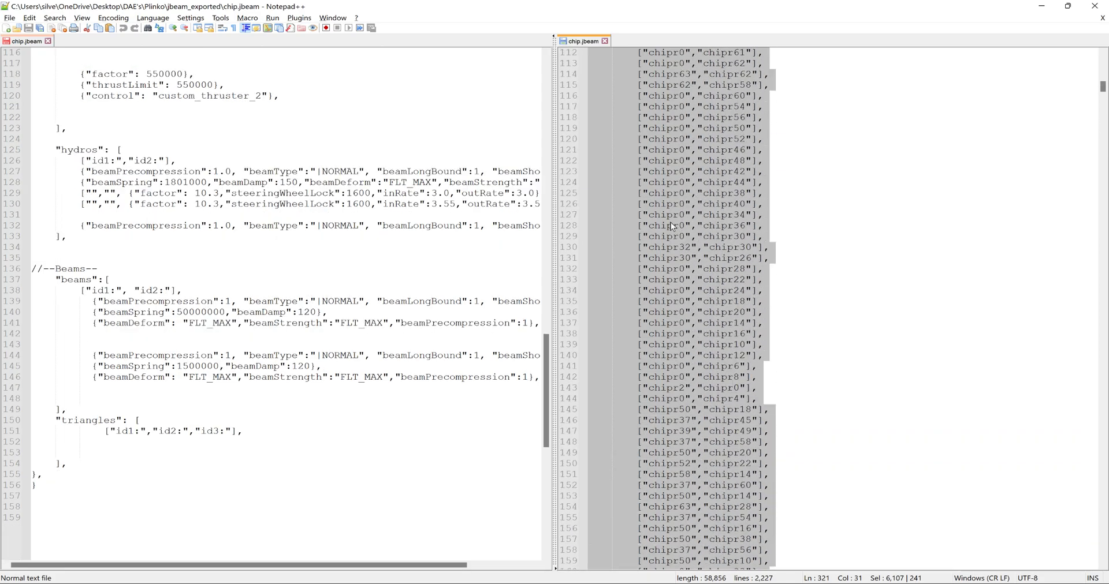
# - Copy all the exported file's beam rows into the mod file's beams section below the first beam properties
pyautogui.click(618, 290)
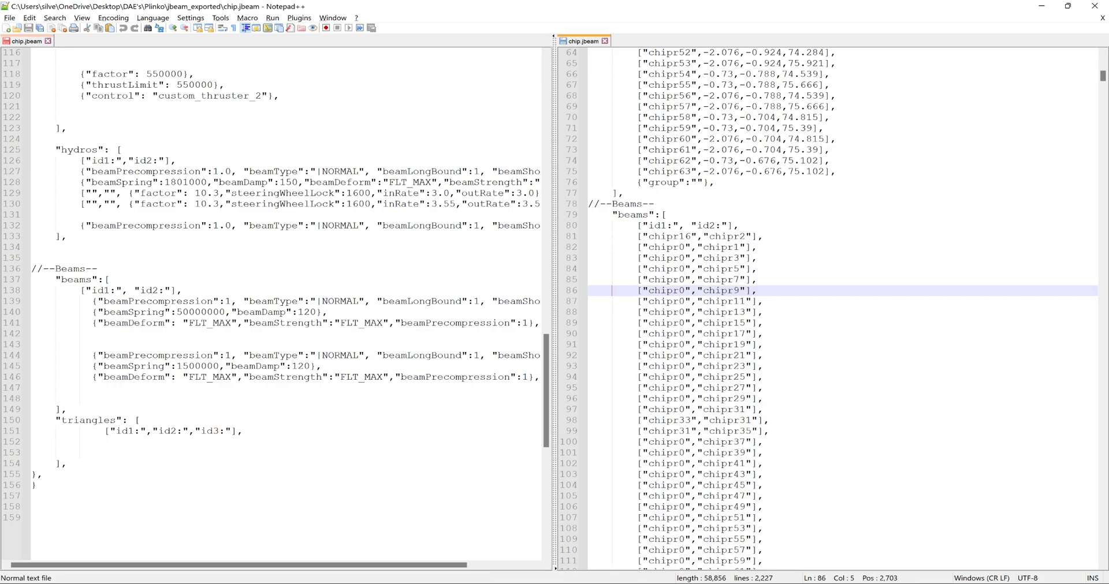
pyautogui.moveTo(618, 289); pyautogui.dragTo(775, 149)
pyautogui.moveTo(604, 115); pyautogui.dragTo(31, 337)
# - Set the first beamSpring in the beams section to 50000 and the nodeWeight in the nodes section to 10.0
pyautogui.click(213, 313)
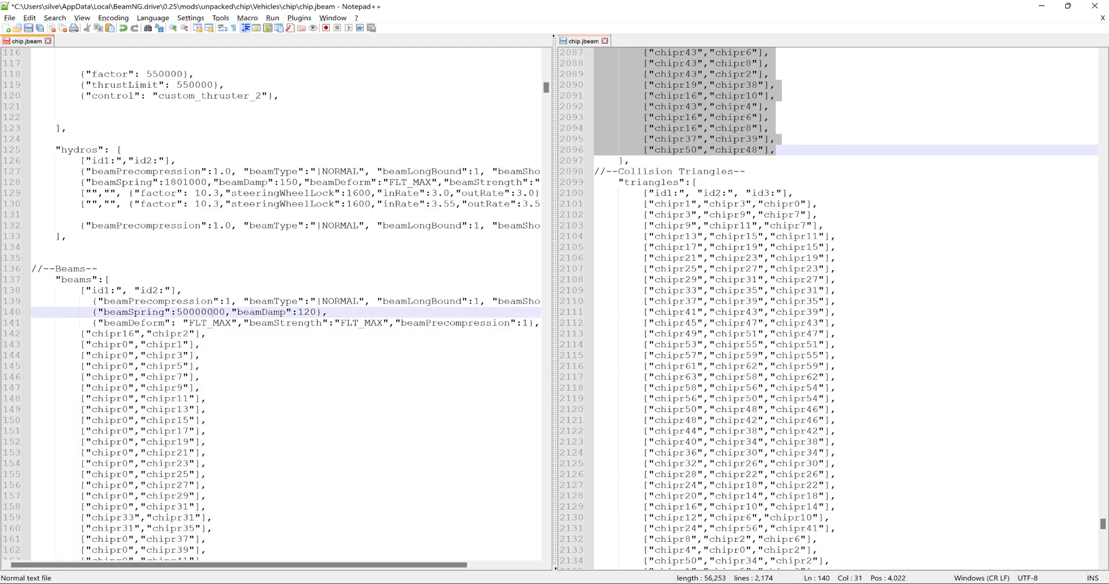
pyautogui.press('BackSpace')
pyautogui.press('BackSpace')
pyautogui.press('BackSpace')
pyautogui.scroll(20, 286, 305)
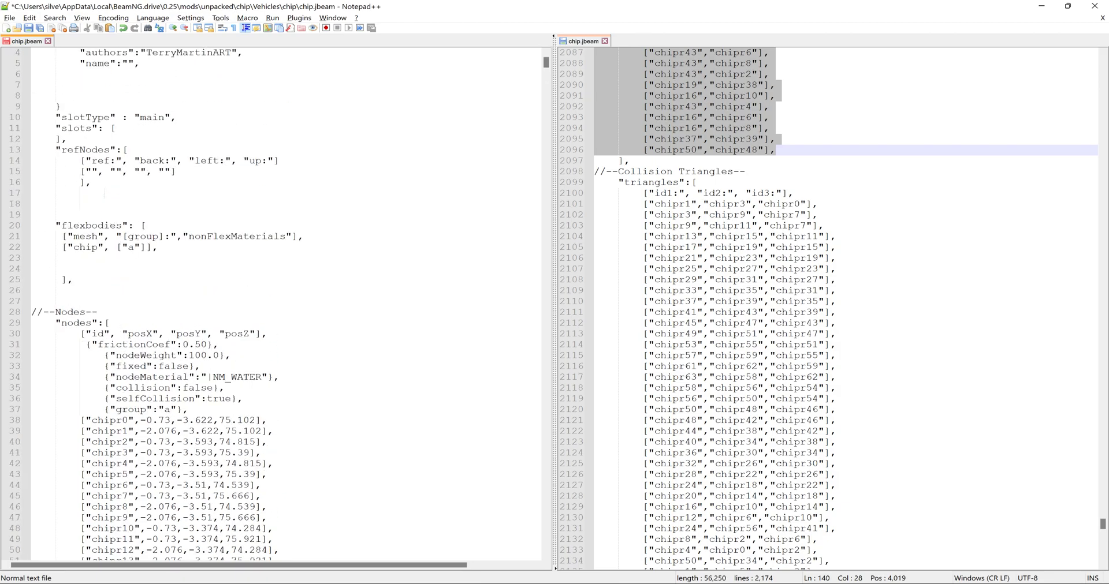
pyautogui.click(202, 356)
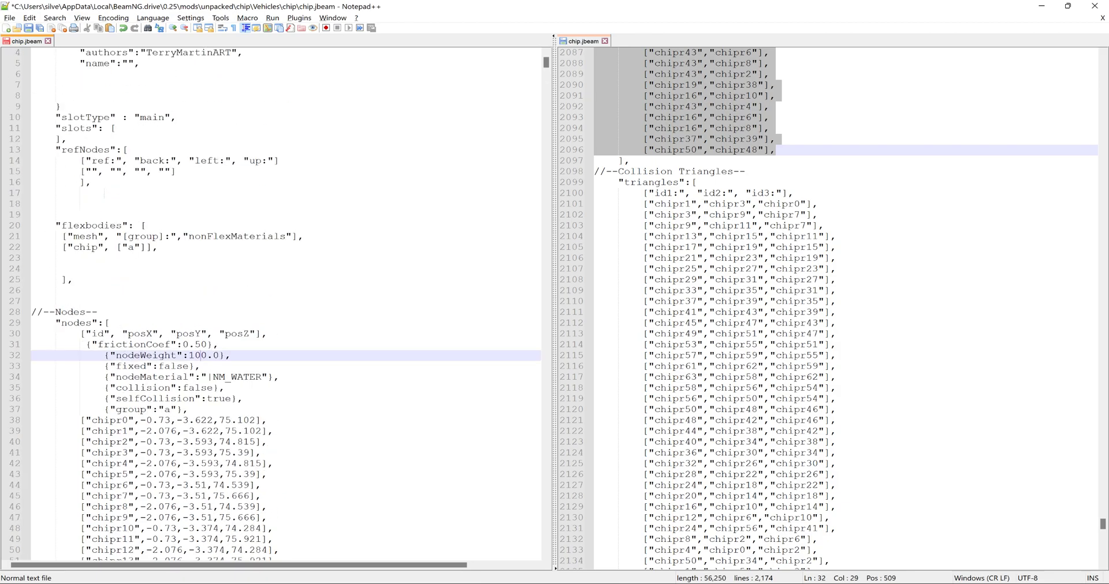
pyautogui.press('BackSpace')
# - Copy all the exported file's collision triangle rows into the mod file's triangles section below the id header
pyautogui.scroll(-20, 286, 305)
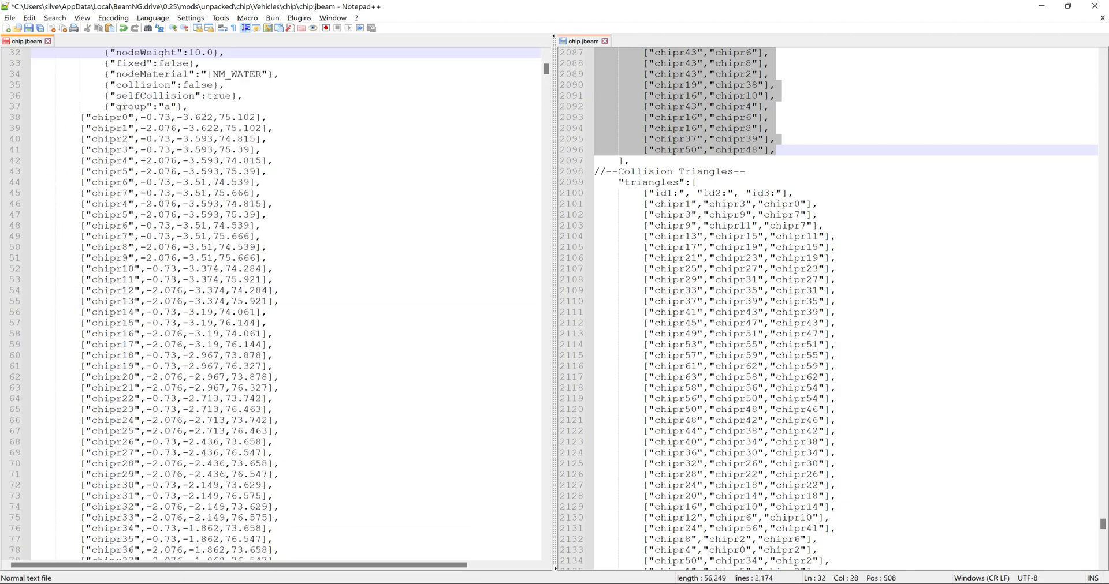
pyautogui.scroll(-20, 286, 305)
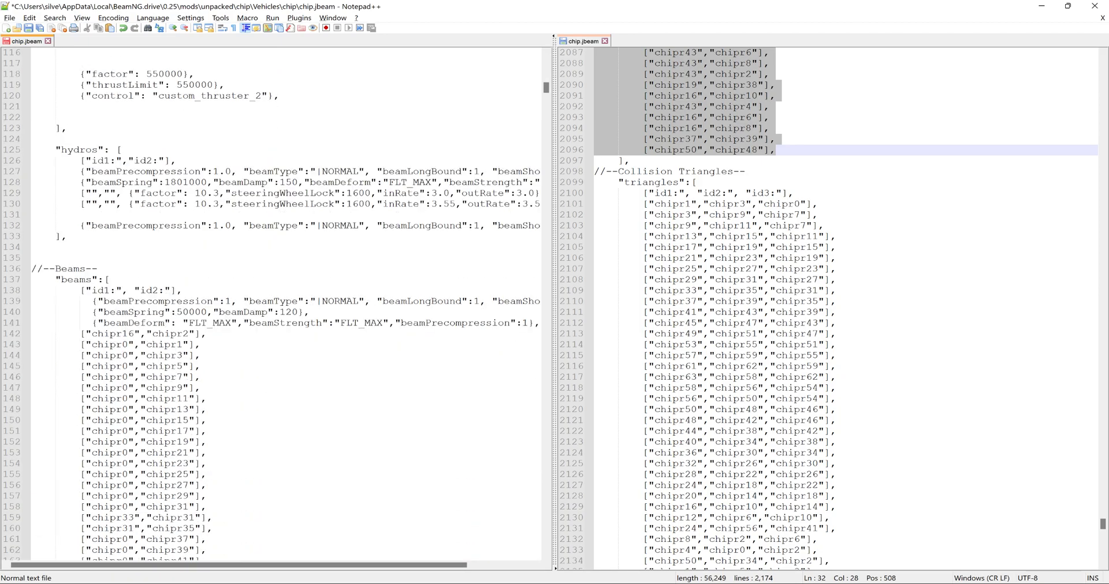
pyautogui.moveTo(545, 103); pyautogui.dragTo(572, 538)
pyautogui.moveTo(643, 203); pyautogui.dragTo(832, 529)
pyautogui.moveTo(815, 417); pyautogui.dragTo(45, 399)
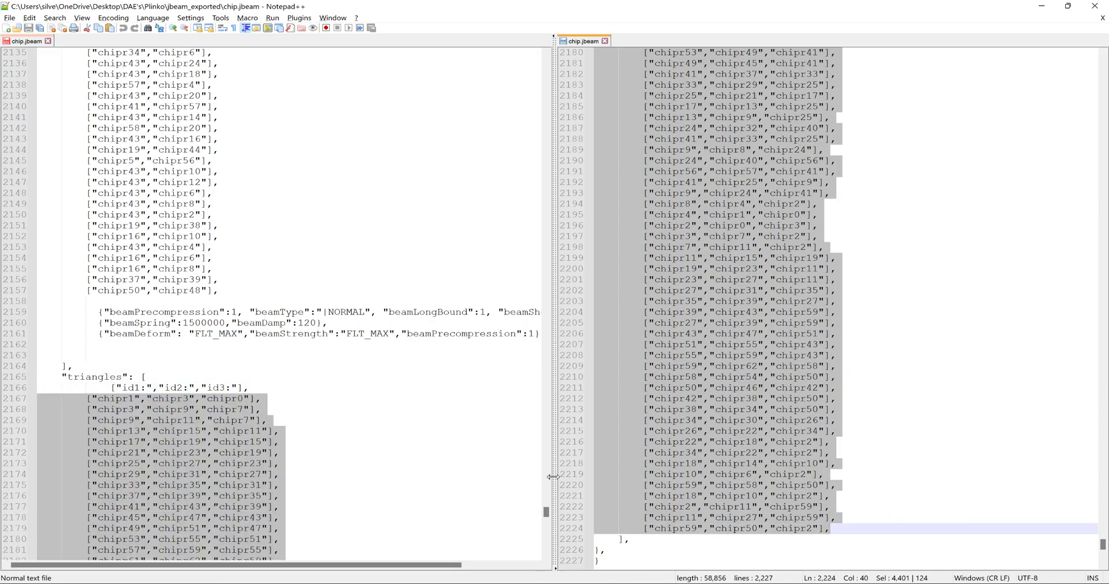
# - Rename the mod file's top-level part from "crazy" to "chip" and save the file
pyautogui.moveTo(545, 508); pyautogui.dragTo(507, 59)
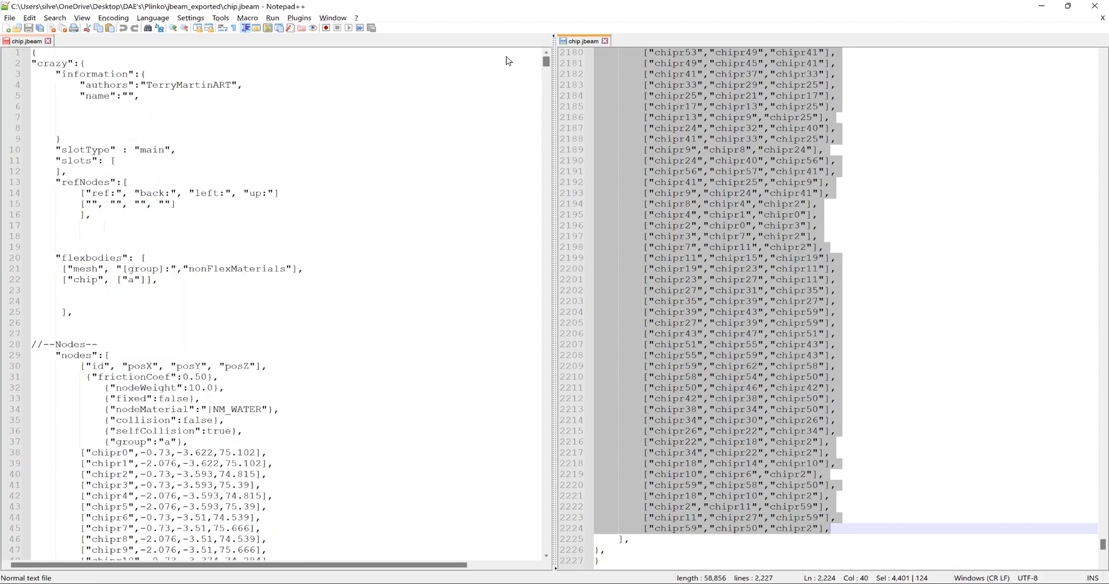
pyautogui.moveTo(43, 64); pyautogui.dragTo(61, 64)
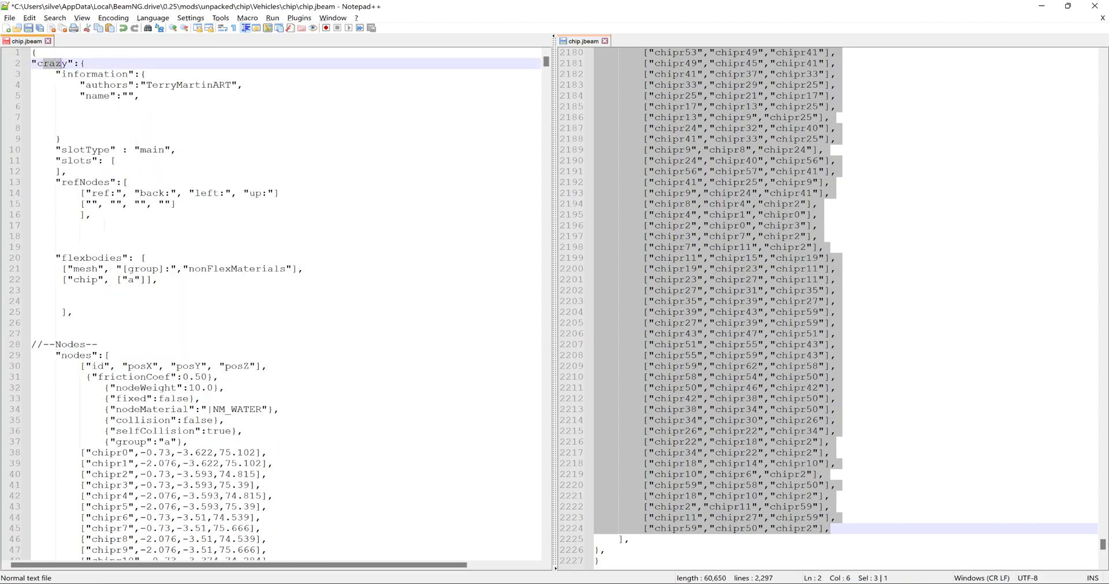
pyautogui.write('hip')
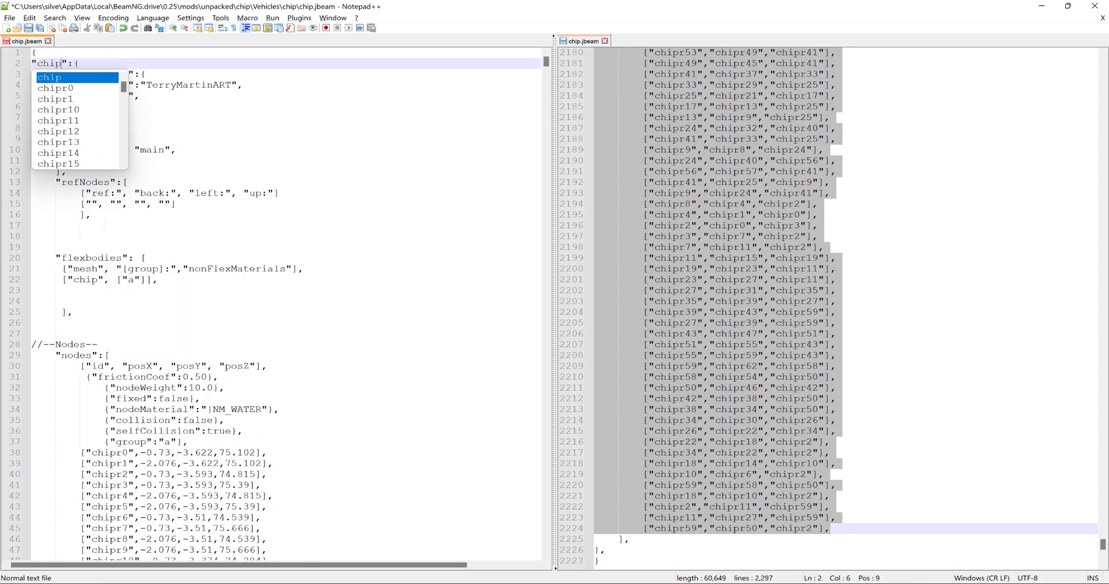
pyautogui.click(174, 139)
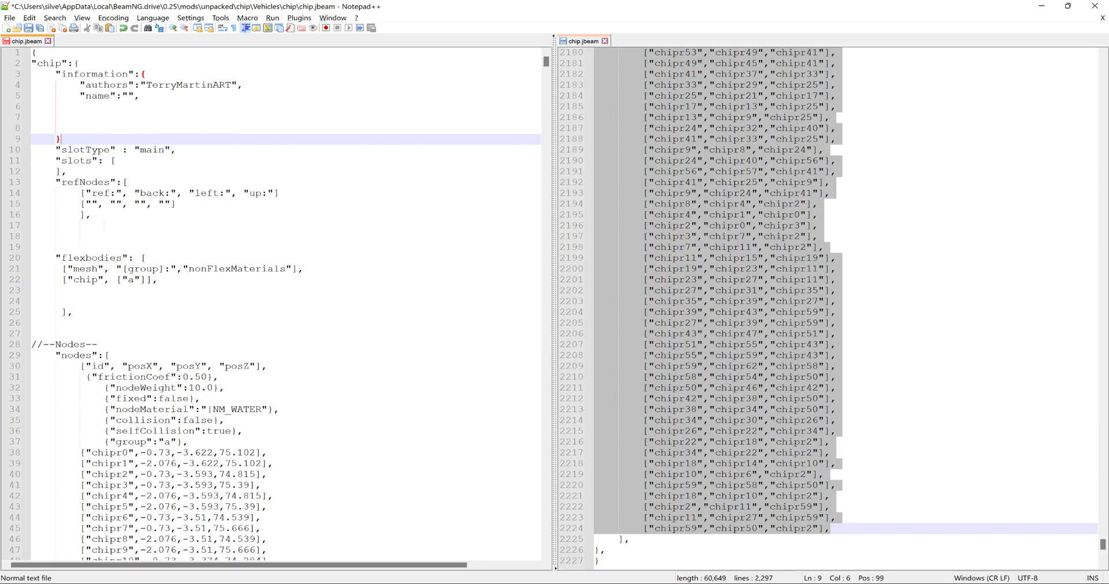
pyautogui.click(29, 27)
# - Switch to BeamNG.drive by launching the game from its launcher, and close the open jbeam_exported and chip folder windows
pyautogui.click(1050, 7)
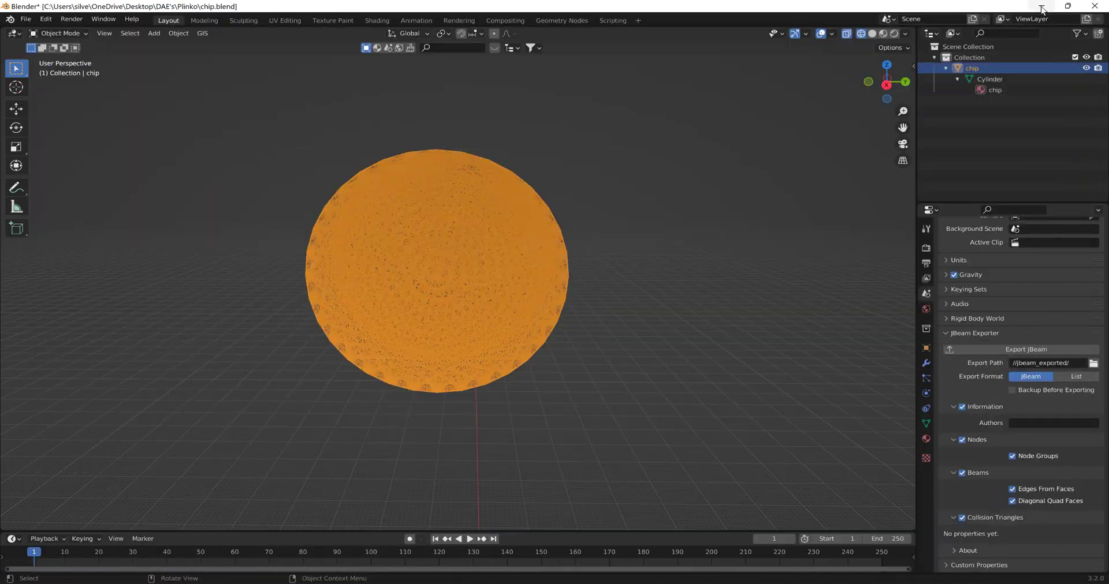
pyautogui.click(1049, 5)
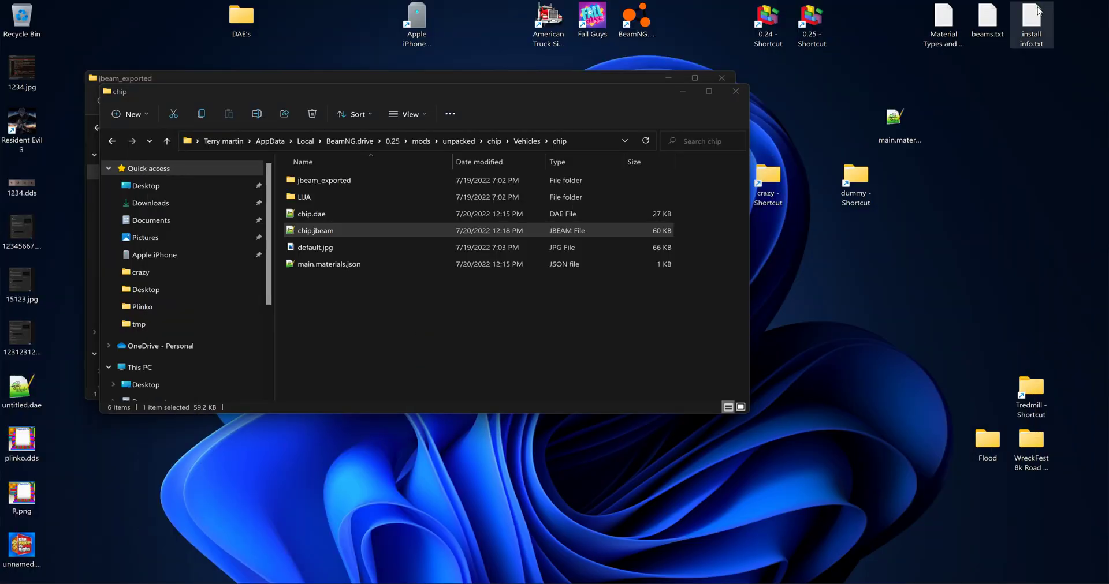
pyautogui.doubleClick(635, 19)
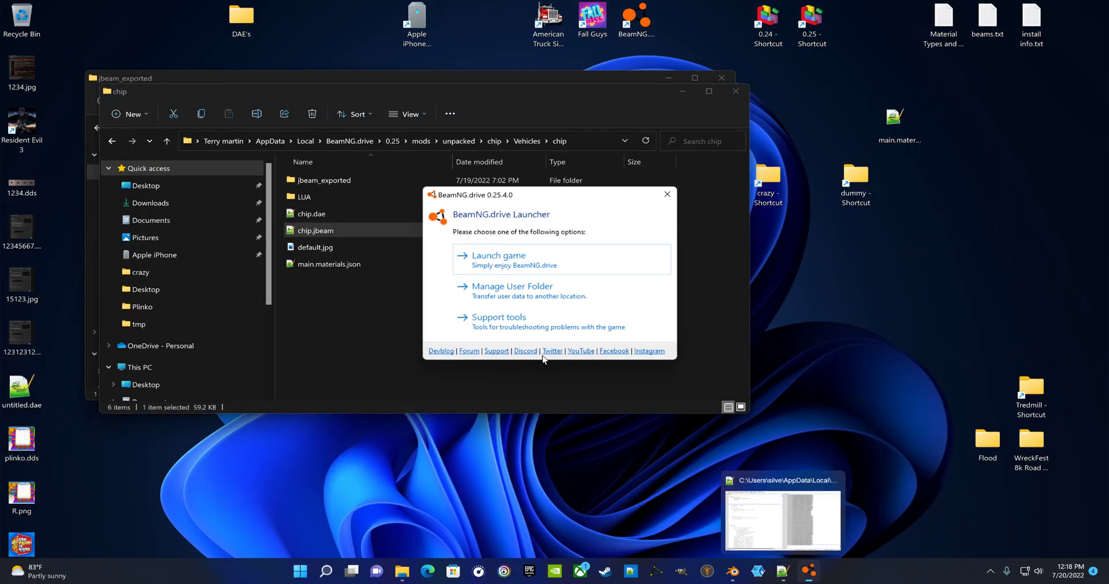
pyautogui.click(498, 257)
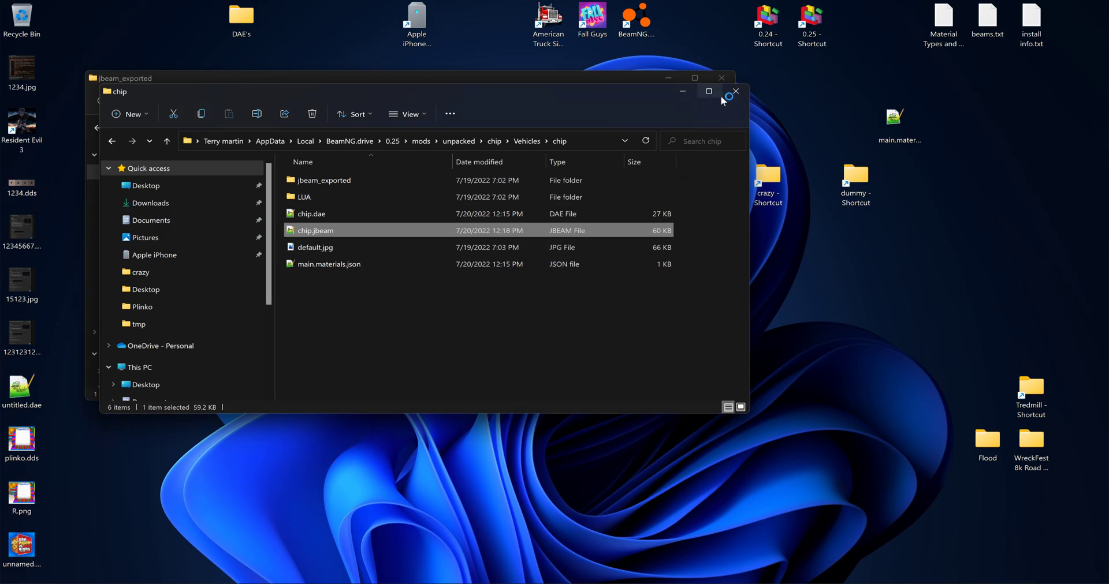
pyautogui.click(722, 77)
pyautogui.click(742, 96)
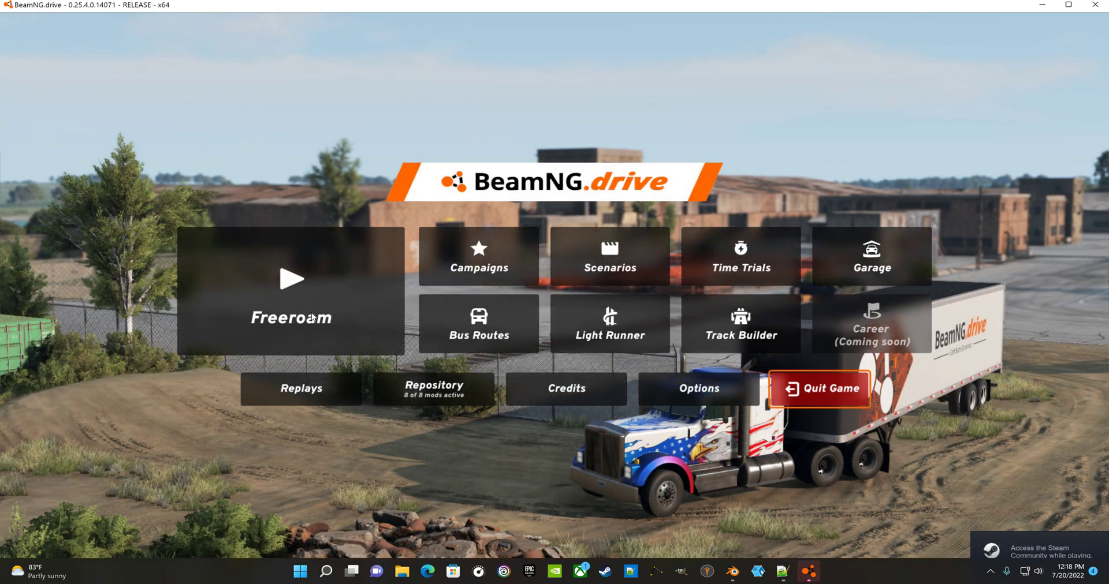
# - Load the Grid, Small, Pure map in Freeroam
pyautogui.click(312, 315)
pyautogui.click(312, 314)
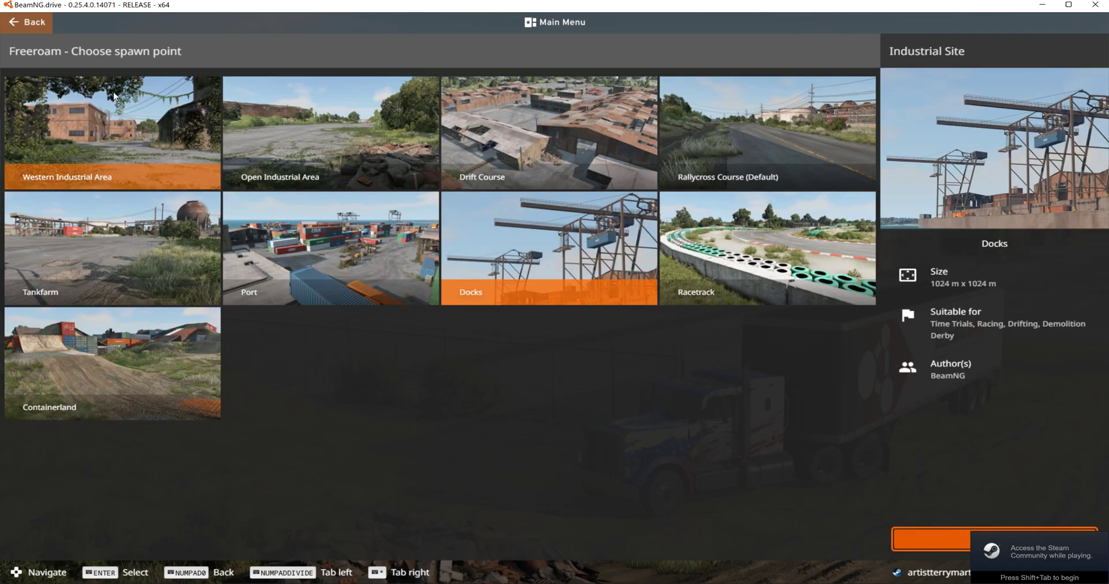
pyautogui.click(19, 29)
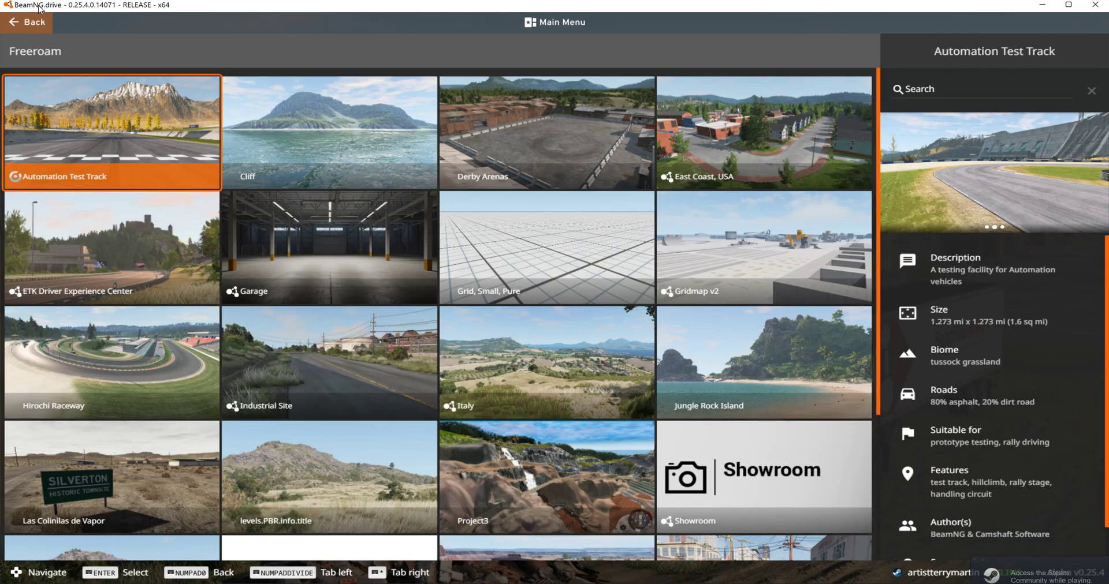
pyautogui.click(473, 223)
pyautogui.click(936, 537)
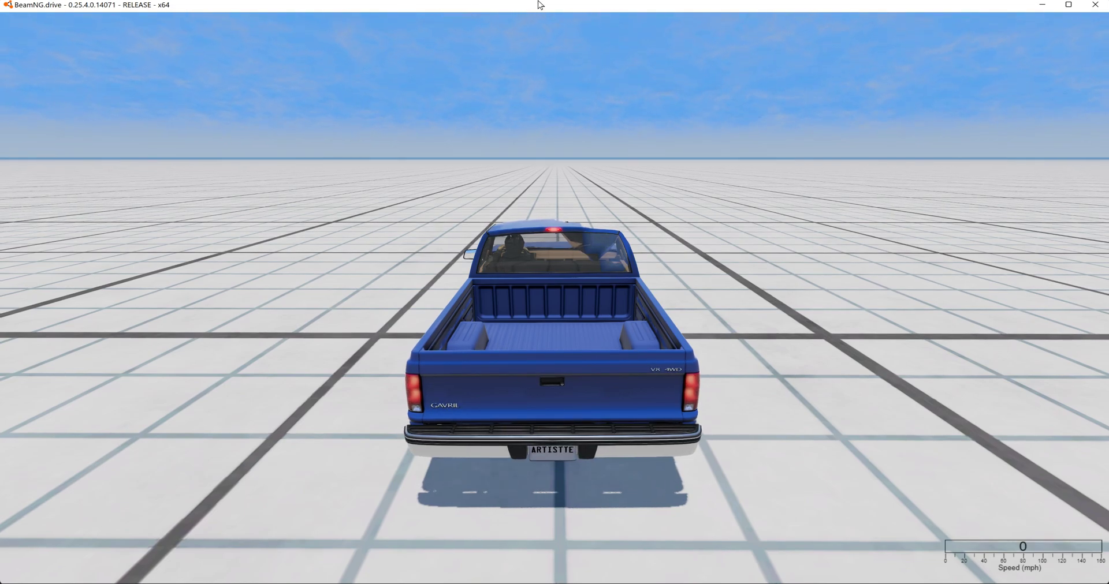
# - Spawn the chip mod as a new vehicle alongside the current pickup
pyautogui.press('Escape')
pyautogui.click(478, 22)
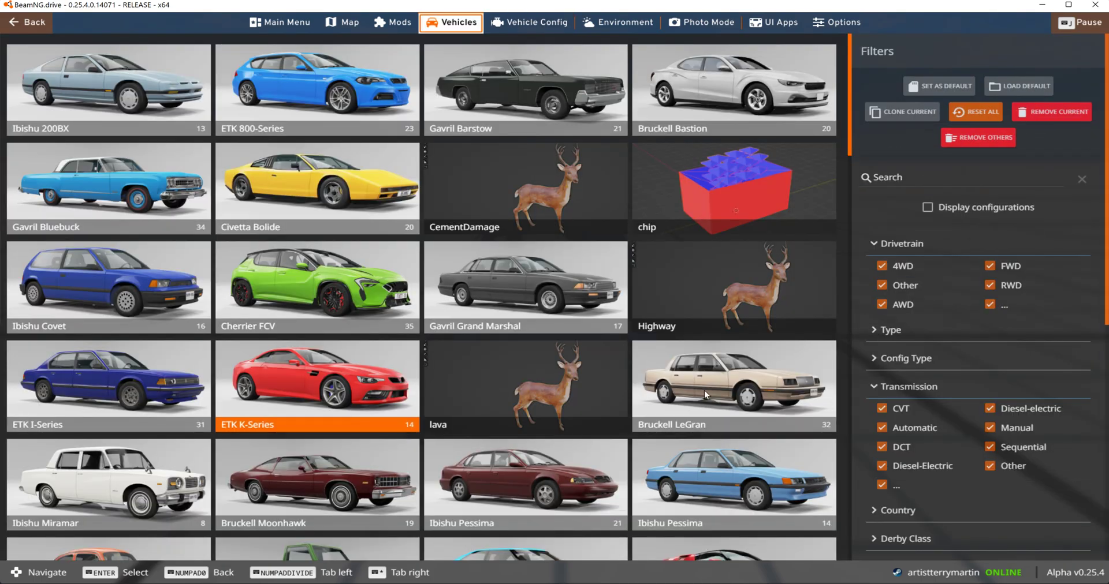
pyautogui.click(730, 179)
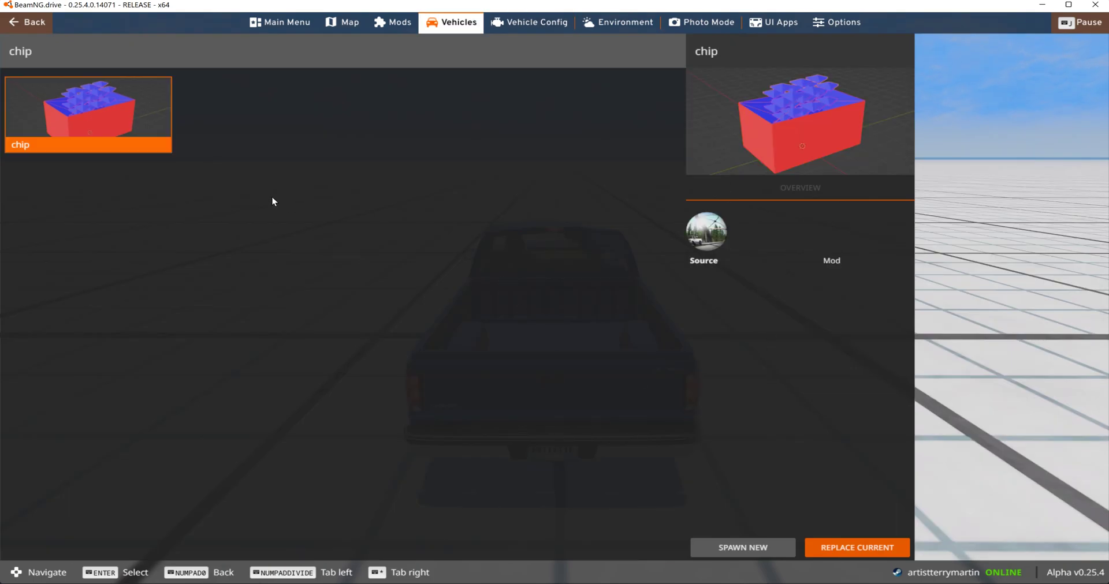
pyautogui.click(771, 554)
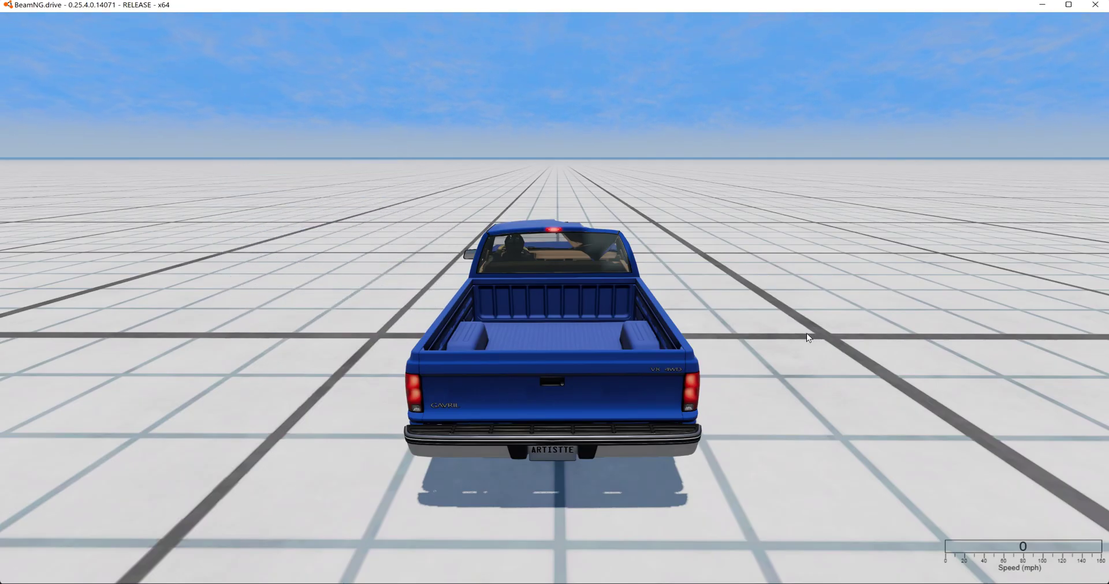
# - Examine the spawned chip beside the pickup from a distance and toggle the simulation pause
pyautogui.scroll(-15, 805, 334)
pyautogui.moveTo(781, 321)
pyautogui.mouseDown(button='right')
pyautogui.moveTo(751, 307)
pyautogui.moveTo(774, 315)
pyautogui.mouseUp(button='right')
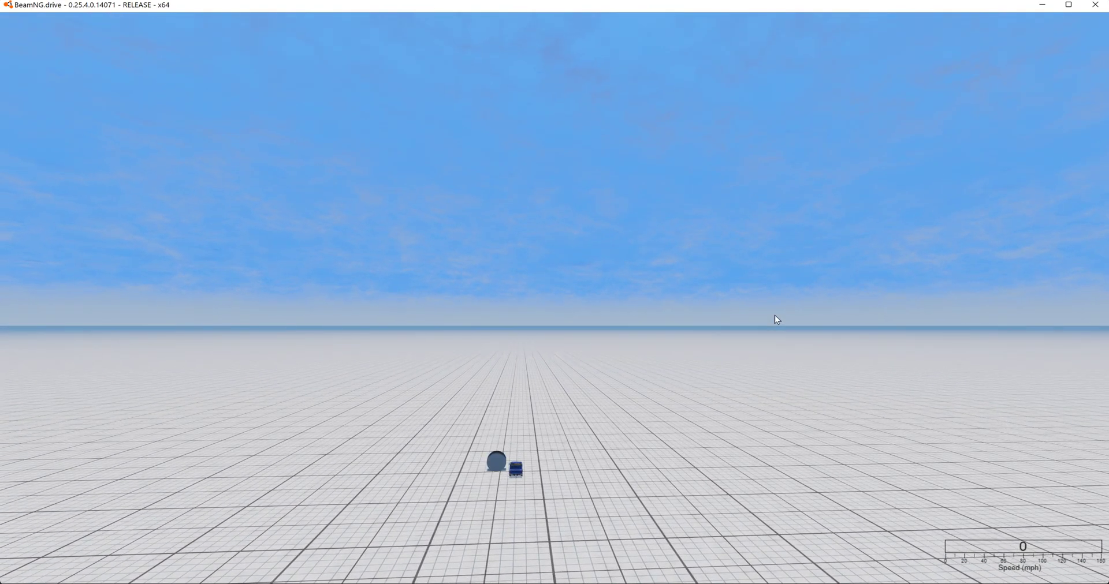
pyautogui.press('j')
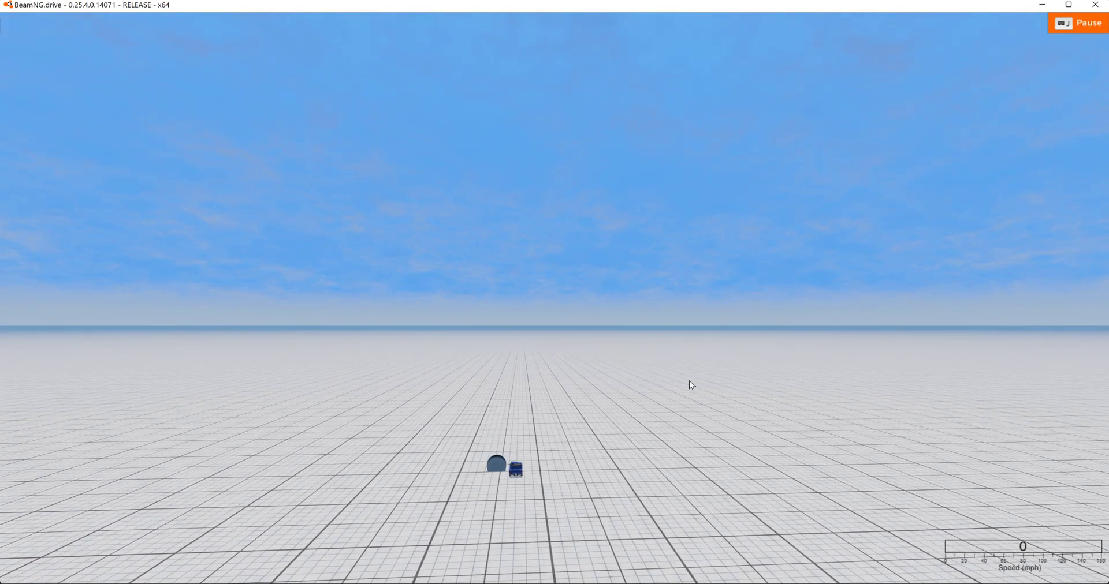
# - Switch to Blender and examine the chip's position relative to the world origin, ending in the front orthographic view
pyautogui.hotkey('alt', 'Tab')
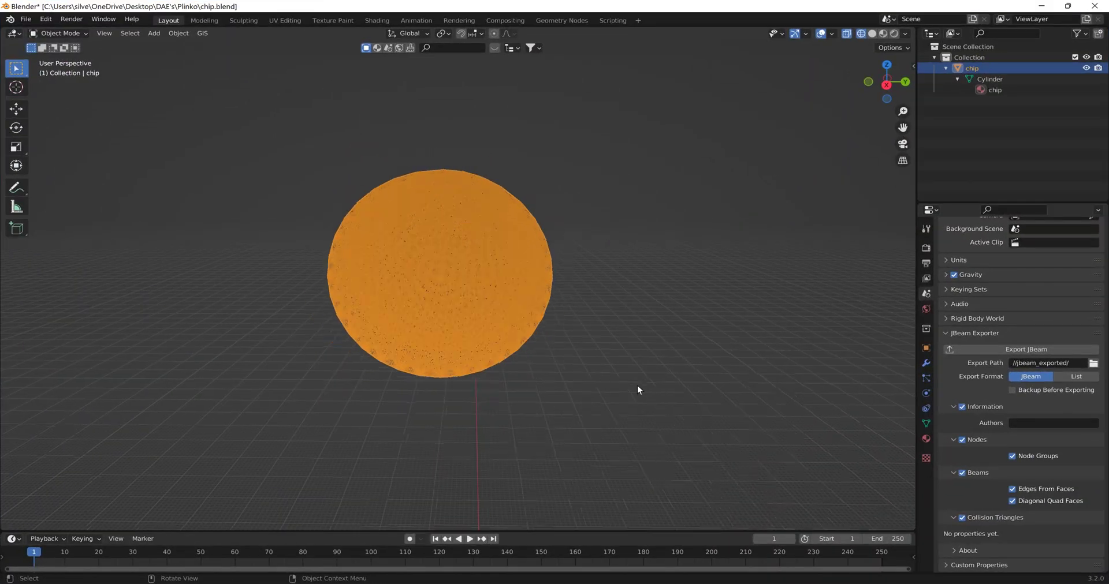
pyautogui.scroll(-4, 637, 387)
pyautogui.keyDown('shift'); pyautogui.moveTo(688, 345); pyautogui.dragTo(734, 303, button='middle'); pyautogui.keyUp('shift')
pyautogui.moveTo(597, 202); pyautogui.dragTo(567, 184, button='middle')
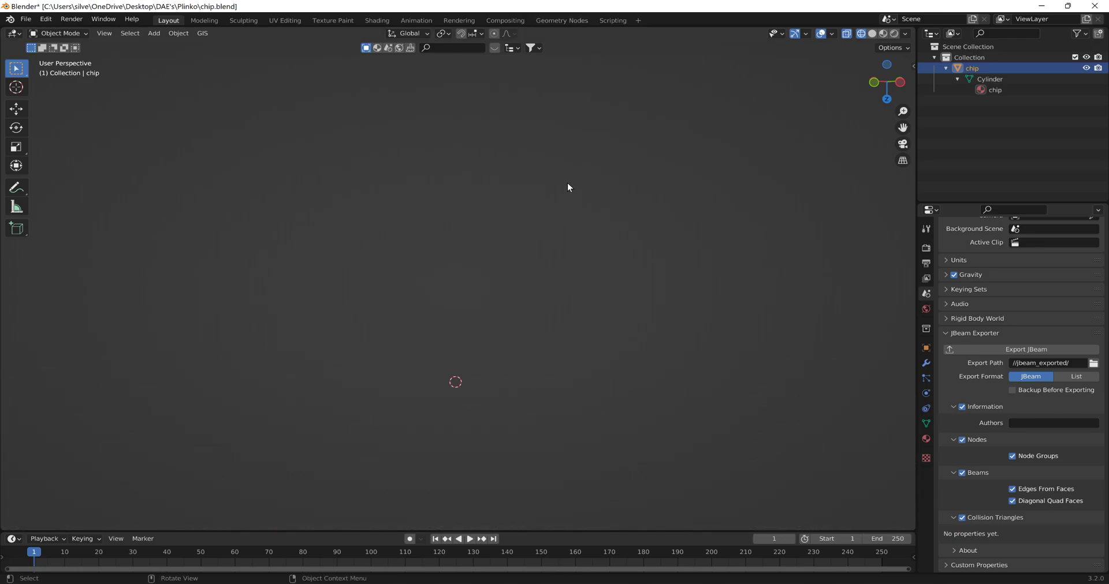
pyautogui.moveTo(499, 317); pyautogui.dragTo(689, 308, button='middle')
pyautogui.scroll(2, 691, 277)
pyautogui.scroll(-6, 692, 258)
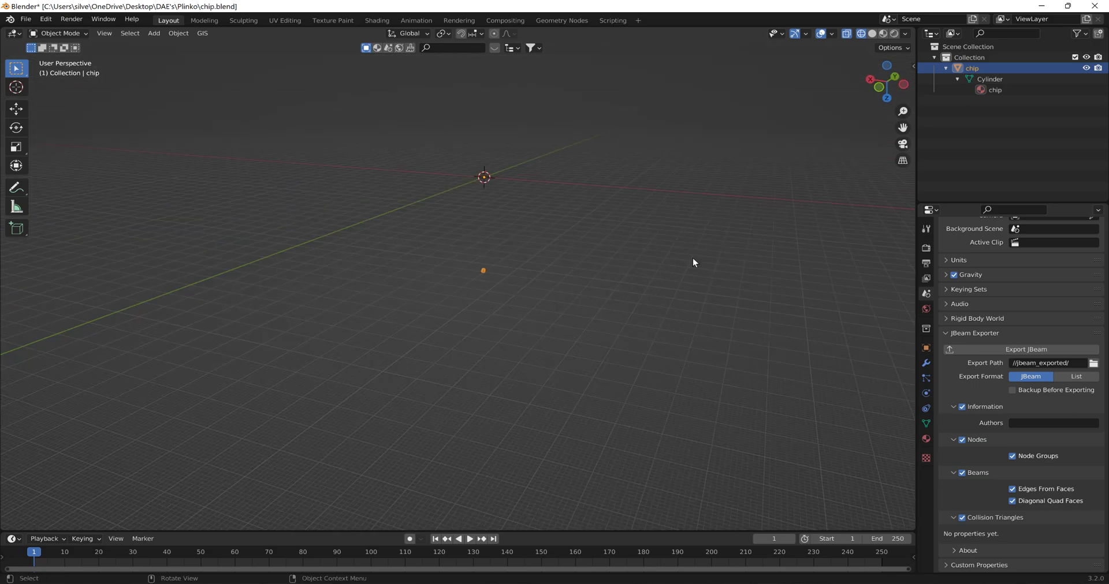
pyautogui.moveTo(645, 256); pyautogui.dragTo(704, 251, button='middle')
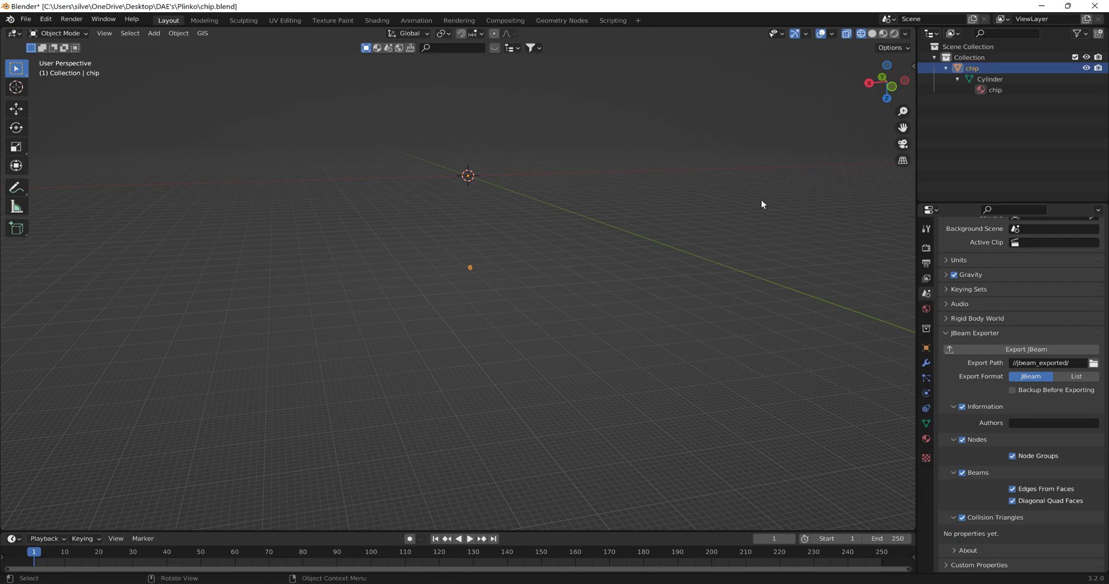
pyautogui.click(869, 83)
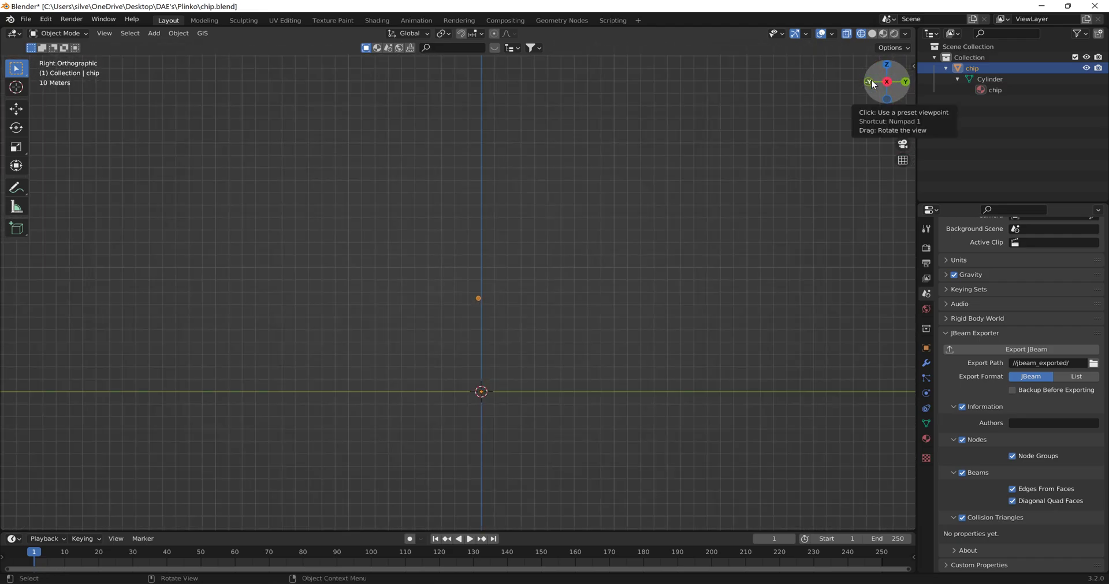
pyautogui.click(904, 84)
pyautogui.click(888, 83)
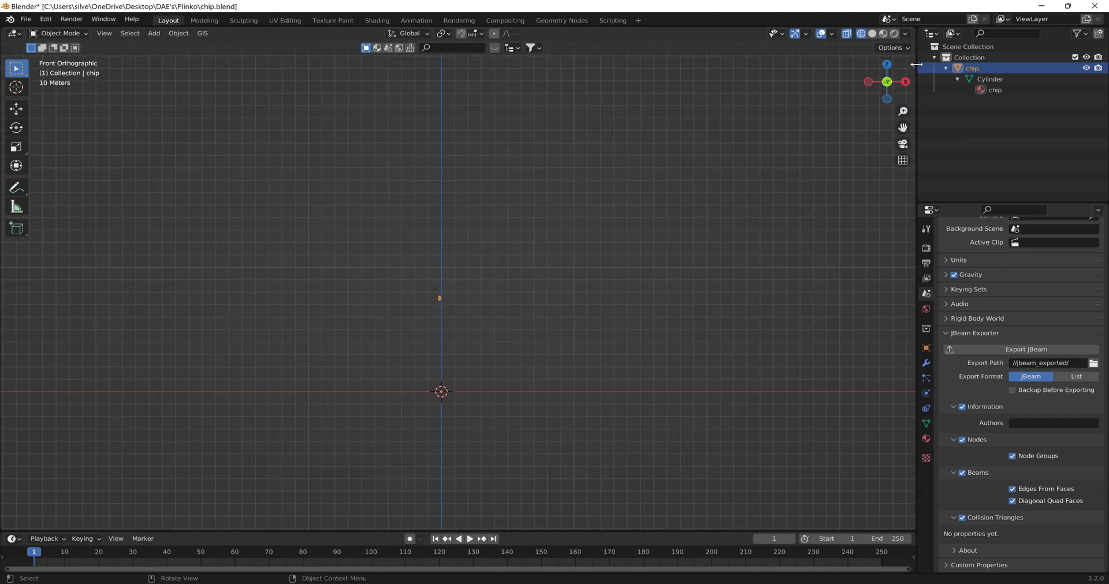
# - Show the selected chip's transform values and check its location and dimensions
pyautogui.click(912, 65)
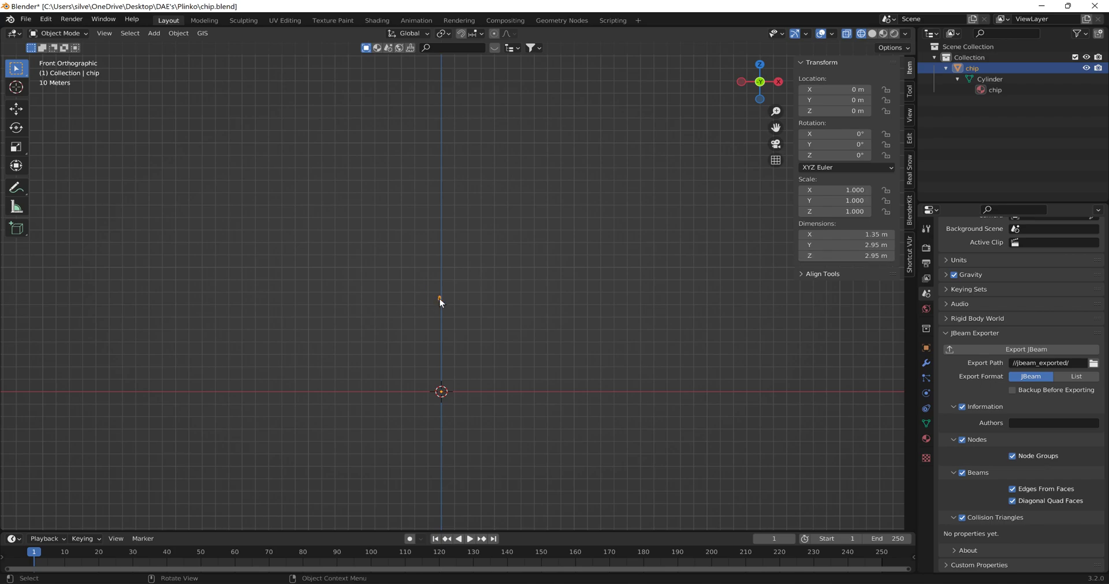
pyautogui.click(913, 120)
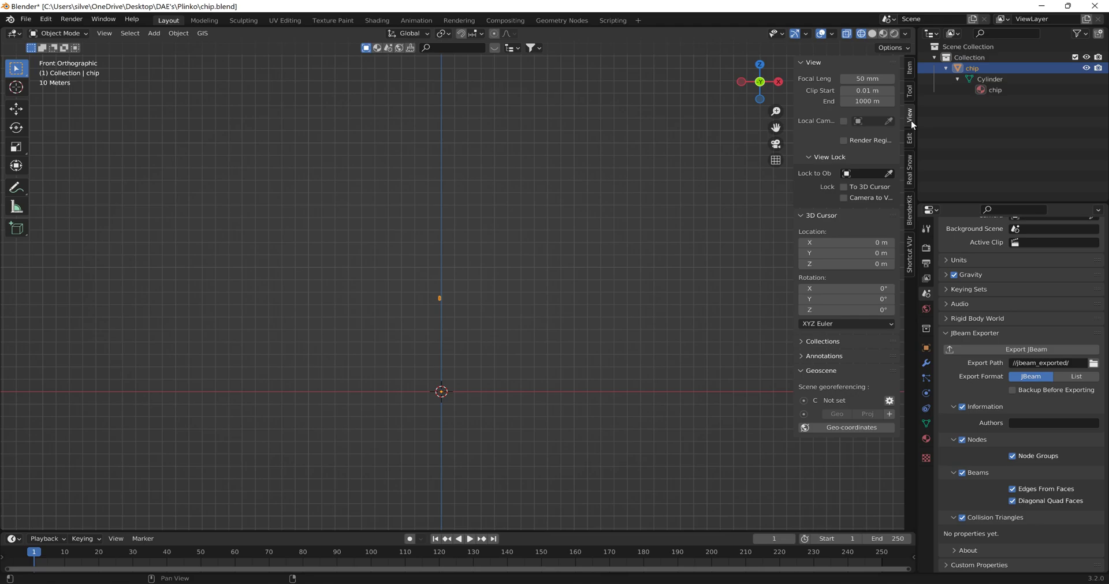
pyautogui.click(433, 296)
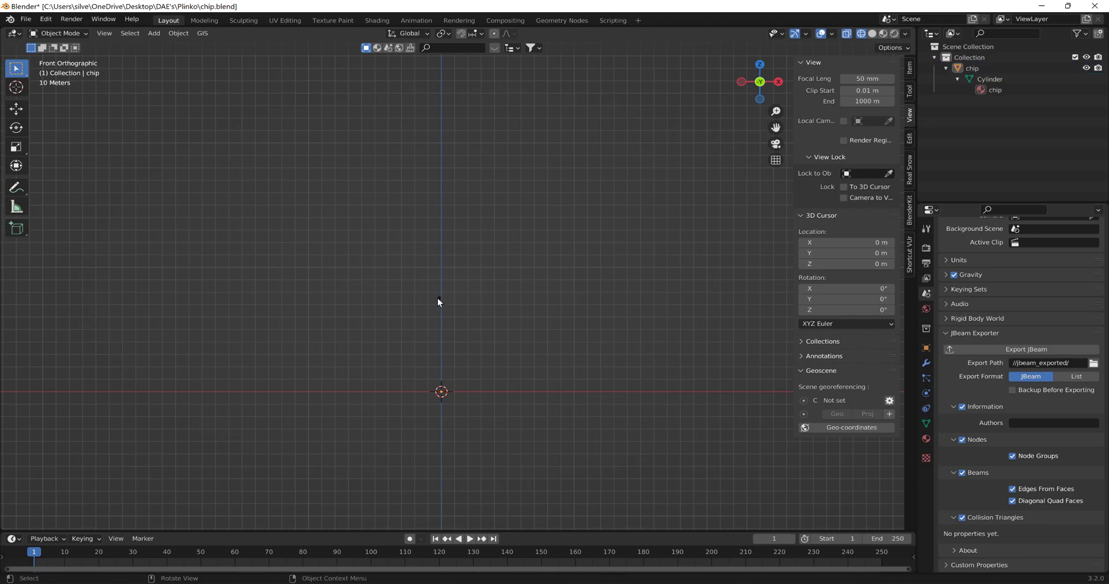
pyautogui.click(438, 298)
pyautogui.click(910, 69)
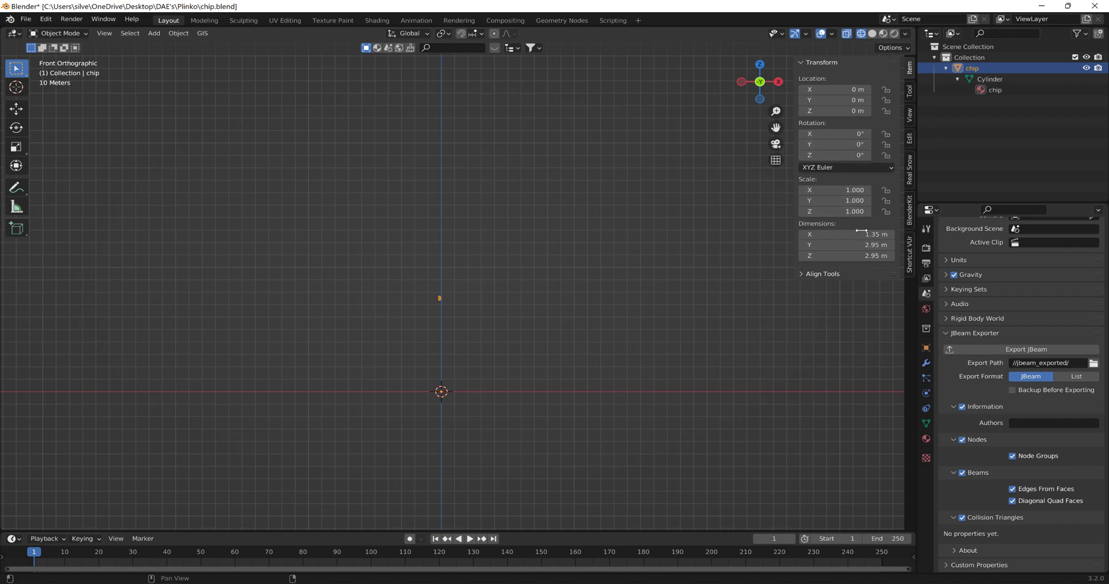
# - Look through the render, output, view layer and scene properties and the view settings, returning to the chip's transform values
pyautogui.scroll(2, 971, 301)
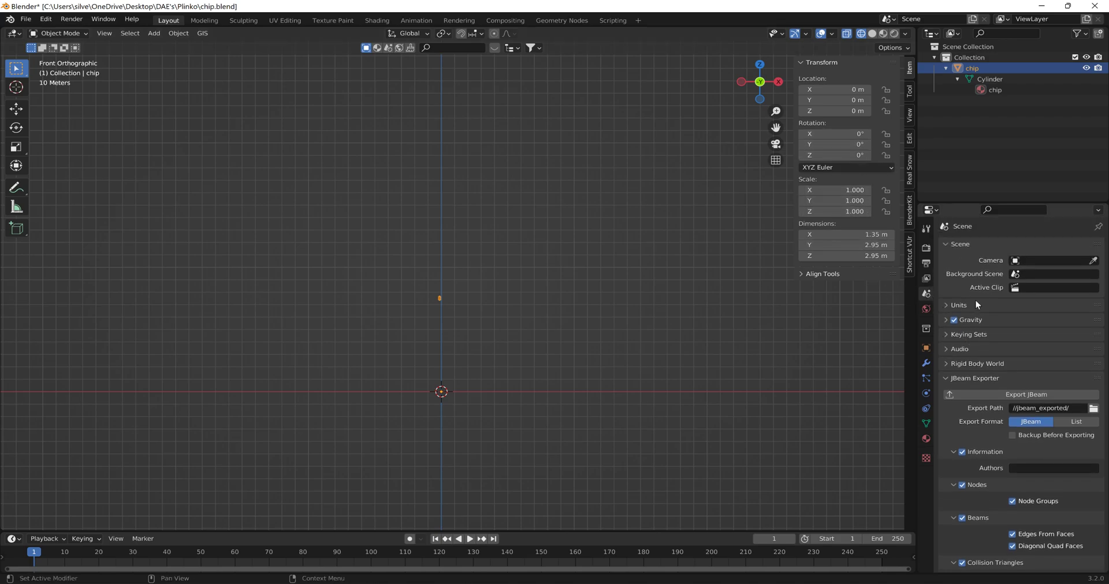
pyautogui.click(925, 248)
pyautogui.click(925, 264)
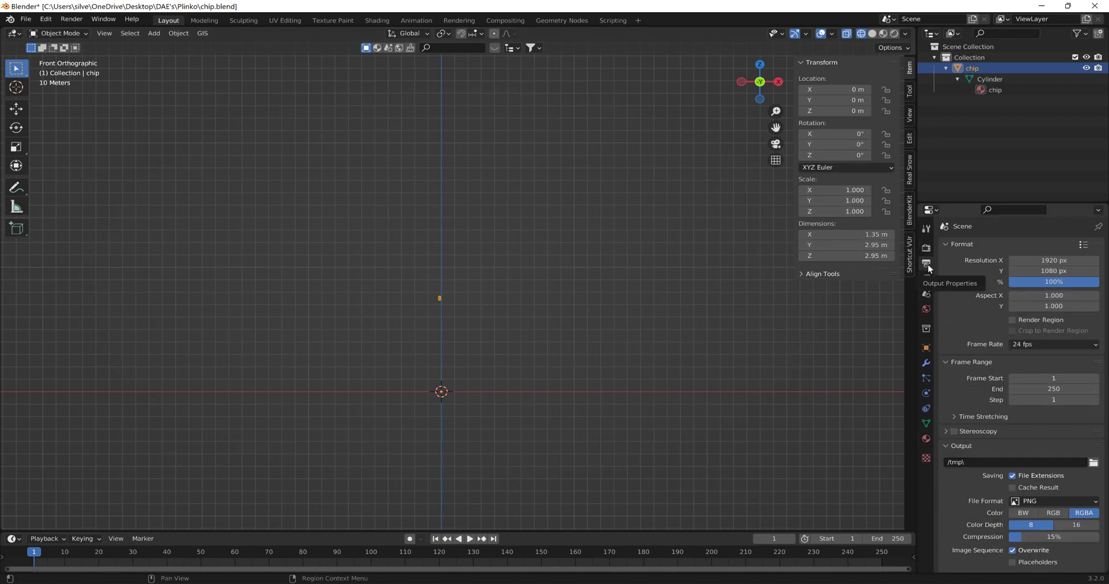
pyautogui.click(927, 279)
pyautogui.click(927, 294)
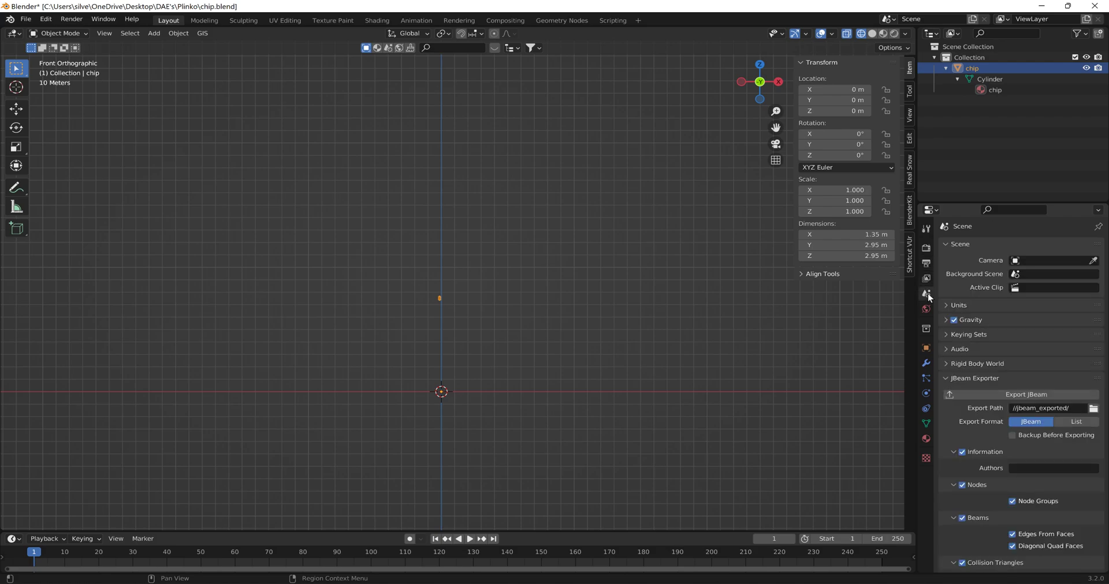
pyautogui.click(910, 140)
pyautogui.click(910, 115)
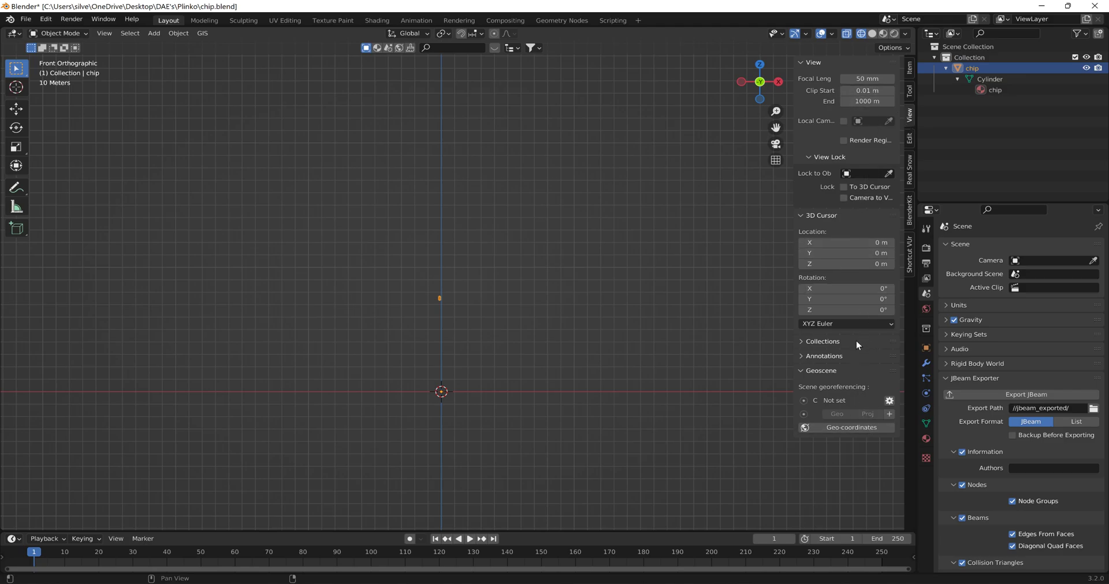
pyautogui.click(913, 92)
pyautogui.click(910, 69)
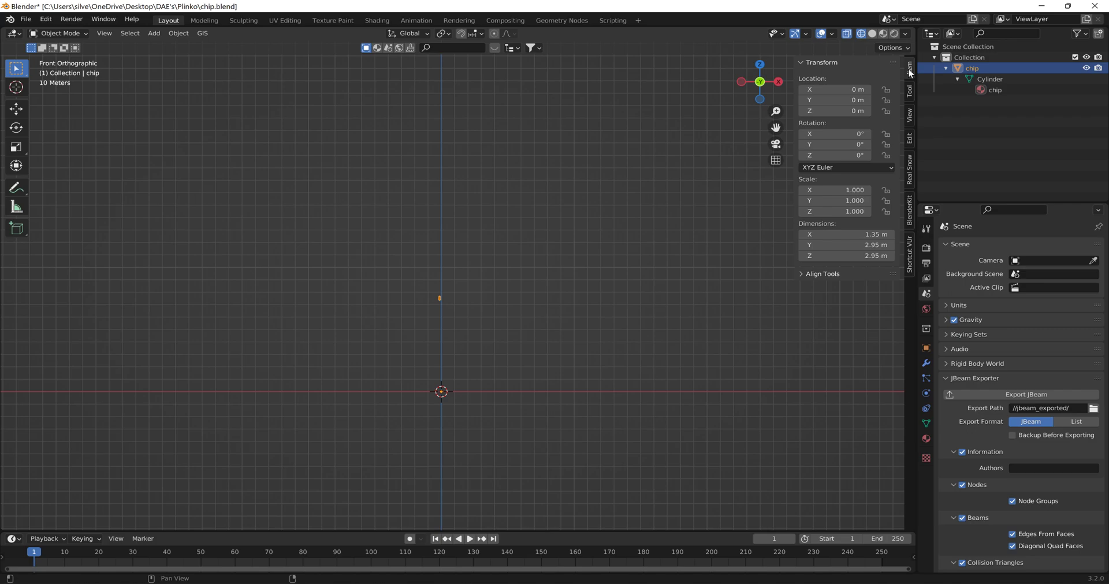
pyautogui.scroll(3, 581, 325)
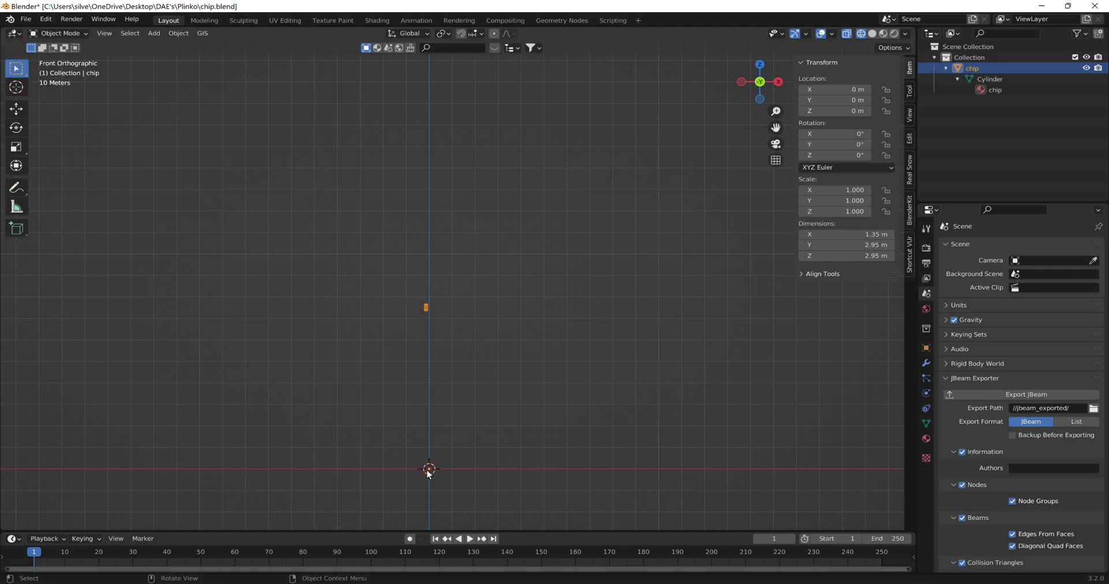
# - Place the 3D cursor on the chip and select the chip
pyautogui.keyDown('shift'); pyautogui.click(426, 307); pyautogui.keyUp('shift')
pyautogui.keyDown('shift'); pyautogui.rightClick(426, 307); pyautogui.keyUp('shift')
pyautogui.moveTo(499, 342); pyautogui.dragTo(381, 334, button='middle')
pyautogui.scroll(5, 491, 321)
pyautogui.keyDown('shift'); pyautogui.moveTo(464, 327); pyautogui.dragTo(300, 247, button='middle'); pyautogui.keyUp('shift')
pyautogui.scroll(3, 336, 255)
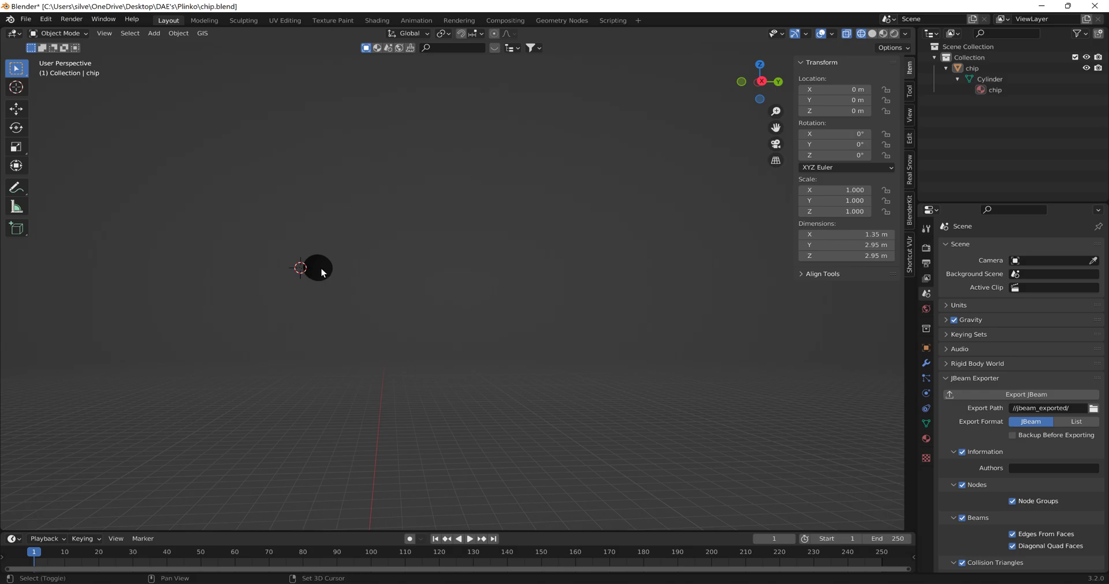
pyautogui.click(321, 268)
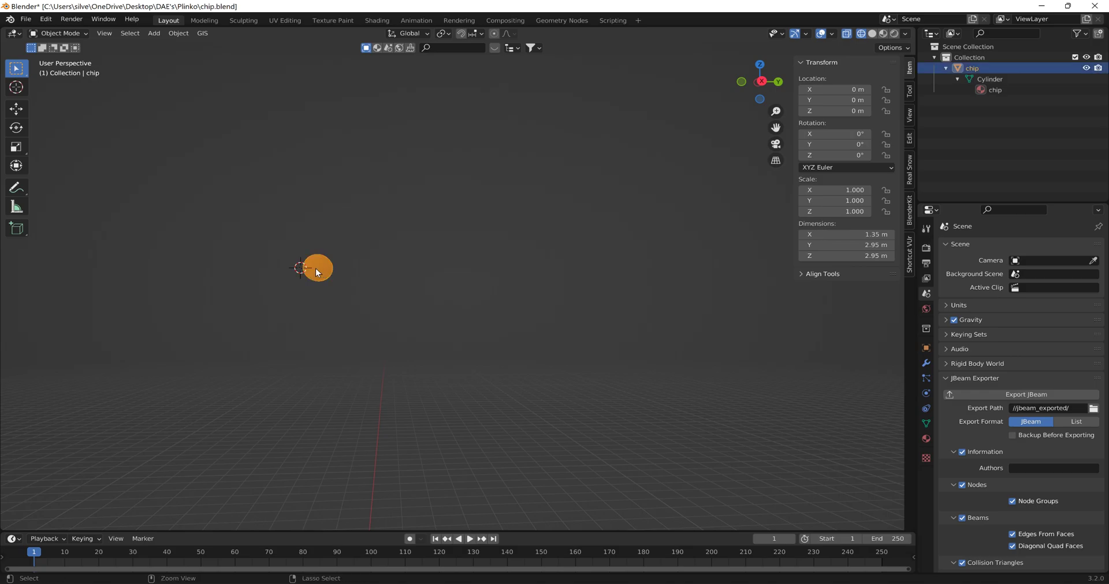
pyautogui.moveTo(306, 279); pyautogui.dragTo(293, 306, button='middle')
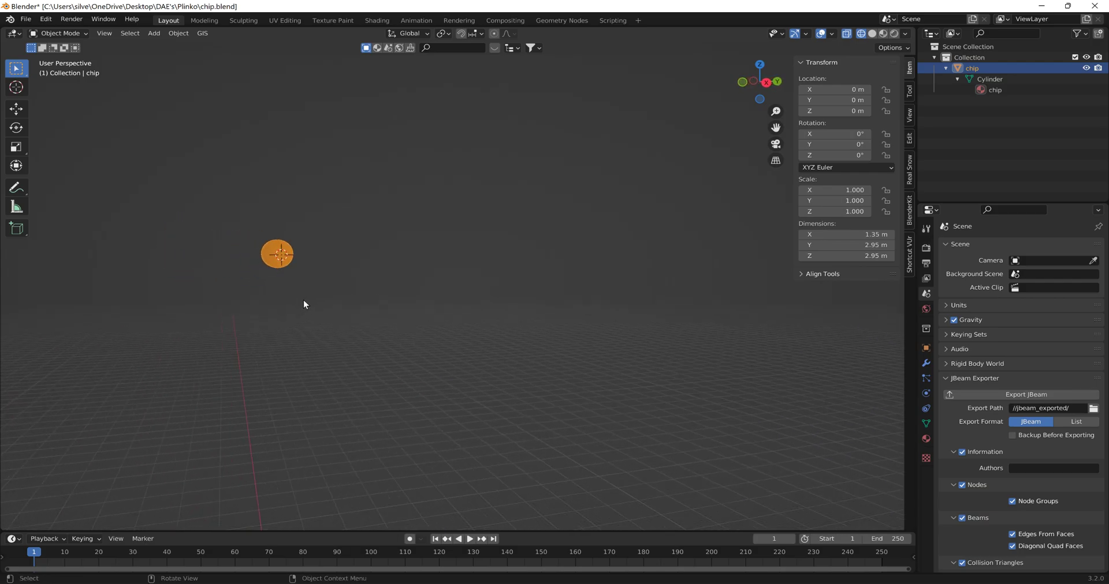
# - Set the chip's origin to the 3D cursor and apply its object transforms
pyautogui.click(168, 34)
pyautogui.moveTo(203, 60)
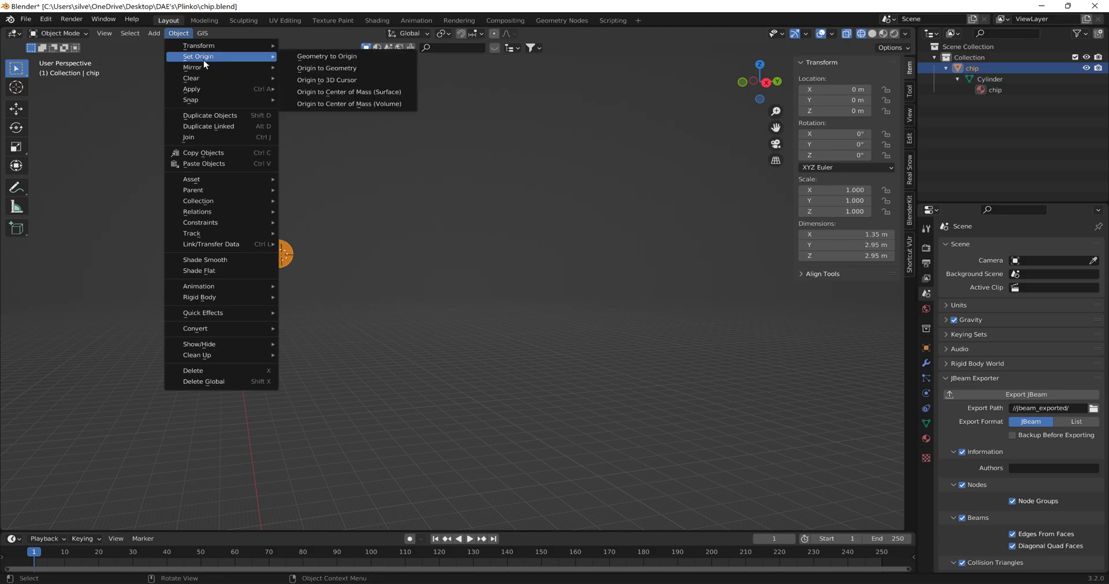
pyautogui.click(308, 85)
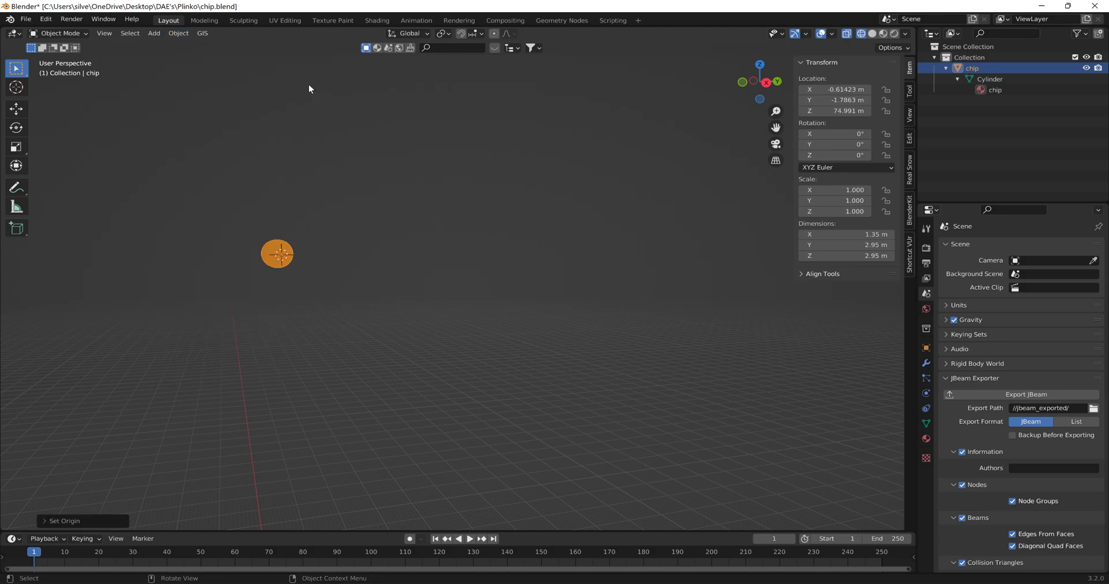
pyautogui.click(179, 34)
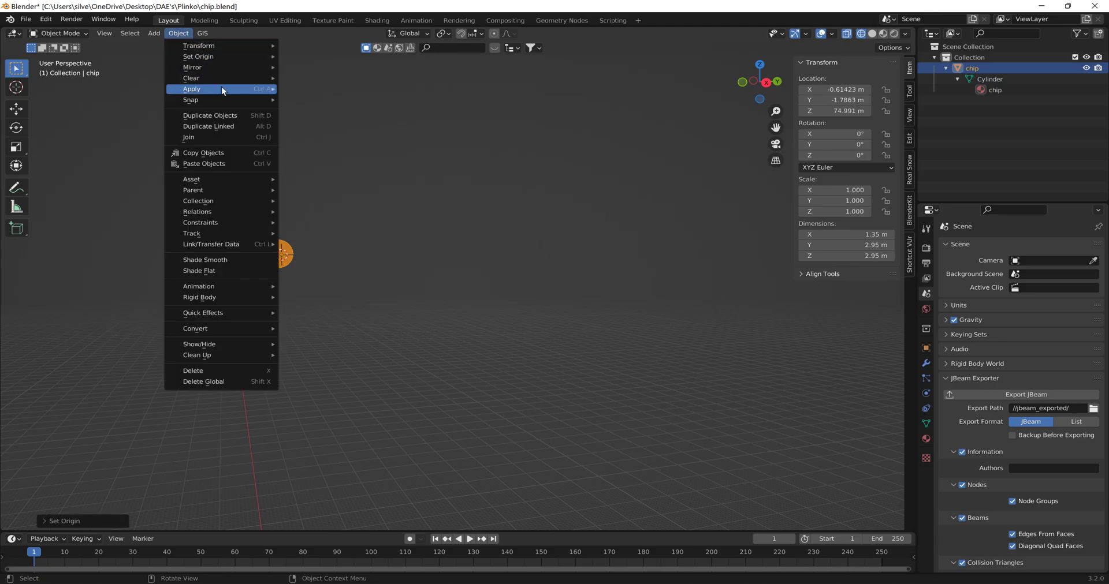
pyautogui.moveTo(221, 90)
pyautogui.click(324, 122)
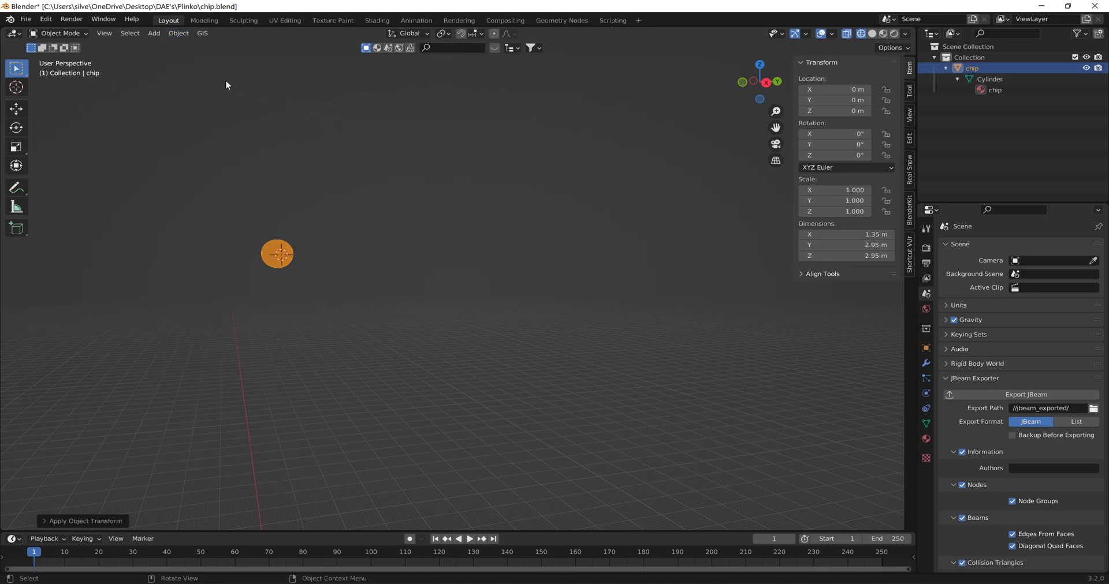
# - Export the chip as Collada, overwriting chip.dae in the mod's Vehicles\chip folder
pyautogui.click(28, 19)
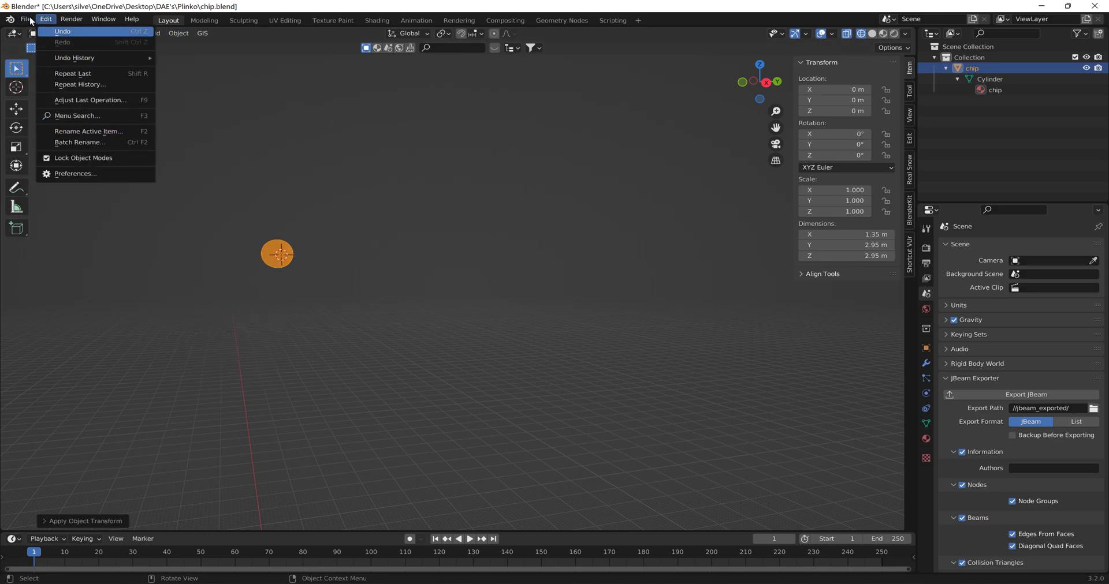
pyautogui.moveTo(68, 174)
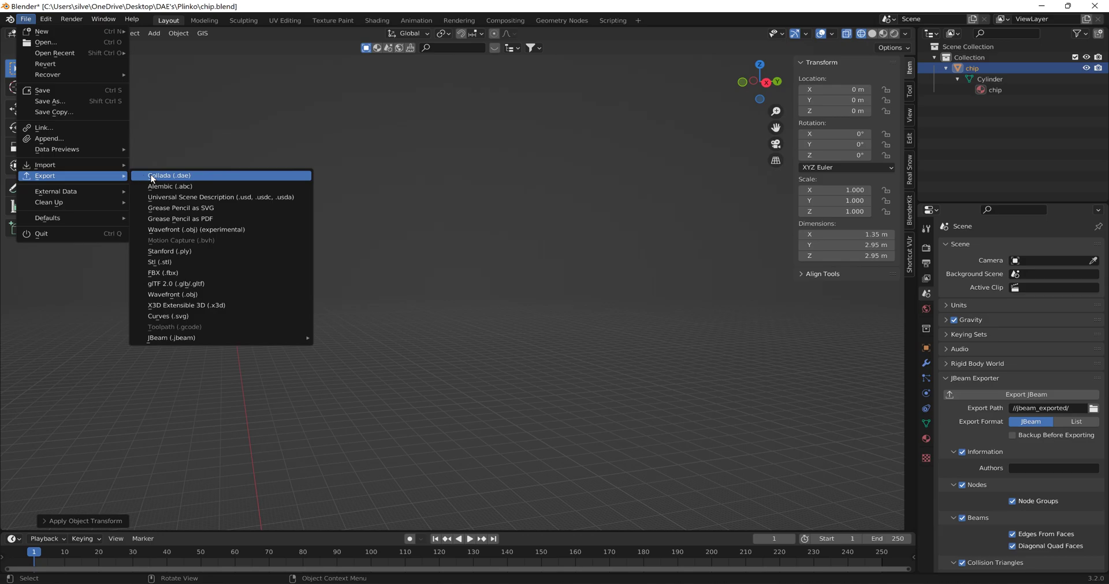
pyautogui.click(162, 176)
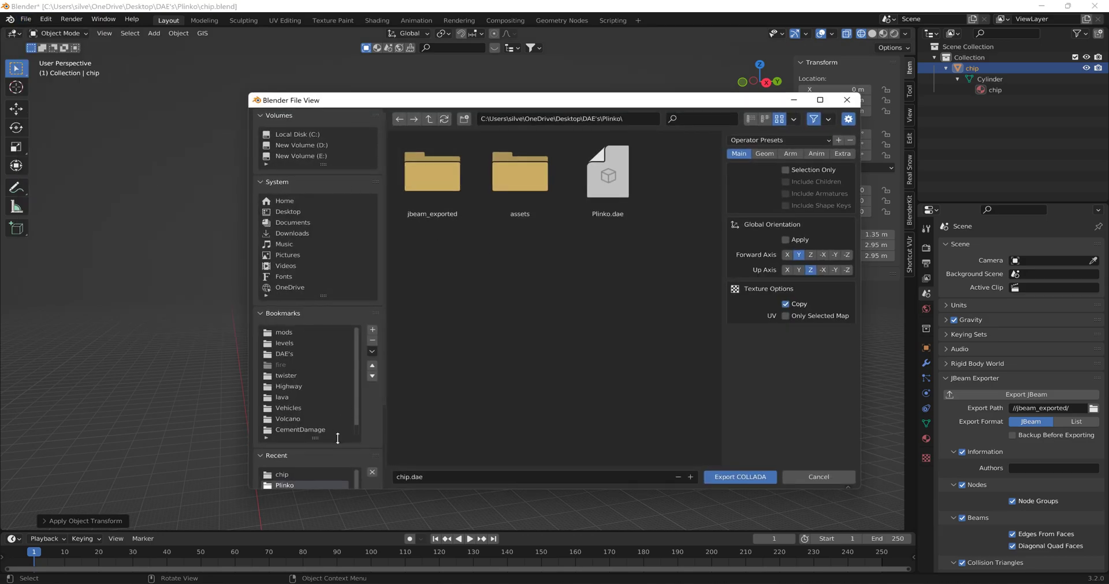
pyautogui.click(286, 476)
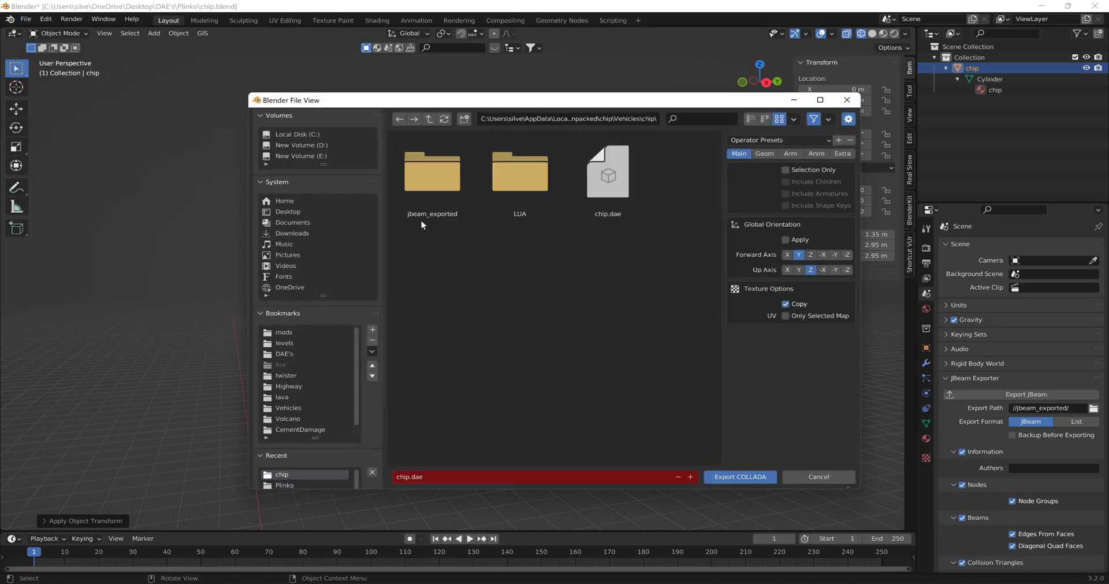
pyautogui.click(611, 181)
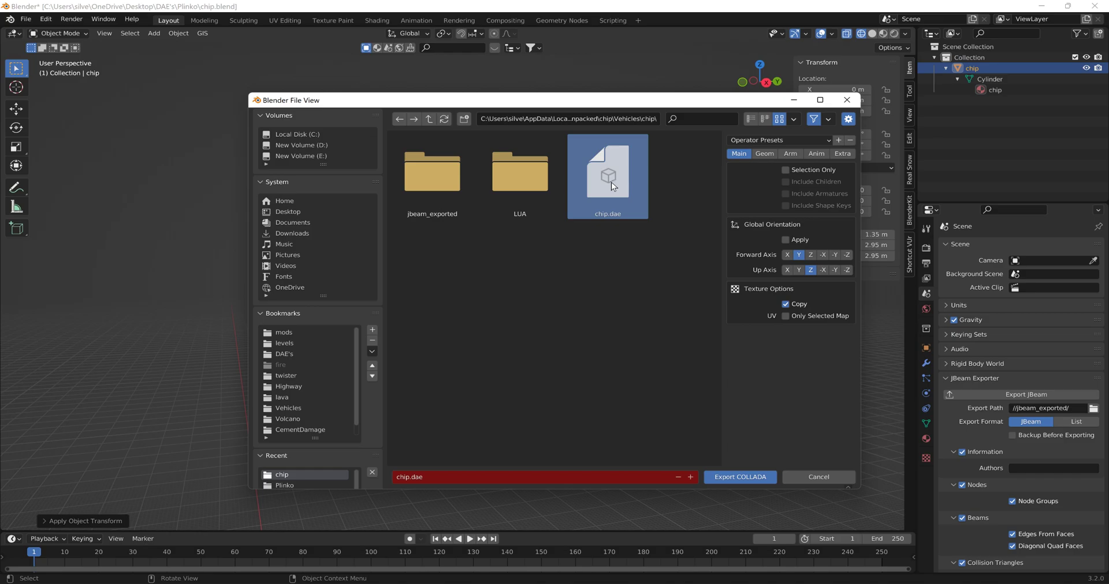
pyautogui.click(746, 478)
# - Save chip.blend and export the chip object as a JBeam file
pyautogui.click(28, 20)
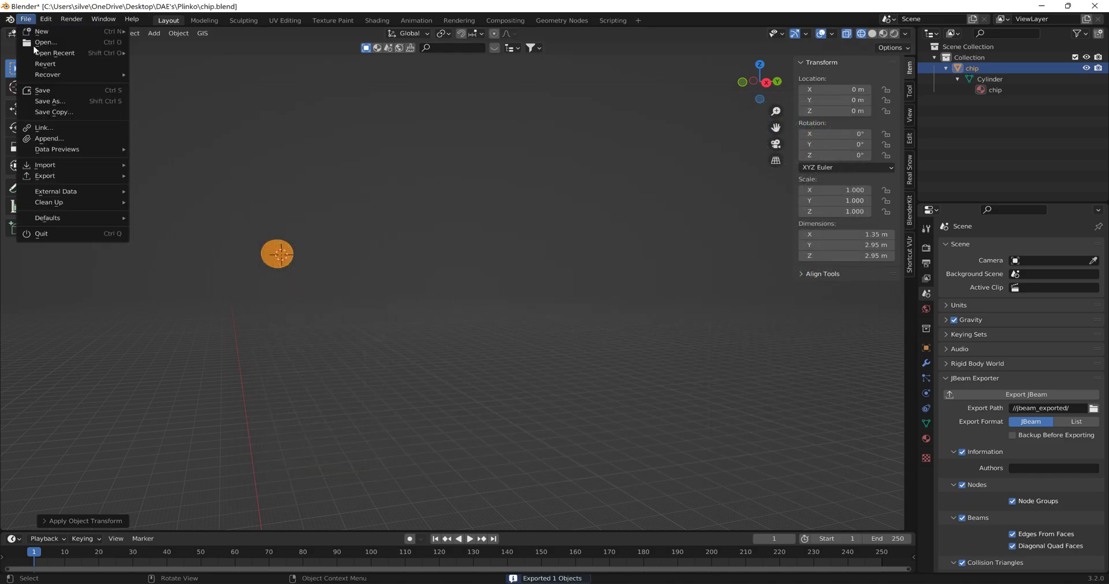
pyautogui.click(59, 90)
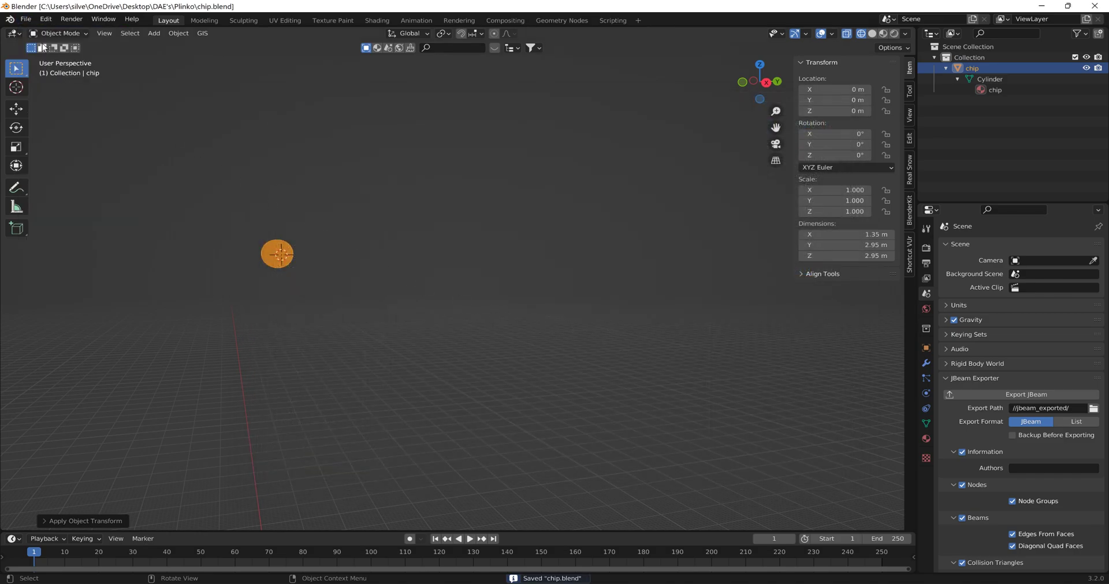
pyautogui.click(26, 19)
pyautogui.moveTo(77, 169)
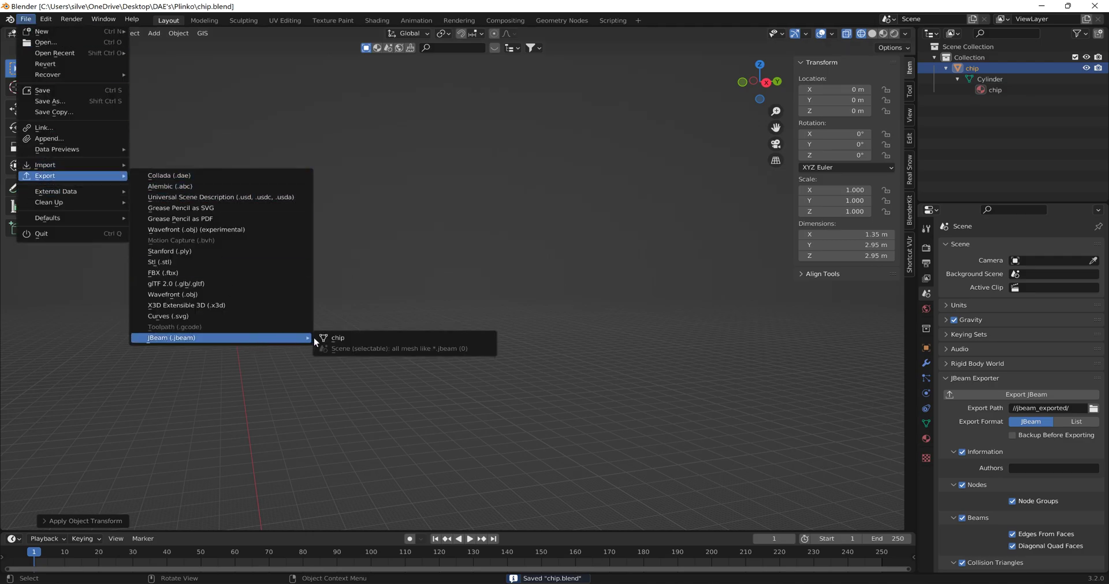
pyautogui.click(334, 338)
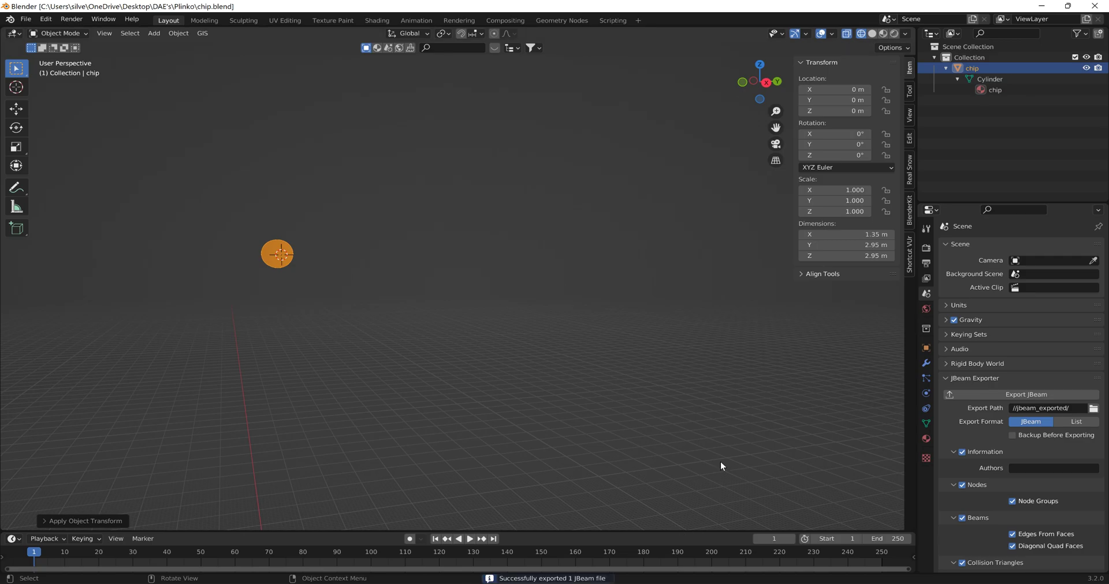
# - Switch to Notepad++, compare the two chip.jbeam files and select node chipr0's posZ value in the mod's file
pyautogui.hotkey('alt', 'Tab')
pyautogui.hotkey('alt', 'Tab')
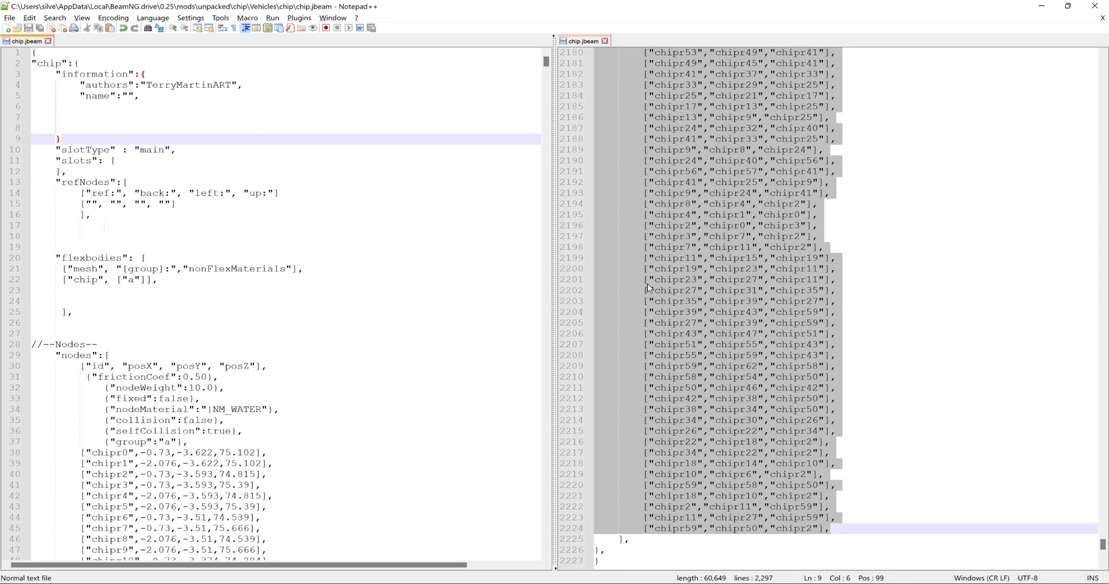
pyautogui.click(580, 41)
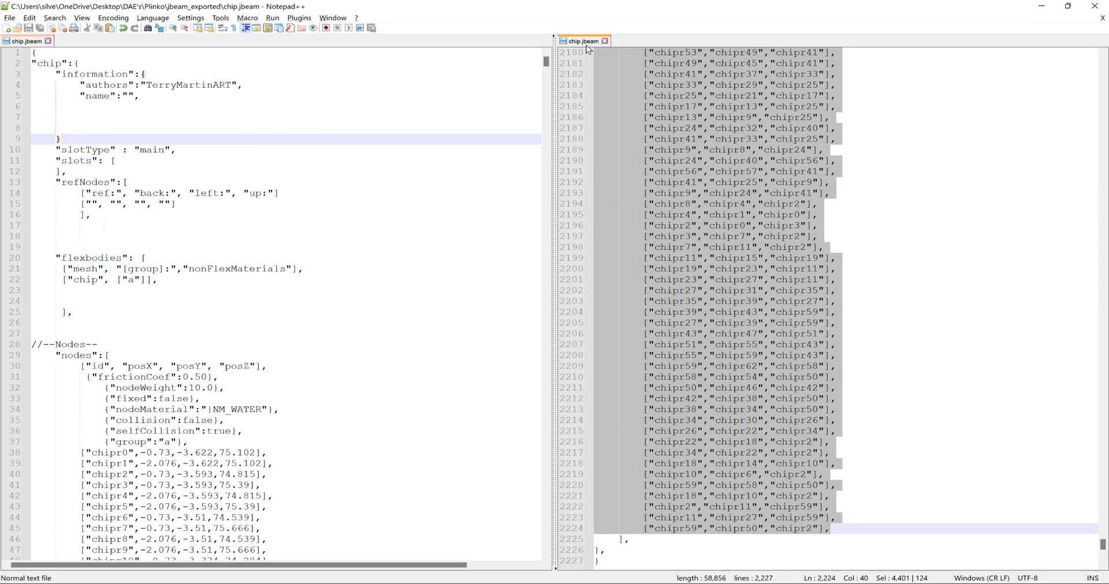
pyautogui.click(29, 42)
pyautogui.click(583, 42)
pyautogui.moveTo(147, 453); pyautogui.dragTo(207, 453)
pyautogui.press('Right')
pyautogui.press('Right')
pyautogui.hotkey('shift', 'Right')
pyautogui.hotkey('shift', 'Right')
pyautogui.hotkey('shift', 'Right')
pyautogui.hotkey('shift', 'Right')
pyautogui.hotkey('shift', 'Right')
pyautogui.hotkey('shift', 'Right')
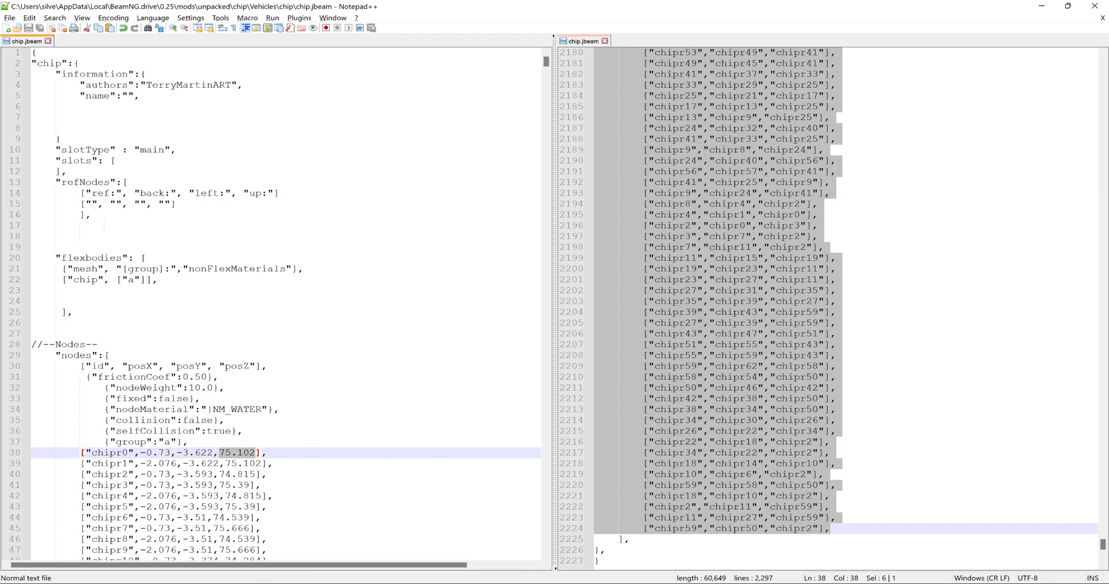
# - Open chip.jbeam from the Plinko\jbeam_exported folder and reload its newly exported contents
pyautogui.click(402, 570)
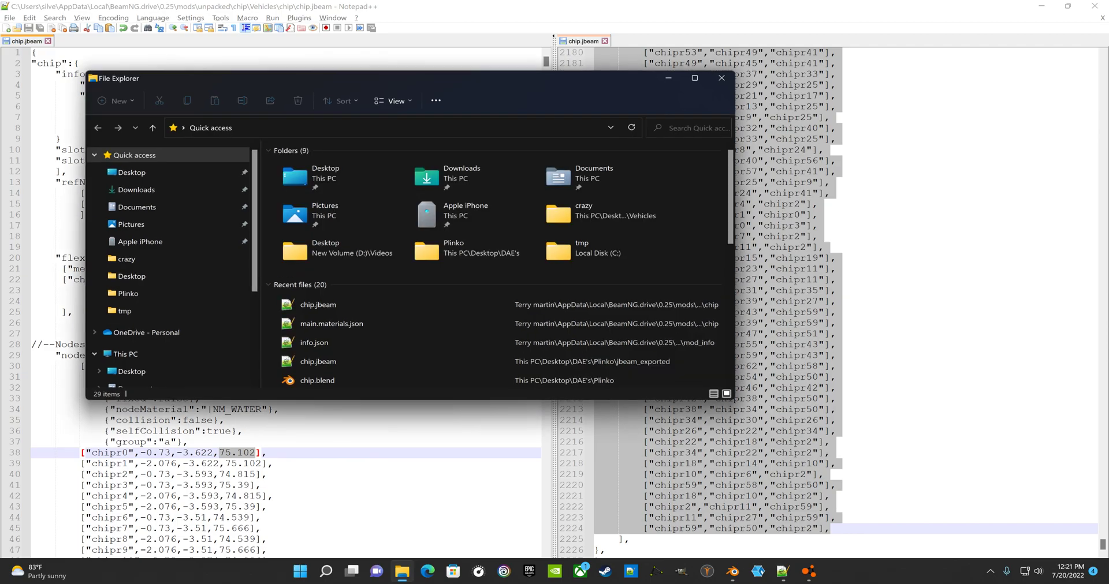
pyautogui.click(378, 128)
pyautogui.write("C:\\Users\\silve\\Desktop\\DAE's\\Plinko\\jbeam_exported")
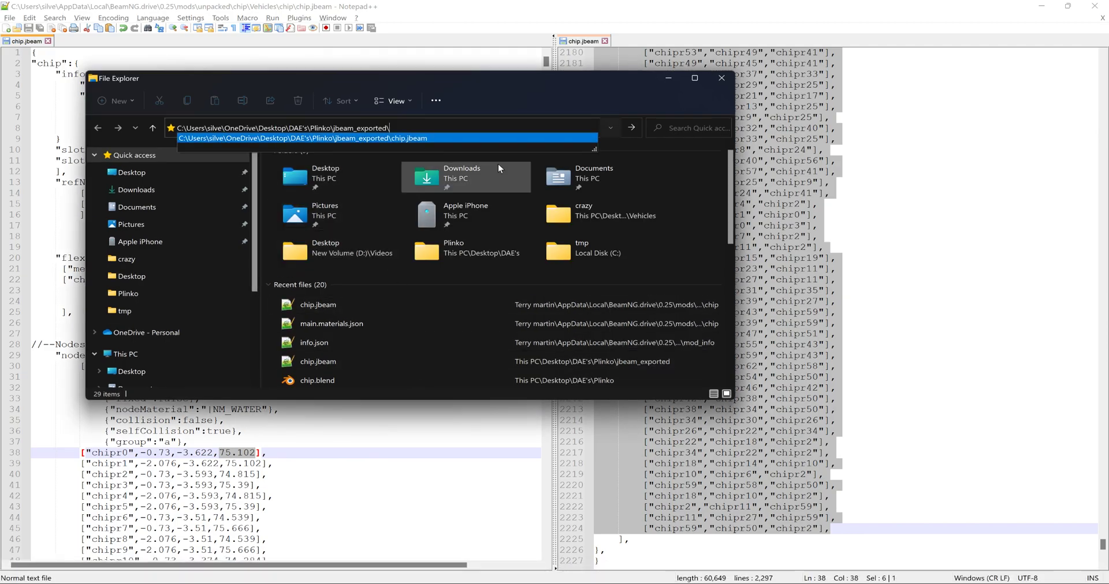
pyautogui.press('Return')
pyautogui.doubleClick(317, 168)
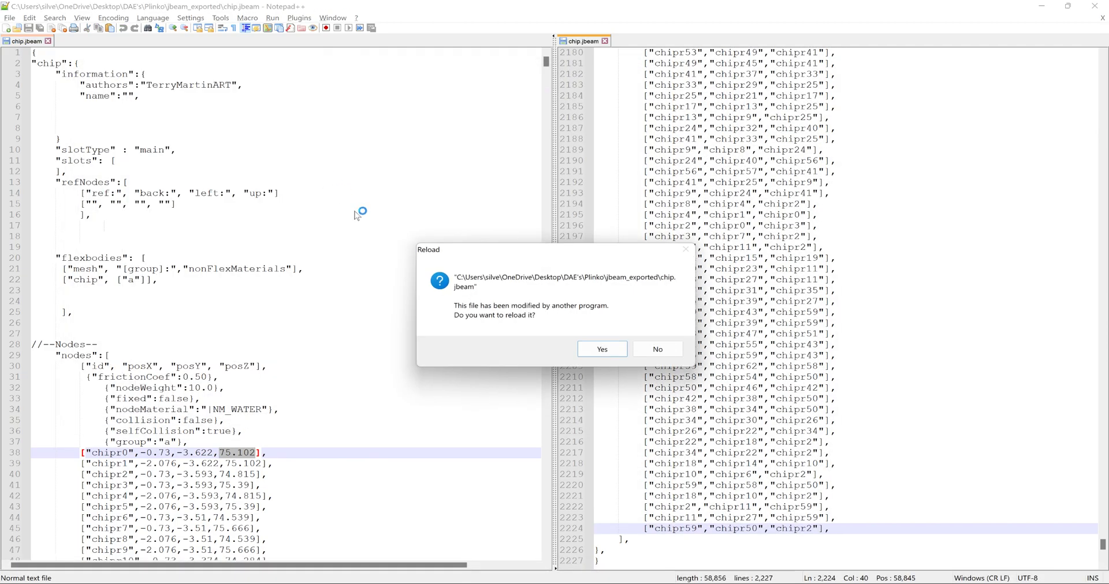
pyautogui.click(600, 349)
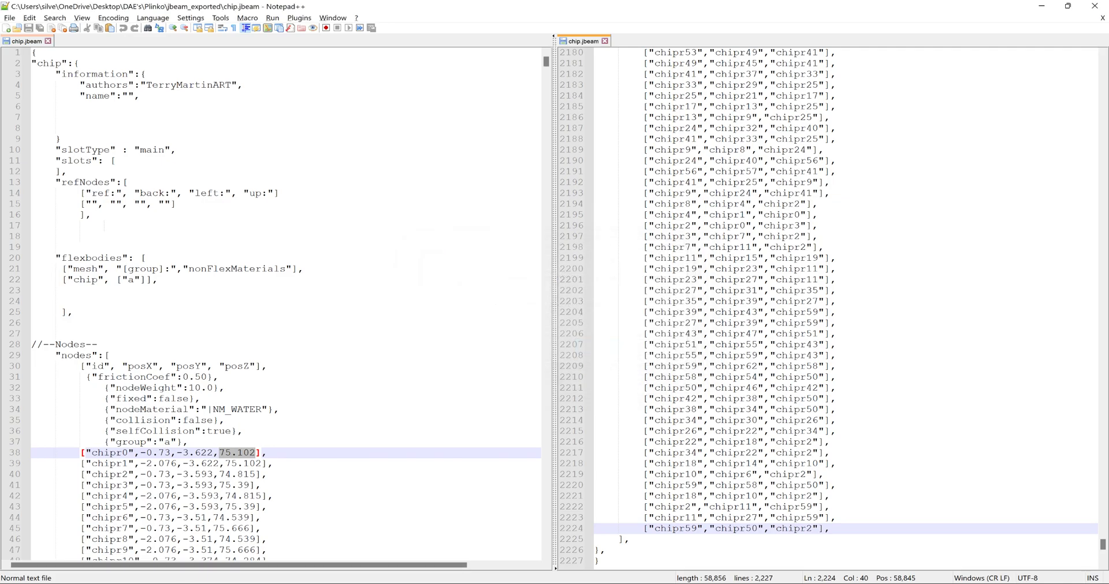
# - Compare the node coordinates in the reloaded export with those in the mod's chip.jbeam
pyautogui.moveTo(1103, 542); pyautogui.dragTo(1102, 60)
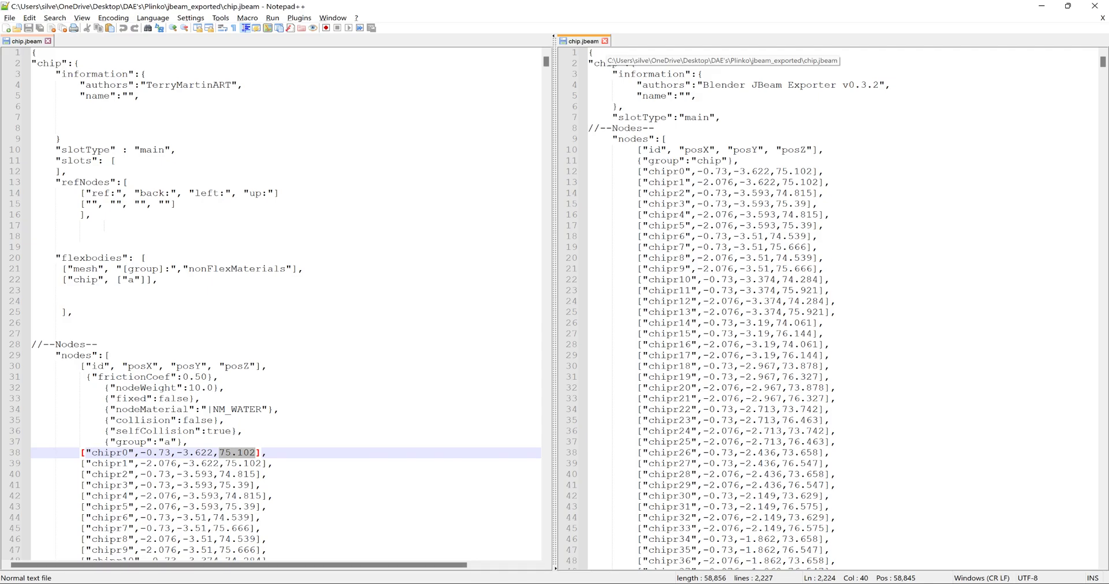
pyautogui.scroll(-16, 831, 306)
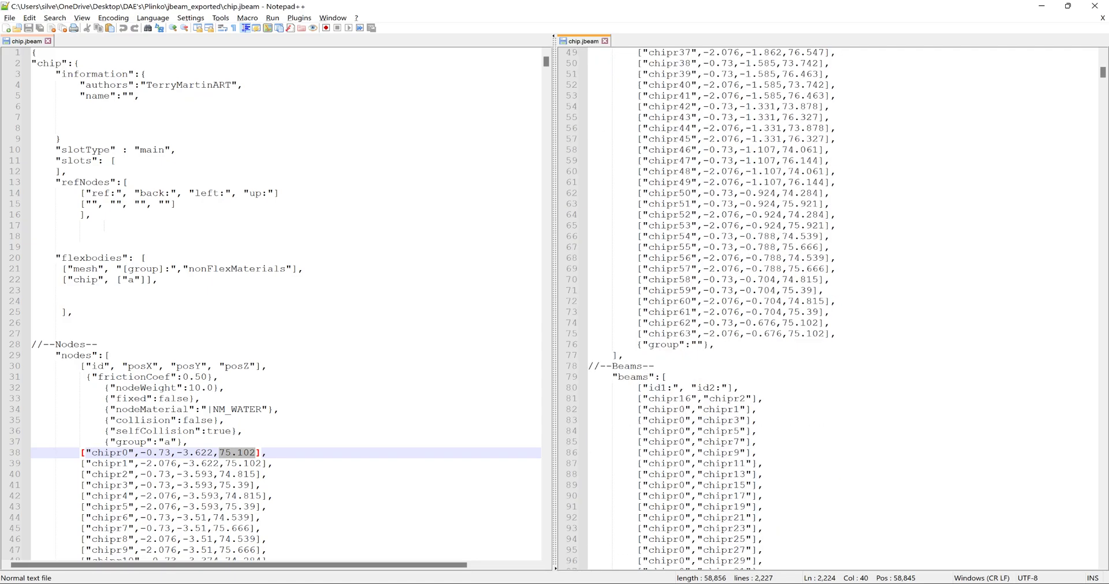
pyautogui.scroll(-20, 286, 307)
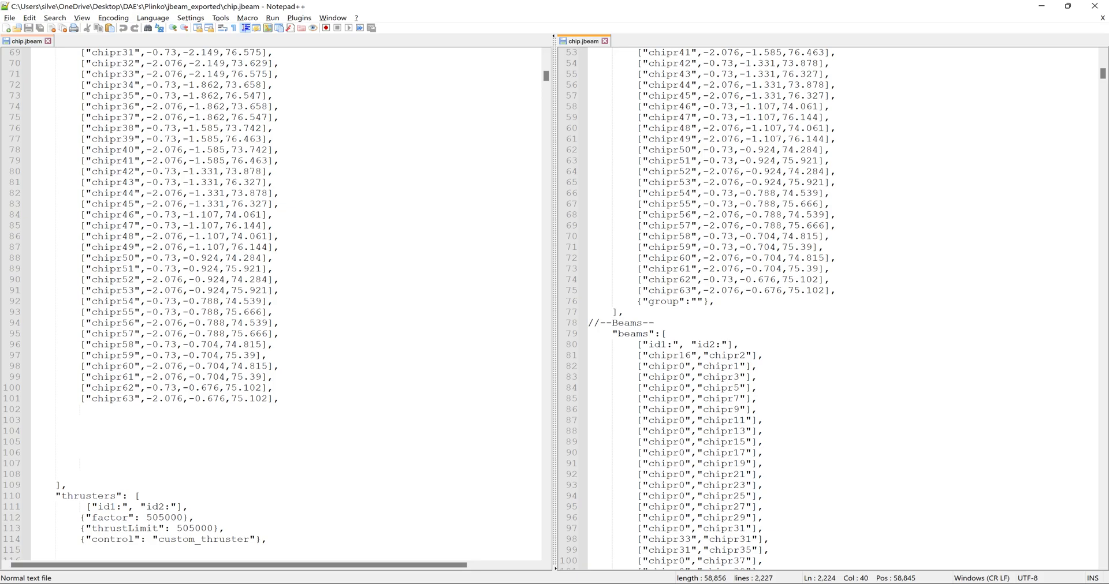
# - Switch to BeamNG.drive and reload Freeroam on Grid, Small, Pure at the Default spawn point
pyautogui.hotkey('alt', 'Tab')
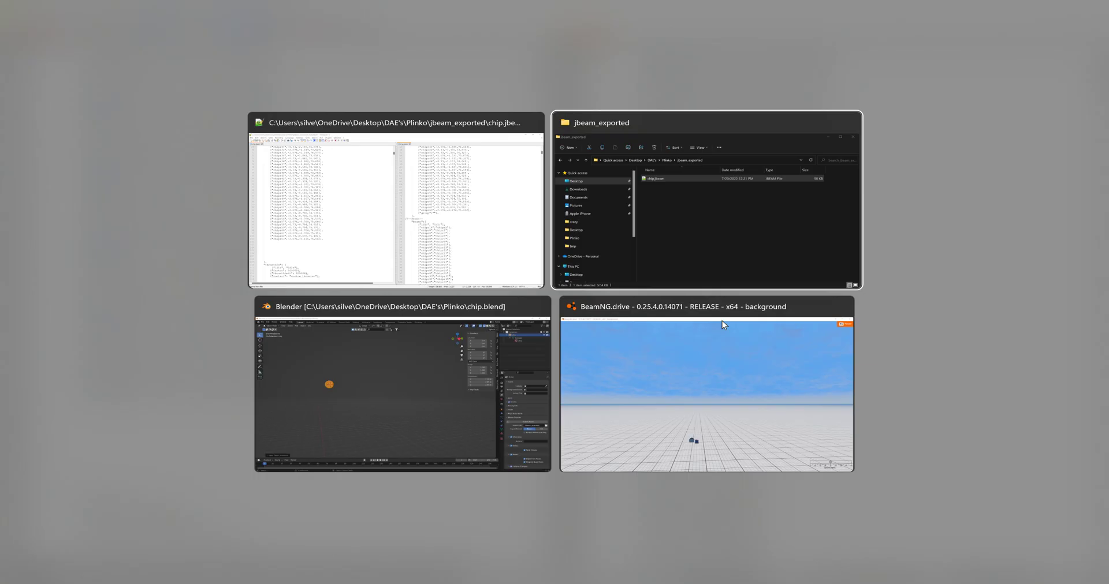
pyautogui.hotkey('alt', 'Tab')
pyautogui.hotkey('alt', 'Tab')
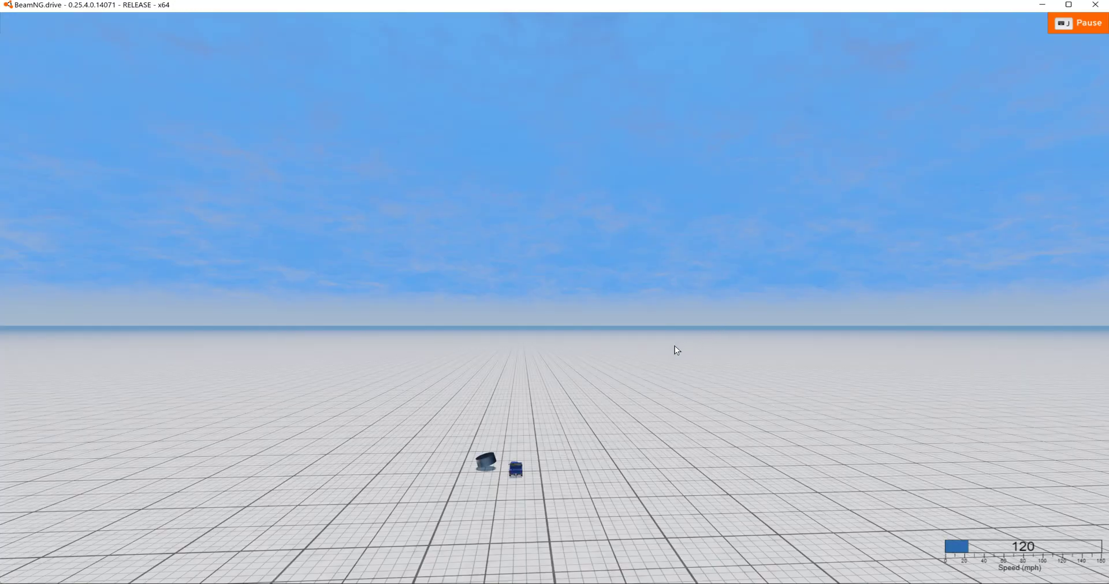
pyautogui.press('Escape')
pyautogui.click(258, 26)
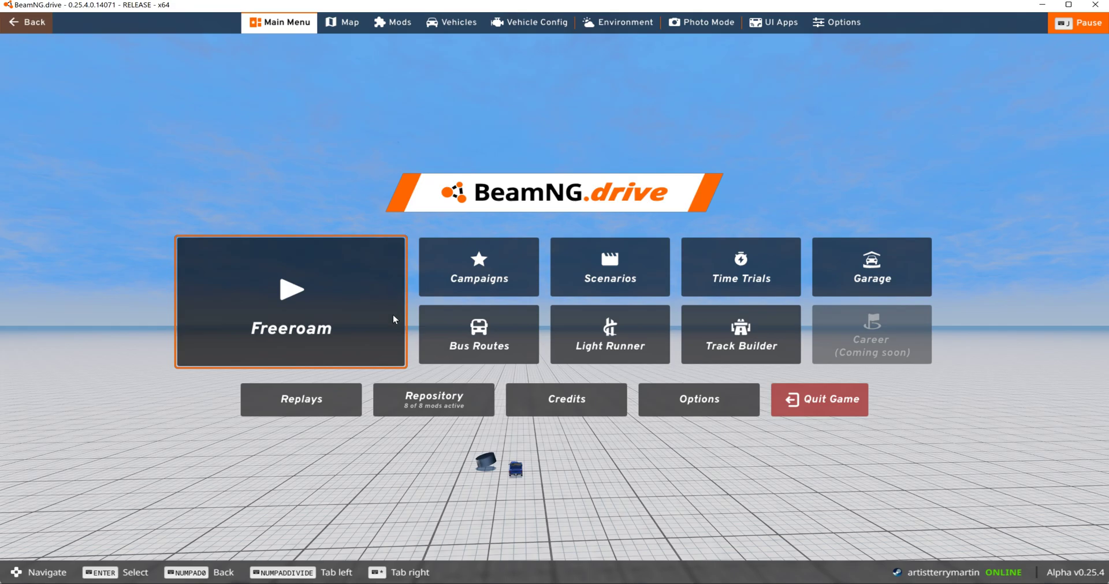
pyautogui.click(396, 306)
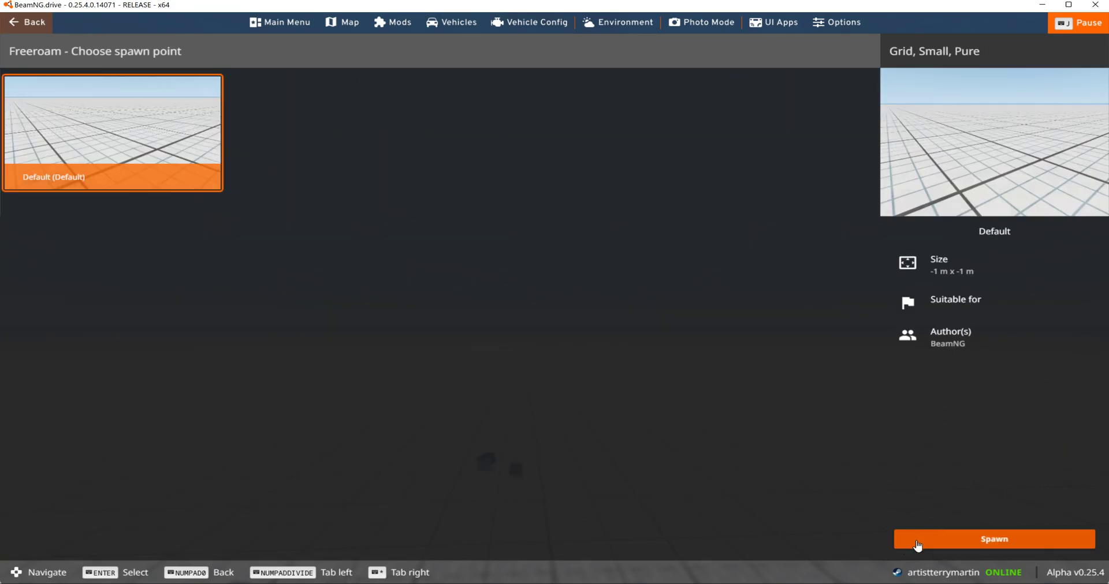
pyautogui.click(910, 542)
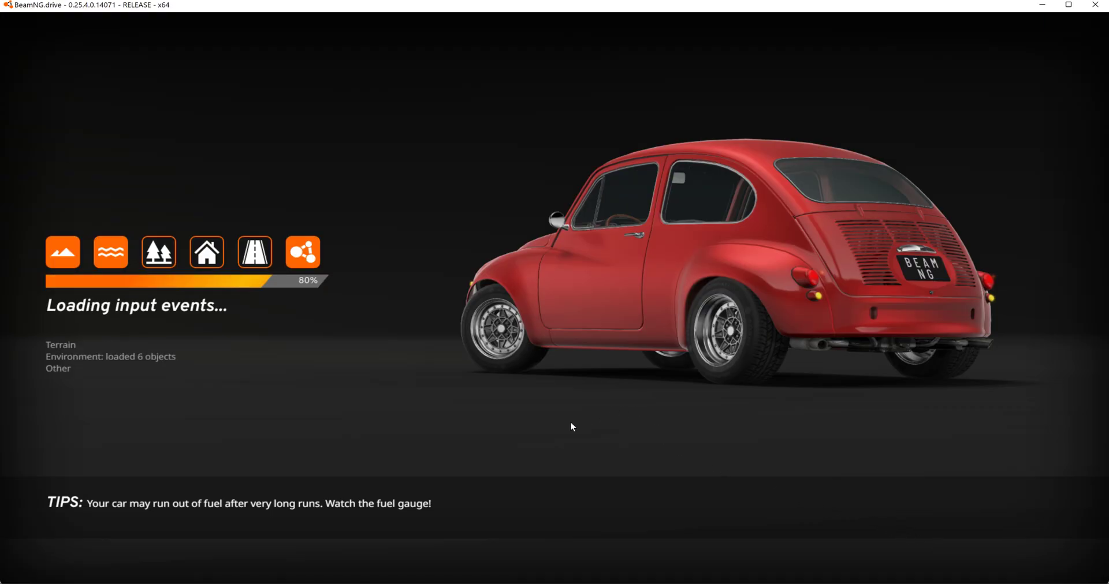
# - Replace the pickup with the chip from the vehicle list and reset it
pyautogui.press('Escape')
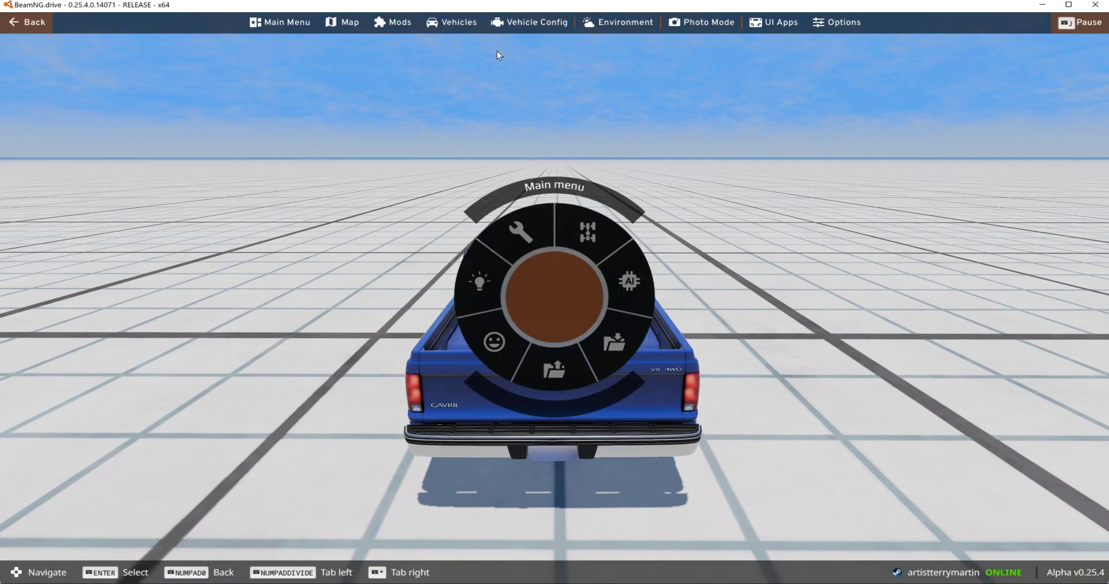
pyautogui.click(452, 24)
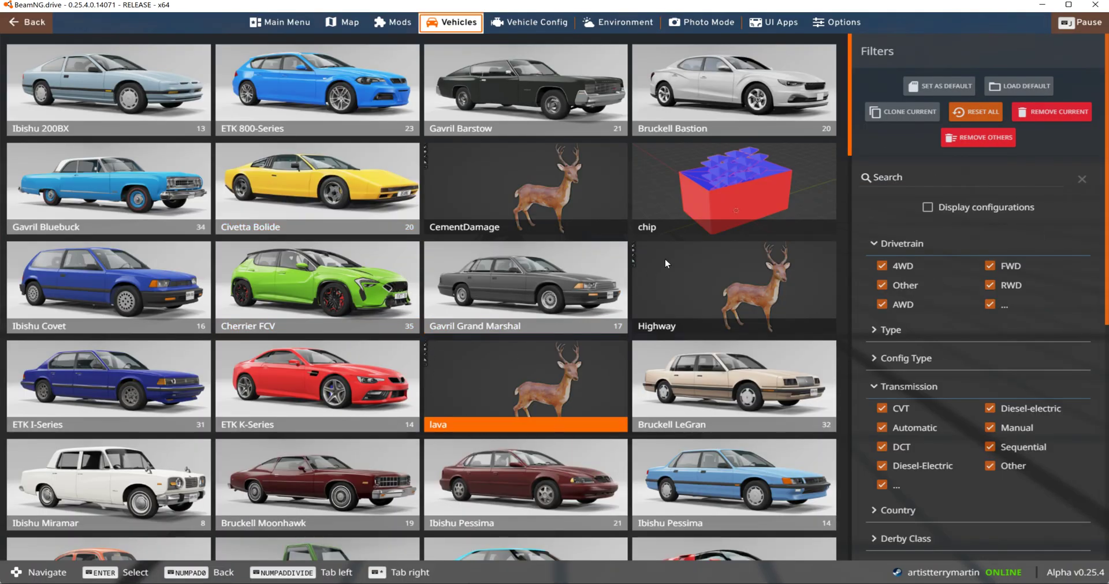
pyautogui.click(718, 194)
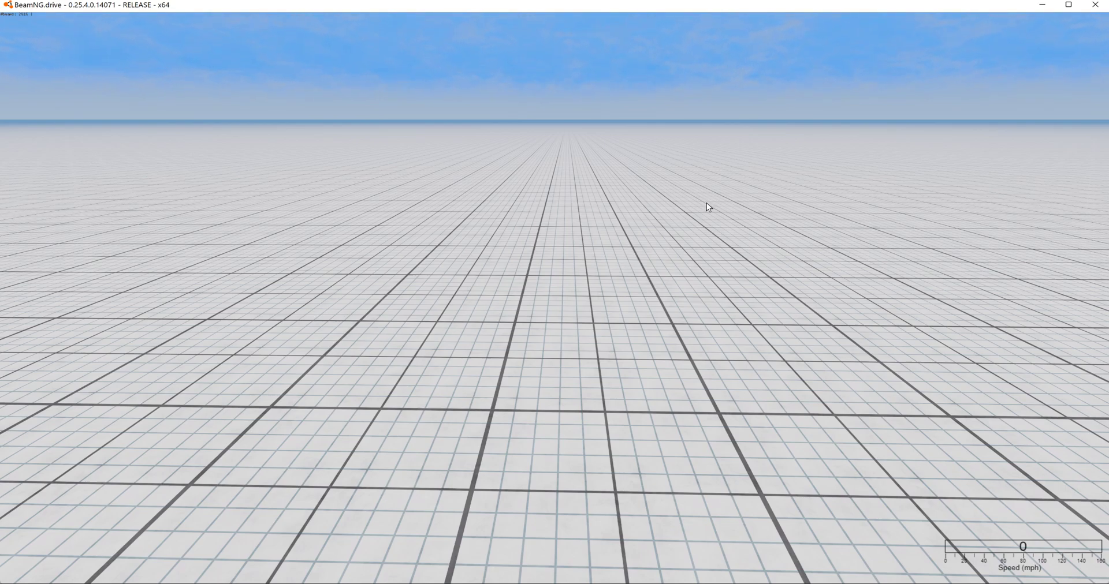
pyautogui.press('r')
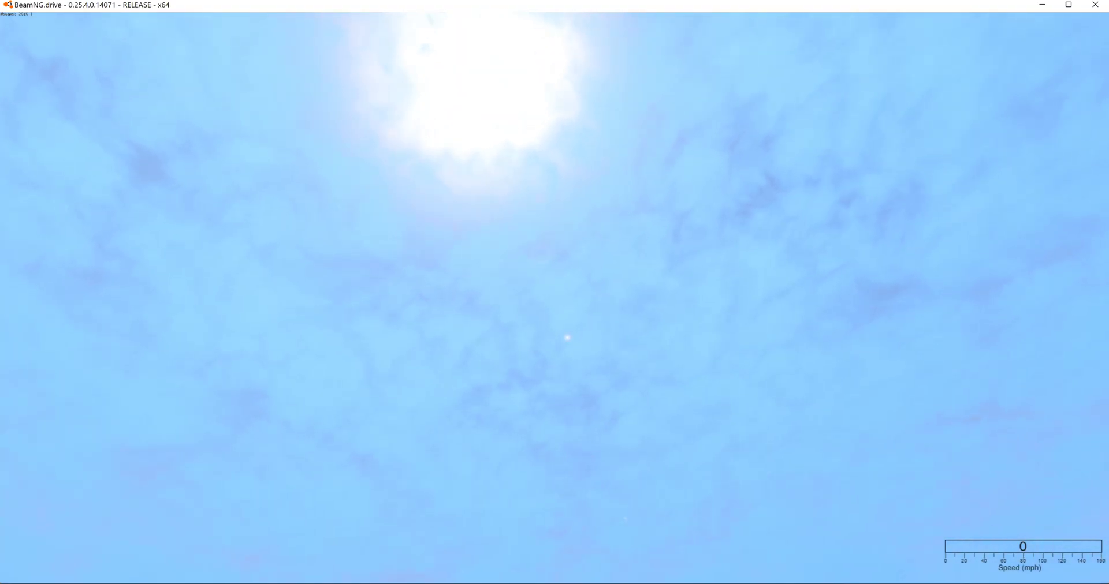
pyautogui.moveTo(689, 206); pyautogui.dragTo(697, 192, button='right')
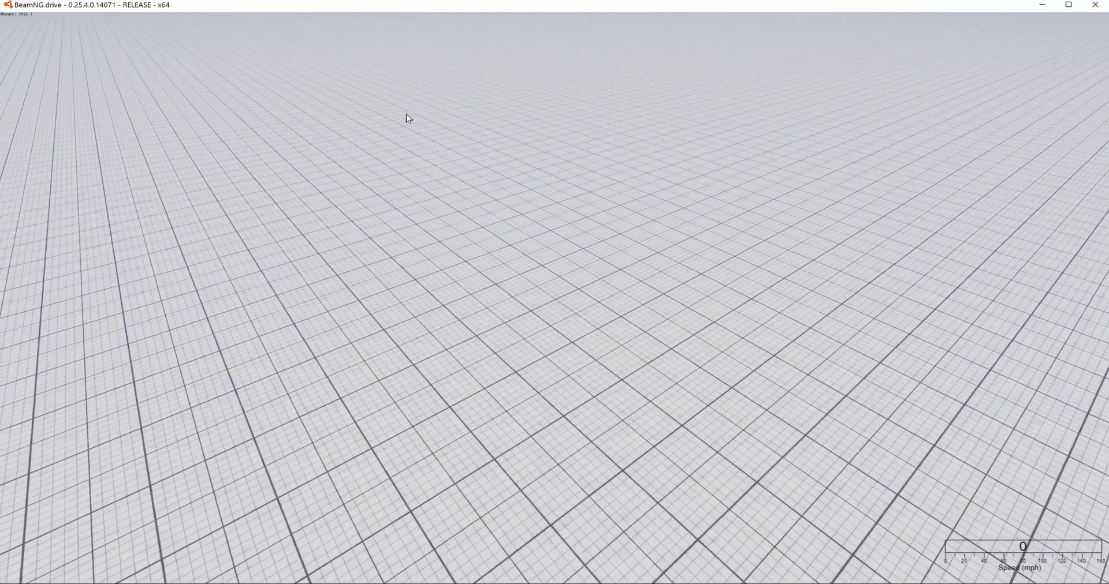
pyautogui.press('Escape')
pyautogui.click(305, 25)
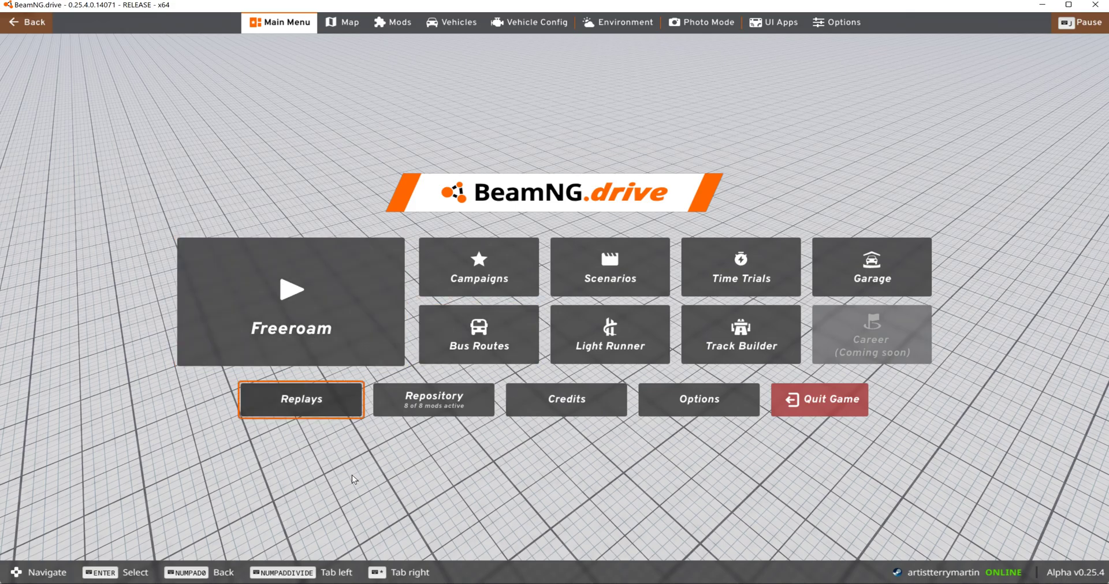
pyautogui.press('Escape')
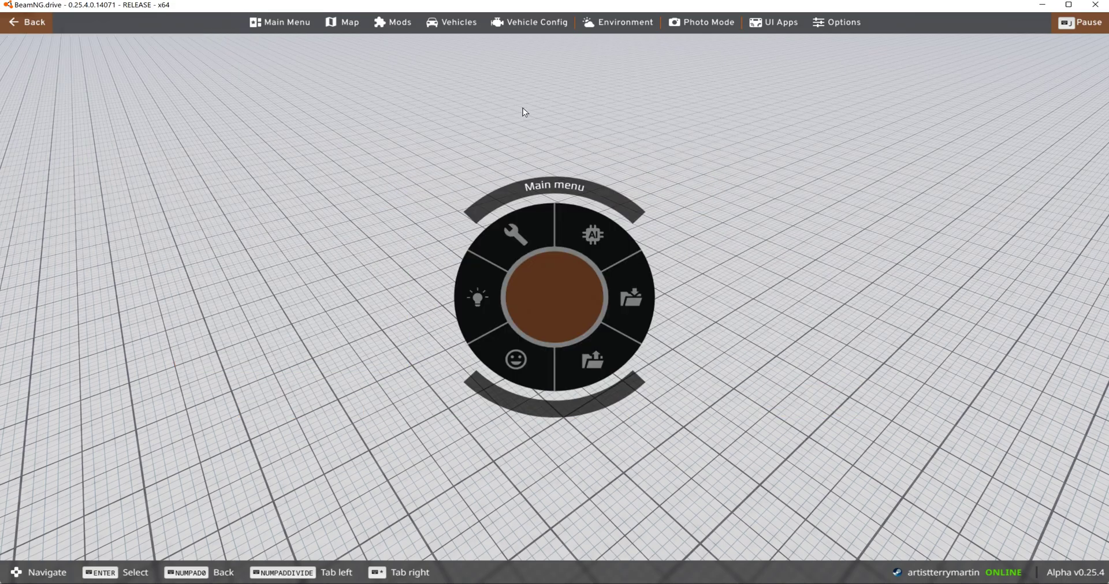
# - Open the world editor and bring up its Asset Browser
pyautogui.press('F11')
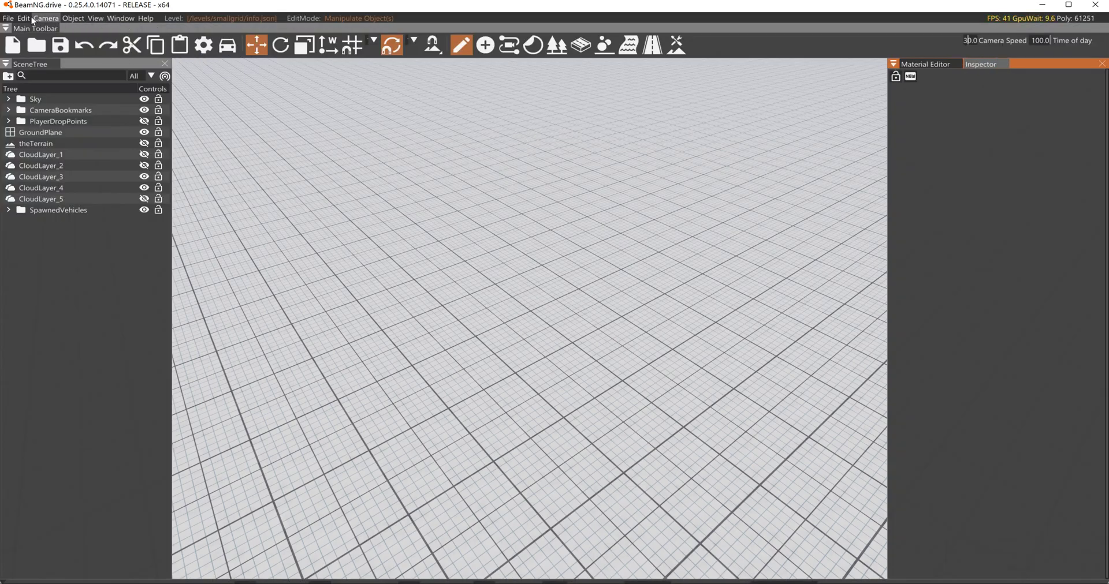
pyautogui.click(23, 18)
pyautogui.moveTo(121, 18)
pyautogui.click(129, 45)
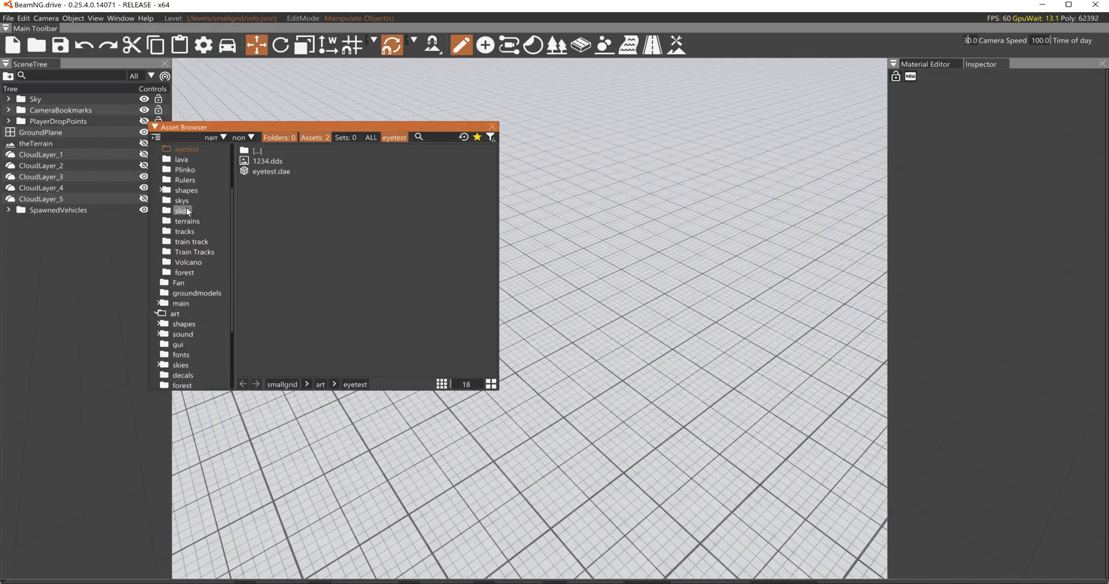
# - Place Plinko2.dae from the smallgrid level's art/Plinko folder into the scene
pyautogui.click(183, 170)
pyautogui.click(268, 171)
pyautogui.moveTo(261, 179); pyautogui.dragTo(639, 383)
pyautogui.moveTo(640, 383); pyautogui.dragTo(292, 60, button='right')
pyautogui.press('d')
pyautogui.press('w')
pyautogui.press('w')
pyautogui.moveTo(647, 242); pyautogui.dragTo(673, 286, button='right')
pyautogui.press('s')
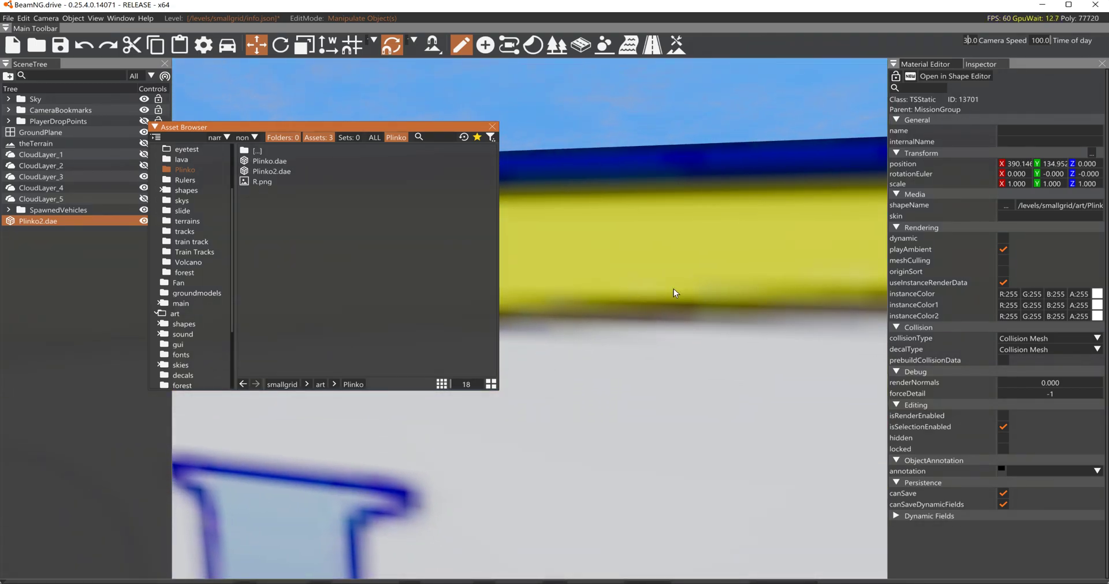
# - Leave the world editor, view the chip beside the board and turn off its JBeam debug display
pyautogui.press('F11')
pyautogui.hotkey('shift', 'c')
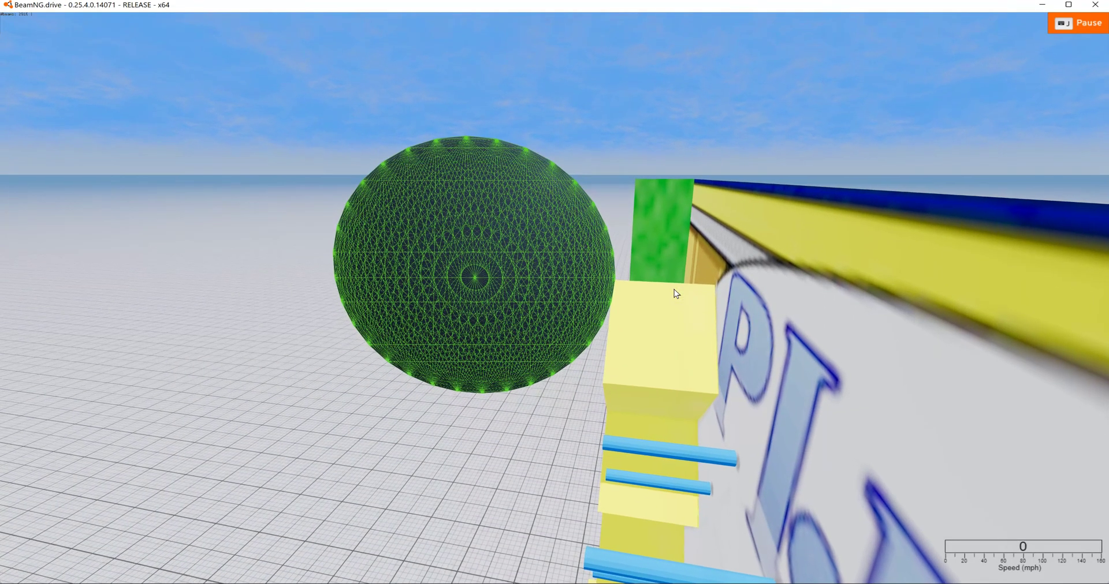
pyautogui.moveTo(674, 289)
pyautogui.mouseDown(button='right')
pyautogui.moveTo(745, 326)
pyautogui.moveTo(635, 288)
pyautogui.moveTo(673, 295)
pyautogui.mouseUp(button='right')
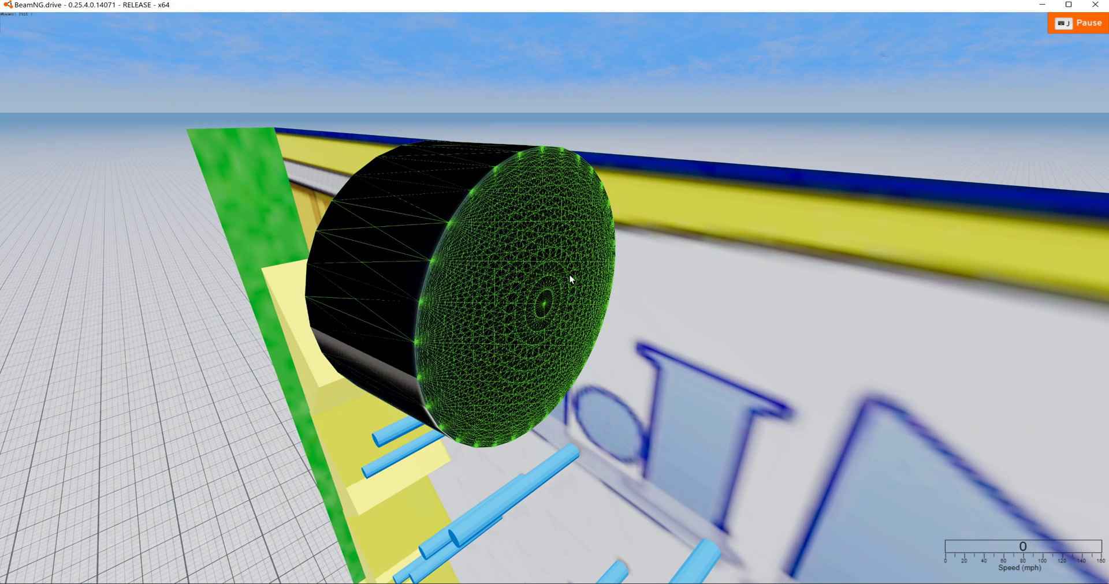
pyautogui.hotkey('ctrl', 'b')
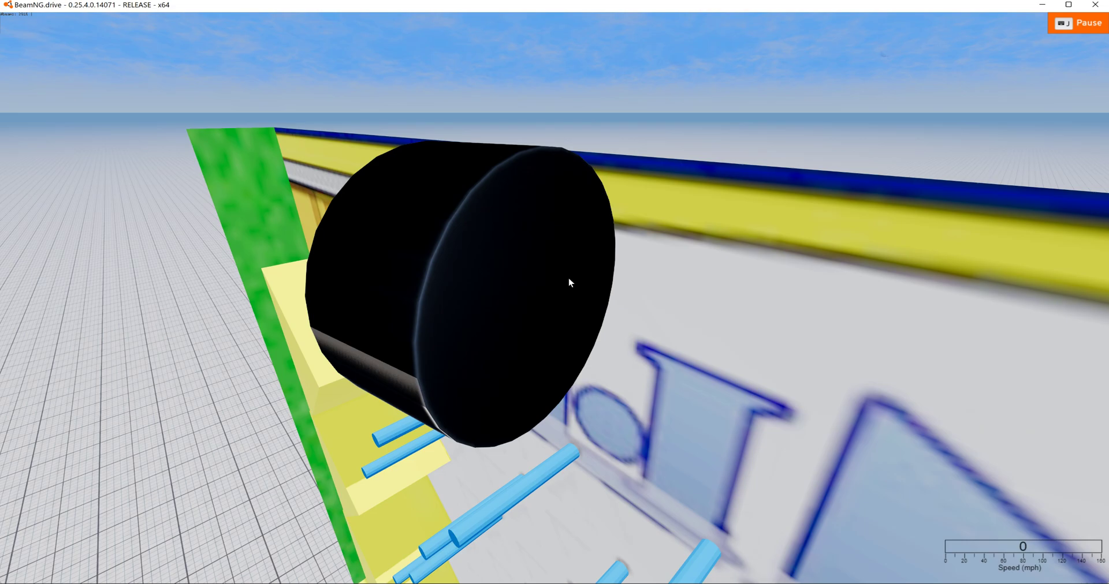
pyautogui.scroll(-10, 565, 288)
# - Return to the world editor, close the Asset Browser and select the chip with the Rotate tool
pyautogui.press('F11')
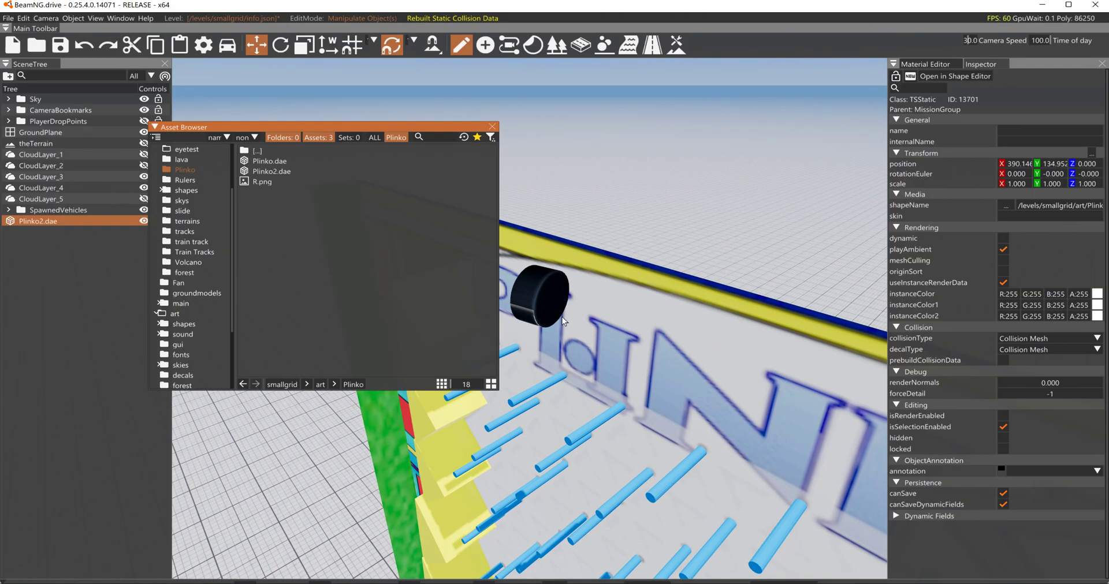
pyautogui.moveTo(270, 171); pyautogui.dragTo(306, 183)
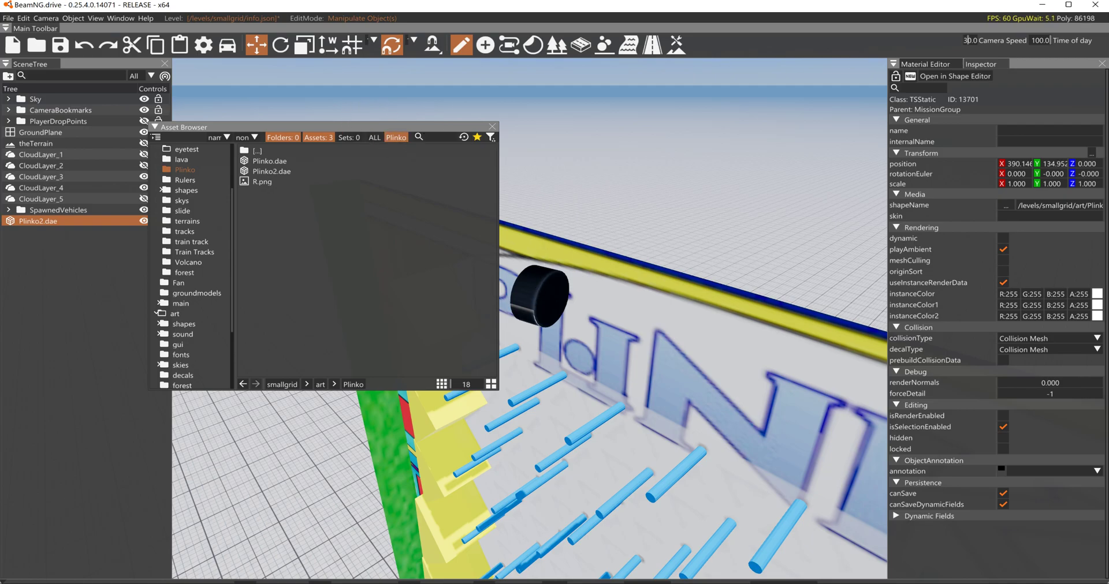
pyautogui.click(492, 127)
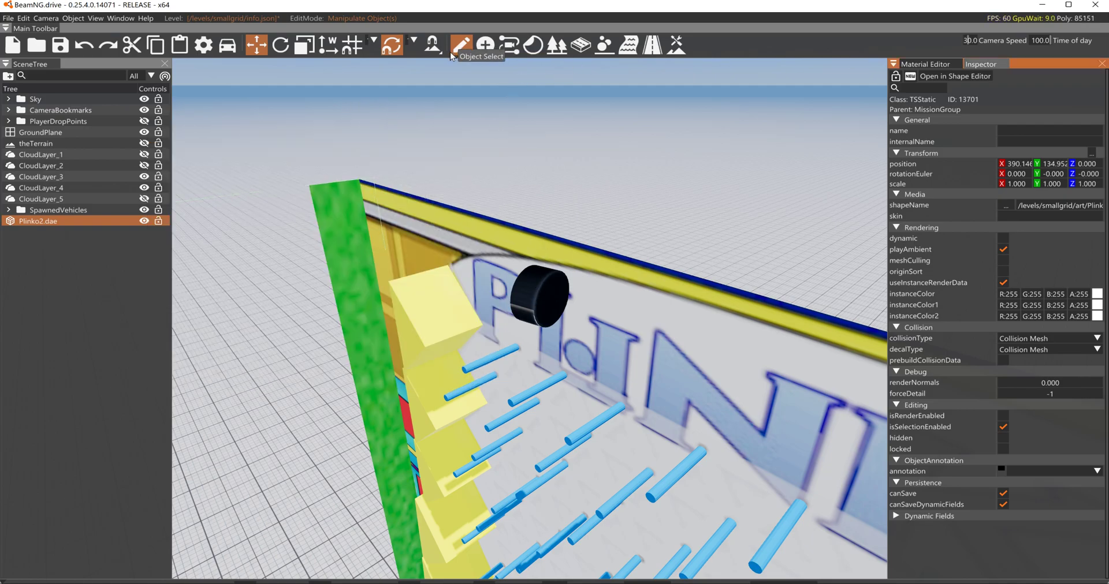
pyautogui.click(289, 49)
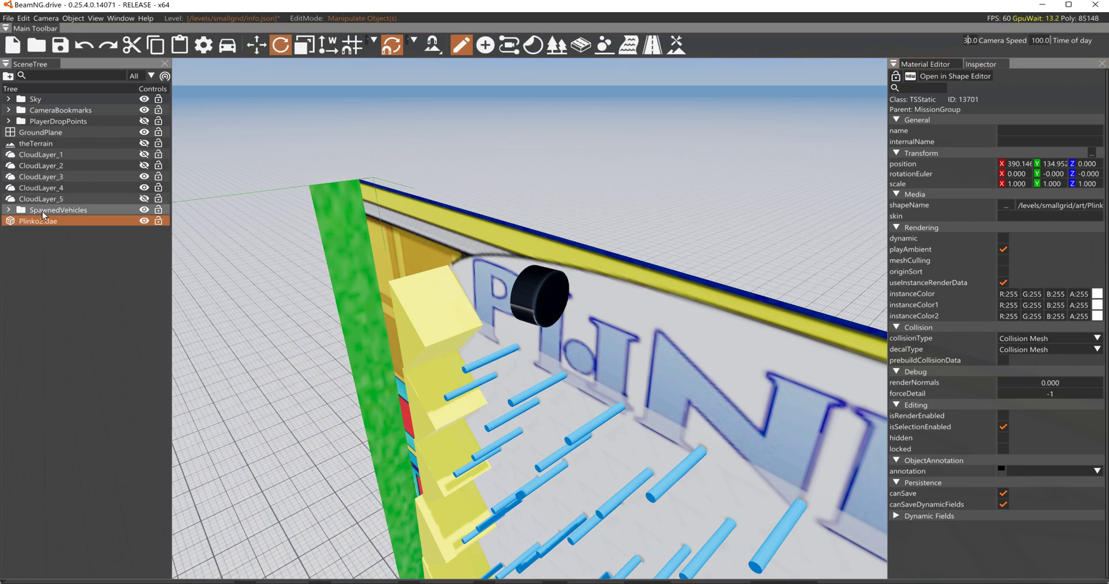
pyautogui.click(543, 300)
pyautogui.moveTo(550, 304); pyautogui.dragTo(574, 305)
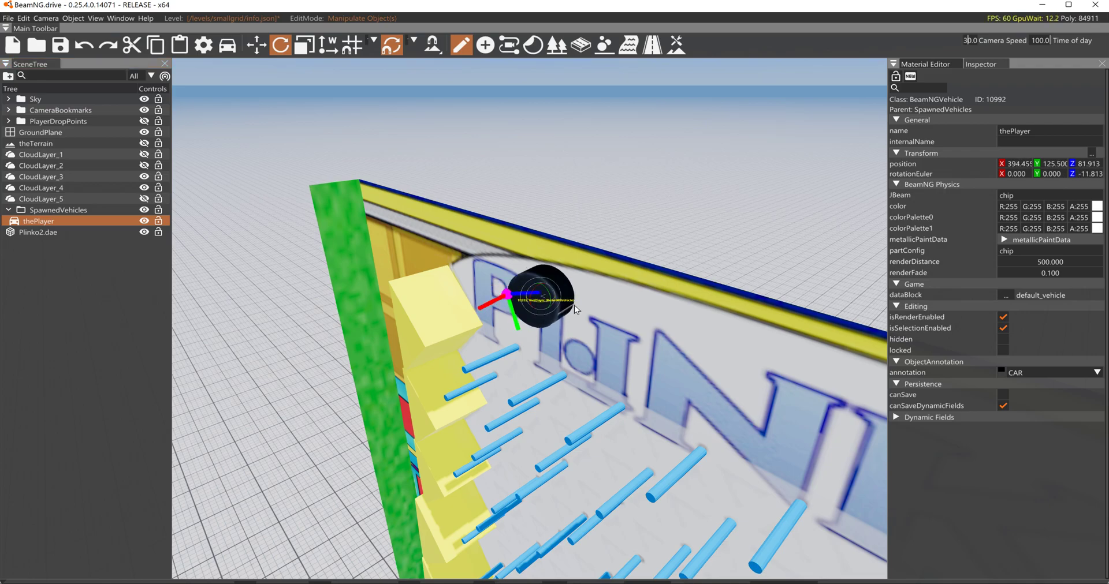
pyautogui.moveTo(574, 305); pyautogui.dragTo(277, 335, button='right')
pyautogui.press('d')
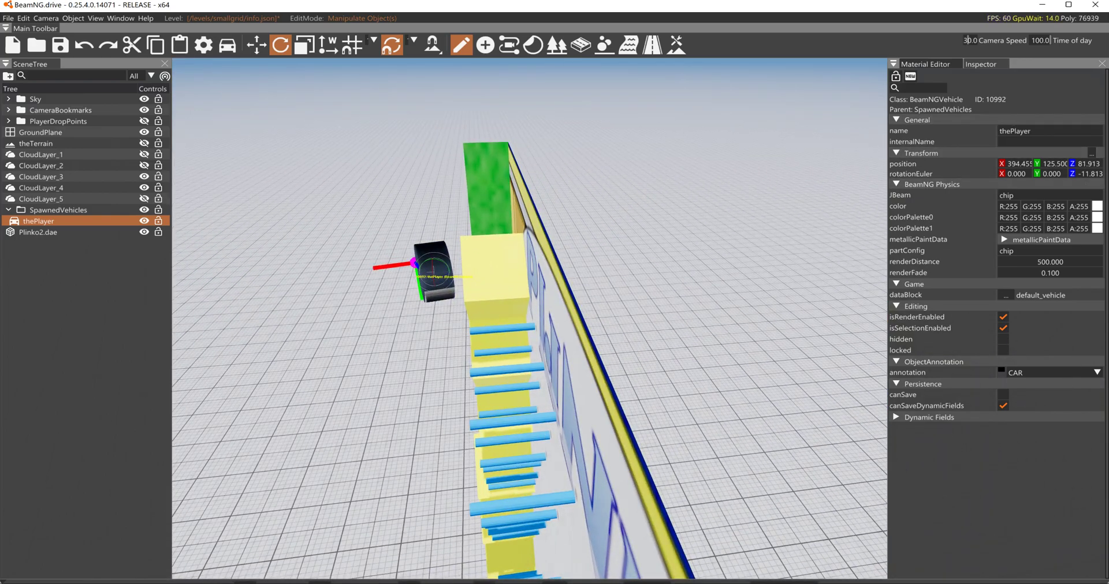
# - Set the chip's Z position to 90 and its Z rotation to 0
pyautogui.click(1091, 174)
pyautogui.click(1089, 164)
pyautogui.write('90')
pyautogui.press('Return')
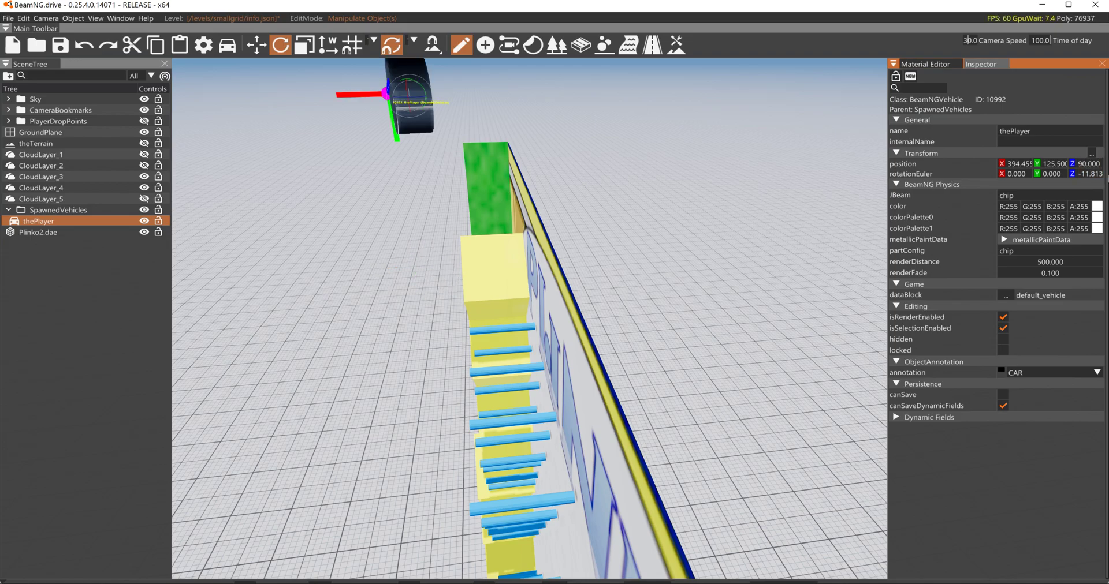
pyautogui.click(1056, 164)
pyautogui.click(1091, 174)
pyautogui.write('0')
pyautogui.press('Return')
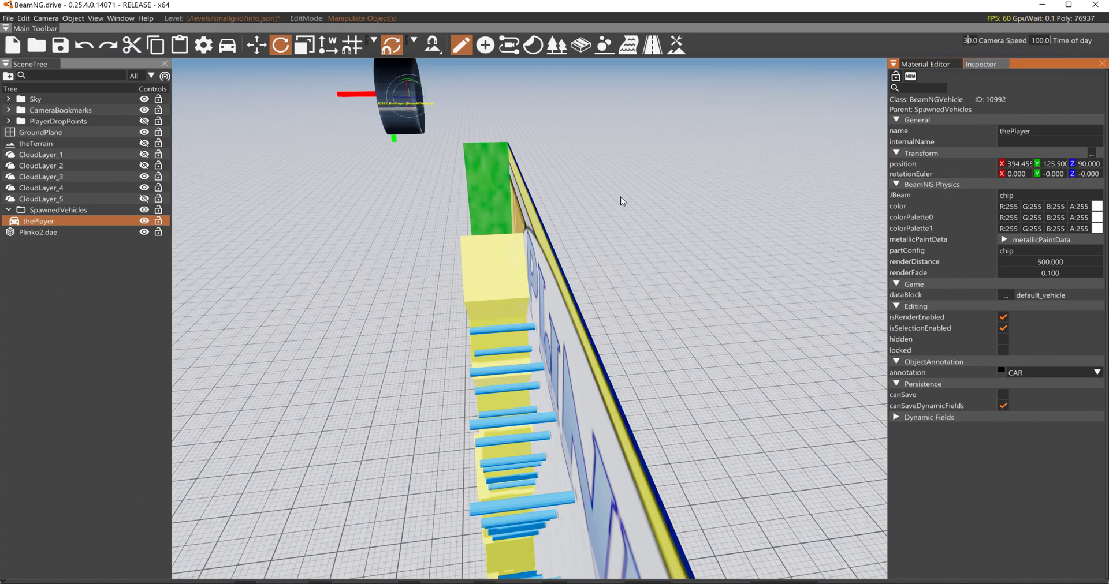
# - Move the chip onto the board in front of the PLINKO lettering, above the pegs, and leave the world editor
pyautogui.press('1')
pyautogui.moveTo(387, 99); pyautogui.dragTo(518, 387)
pyautogui.moveTo(517, 386)
pyautogui.mouseDown(button='right')
pyautogui.moveTo(569, 315)
pyautogui.moveTo(509, 326)
pyautogui.moveTo(480, 358)
pyautogui.moveTo(539, 289)
pyautogui.moveTo(530, 386)
pyautogui.mouseUp(button='right')
pyautogui.press('s')
pyautogui.press('w')
pyautogui.press('s')
pyautogui.press('F11')
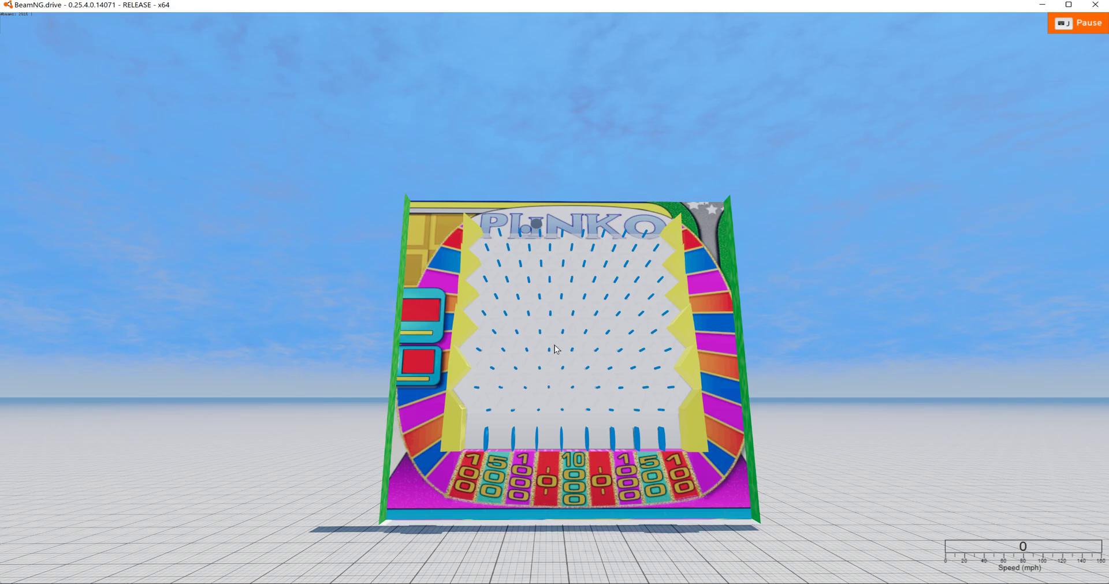
# - Frame the whole Plinko board from the front and unpause the simulation to drop the chip
pyautogui.moveTo(570, 251); pyautogui.dragTo(578, 369, button='right')
pyautogui.press('w')
pyautogui.press('s')
pyautogui.press('j')
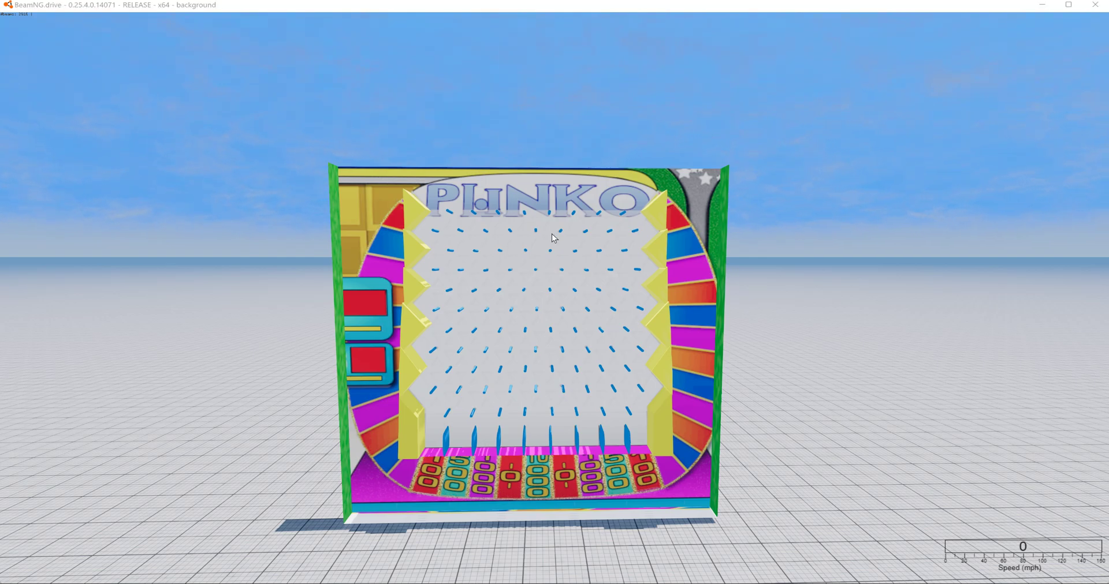
# - Switch to Notepad++, set the nodes' "collision" value to true in the mod's chip.jbeam and save the file
pyautogui.hotkey('alt', 'Tab')
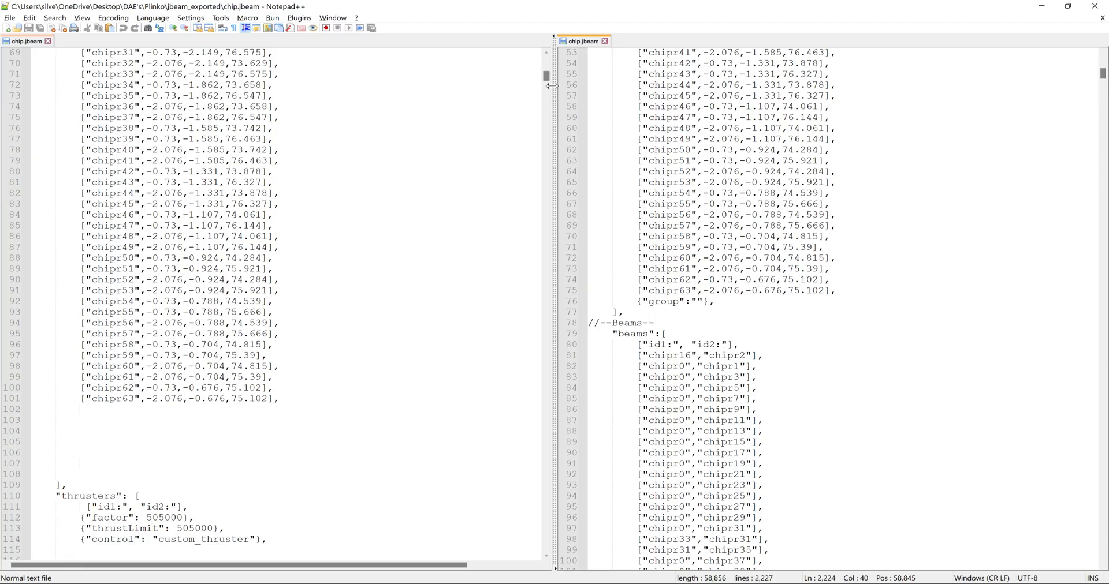
pyautogui.moveTo(546, 81); pyautogui.dragTo(547, 62)
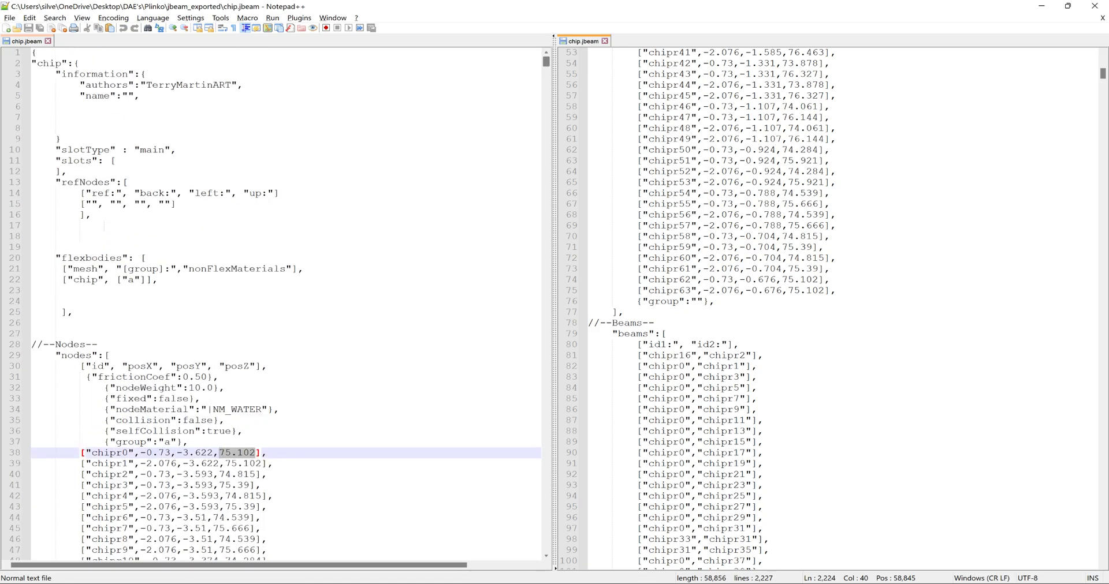
pyautogui.doubleClick(196, 420)
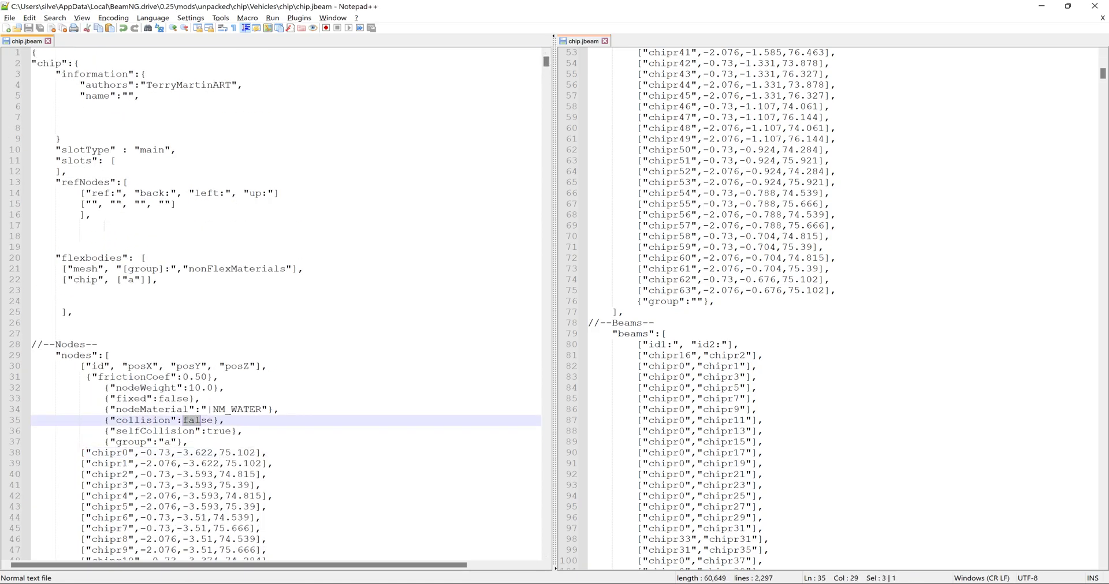
pyautogui.write('true')
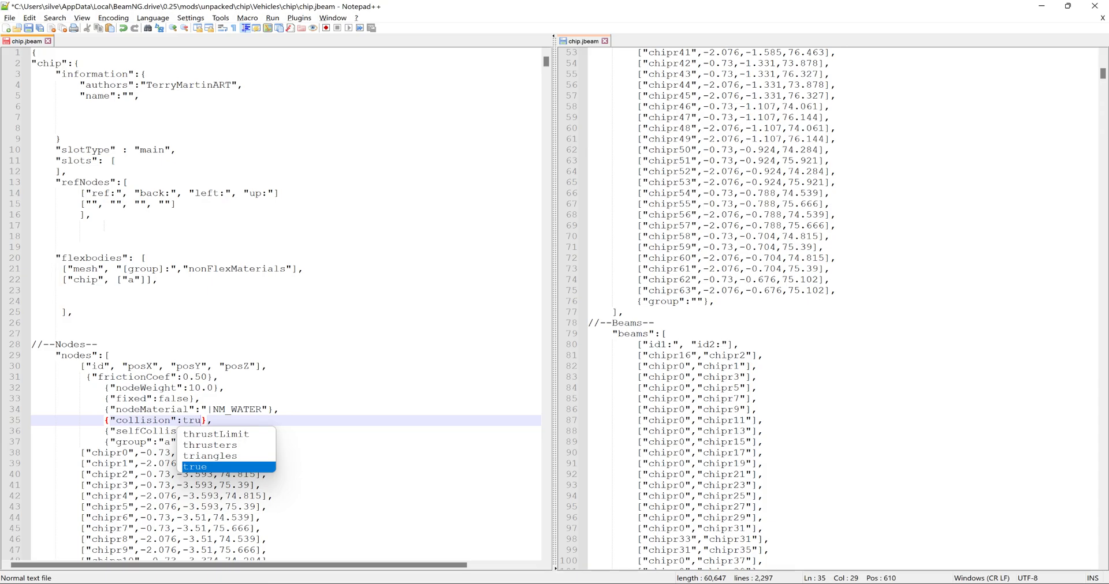
pyautogui.click(30, 29)
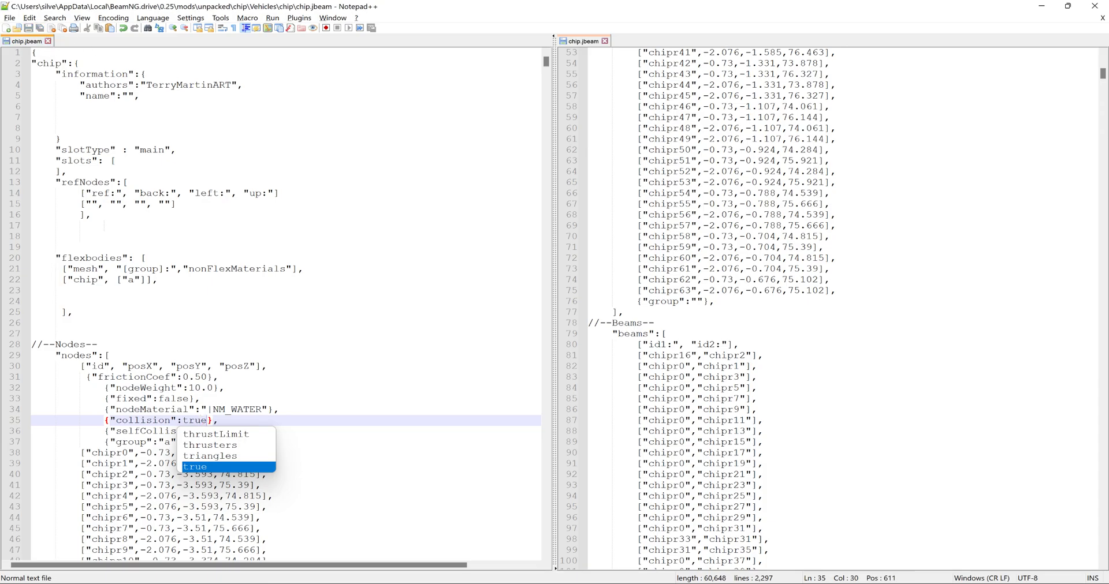
# - Back in BeamNG.drive's world editor, set Plinko2.dae's collision type to Visible Mesh Final and save the level
pyautogui.hotkey('alt', 'Tab')
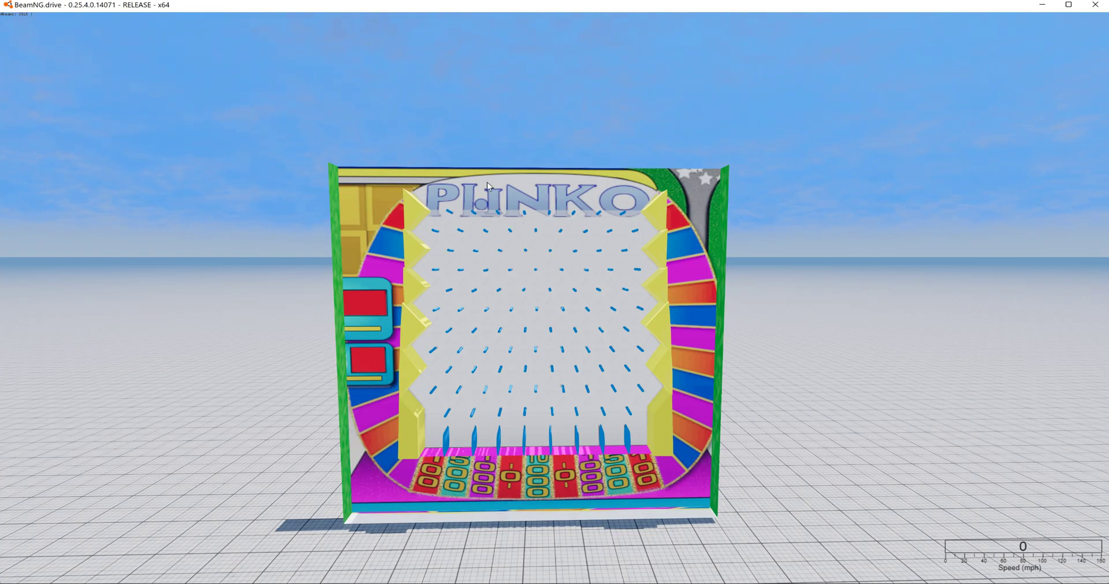
pyautogui.press('F11')
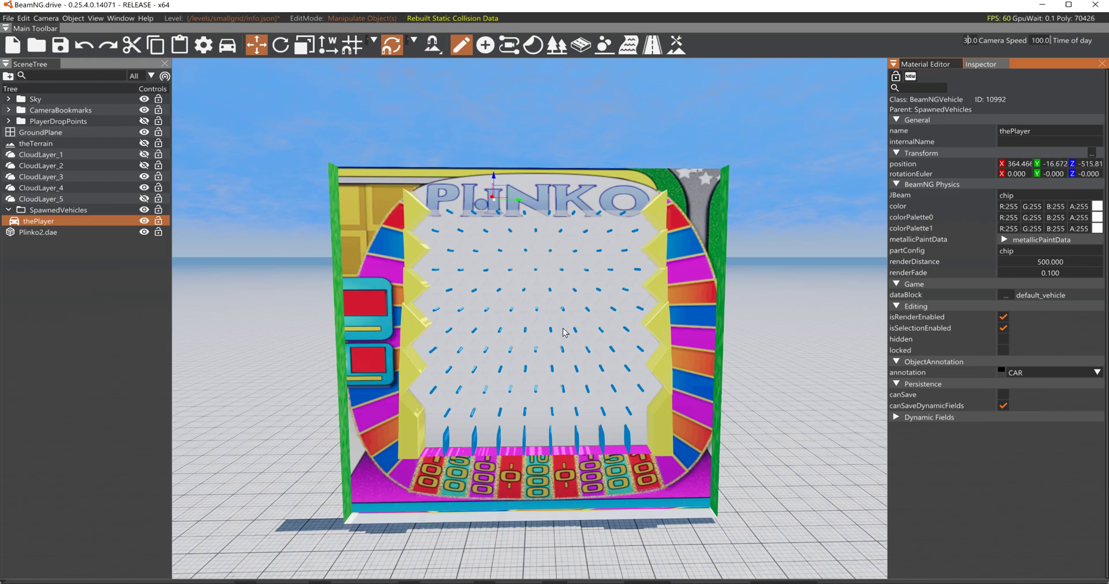
pyautogui.click(751, 217)
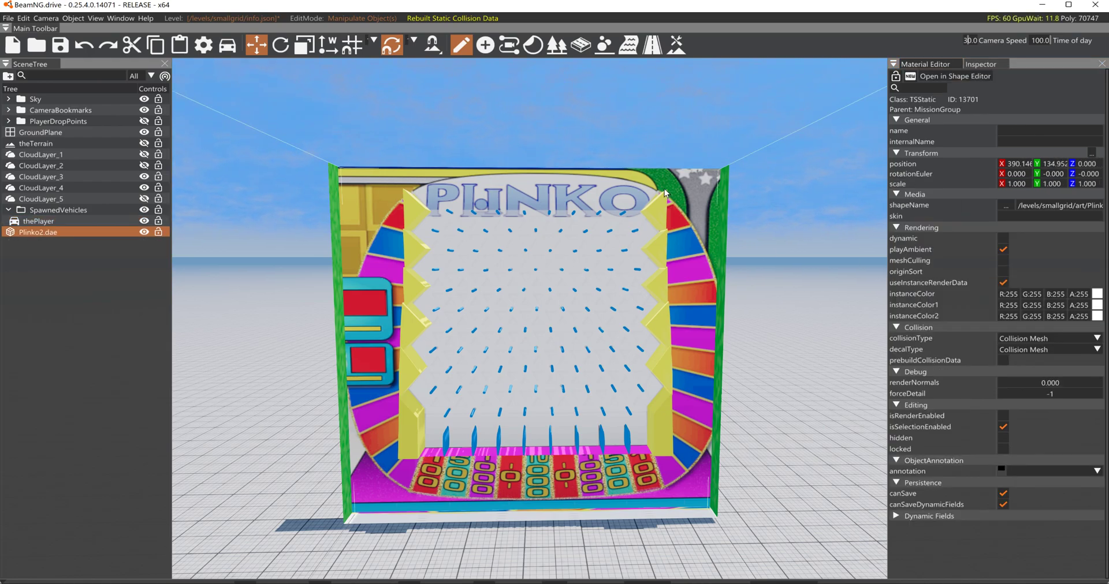
pyautogui.click(1047, 342)
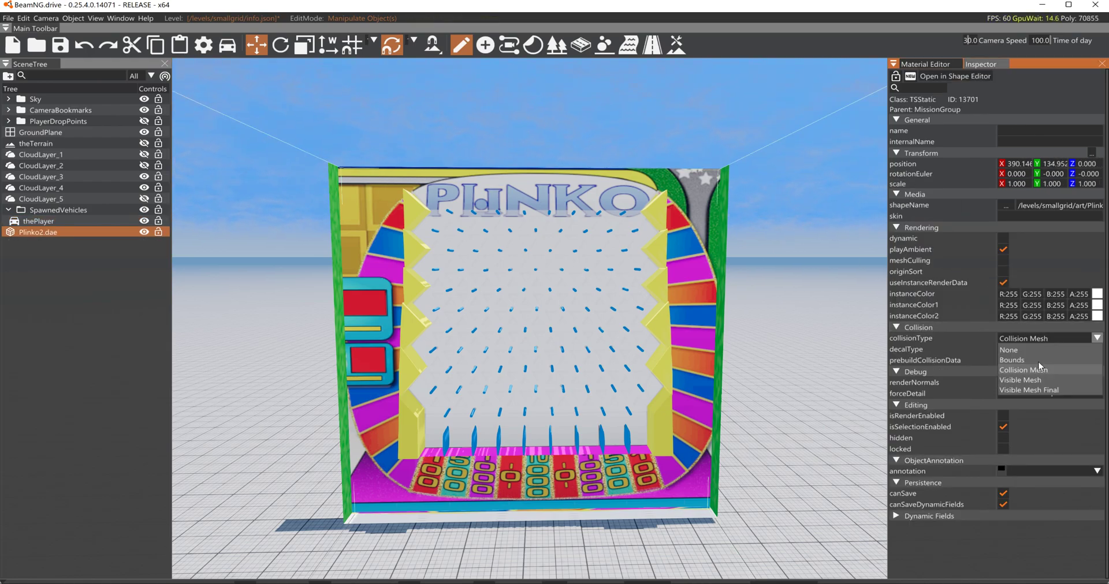
pyautogui.click(1036, 390)
pyautogui.click(24, 18)
pyautogui.click(63, 116)
pyautogui.press('F11')
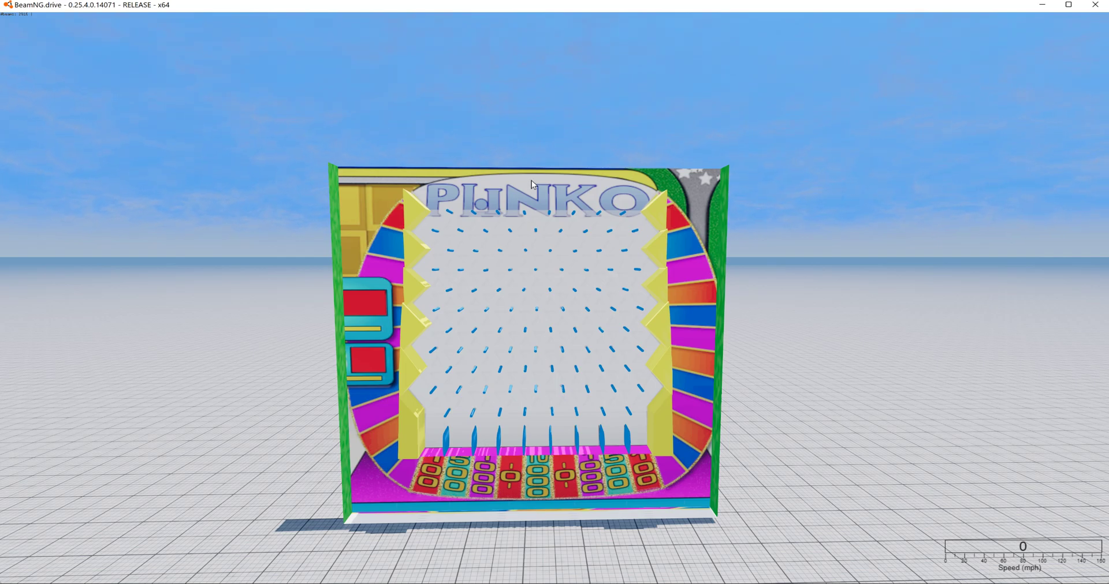
# - Switch to Notepad++ to check the edited collision line in chip.jbeam, then return to BeamNG.drive
pyautogui.hotkey('alt', 'Tab')
pyautogui.hotkey('alt', 'Tab')
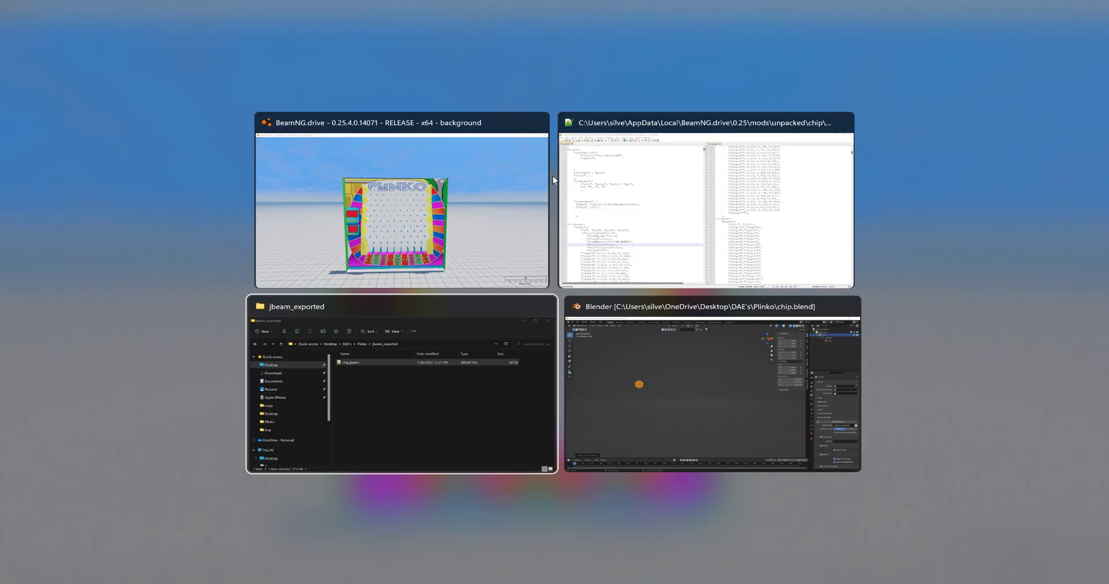
pyautogui.hotkey('alt', 'Tab')
pyautogui.hotkey('alt', 'Tab')
pyautogui.hotkey('alt', 'Tab')
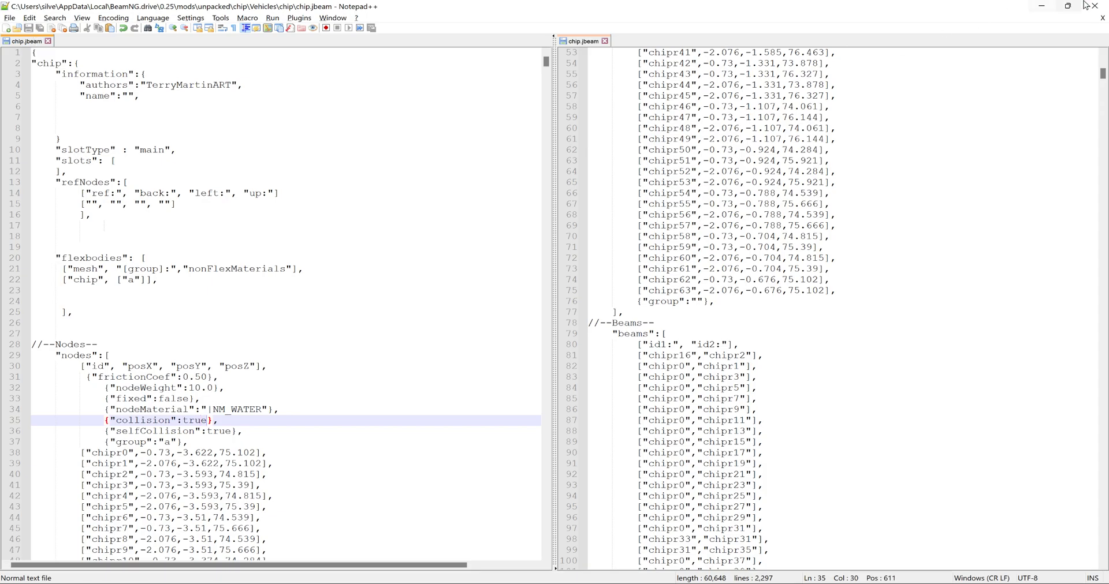
pyautogui.click(1043, 7)
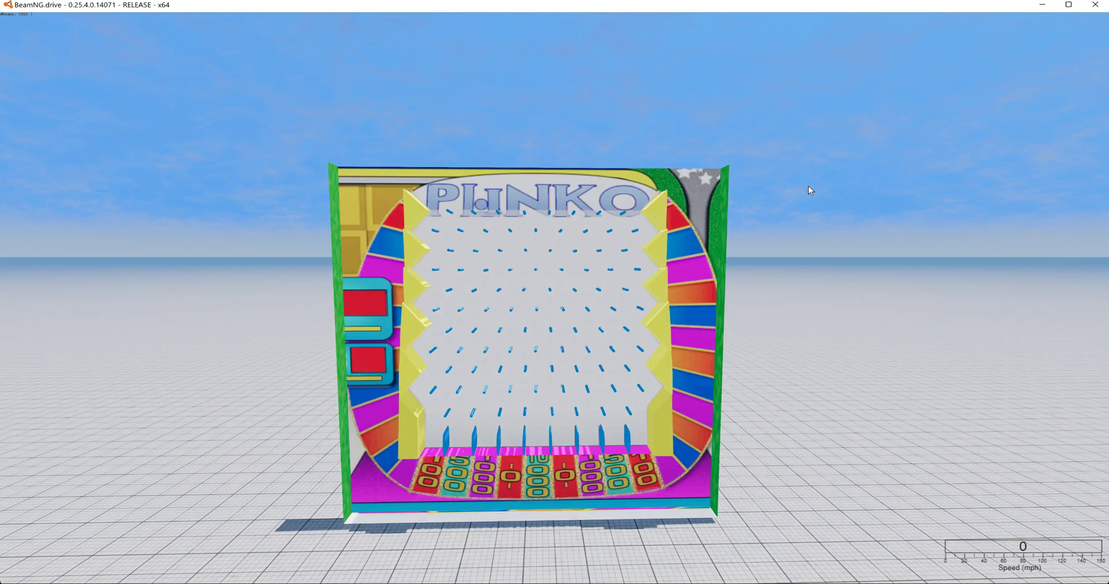
# - Leave the world editor and try to reload the Grid, Small, Pure map through Freeroam
pyautogui.press('Escape')
pyautogui.press('Escape')
pyautogui.press('F11')
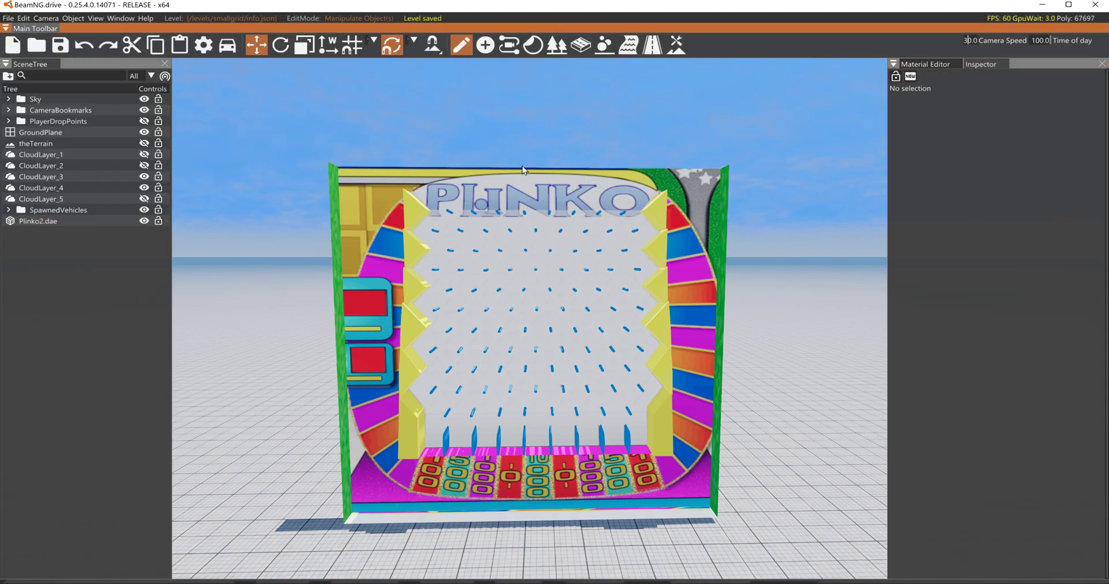
pyautogui.press('F11')
pyautogui.press('Escape')
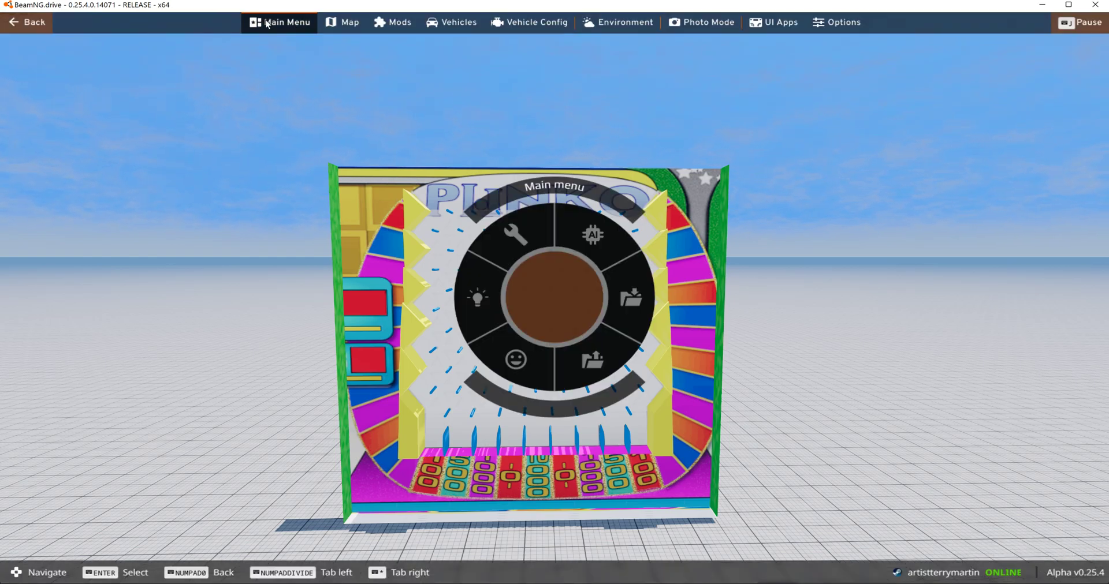
pyautogui.click(267, 24)
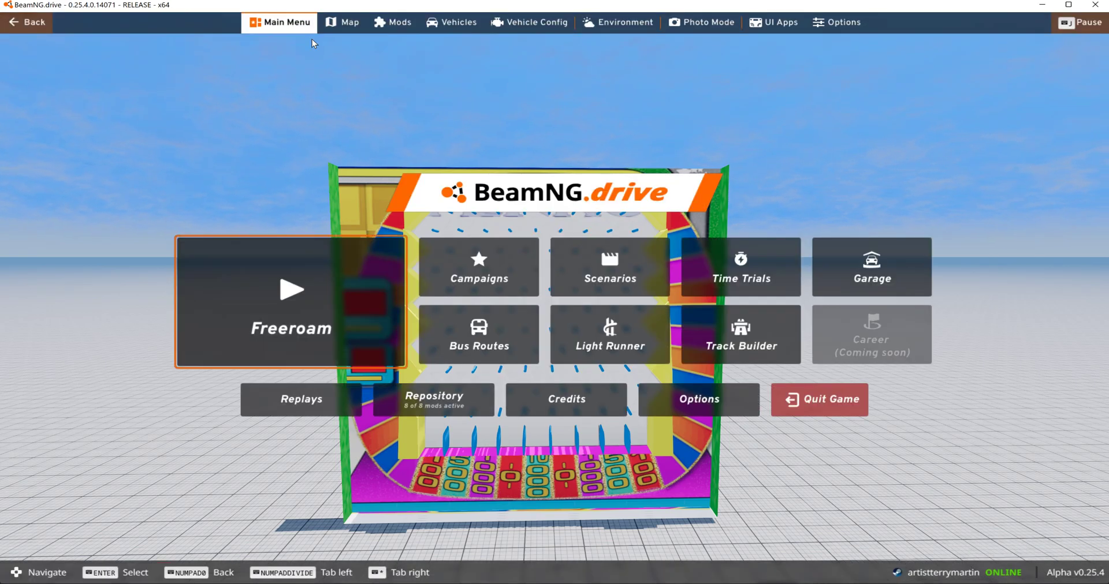
pyautogui.click(298, 292)
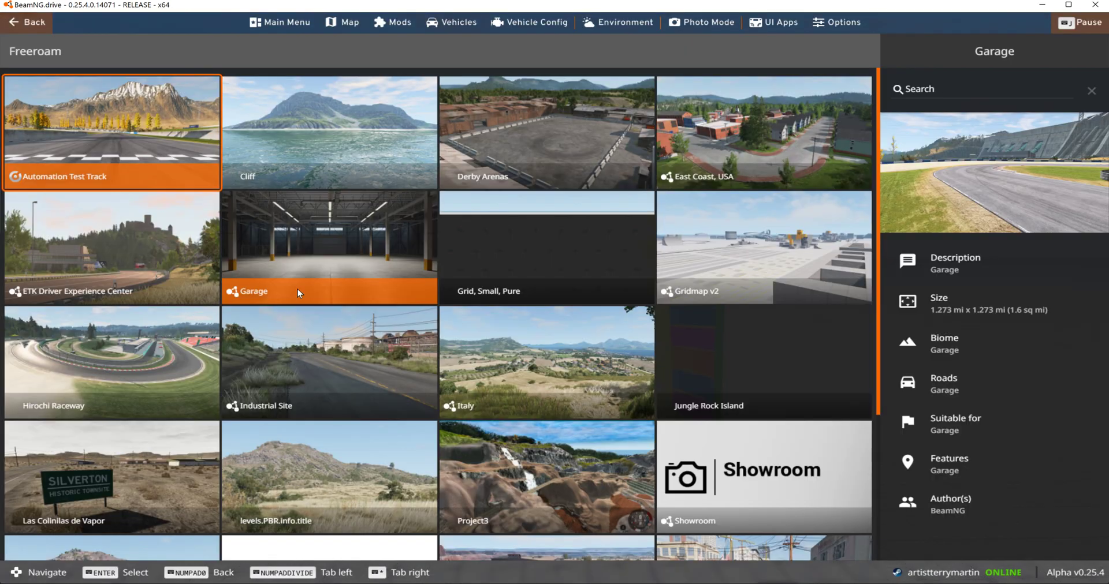
pyautogui.click(555, 245)
pyautogui.click(931, 546)
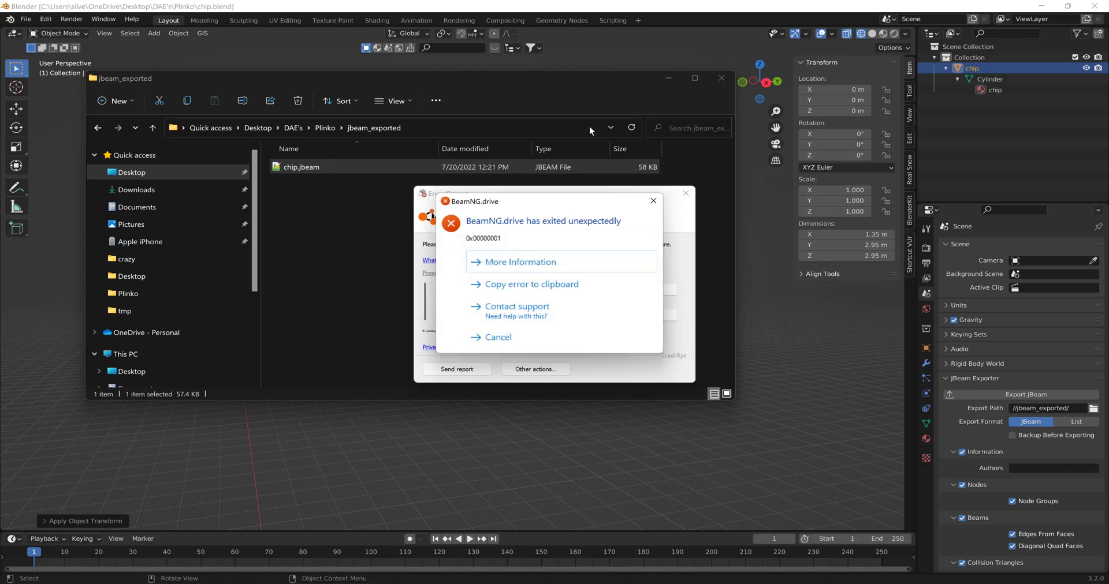
# - Dismiss the BeamNG.drive crash dialogs and close the jbeam_exported folder window and Blender
pyautogui.click(654, 200)
pyautogui.click(685, 193)
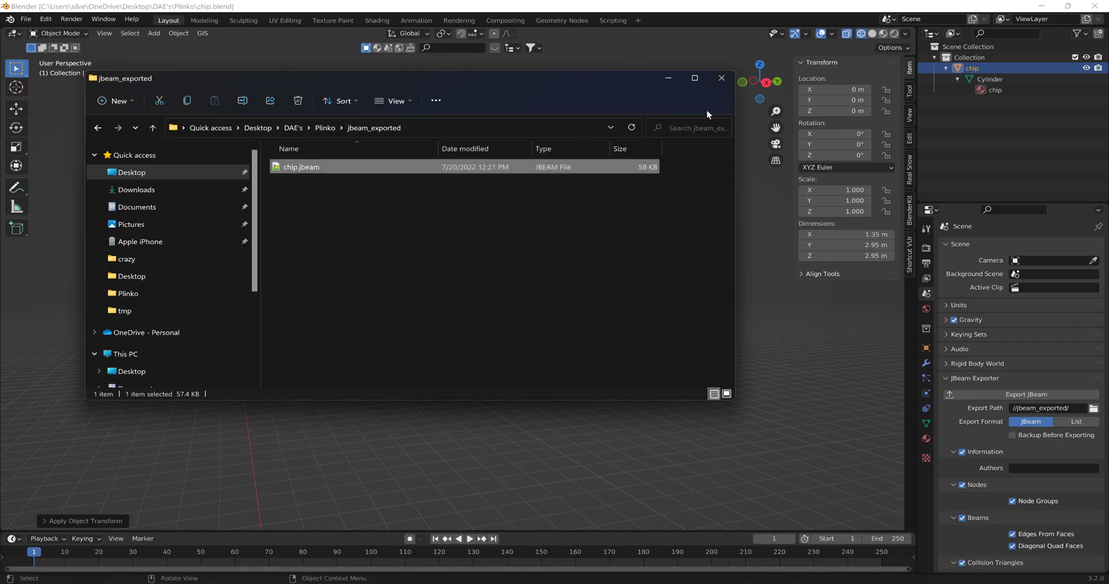
pyautogui.click(722, 78)
pyautogui.click(1094, 6)
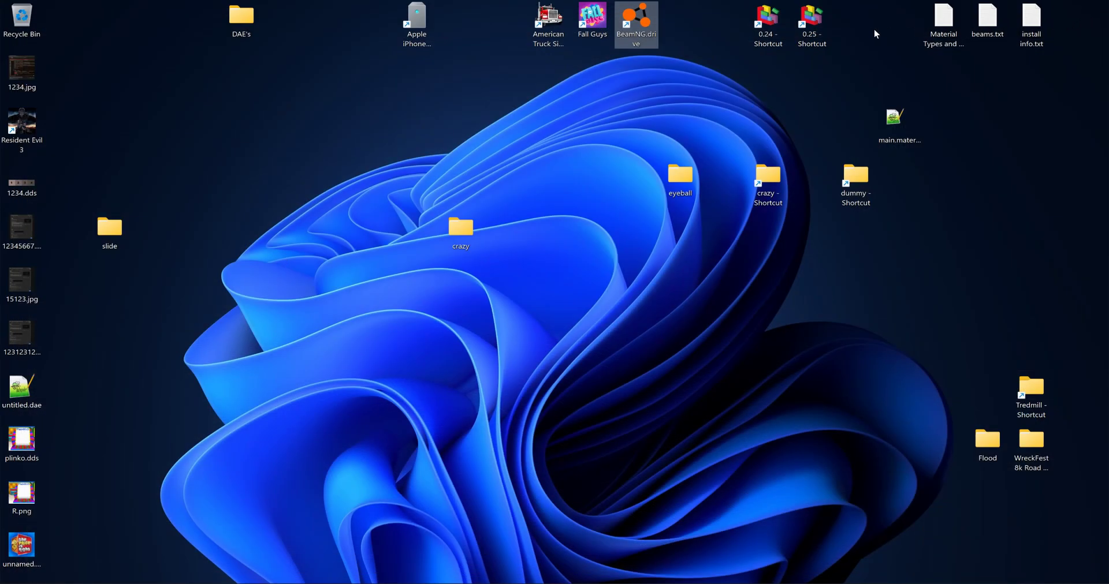
# - Relaunch BeamNG.drive and load the Grid, Small, Pure map in Freeroam at the Default spawn point
pyautogui.doubleClick(645, 31)
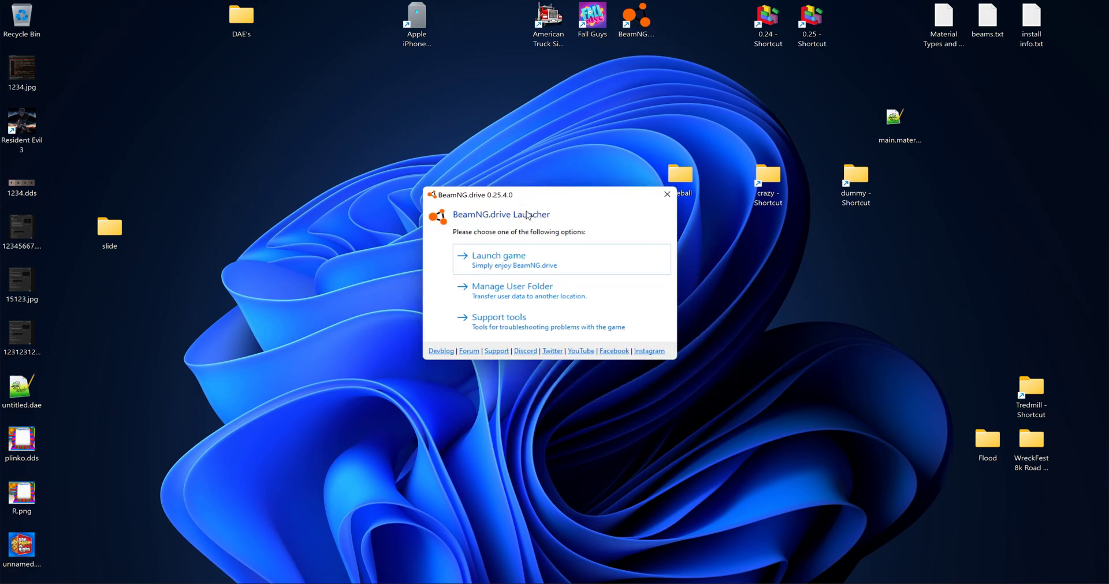
pyautogui.click(536, 267)
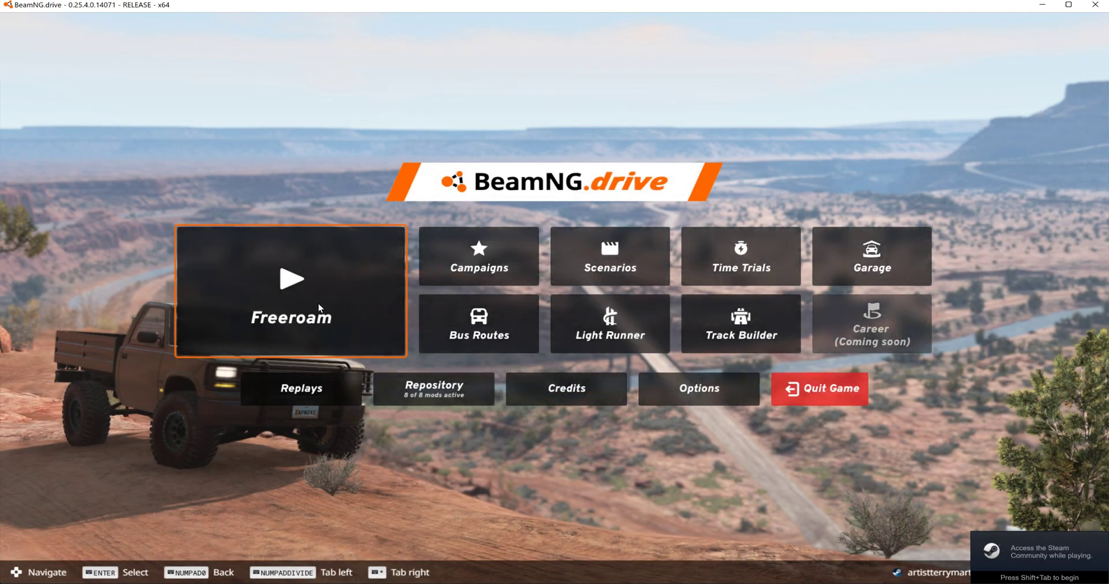
pyautogui.click(318, 304)
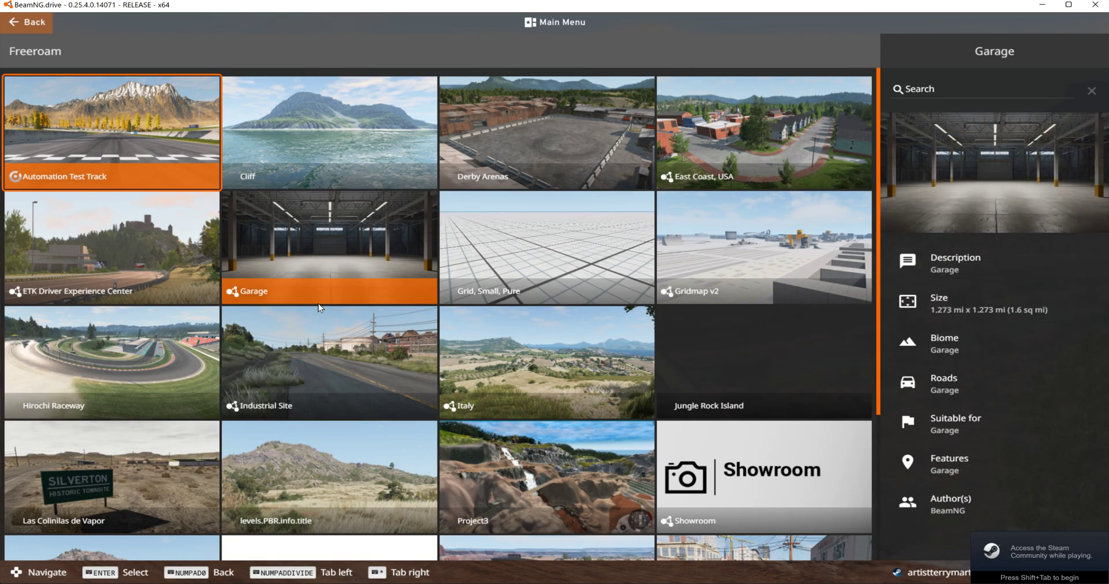
pyautogui.click(512, 269)
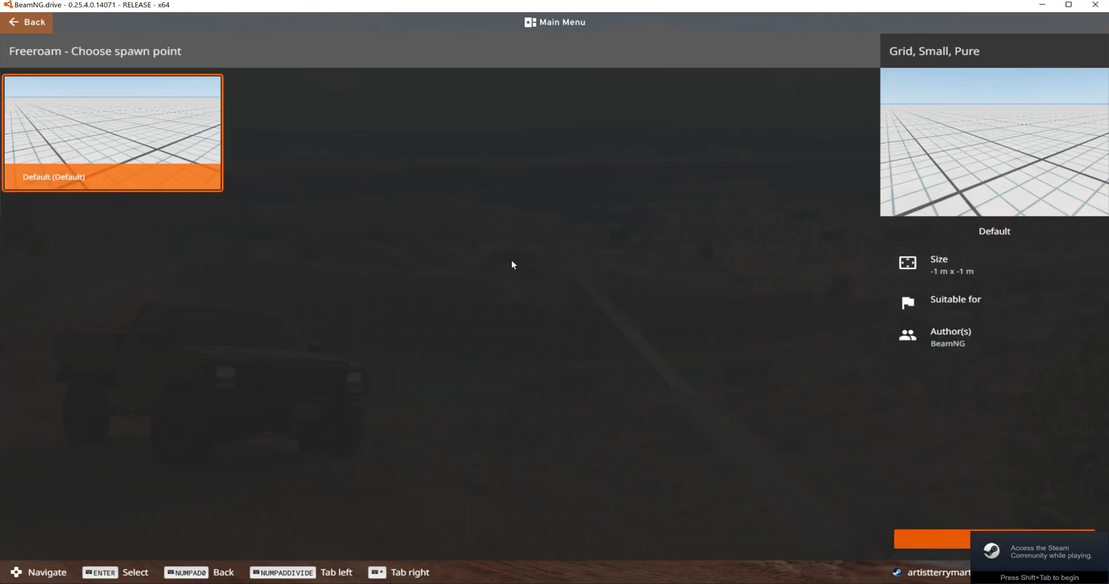
pyautogui.click(931, 543)
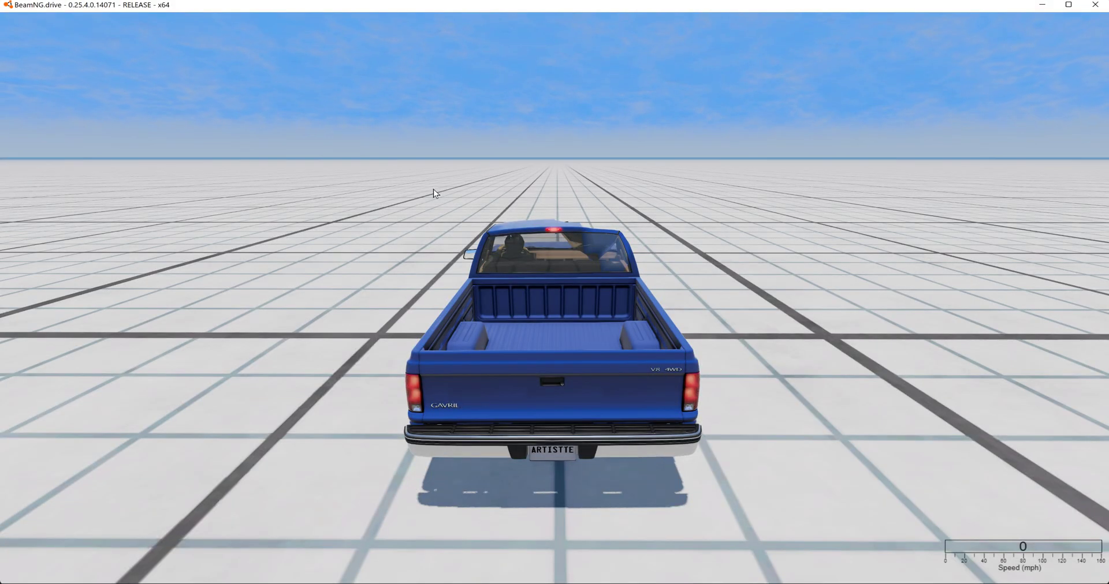
# - Spawn the chip mod as an additional vehicle beside the blue pickup
pyautogui.press('Escape')
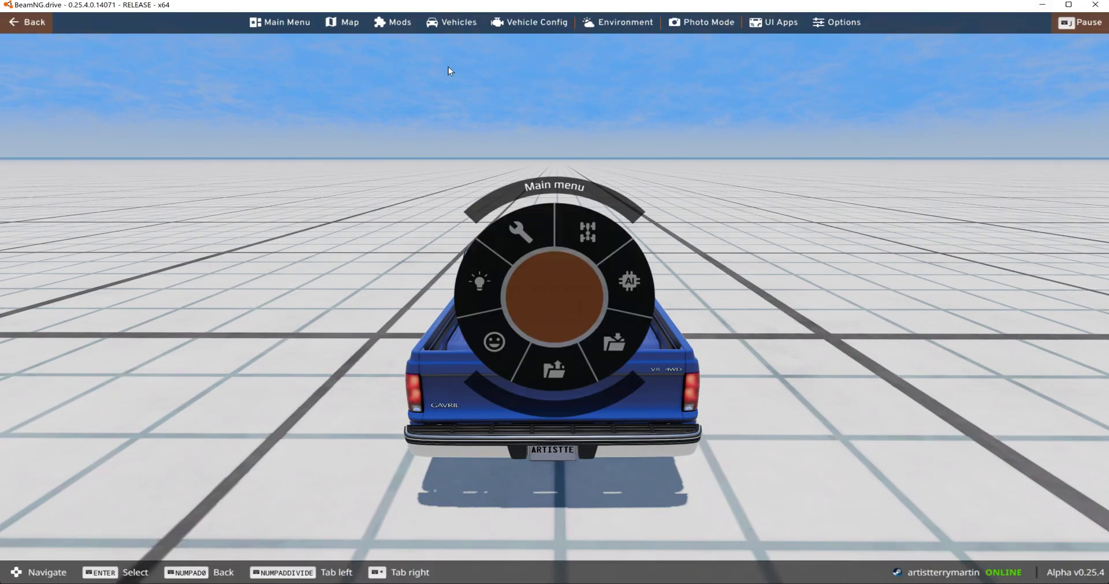
pyautogui.click(448, 21)
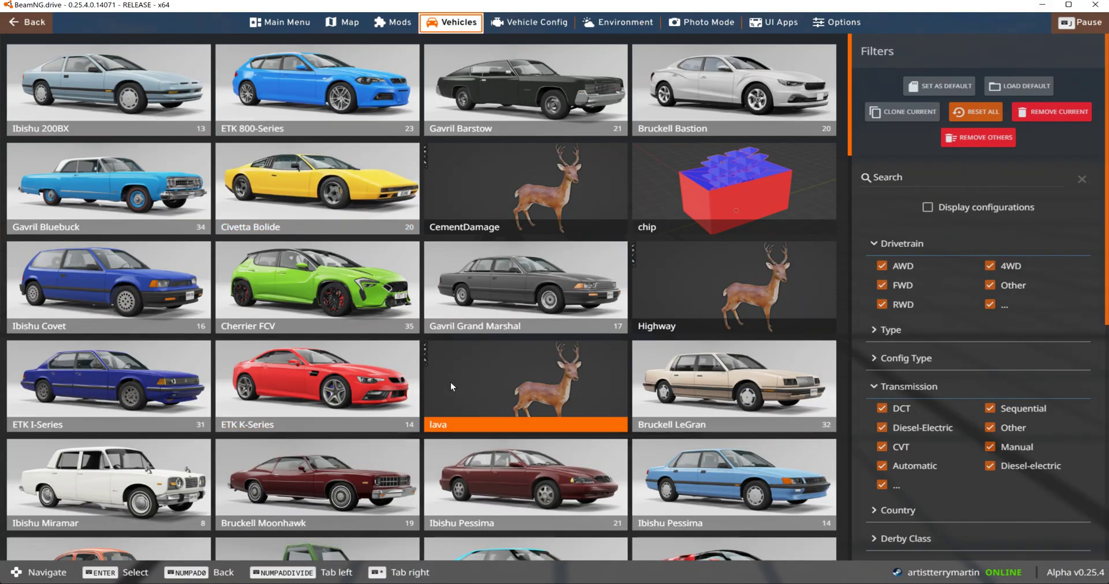
pyautogui.scroll(-4, 455, 375)
pyautogui.scroll(2, 468, 362)
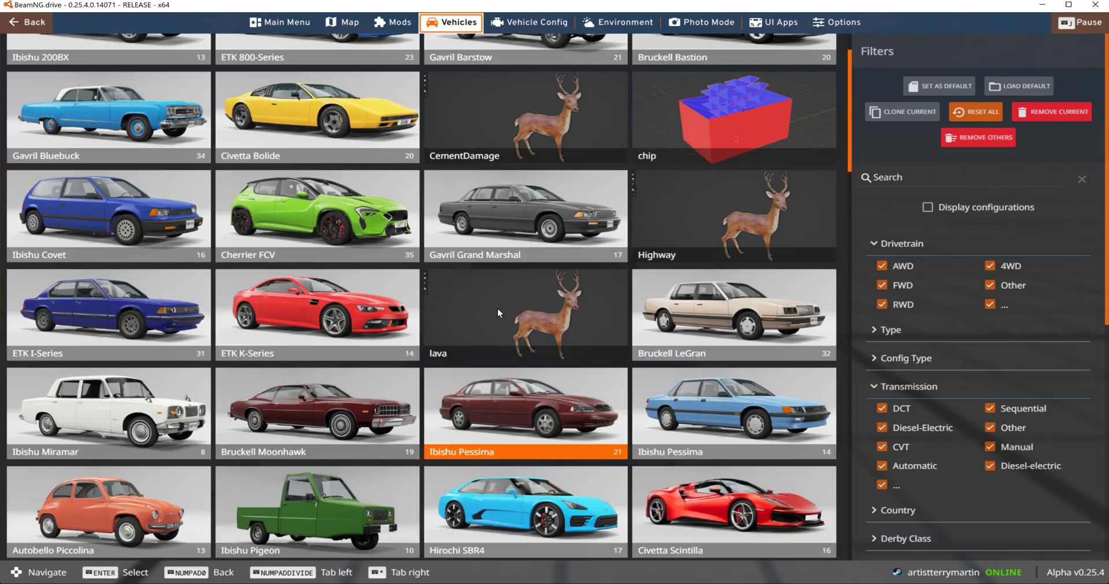
pyautogui.click(722, 118)
pyautogui.click(777, 556)
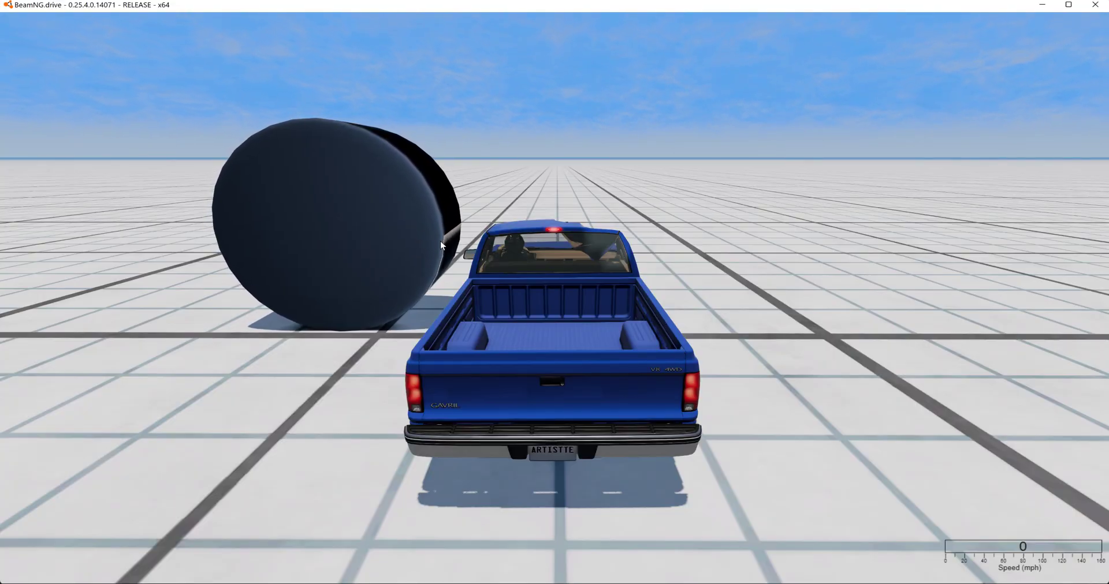
# - Look through the vehicle selector's list from the cars down to the trailers and props
pyautogui.press('F11')
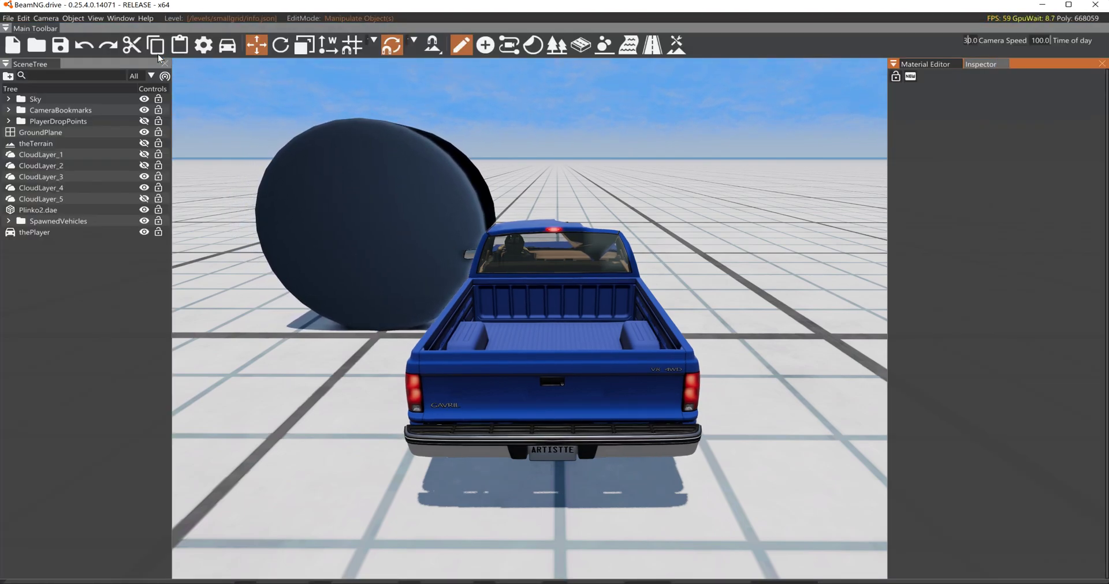
pyautogui.press('F11')
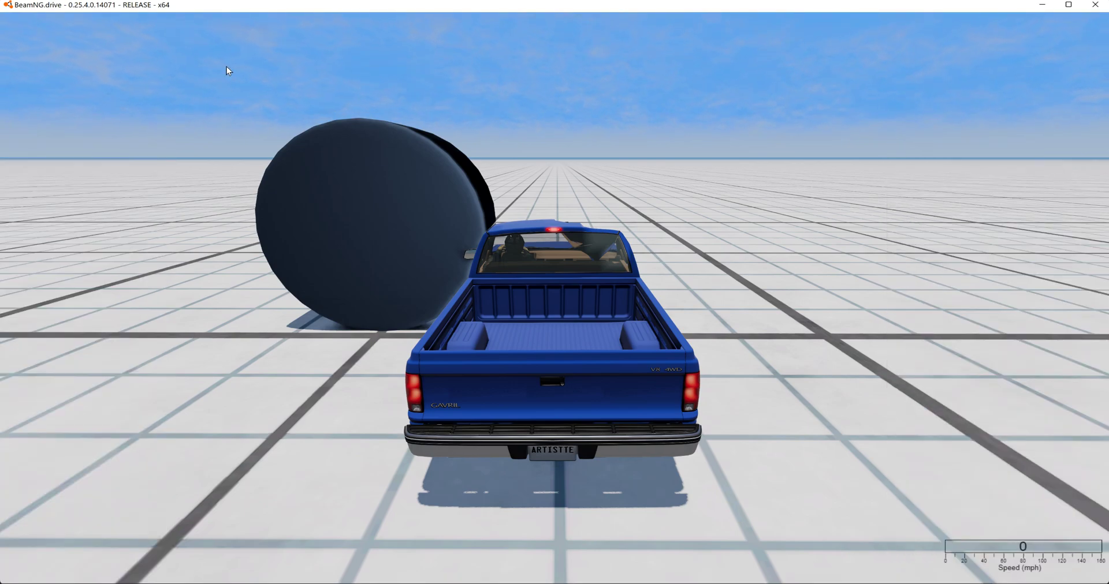
pyautogui.press('Escape')
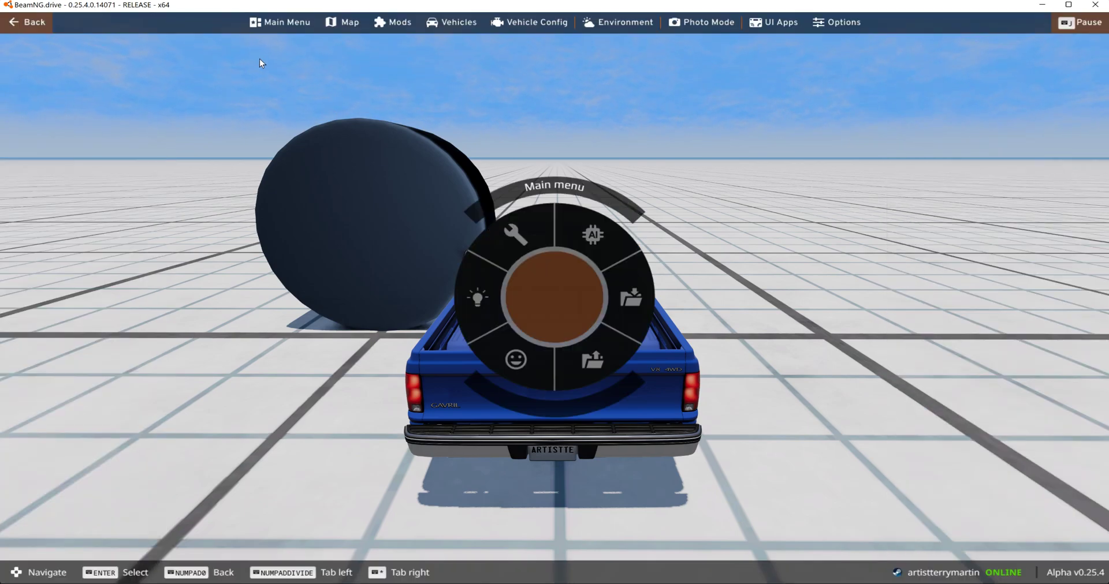
pyautogui.click(451, 25)
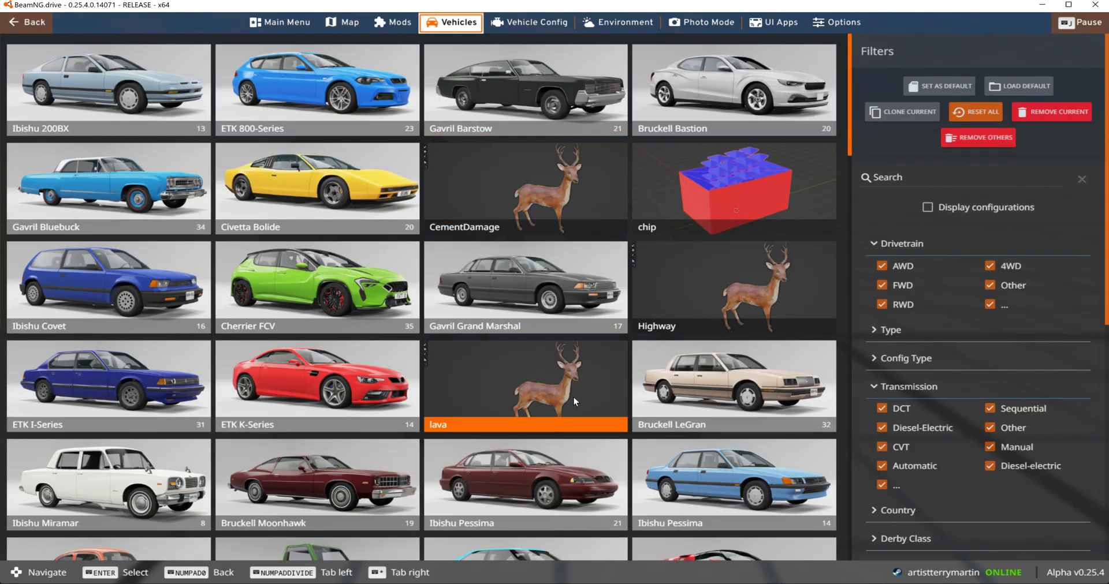
pyautogui.scroll(-3, 573, 397)
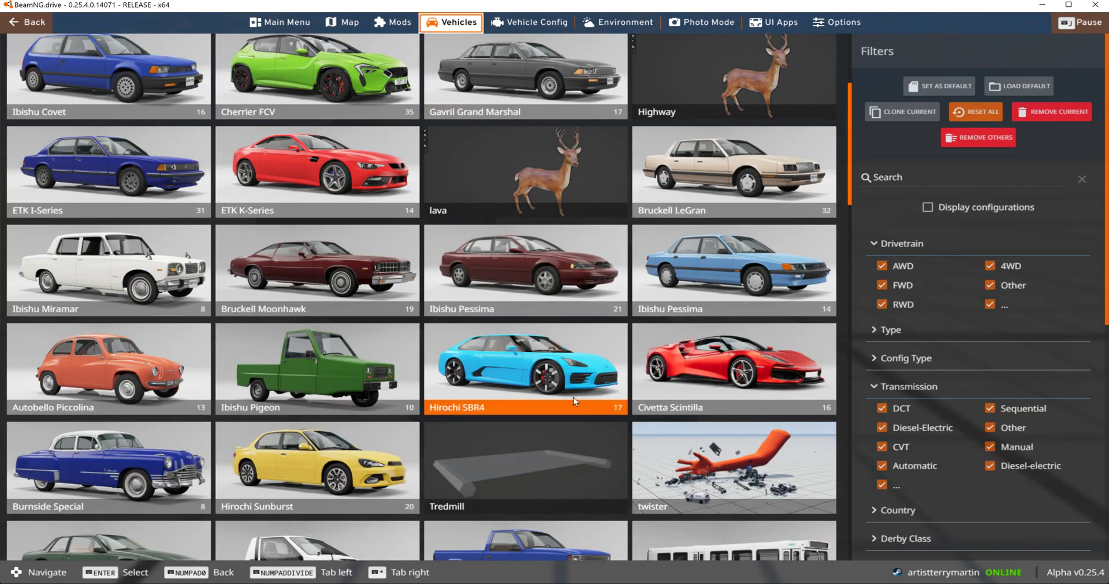
pyautogui.scroll(-2, 573, 397)
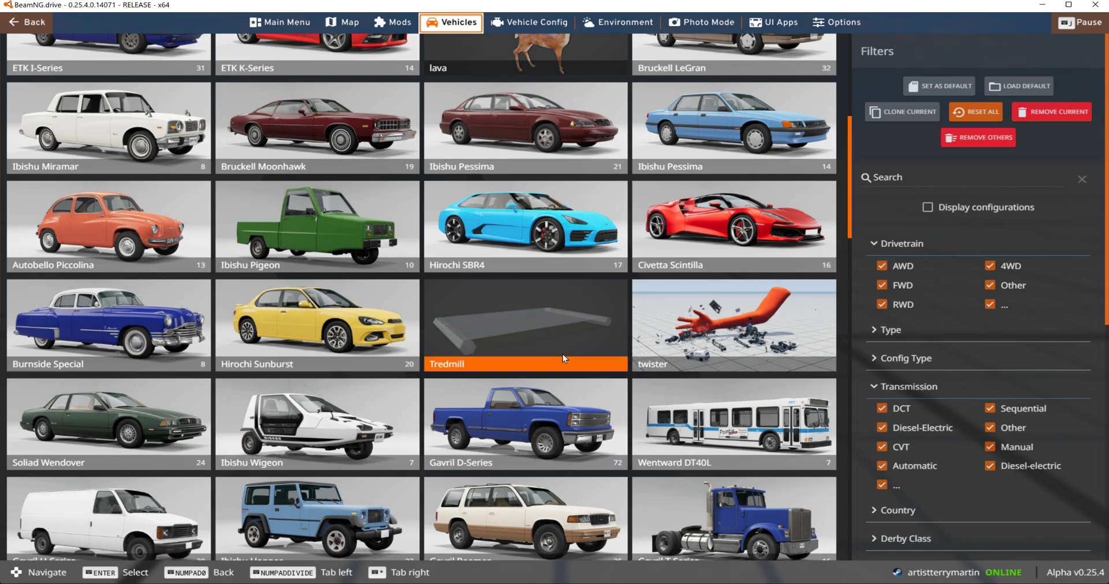
pyautogui.scroll(-4, 562, 355)
pyautogui.scroll(-2, 562, 355)
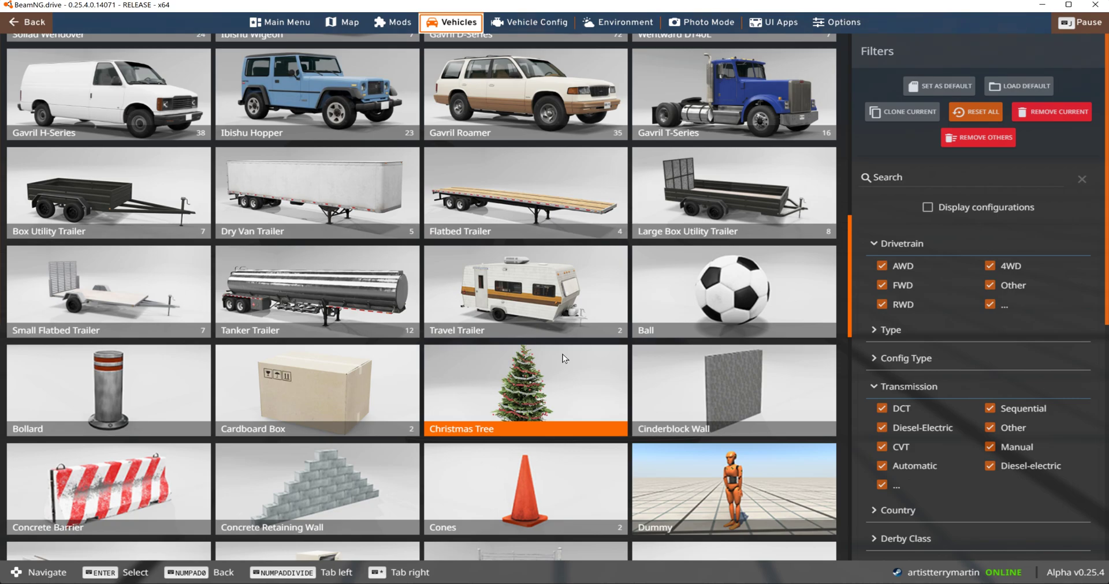
pyautogui.scroll(-2, 563, 354)
pyautogui.scroll(-1, 563, 354)
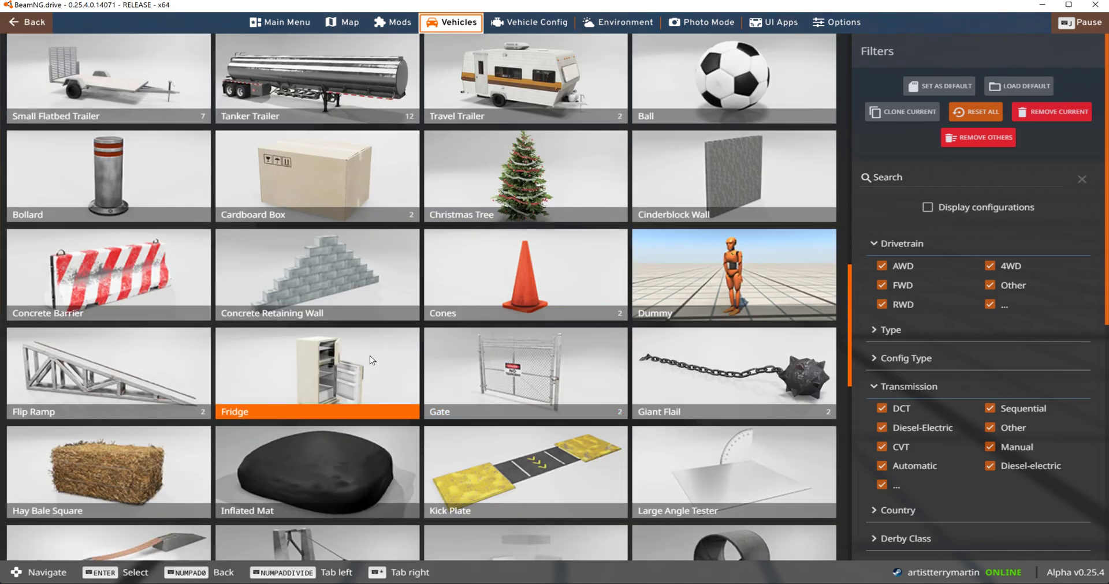
pyautogui.scroll(1, 371, 355)
pyautogui.press('Escape')
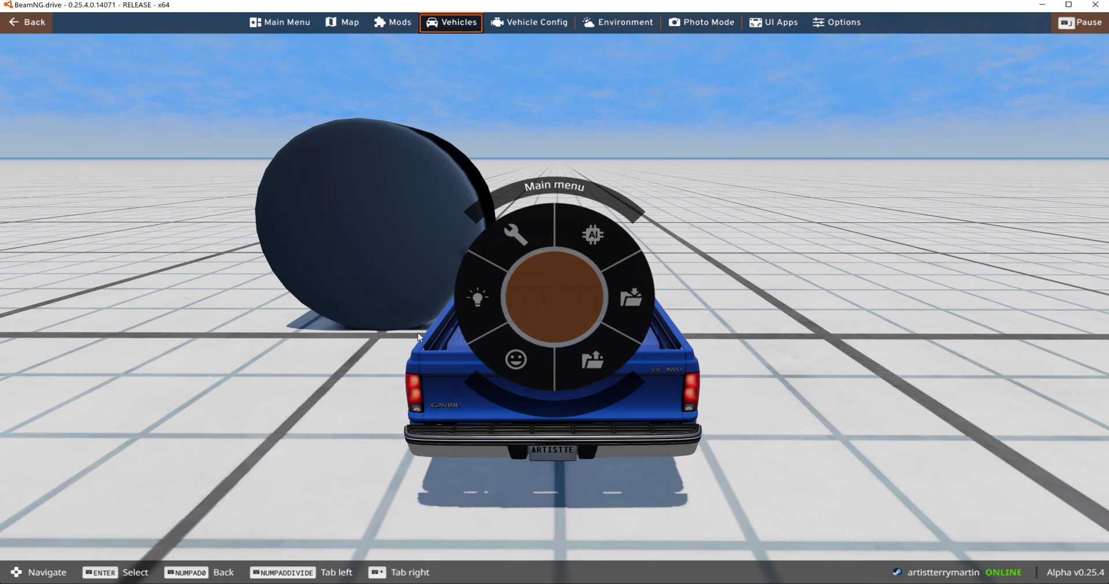
pyautogui.press('Escape')
# - Open the world editor and show the Asset Browser at the smallgrid art/Plinko folder
pyautogui.press('F11')
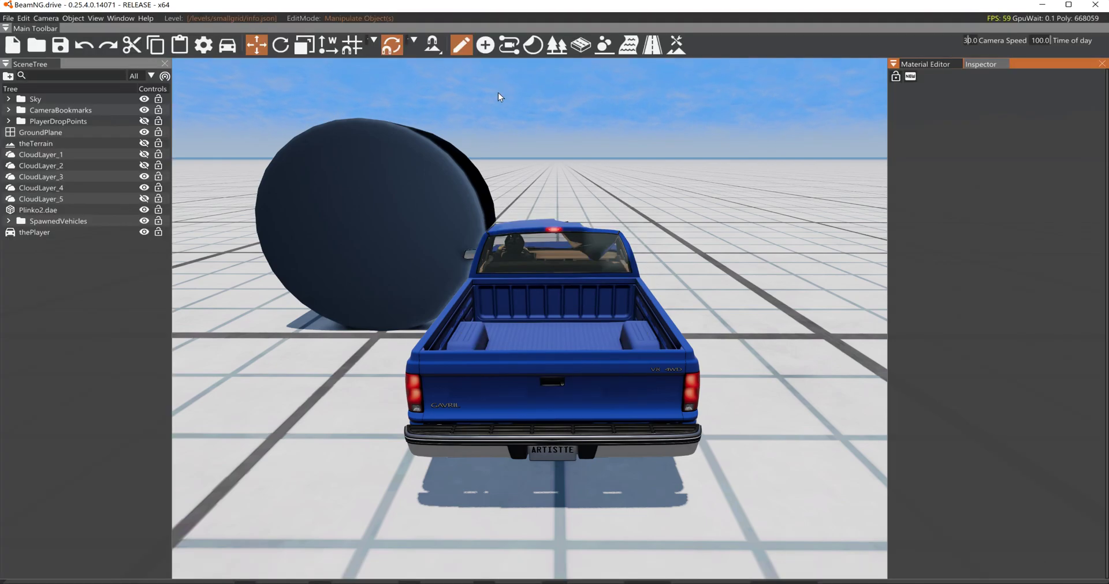
pyautogui.click(118, 19)
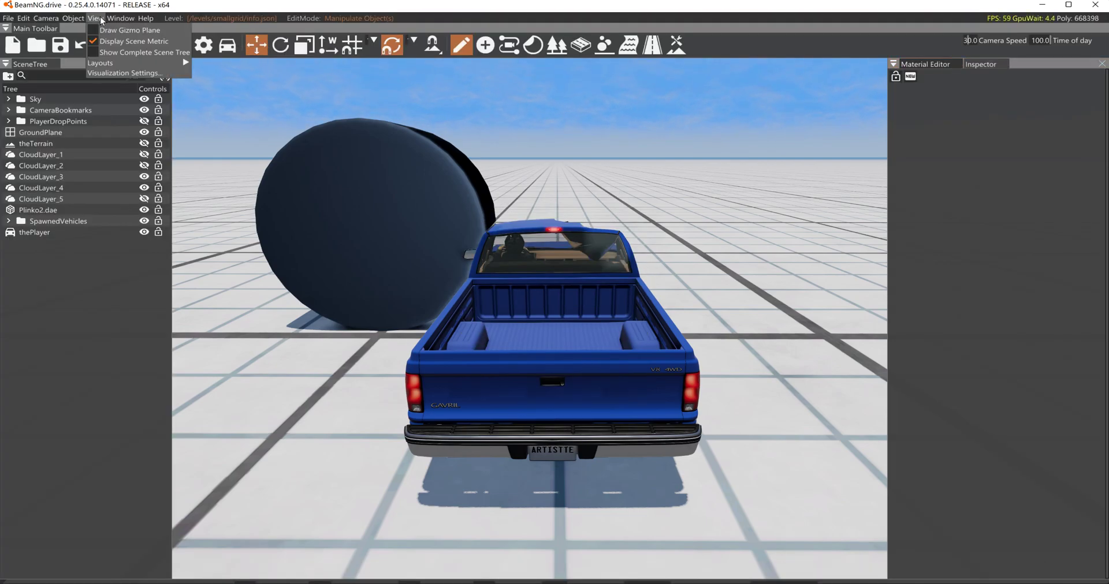
pyautogui.moveTo(146, 94)
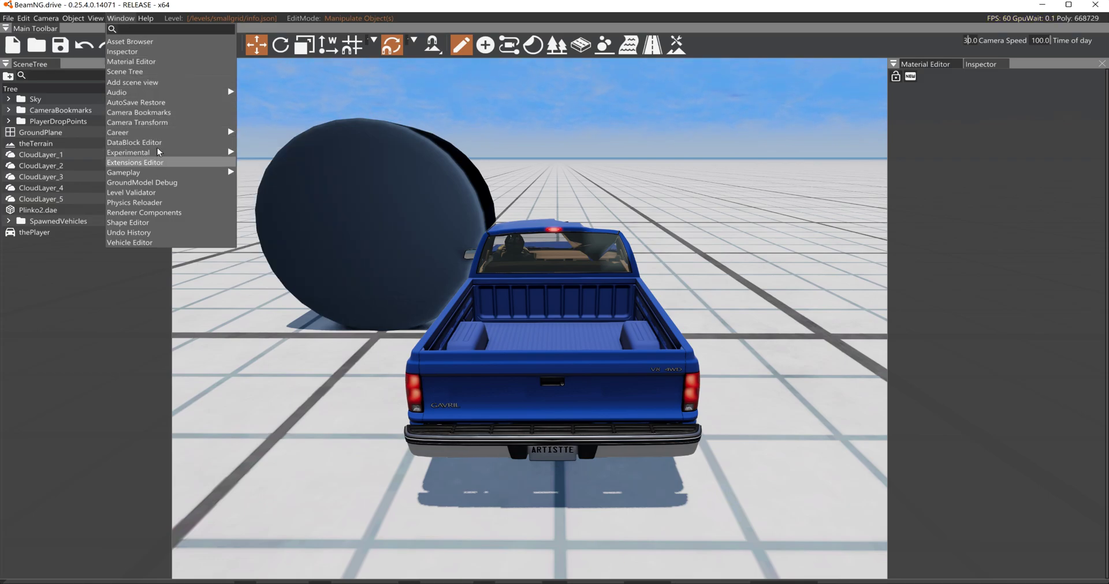
pyautogui.moveTo(95, 22)
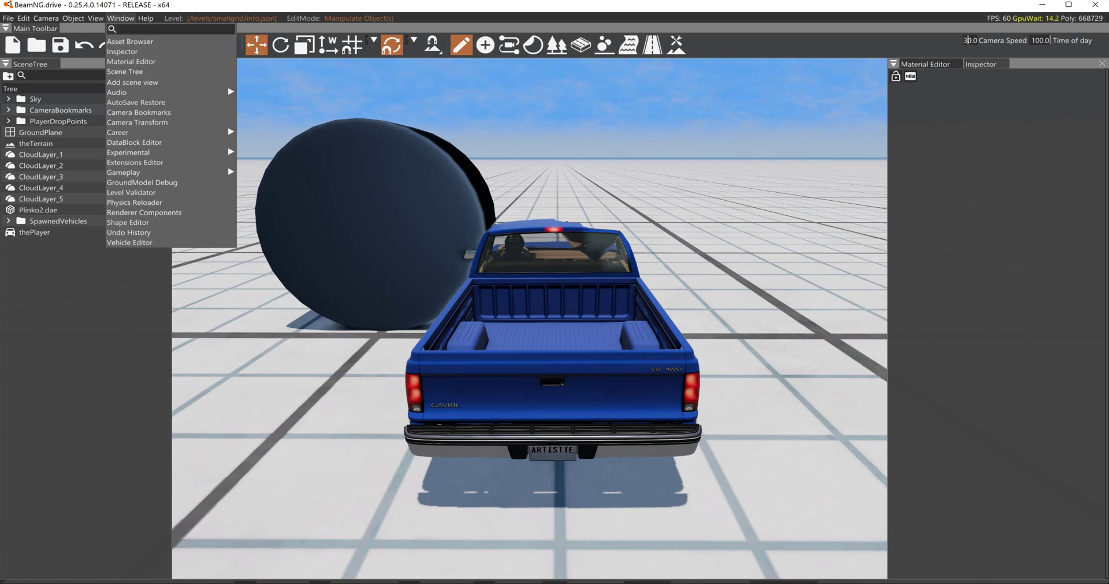
pyautogui.click(134, 43)
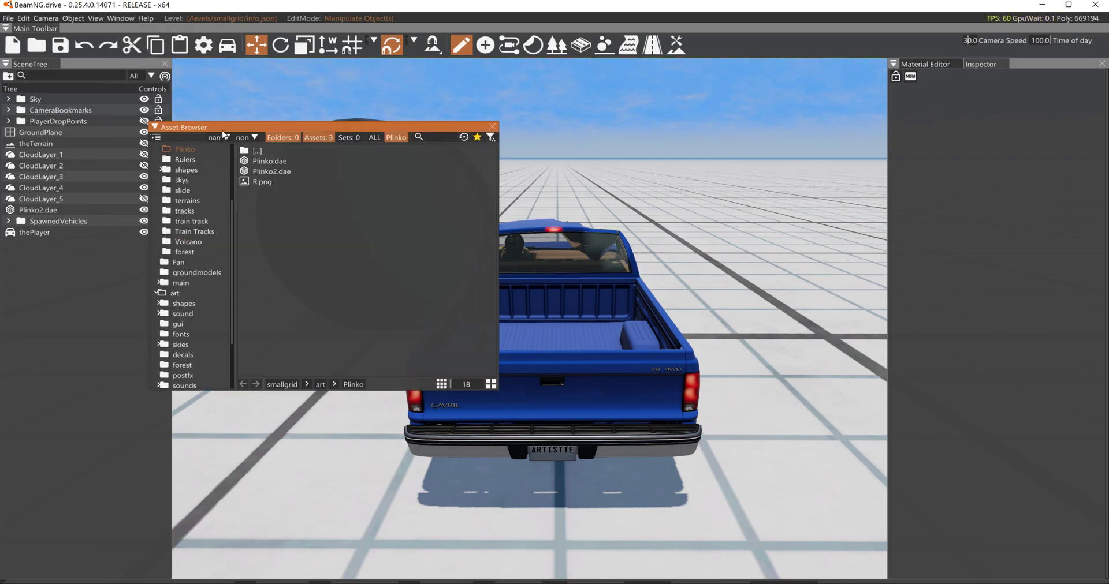
# - Place Plinko2.dae from the Asset Browser into the scene near the pickup and bring the camera to the board's upper edge
pyautogui.moveTo(268, 171); pyautogui.dragTo(665, 216)
pyautogui.press('s')
pyautogui.moveTo(664, 217); pyautogui.dragTo(740, 240, button='right')
pyautogui.press('s')
pyautogui.press('w')
pyautogui.press('w')
pyautogui.press('s')
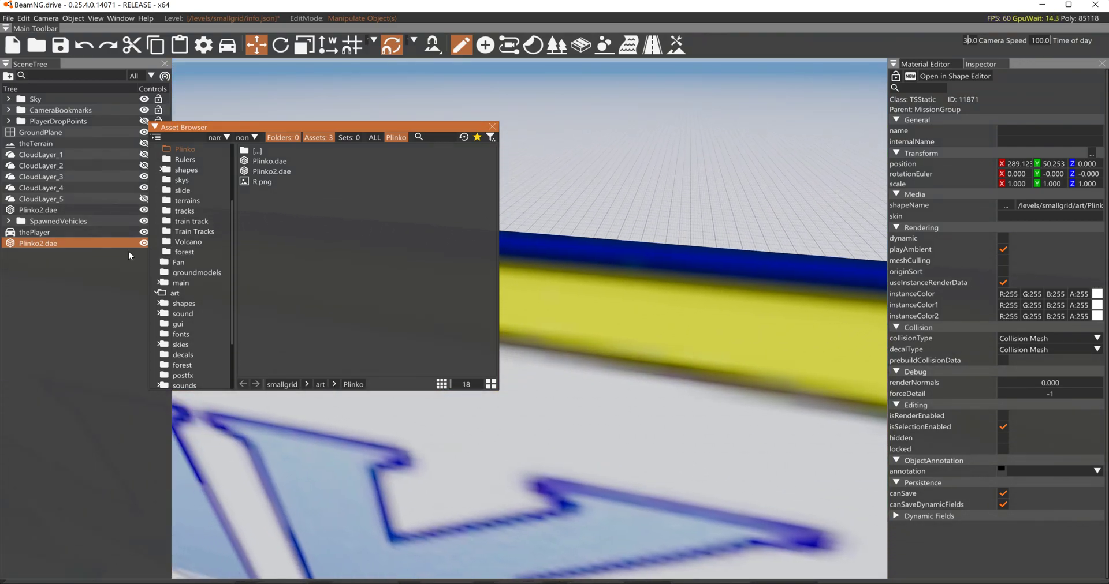
# - Move thePlayer pickup to the camera's position beside the top of the Plinko board
pyautogui.click(36, 232)
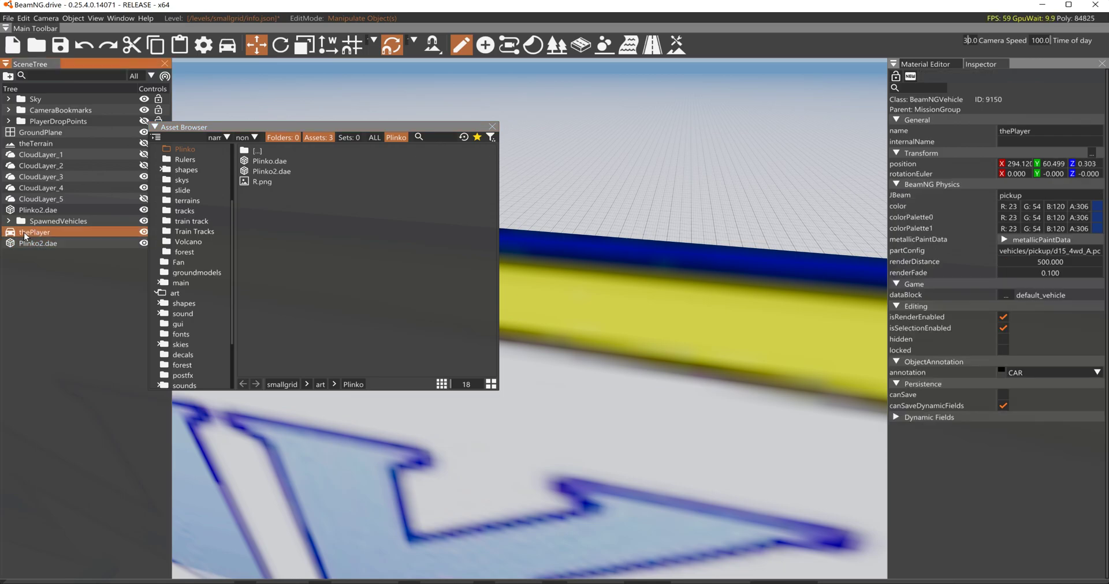
pyautogui.rightClick(25, 235)
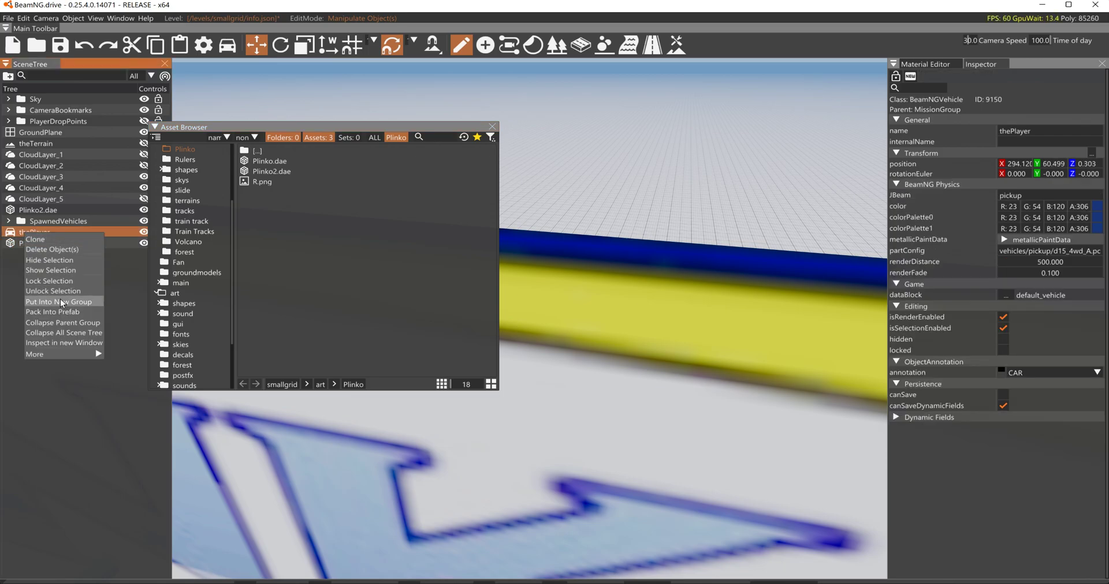
pyautogui.moveTo(59, 353)
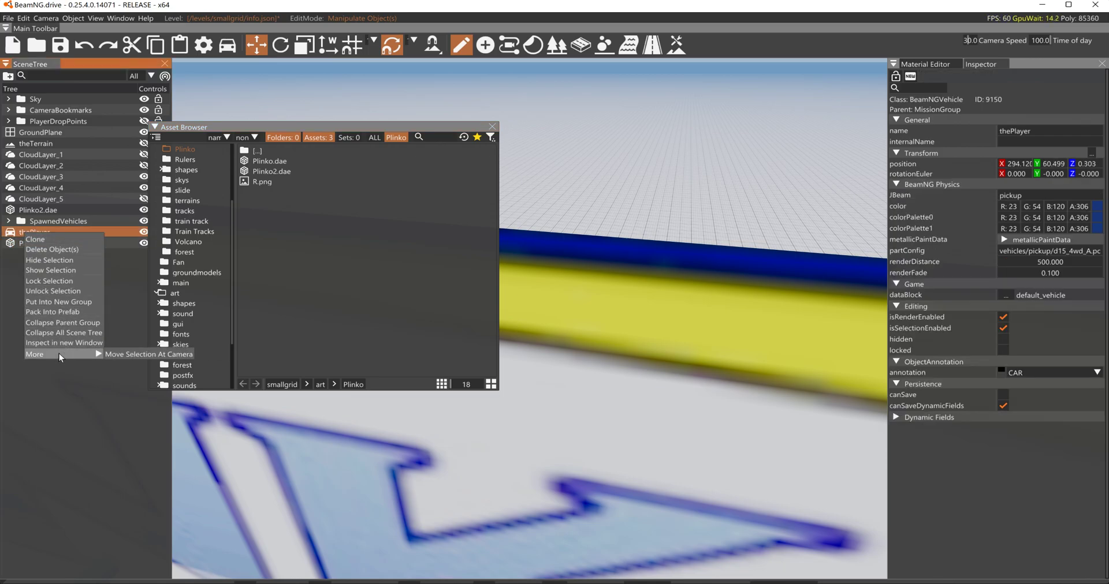
pyautogui.click(114, 354)
pyautogui.rightClick(482, 286)
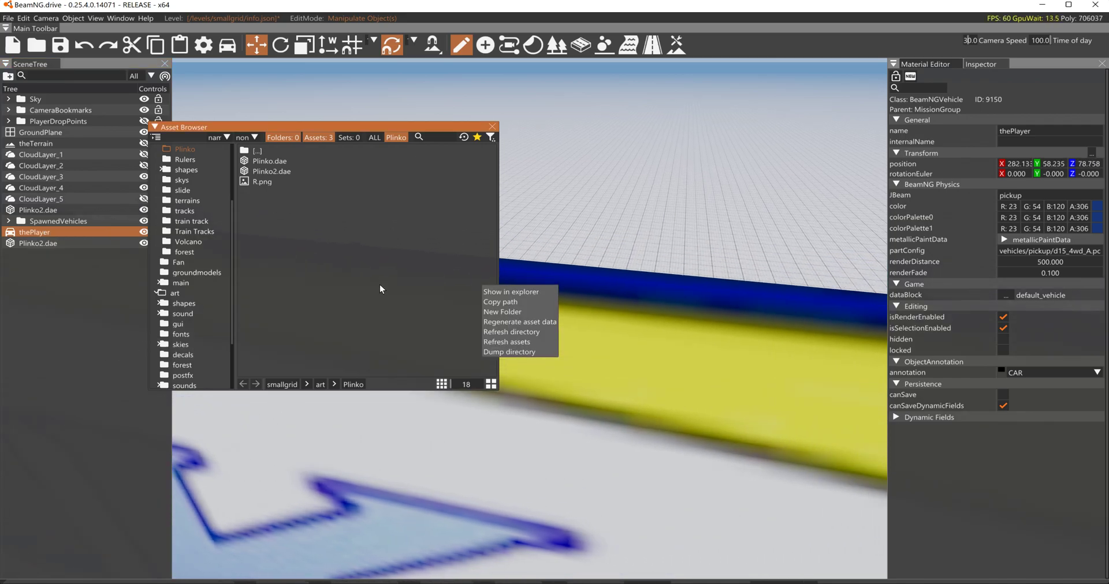
# - Close the Asset Browser to clear the scene view over the Plinko board
pyautogui.press('w')
pyautogui.press('d')
pyautogui.click(640, 205)
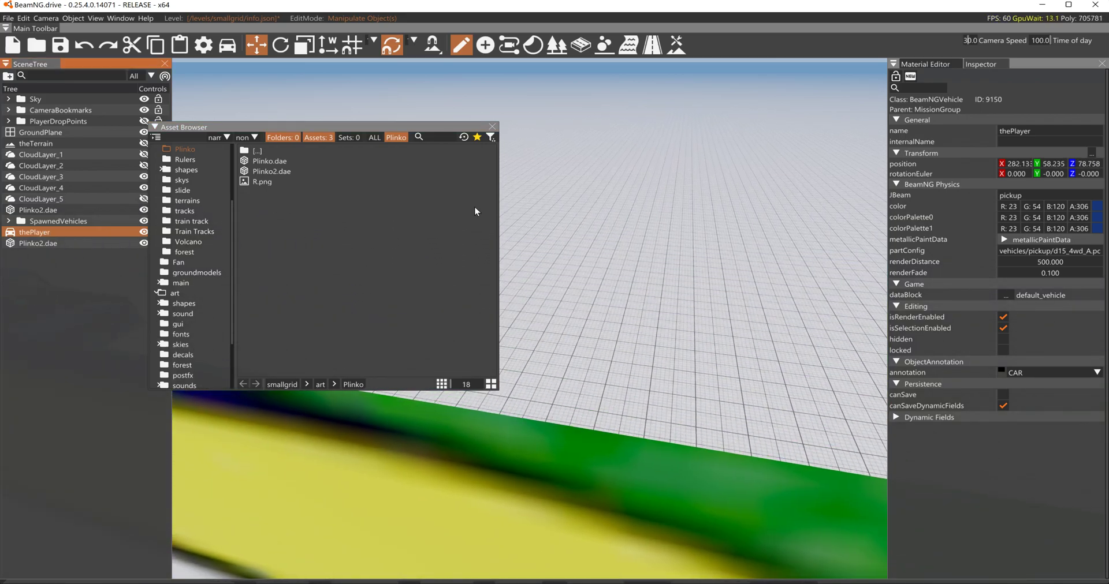
pyautogui.click(492, 127)
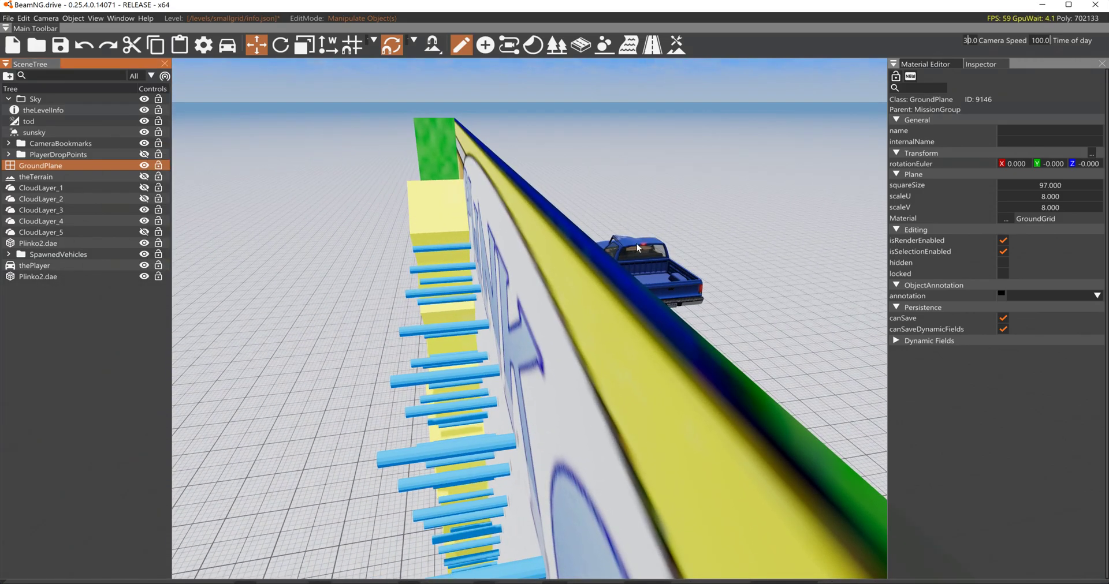
# - Move thePlayer pickup to about X 287.7, in front of the PLINKO lettering and above the pegs
pyautogui.click(635, 254)
pyautogui.moveTo(619, 269); pyautogui.dragTo(434, 310)
pyautogui.moveTo(434, 310); pyautogui.dragTo(524, 355, button='right')
pyautogui.press('a')
pyautogui.press('s')
pyautogui.moveTo(576, 348)
pyautogui.mouseDown()
pyautogui.moveTo(580, 332)
pyautogui.moveTo(577, 345)
pyautogui.mouseUp()
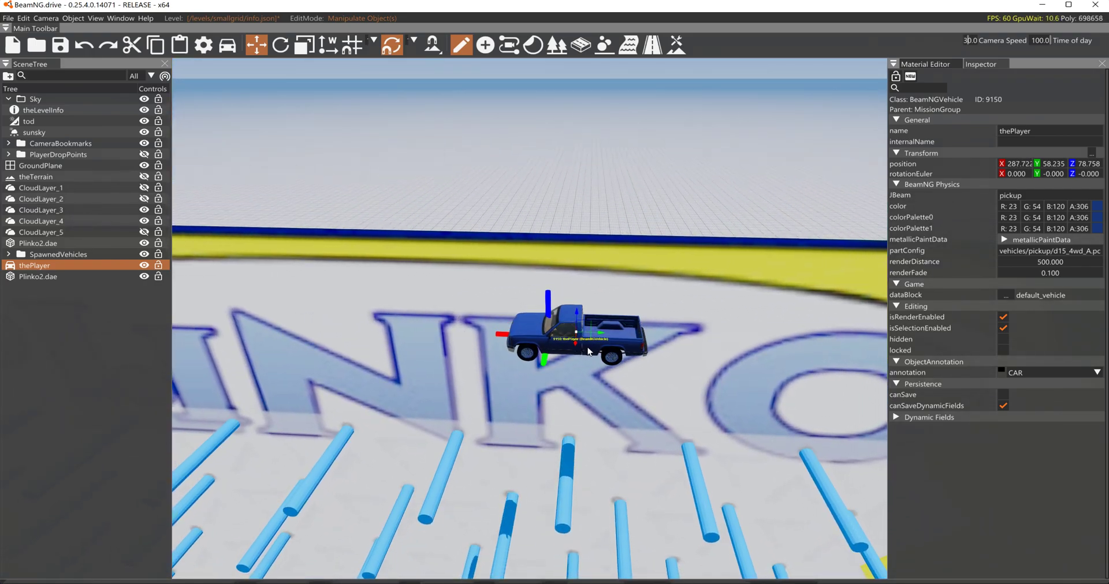
pyautogui.moveTo(694, 453); pyautogui.dragTo(696, 460, button='right')
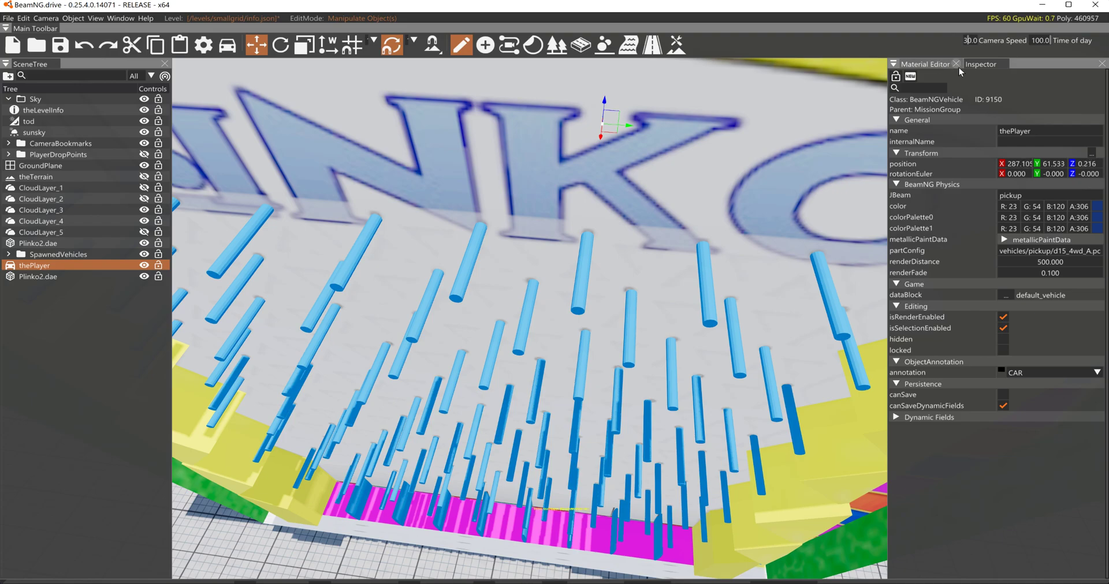
# - Set the Plinko2.dae board's collisionType to Visible Mesh Final and rebuild the static collision data
pyautogui.click(872, 130)
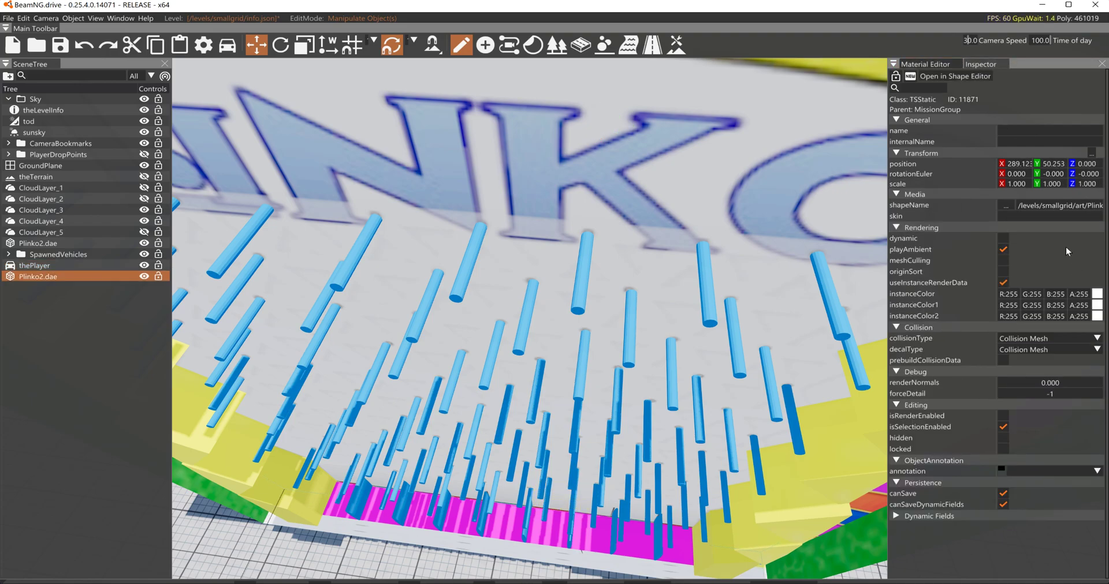
pyautogui.click(1034, 340)
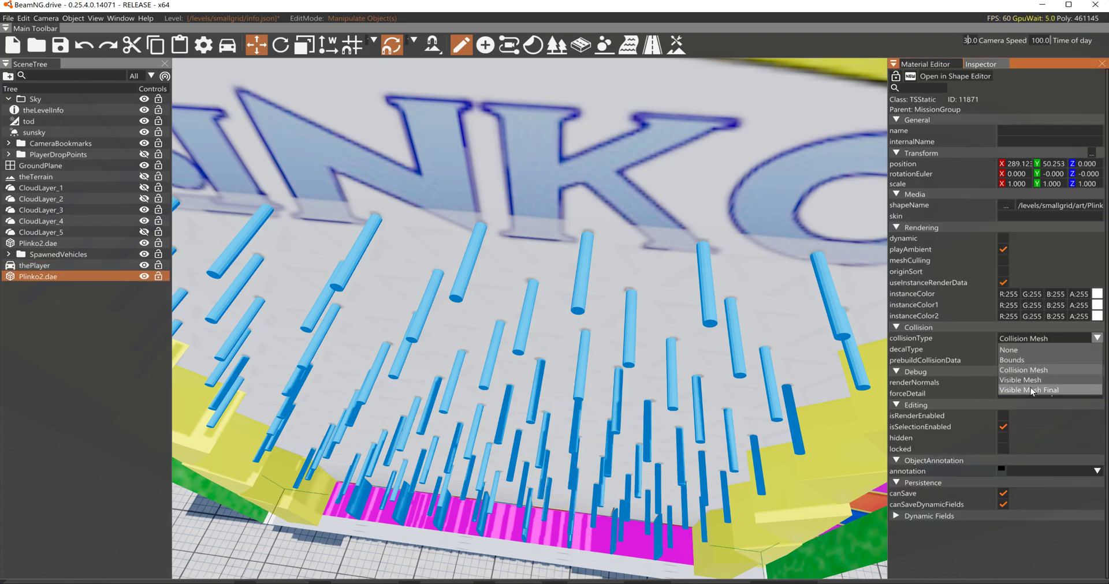
pyautogui.click(1030, 386)
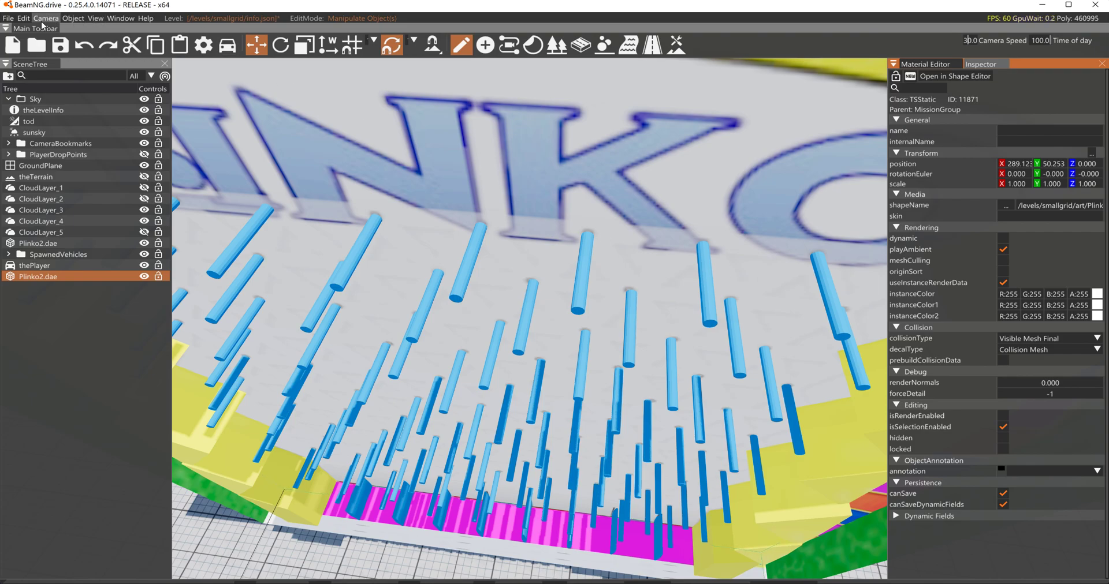
pyautogui.click(23, 18)
pyautogui.click(58, 121)
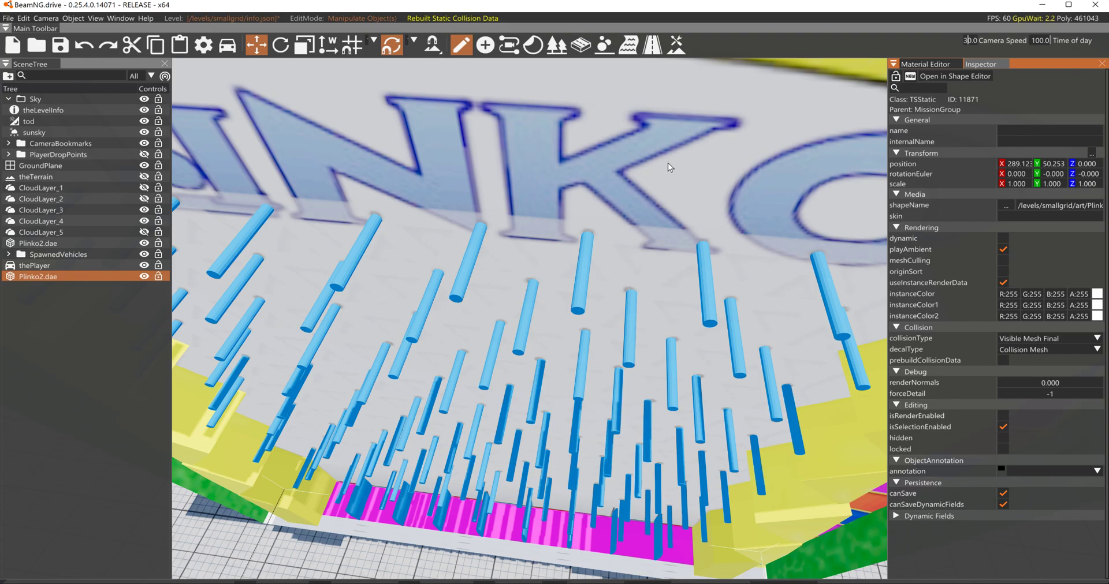
# - Reset the pickup so it drops onto the pegs, and examine from close up how it collides with the board
pyautogui.press('r')
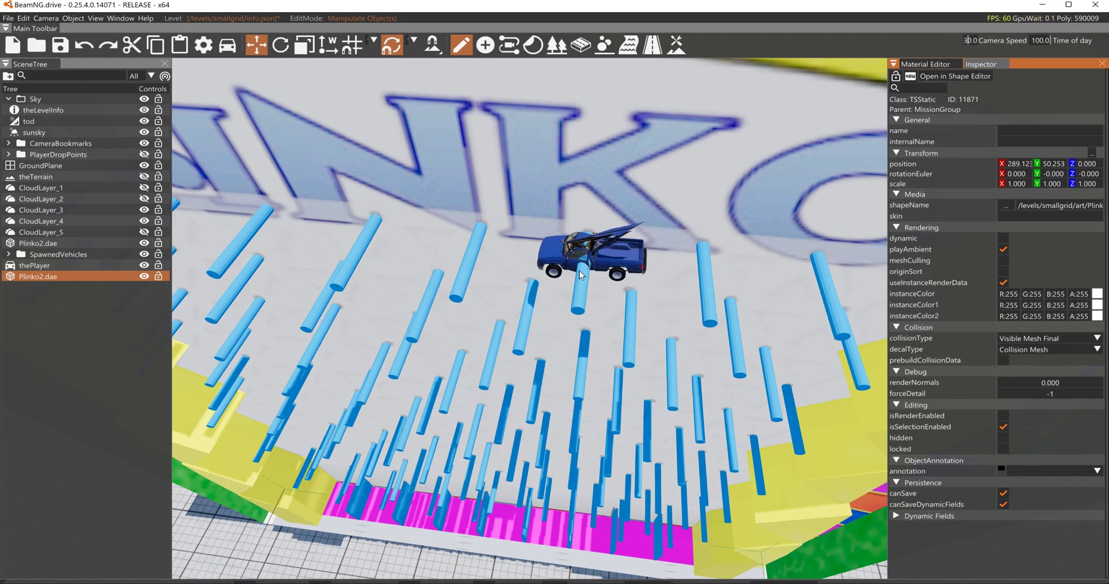
pyautogui.press('w')
pyautogui.moveTo(587, 248); pyautogui.dragTo(626, 176, button='right')
pyautogui.press('s')
pyautogui.moveTo(586, 269); pyautogui.dragTo(586, 286, button='right')
pyautogui.press('w')
pyautogui.press('ctrl')
pyautogui.moveTo(577, 286)
pyautogui.keyDown('ctrl'); pyautogui.mouseDown()
pyautogui.moveTo(736, 175)
pyautogui.moveTo(641, 5)
pyautogui.moveTo(410, 21)
pyautogui.moveTo(678, 119)
pyautogui.moveTo(834, 107)
pyautogui.moveTo(410, 124)
pyautogui.moveTo(351, 213)
pyautogui.moveTo(937, 195)
pyautogui.moveTo(834, 229)
pyautogui.moveTo(173, 228)
pyautogui.moveTo(929, 179)
pyautogui.moveTo(1025, 199)
pyautogui.moveTo(173, 184)
pyautogui.moveTo(587, 227)
pyautogui.moveTo(670, 249)
pyautogui.moveTo(638, 261)
pyautogui.moveTo(430, 266)
pyautogui.moveTo(424, 366)
pyautogui.moveTo(666, 405)
pyautogui.moveTo(494, 251)
pyautogui.mouseUp(); pyautogui.keyUp('ctrl')
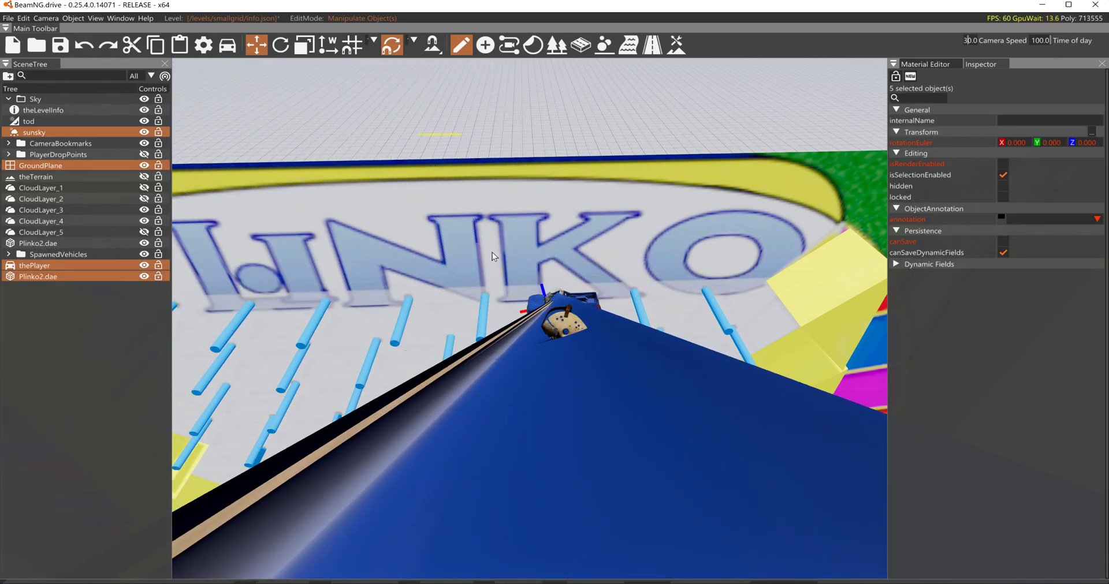
pyautogui.press('w')
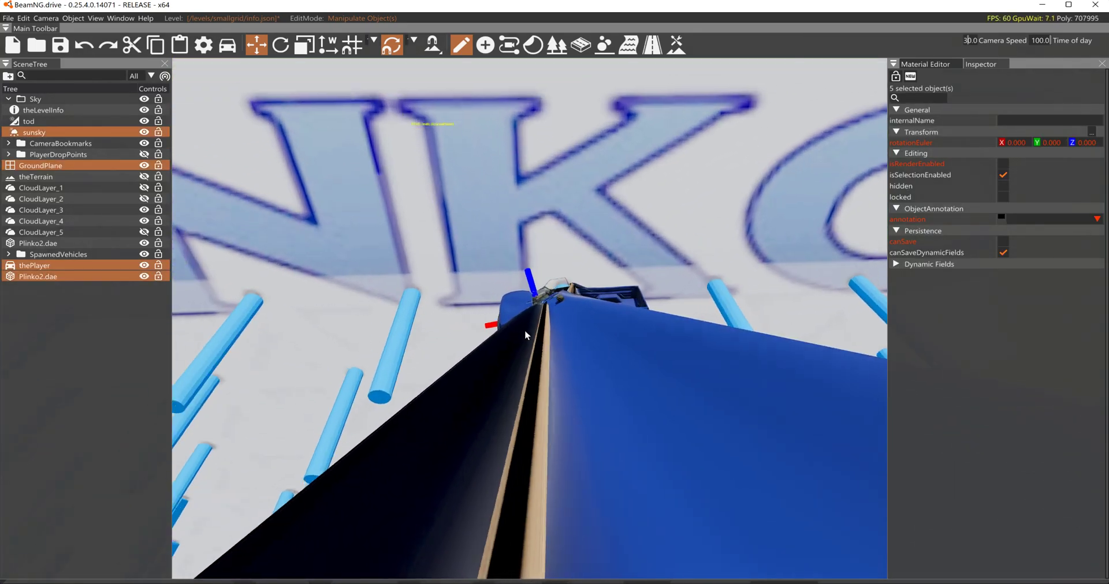
pyautogui.moveTo(570, 323)
pyautogui.mouseDown(button='right')
pyautogui.moveTo(612, 324)
pyautogui.moveTo(543, 317)
pyautogui.moveTo(571, 323)
pyautogui.mouseUp(button='right')
pyautogui.press('s')
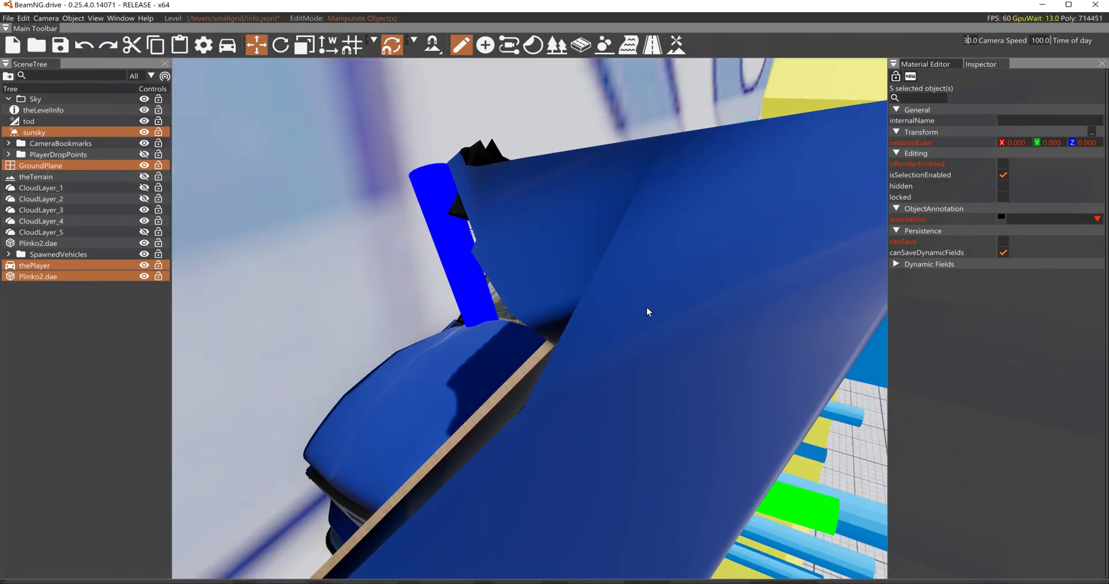
pyautogui.press('d')
pyautogui.moveTo(647, 307); pyautogui.dragTo(587, 309, button='right')
pyautogui.press('d')
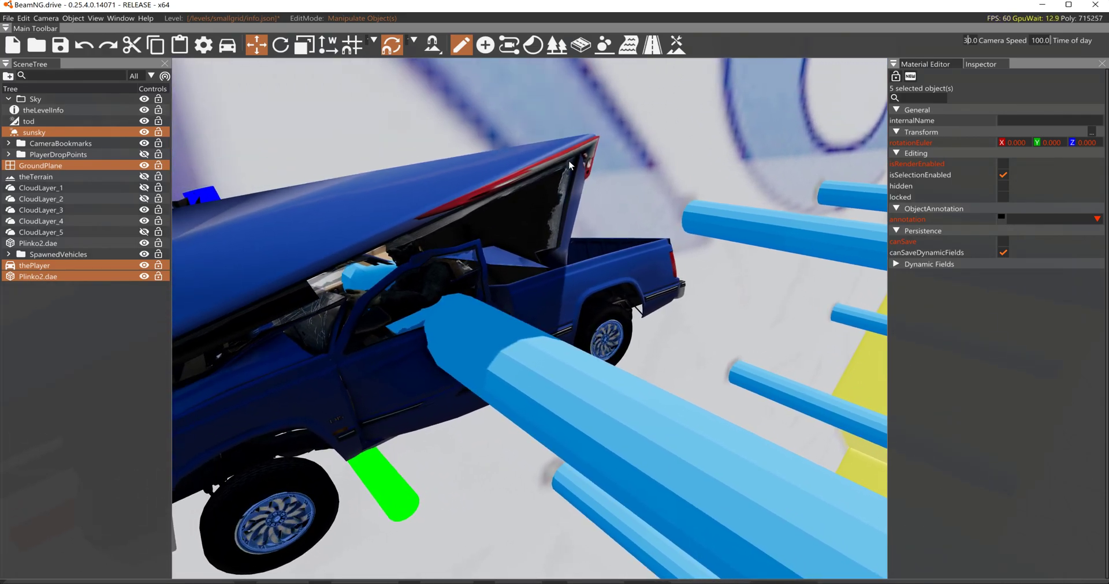
pyautogui.moveTo(599, 131)
pyautogui.keyDown('ctrl'); pyautogui.mouseDown()
pyautogui.moveTo(116, 128)
pyautogui.moveTo(0, 197)
pyautogui.moveTo(611, 4)
pyautogui.moveTo(485, 51)
pyautogui.moveTo(189, 94)
pyautogui.moveTo(440, 5)
pyautogui.moveTo(413, 152)
pyautogui.moveTo(218, 5)
pyautogui.moveTo(726, 5)
pyautogui.moveTo(390, 42)
pyautogui.mouseUp(); pyautogui.keyUp('ctrl')
pyautogui.press('s')
pyautogui.press('w')
pyautogui.moveTo(685, 305); pyautogui.dragTo(685, 297, button='right')
pyautogui.press('s')
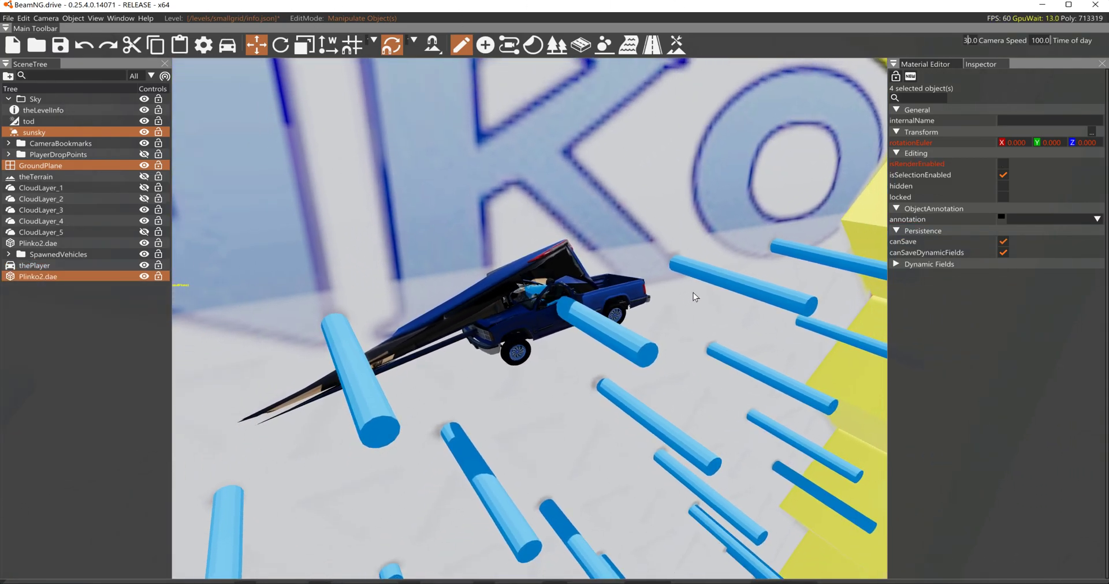
# - Move the chip listed under SpawnedVehicles to the camera's position in front of the board
pyautogui.doubleClick(12, 255)
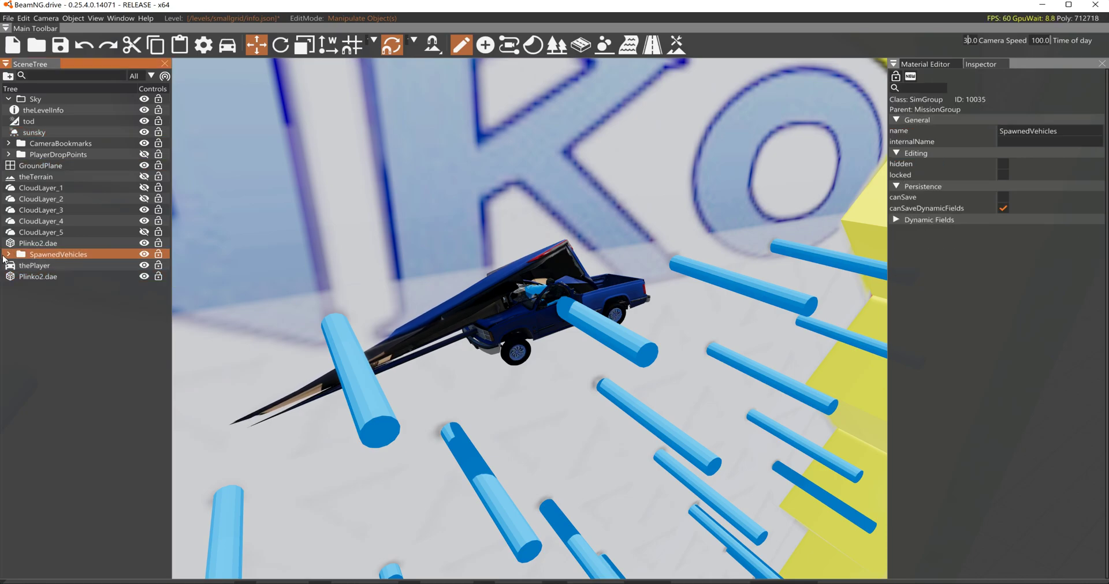
pyautogui.click(29, 266)
pyautogui.rightClick(29, 265)
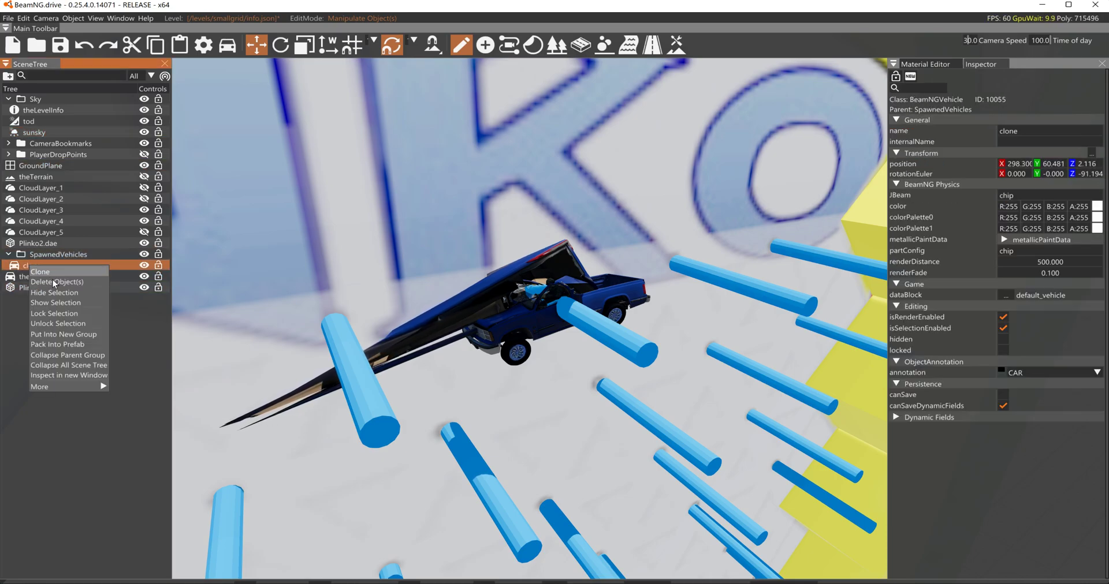
pyautogui.click(127, 384)
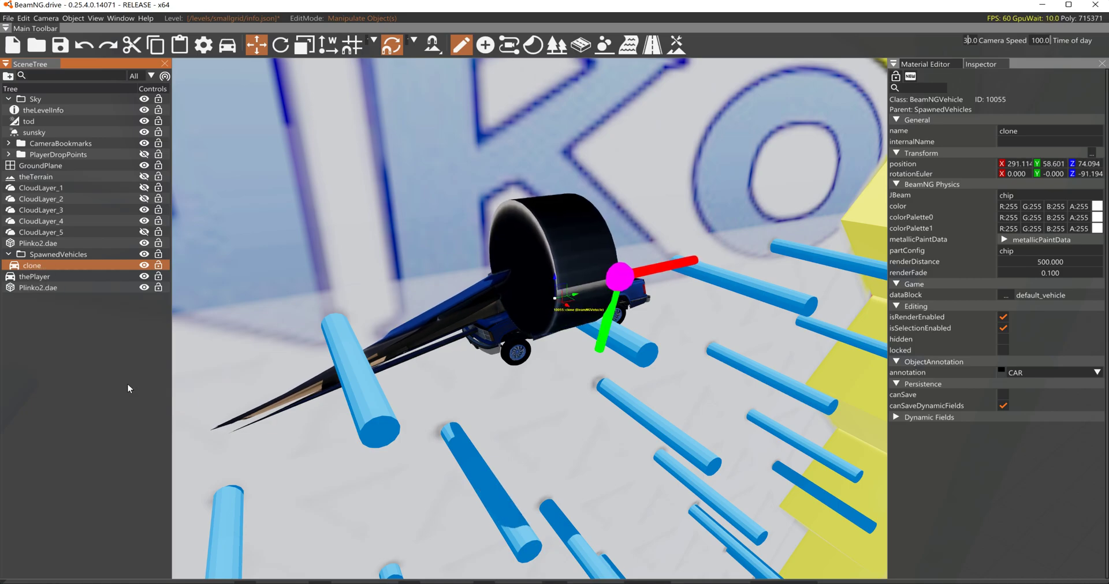
# - Rotate the chip 90 degrees about Z so its flat face is parallel to the board
pyautogui.press('2')
pyautogui.moveTo(559, 306)
pyautogui.mouseDown()
pyautogui.moveTo(590, 301)
pyautogui.moveTo(488, 245)
pyautogui.mouseUp()
pyautogui.press('1')
# - Delete thePlayer pickup from the scene
pyautogui.click(531, 303)
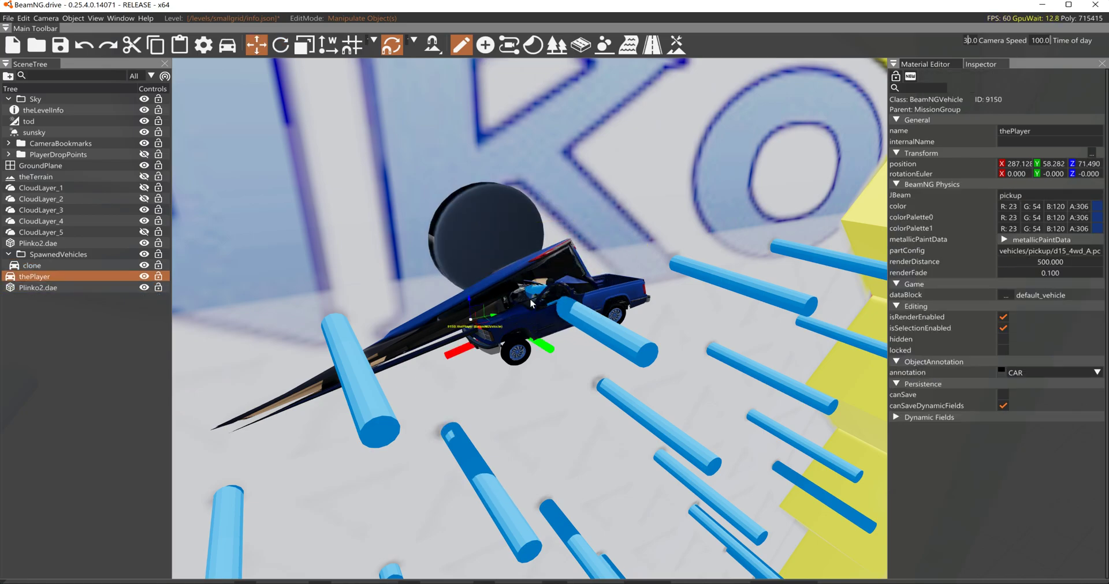
pyautogui.press('Delete')
pyautogui.click(508, 258)
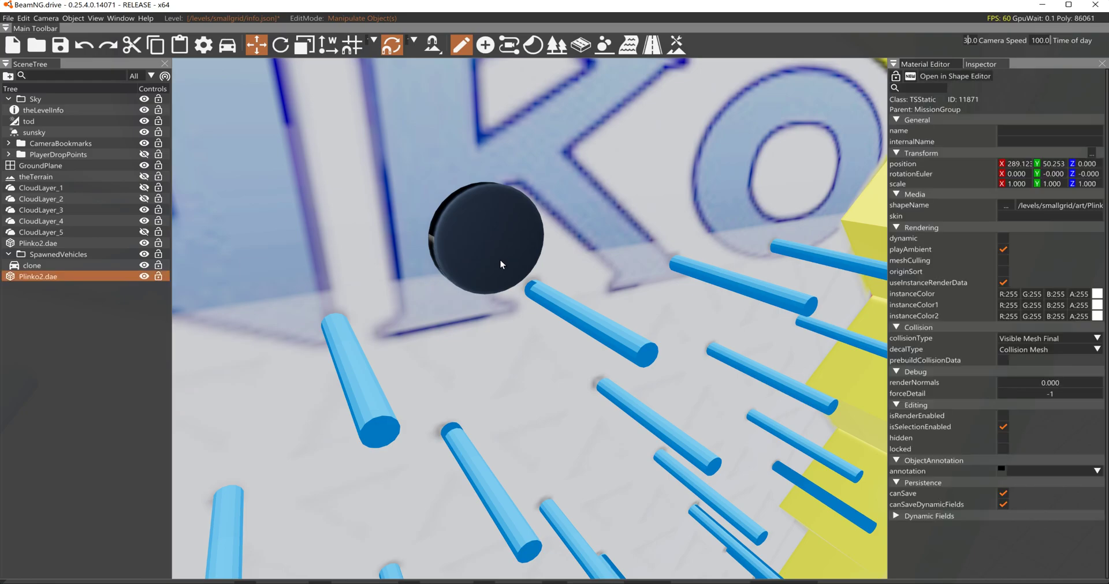
# - Frame the whole board, leave the world editor and resume physics to watch the chip fall through the pegs
pyautogui.moveTo(494, 243); pyautogui.dragTo(518, 185)
pyautogui.press('s')
pyautogui.moveTo(519, 185); pyautogui.dragTo(459, 159, button='right')
pyautogui.press('s')
pyautogui.press('w')
pyautogui.press('s')
pyautogui.press('F11')
pyautogui.press('j')
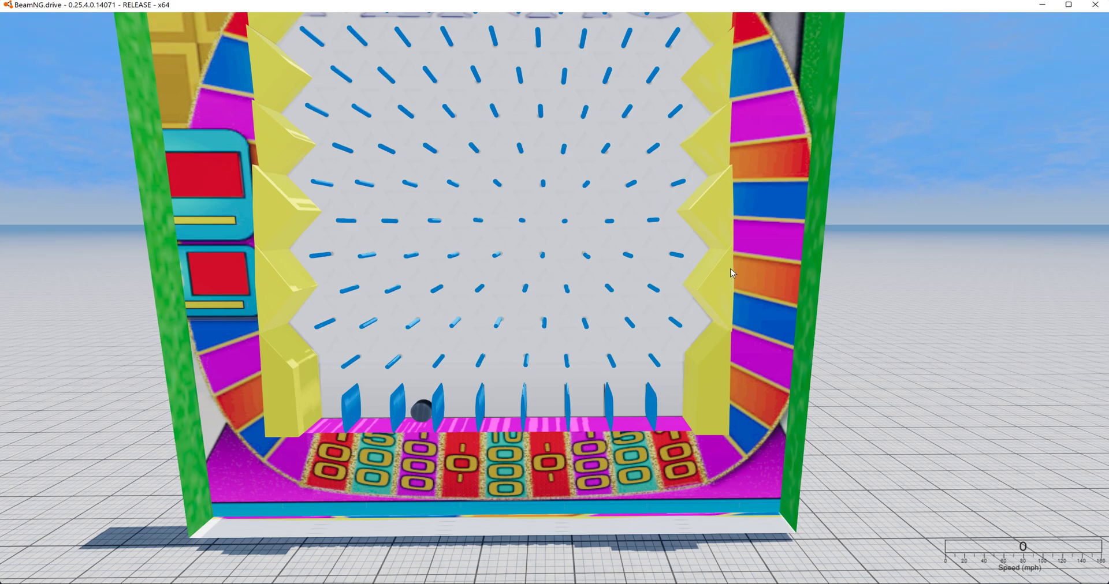
# - Reopen the world editor and raise the chip to about Z 75.7 at the PLINKO lettering, shifting it sideways for another drop
pyautogui.moveTo(730, 269); pyautogui.dragTo(736, 243, button='right')
pyautogui.press('s')
pyautogui.press('F11')
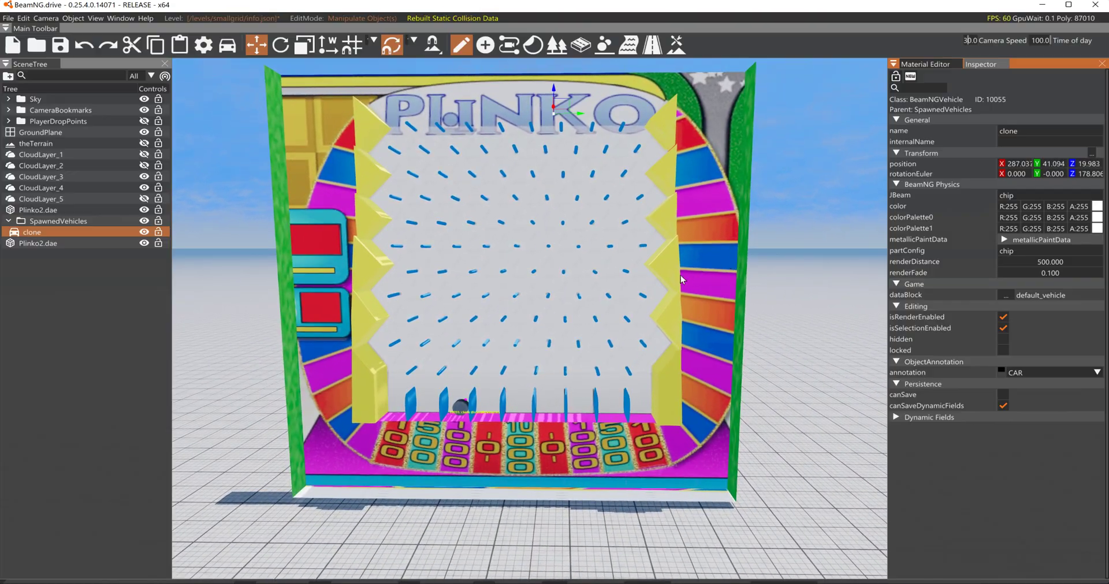
pyautogui.click(462, 414)
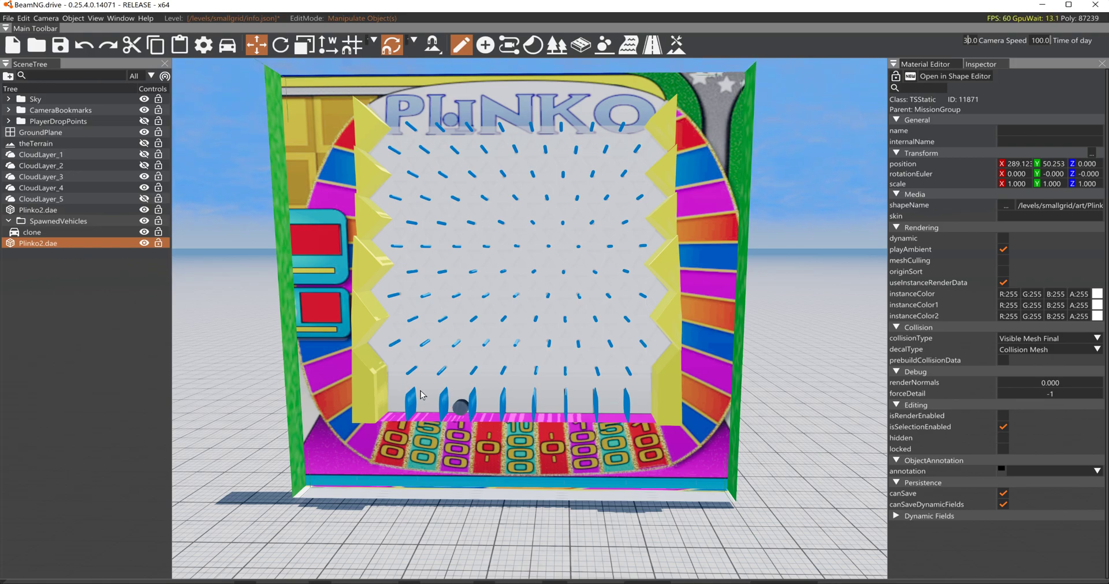
pyautogui.click(78, 232)
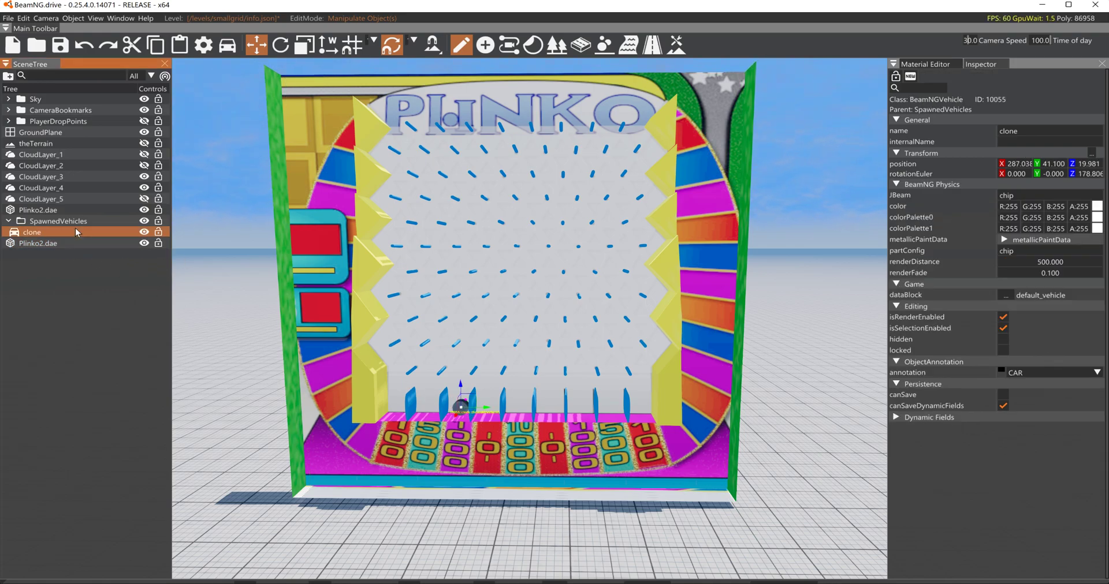
pyautogui.moveTo(462, 390); pyautogui.dragTo(461, 242)
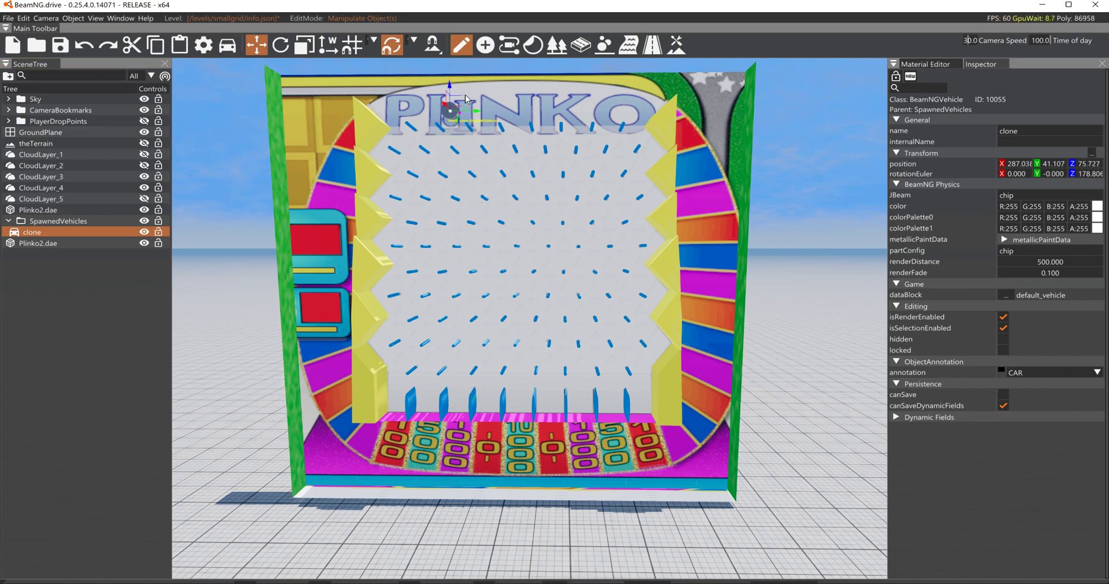
pyautogui.moveTo(476, 117)
pyautogui.keyDown('shift'); pyautogui.mouseDown()
pyautogui.moveTo(644, 110)
pyautogui.moveTo(455, 119)
pyautogui.mouseUp(); pyautogui.keyUp('shift')
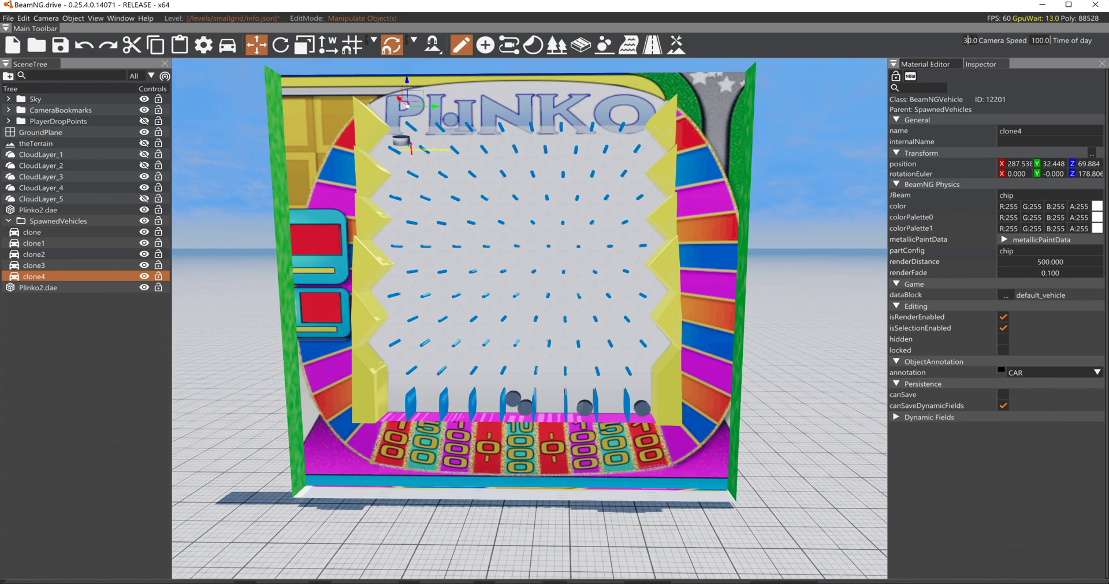
# - Select the clone4 chip lying flat near the board's upper side wedge and rotate it upright against the board
pyautogui.moveTo(484, 237); pyautogui.dragTo(413, 313, button='right')
pyautogui.press('w')
pyautogui.press('s')
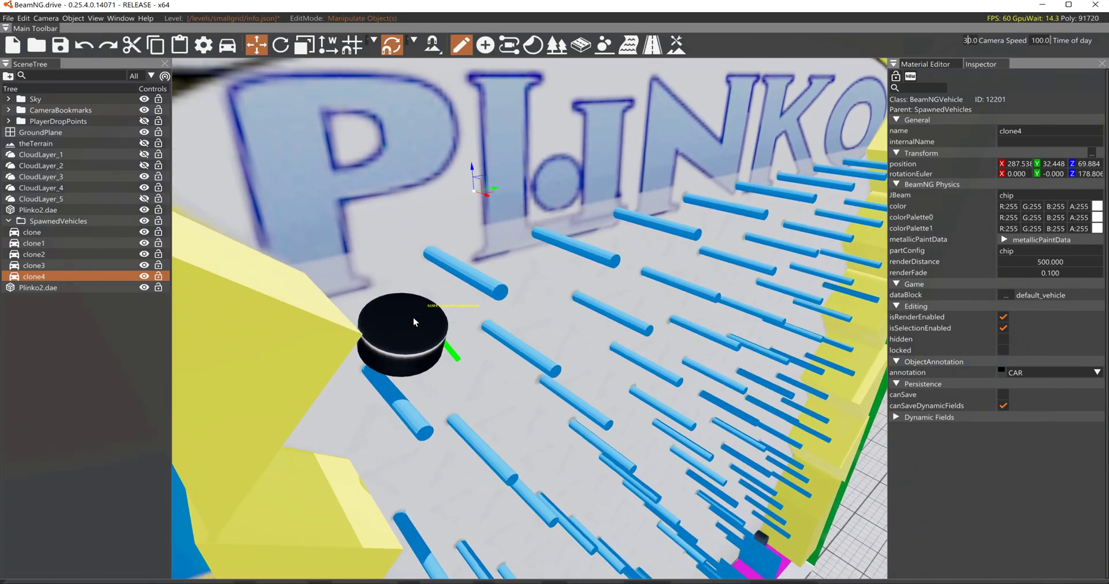
pyautogui.click(414, 322)
pyautogui.click(90, 278)
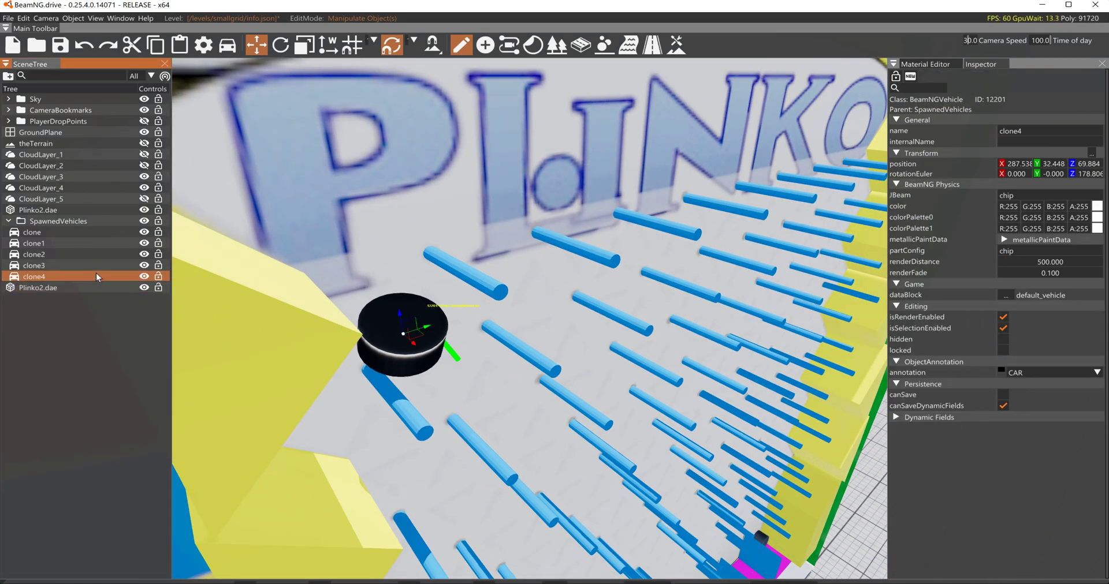
pyautogui.press('2')
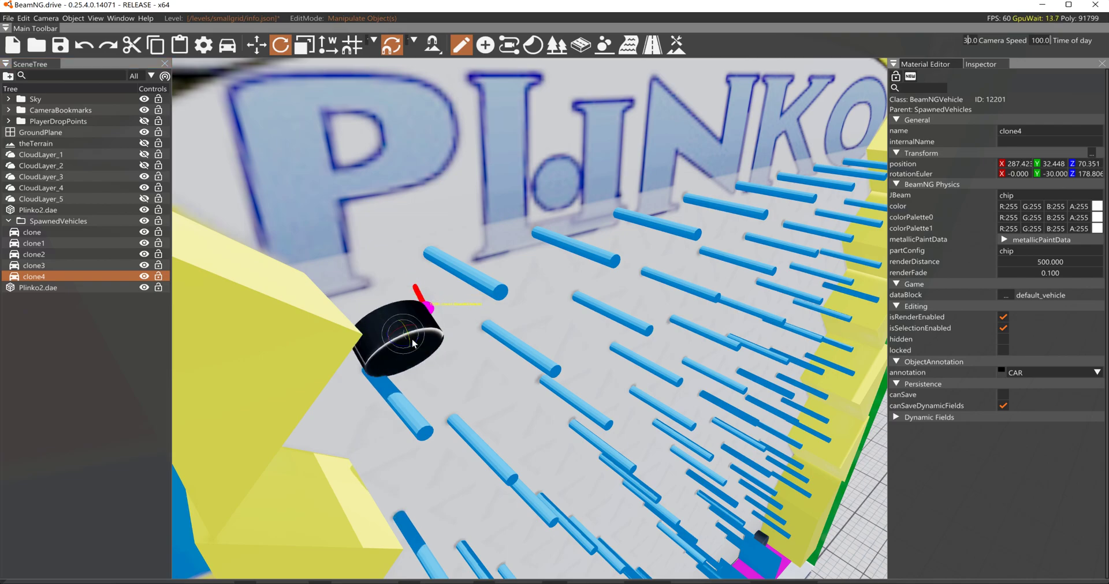
pyautogui.press('1')
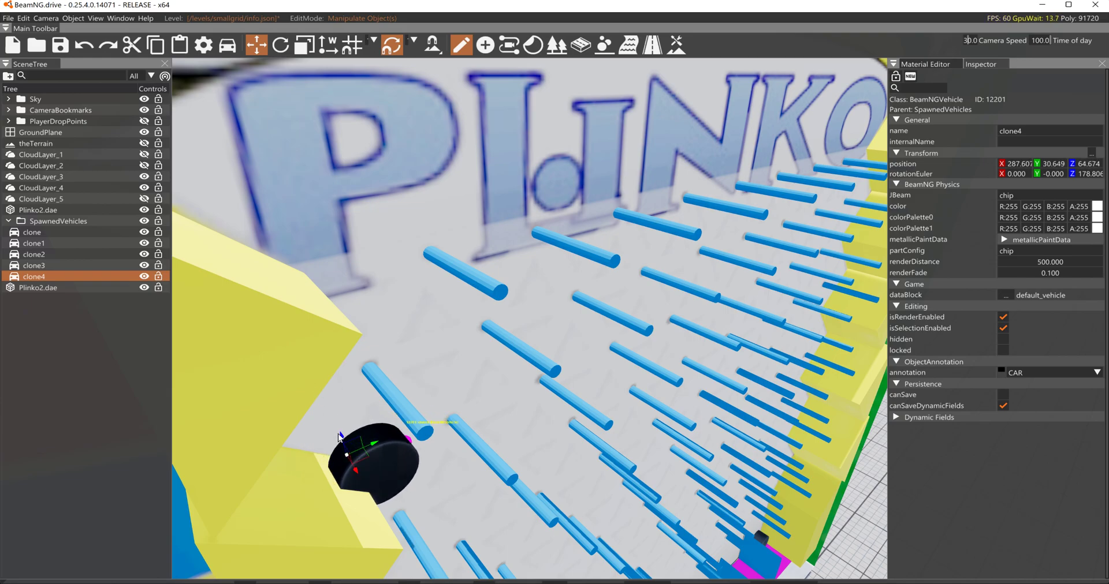
# - Move the clone4 chip clear of the yellow side wedge and into the peg field
pyautogui.moveTo(341, 437); pyautogui.dragTo(321, 386)
pyautogui.moveTo(392, 419); pyautogui.dragTo(360, 427)
pyautogui.moveTo(453, 425); pyautogui.dragTo(399, 422, button='right')
# - Resume physics and follow the clone4 chip down through the pegs to the prize slots
pyautogui.press('w')
pyautogui.press('s')
pyautogui.moveTo(537, 370); pyautogui.dragTo(538, 417, button='right')
pyautogui.press('j')
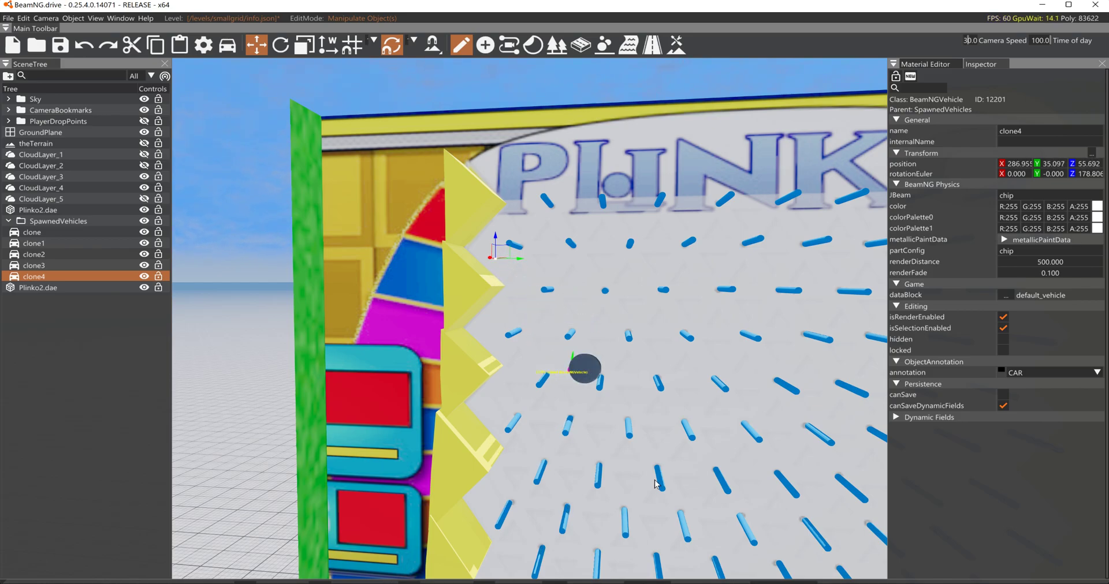
pyautogui.moveTo(569, 366); pyautogui.dragTo(677, 484, button='right')
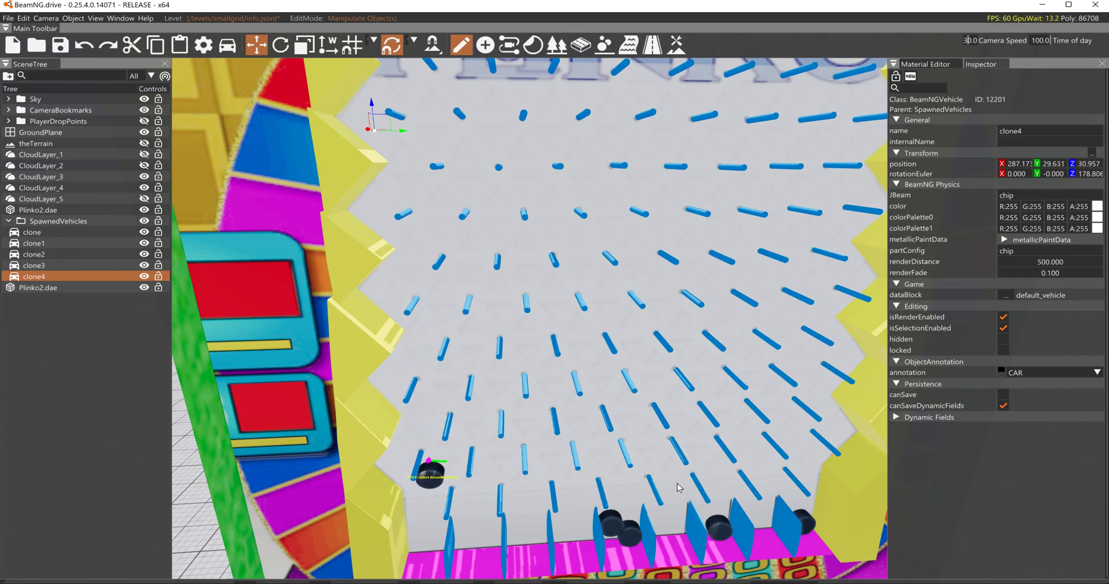
pyautogui.moveTo(676, 484); pyautogui.dragTo(676, 484, button='right')
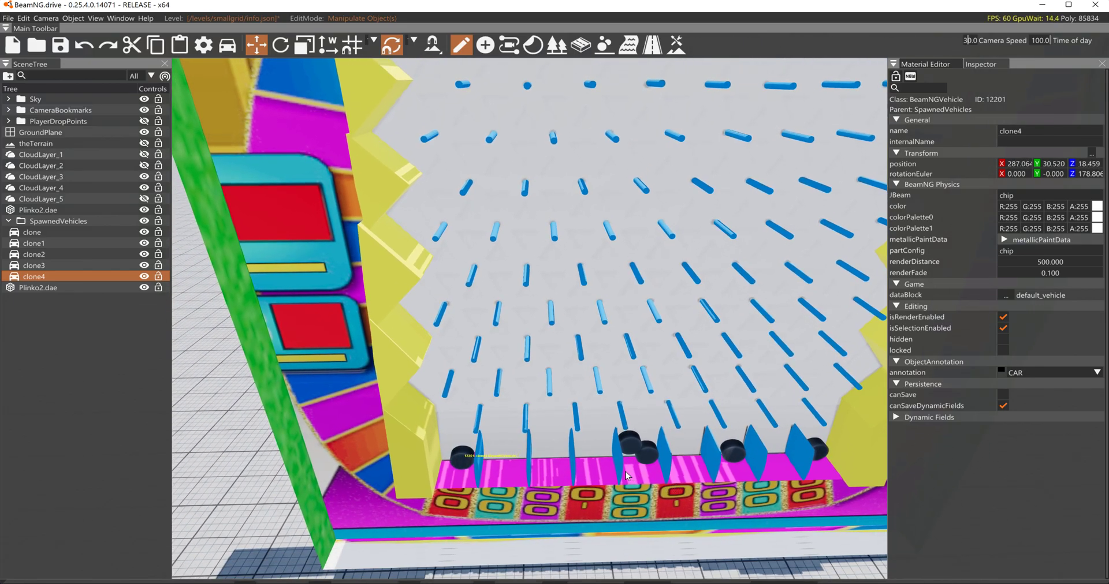
pyautogui.moveTo(785, 328); pyautogui.dragTo(784, 328, button='right')
# - Select the Plinko2.dae board from the peg area and show its clear material for editing
pyautogui.press('a')
pyautogui.moveTo(771, 200); pyautogui.dragTo(770, 200, button='right')
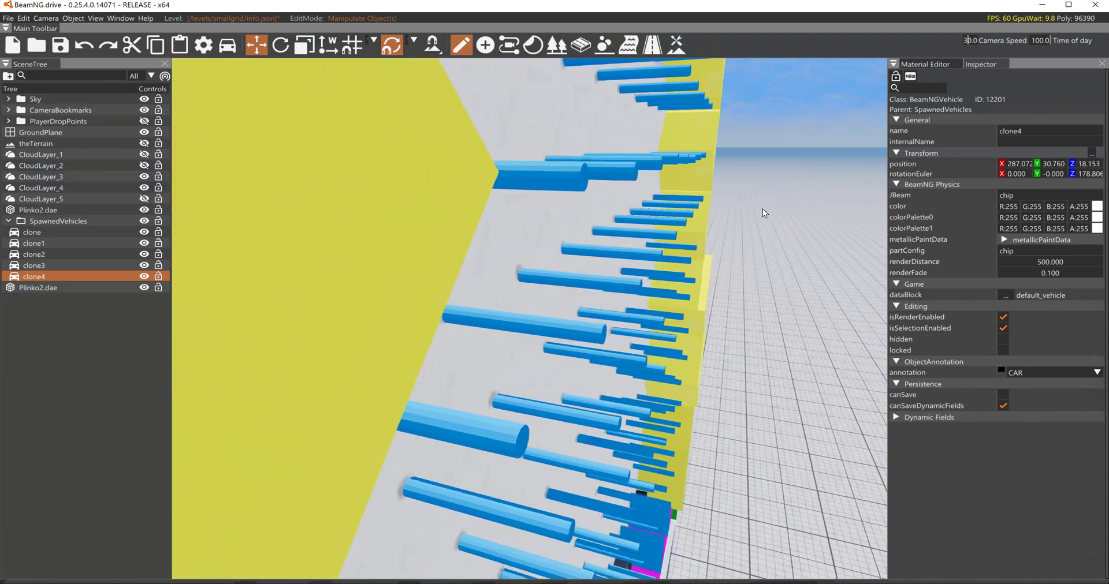
pyautogui.press('a')
pyautogui.press('d')
pyautogui.press('w')
pyautogui.moveTo(715, 250); pyautogui.dragTo(746, 276, button='right')
pyautogui.press('w')
pyautogui.click(656, 248)
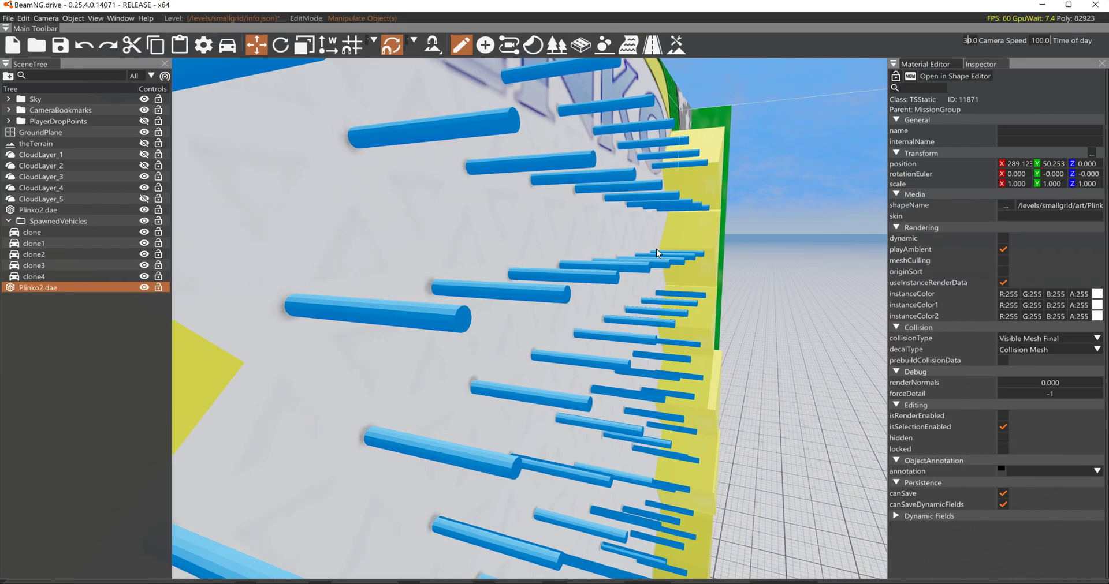
pyautogui.click(930, 65)
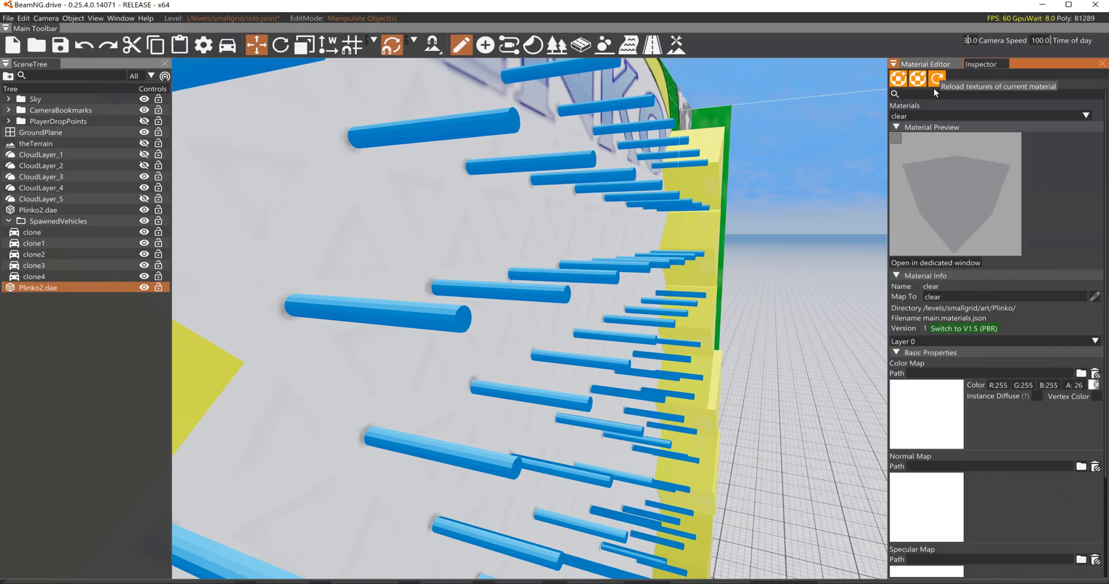
# - Try a color alpha of 145 on the clear material and check the board from the front
pyautogui.moveTo(1068, 386); pyautogui.dragTo(1107, 388)
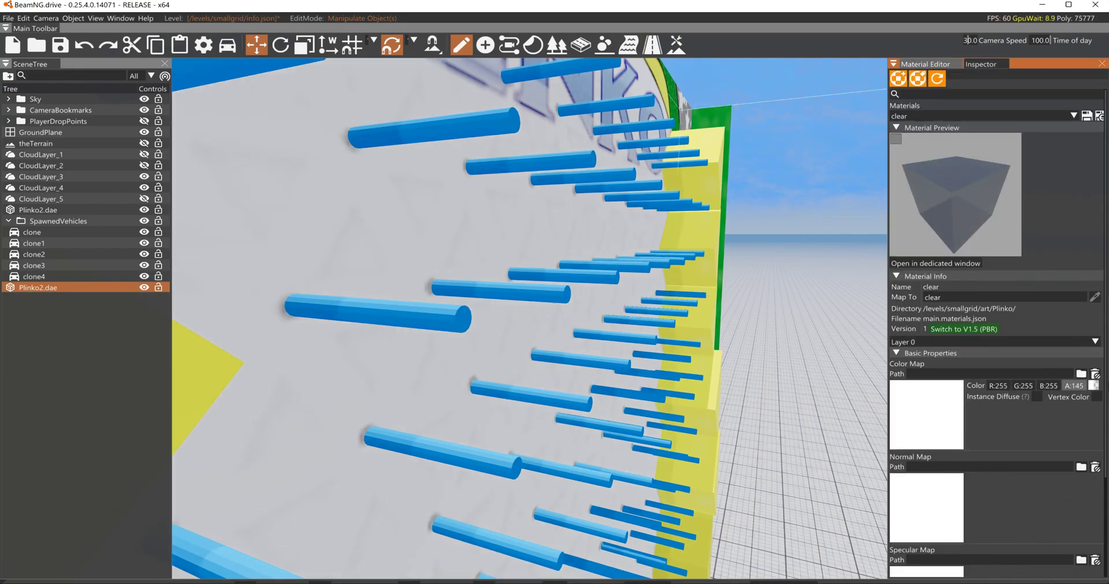
pyautogui.press('s')
pyautogui.press('d')
pyautogui.moveTo(807, 423); pyautogui.dragTo(807, 423, button='right')
pyautogui.press('d')
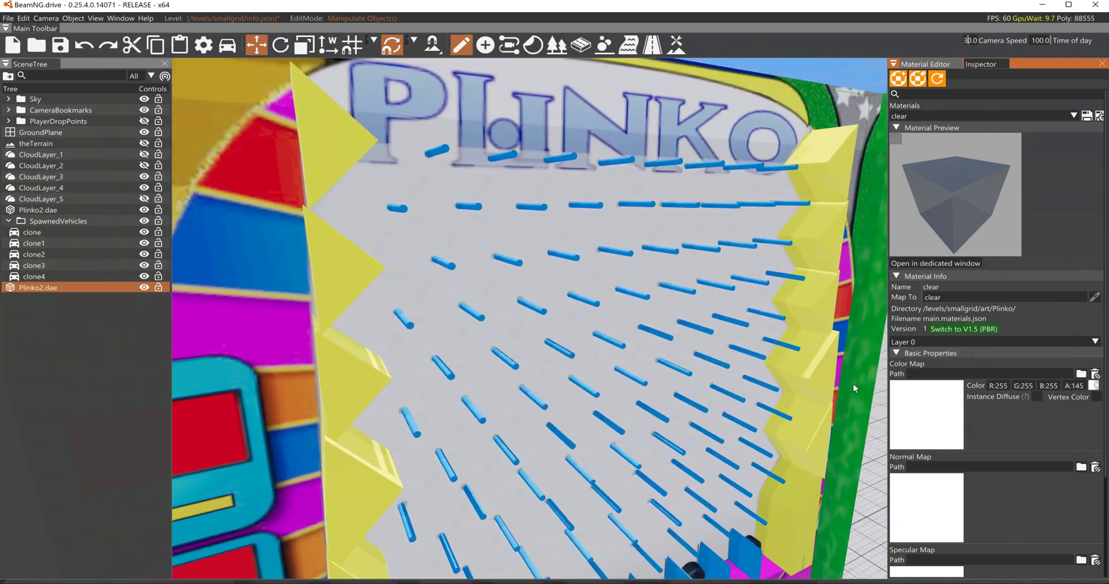
# - Try a color alpha of 274 on the clear material and check the cover in front of the pegs
pyautogui.moveTo(1069, 385); pyautogui.dragTo(1104, 386)
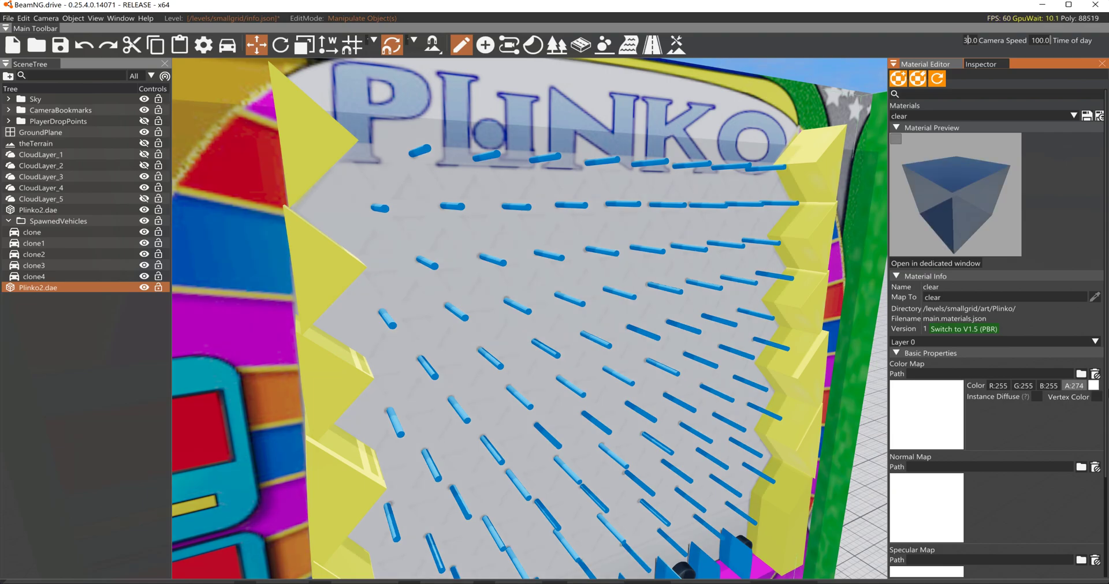
pyautogui.press('s')
pyautogui.press('d')
pyautogui.moveTo(771, 351); pyautogui.dragTo(857, 407, button='right')
pyautogui.press('w')
pyautogui.press('w')
pyautogui.scroll(-3, 1051, 460)
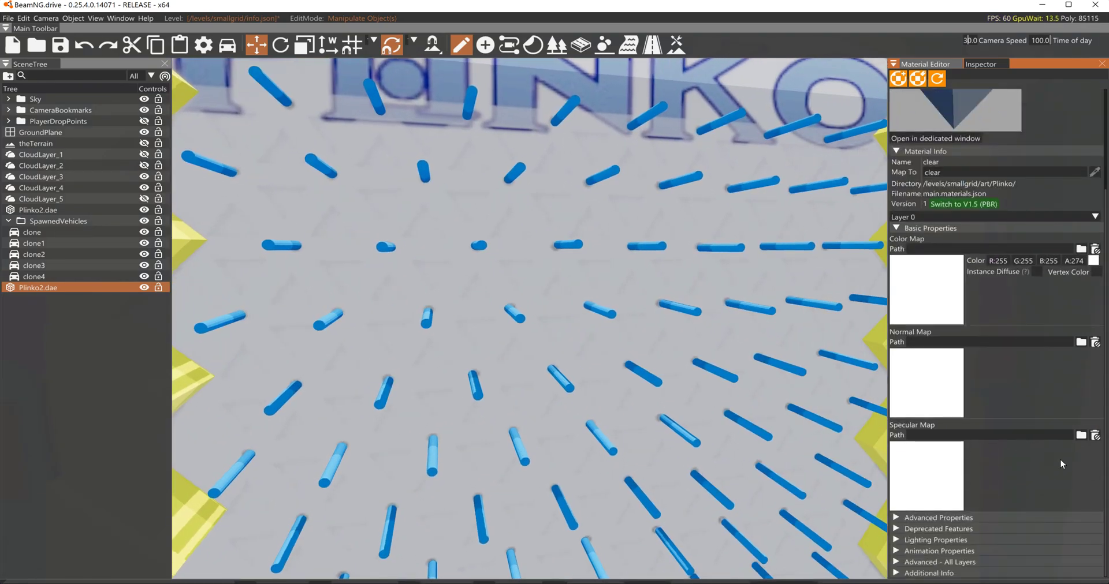
# - Expand the clear material's advanced all-layer properties, set its color alpha to 98, and save the material
pyautogui.click(964, 562)
pyautogui.scroll(-2, 960, 544)
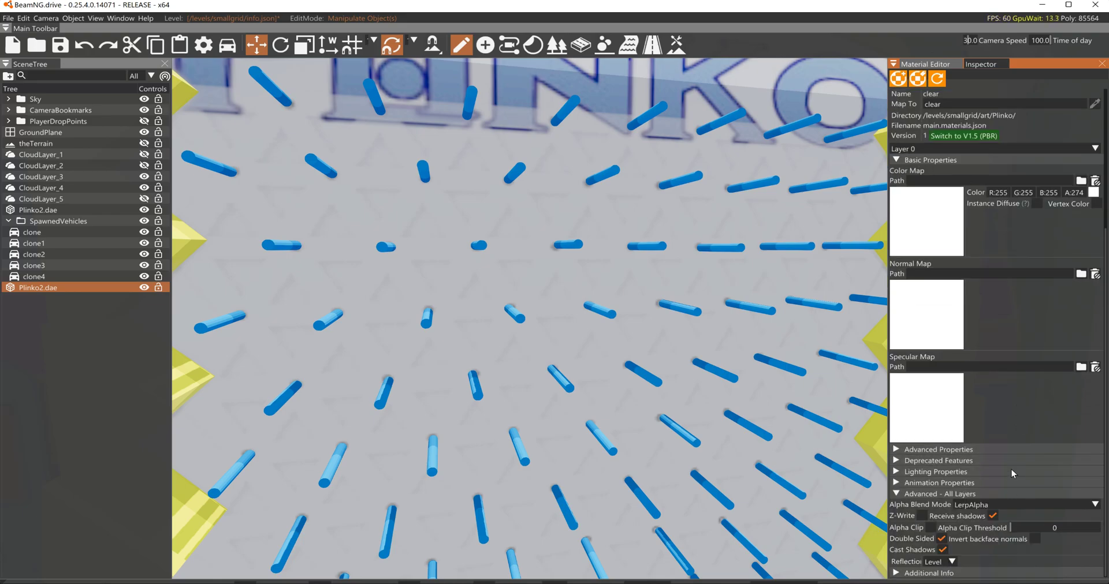
pyautogui.scroll(5, 1003, 398)
pyautogui.scroll(-2, 1014, 410)
pyautogui.scroll(2, 1015, 411)
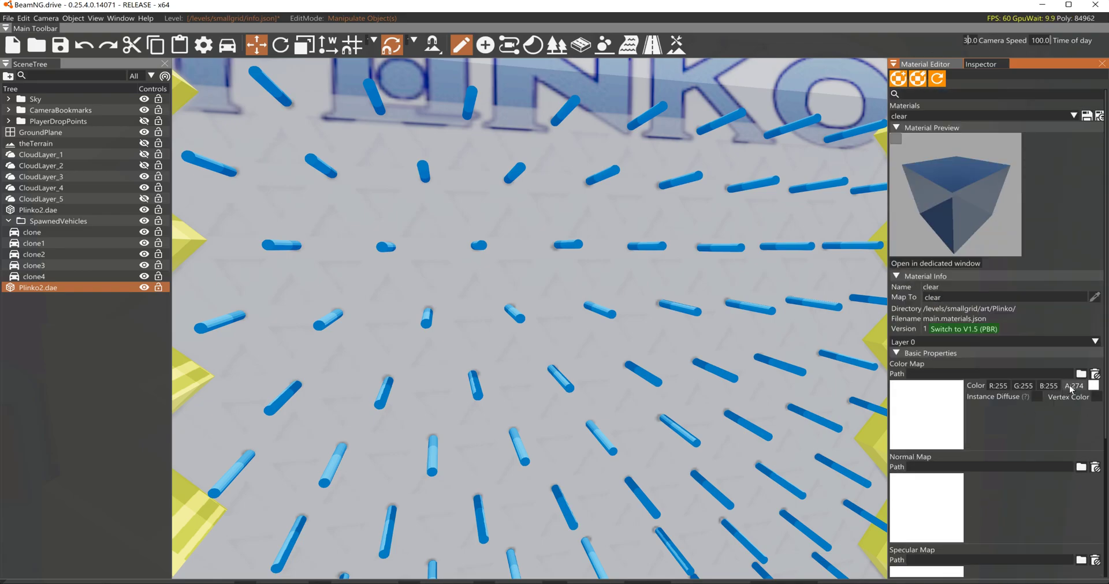
pyautogui.moveTo(1069, 386); pyautogui.dragTo(1016, 390)
pyautogui.moveTo(677, 322); pyautogui.dragTo(678, 267, button='right')
pyautogui.click(1091, 120)
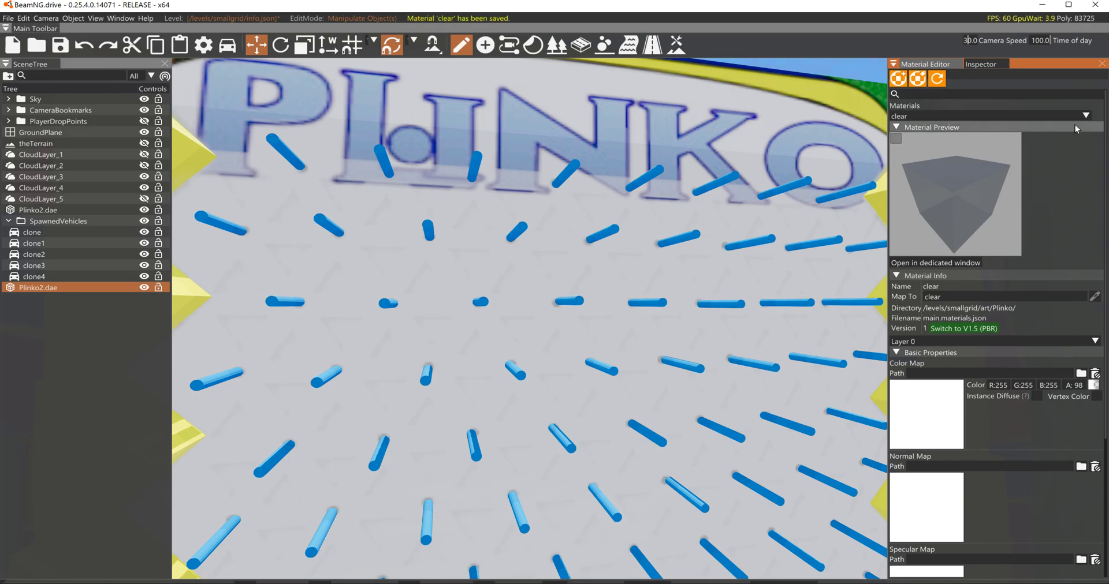
# - Examine the whole Plinko board and the chips in the prize slots from several angles
pyautogui.press('f')
pyautogui.moveTo(785, 197); pyautogui.dragTo(784, 202, button='right')
pyautogui.press('s')
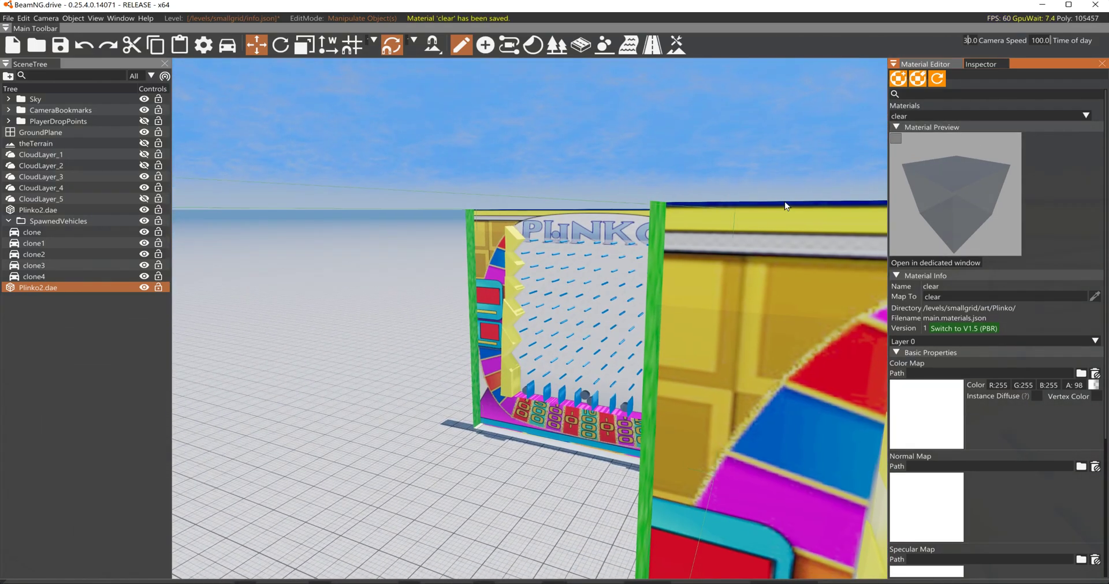
pyautogui.press('\\')
pyautogui.press('f')
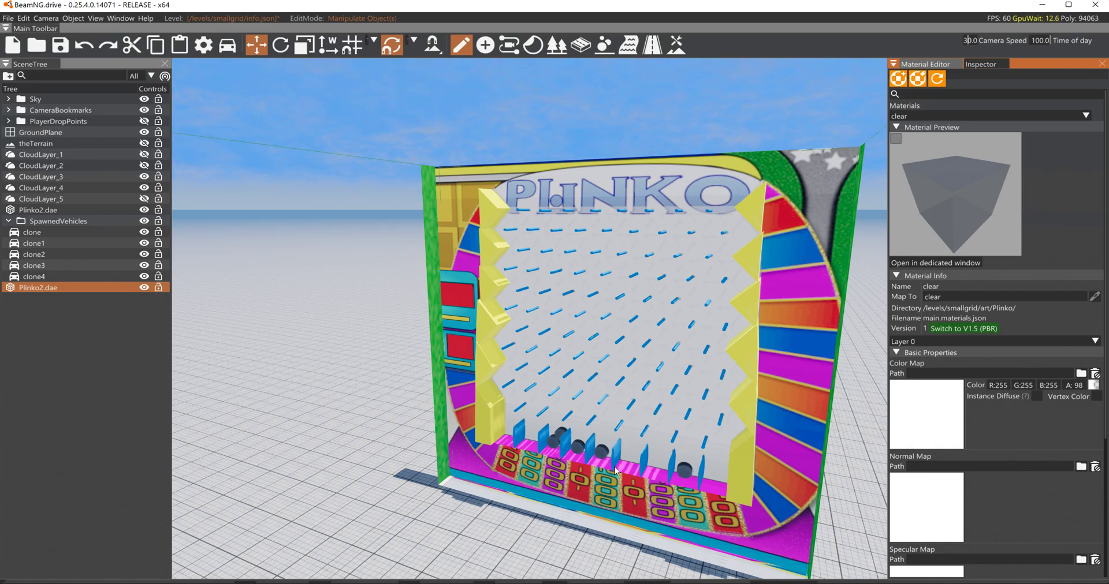
pyautogui.moveTo(645, 430); pyautogui.dragTo(771, 443, button='right')
pyautogui.press('w')
pyautogui.press('s')
pyautogui.press('a')
pyautogui.press('a')
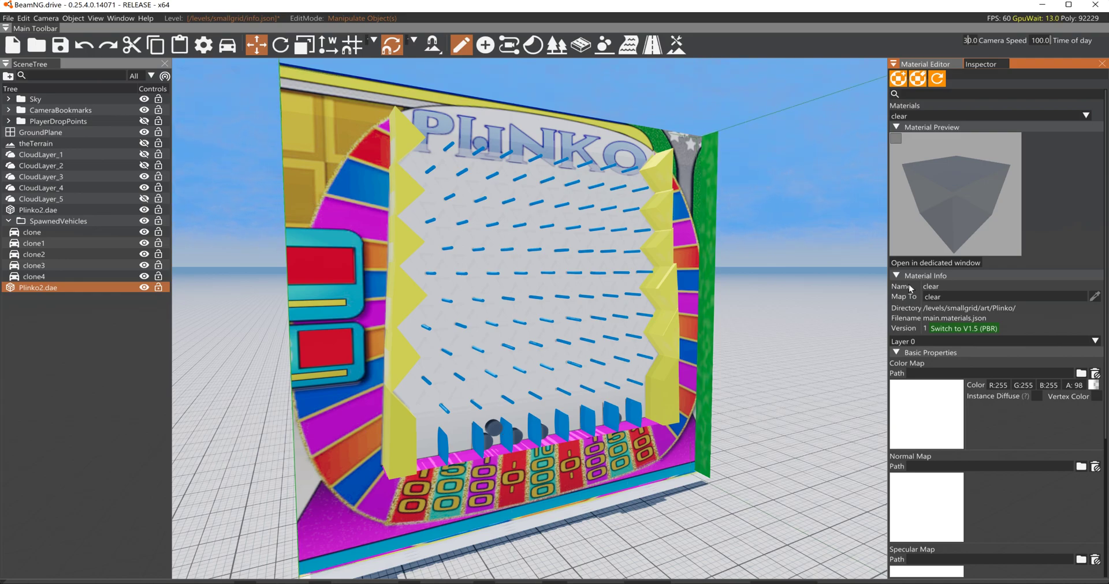
# - Select the clone1 chip, set its chip material's color to pure red (255, 0, 0), and switch the material to V1.5 (PBR)
pyautogui.click(42, 244)
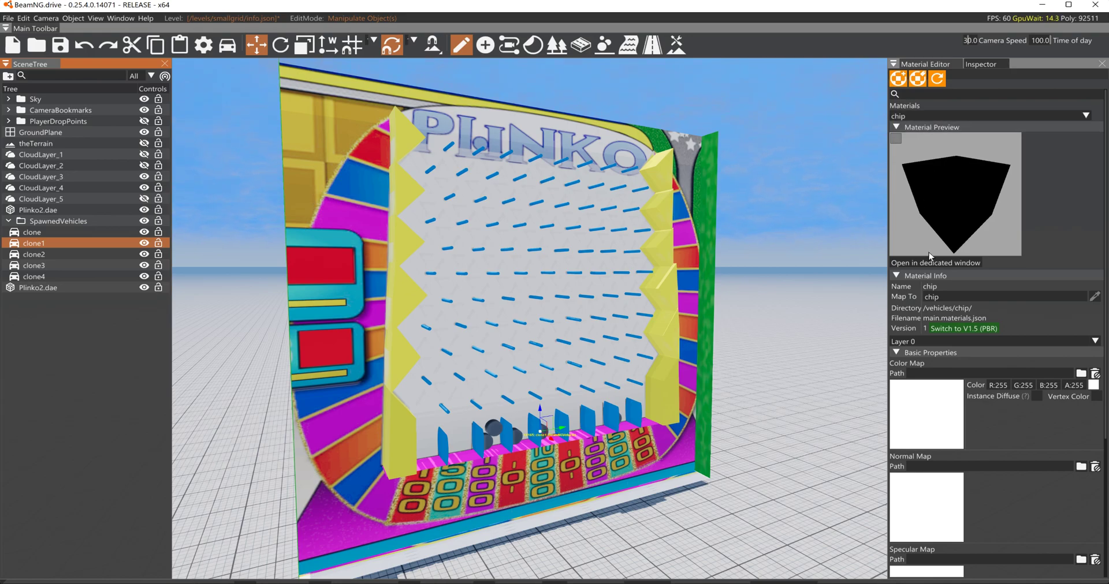
pyautogui.click(1094, 386)
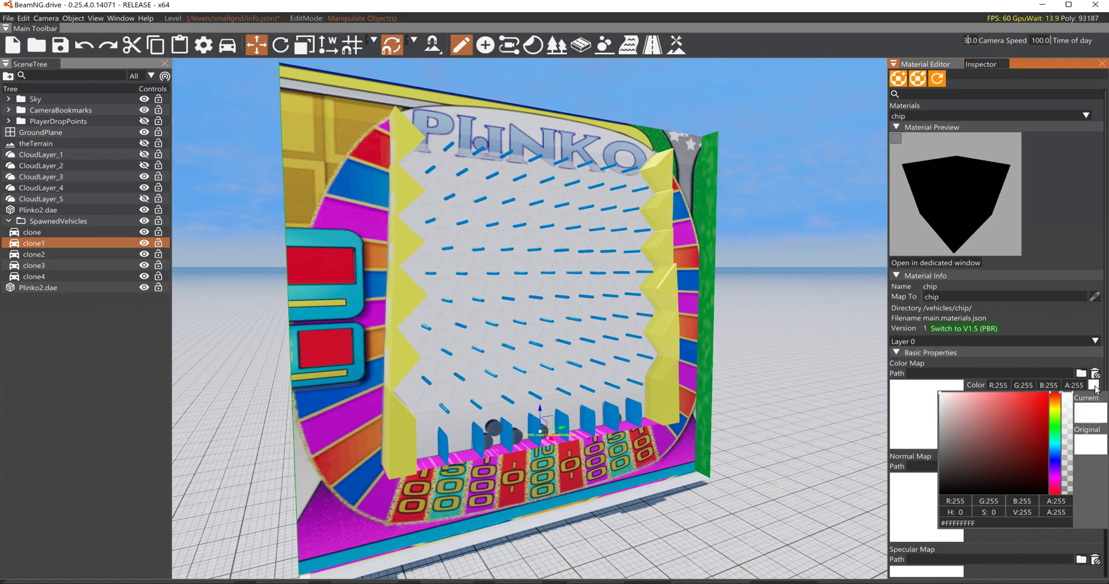
pyautogui.click(1049, 392)
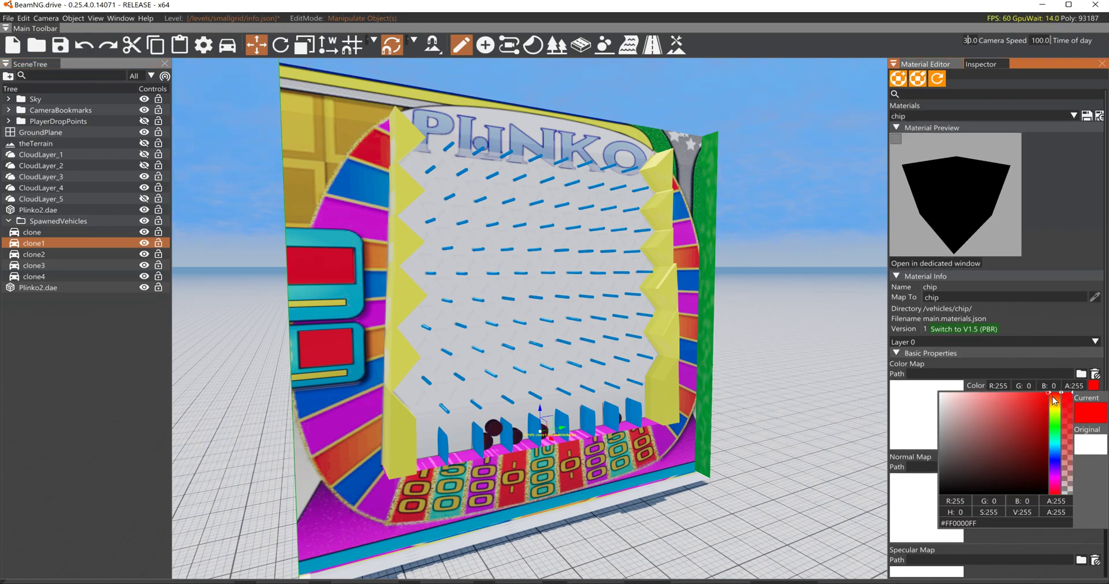
pyautogui.click(968, 330)
pyautogui.click(968, 329)
# - Set the emissive factor of the chip material to pure red (255, 0, 0) in its advanced layer properties
pyautogui.scroll(-8, 1000, 403)
pyautogui.scroll(-8, 1001, 403)
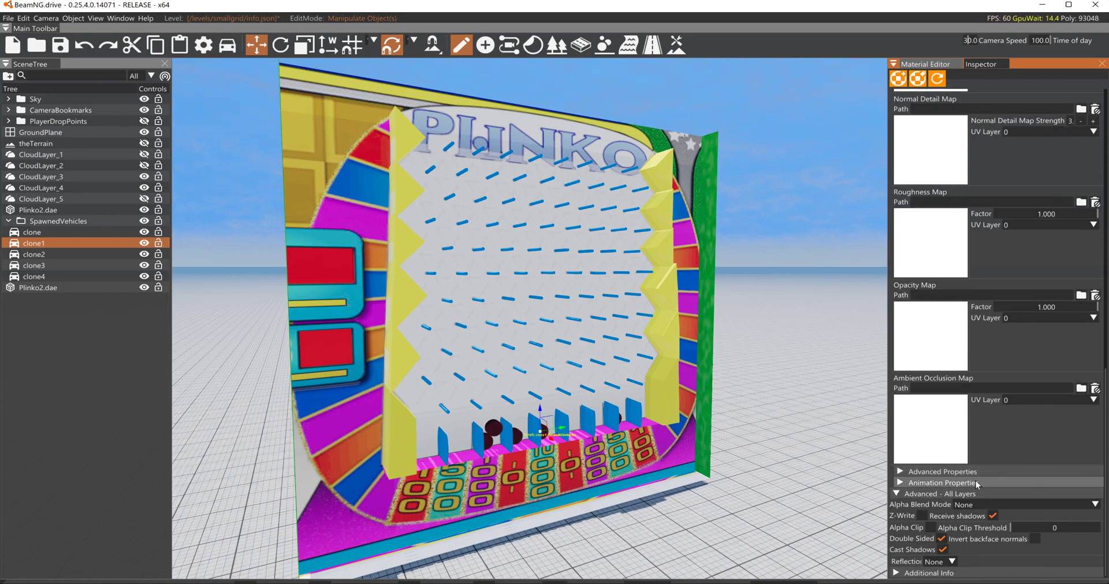
pyautogui.click(926, 484)
pyautogui.click(928, 472)
pyautogui.scroll(-6, 985, 473)
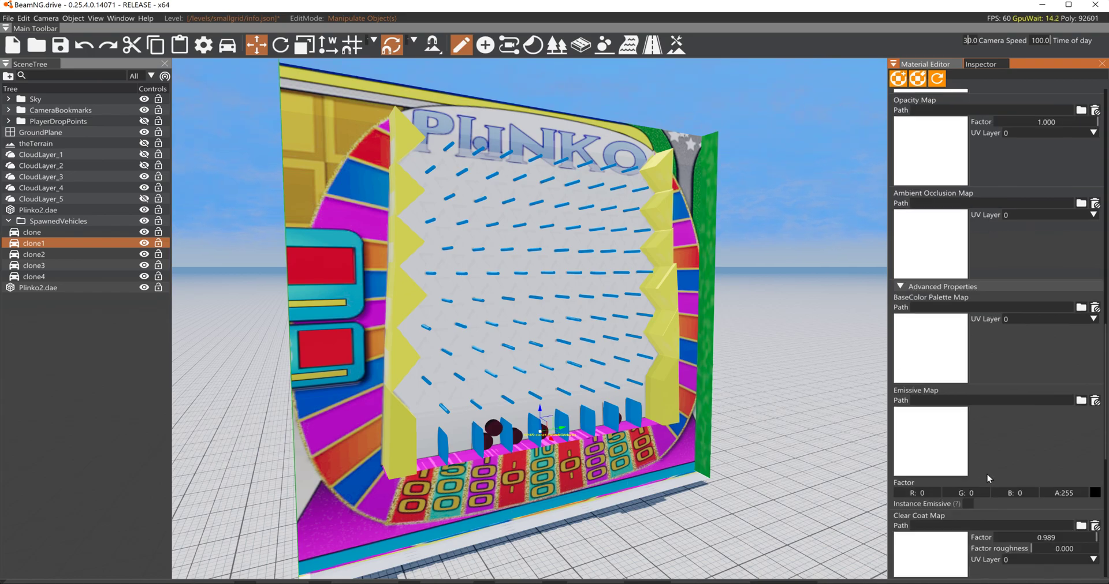
pyautogui.click(1094, 354)
pyautogui.moveTo(1046, 388)
pyautogui.mouseDown()
pyautogui.moveTo(1062, 354)
pyautogui.moveTo(1037, 376)
pyautogui.mouseUp()
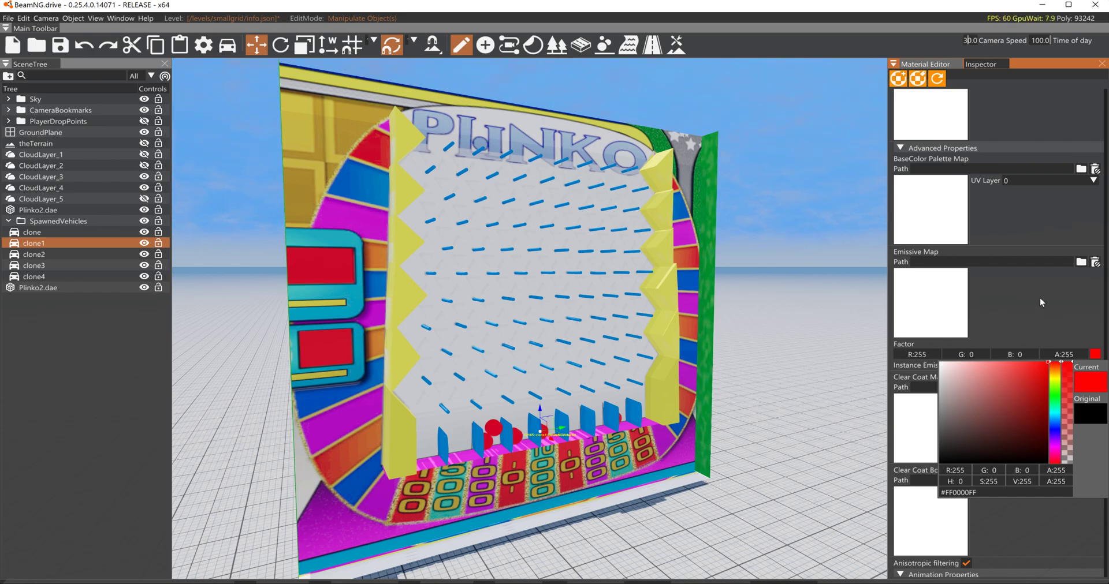
# - Save all modified materials and reset the chips to their drop positions near the PLINKO lettering
pyautogui.scroll(10, 1040, 231)
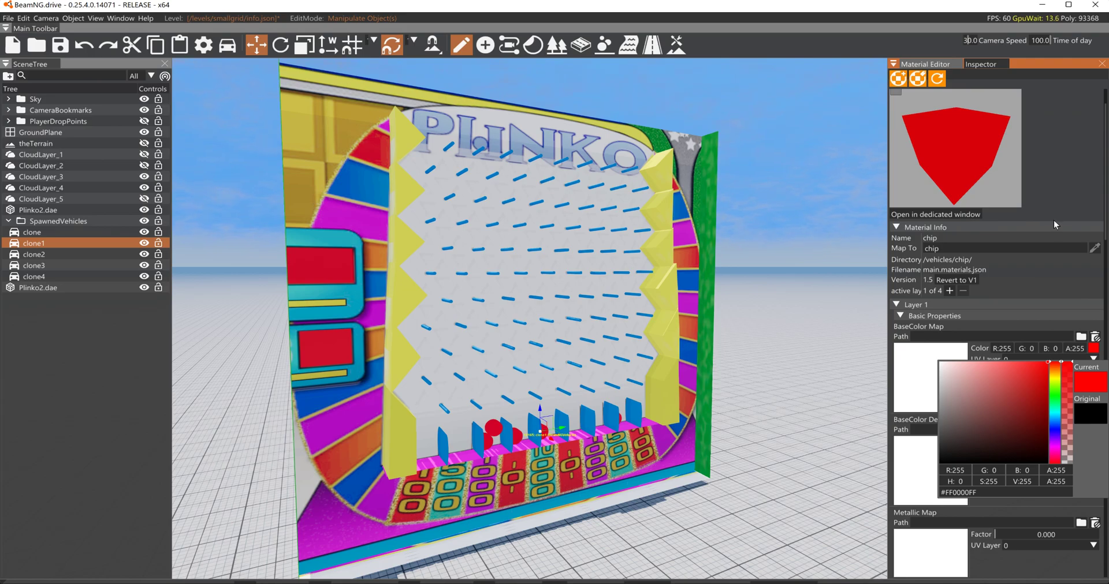
pyautogui.scroll(2, 1074, 129)
pyautogui.click(1100, 116)
pyautogui.click(1100, 120)
pyautogui.moveTo(818, 231)
pyautogui.mouseDown(button='right')
pyautogui.moveTo(799, 230)
pyautogui.moveTo(809, 231)
pyautogui.mouseUp(button='right')
pyautogui.press('BackSpace')
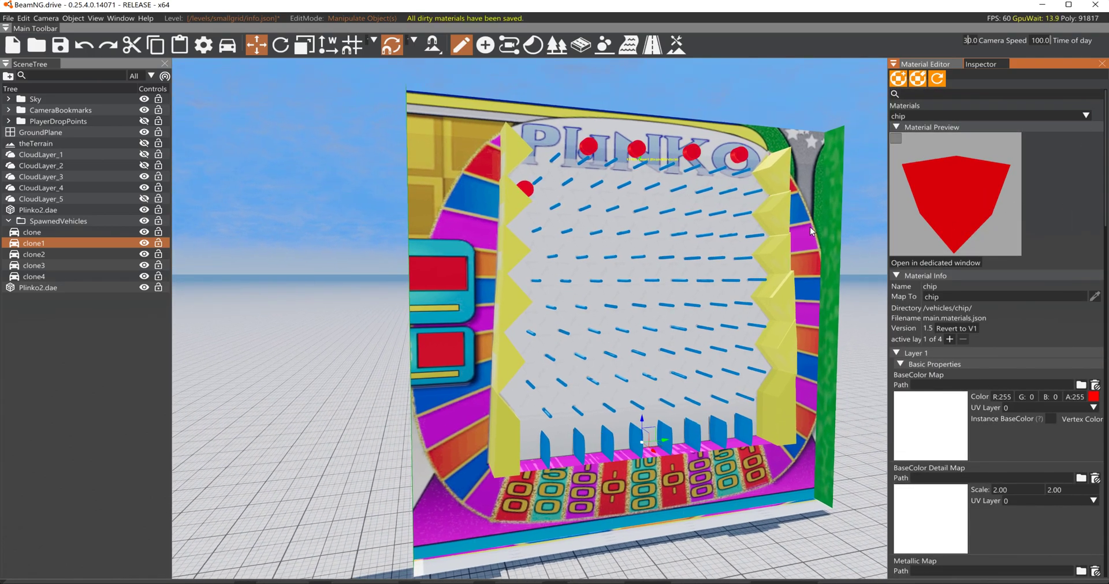